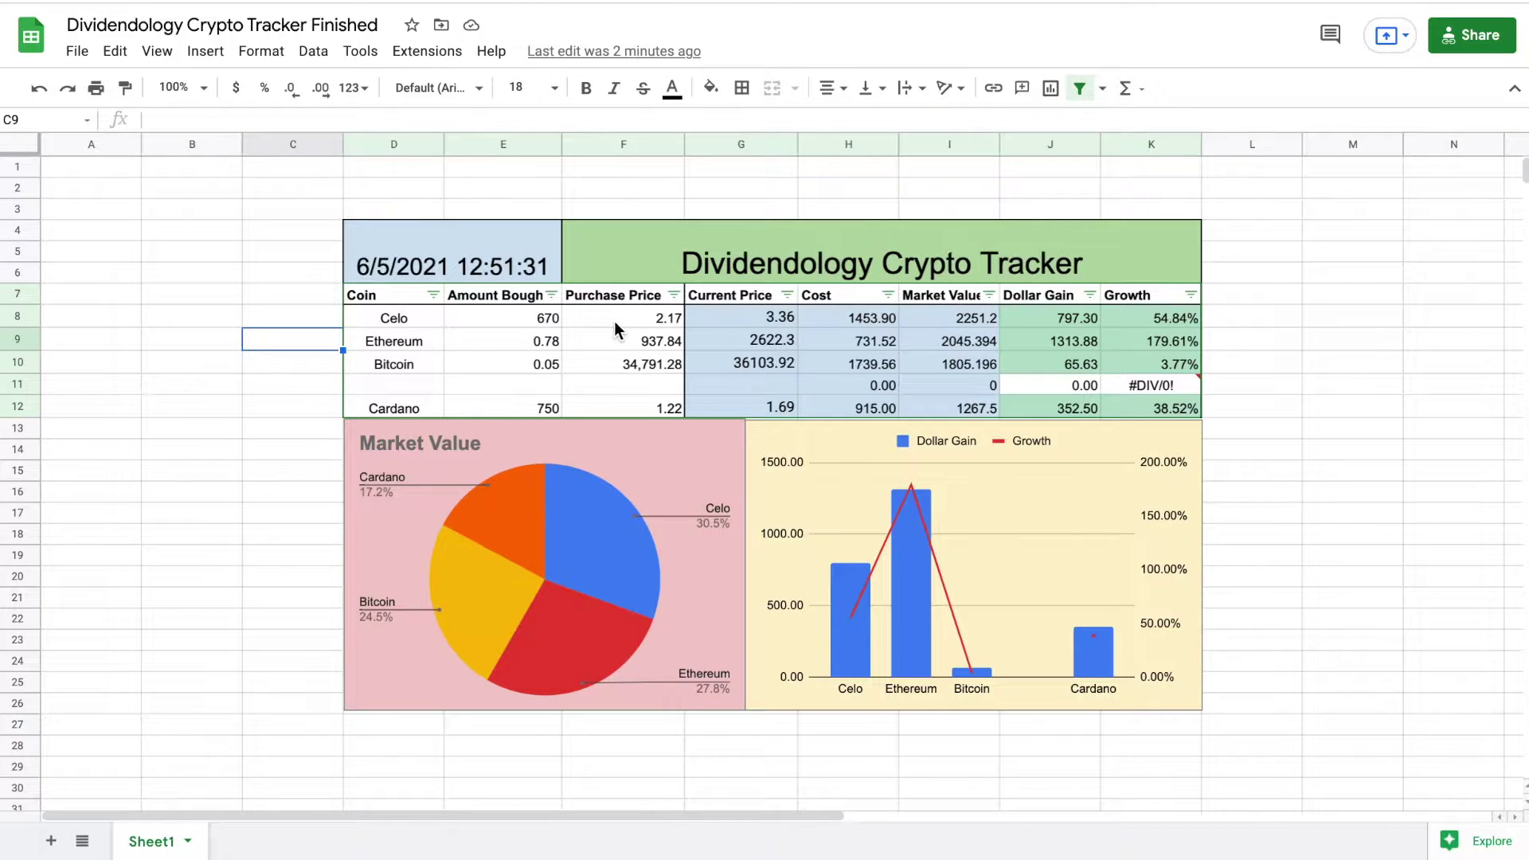
# Add Dogecoin in row 11 with 4000 coins bought at a purchase price of 0.51.
pyautogui.click(397, 390)
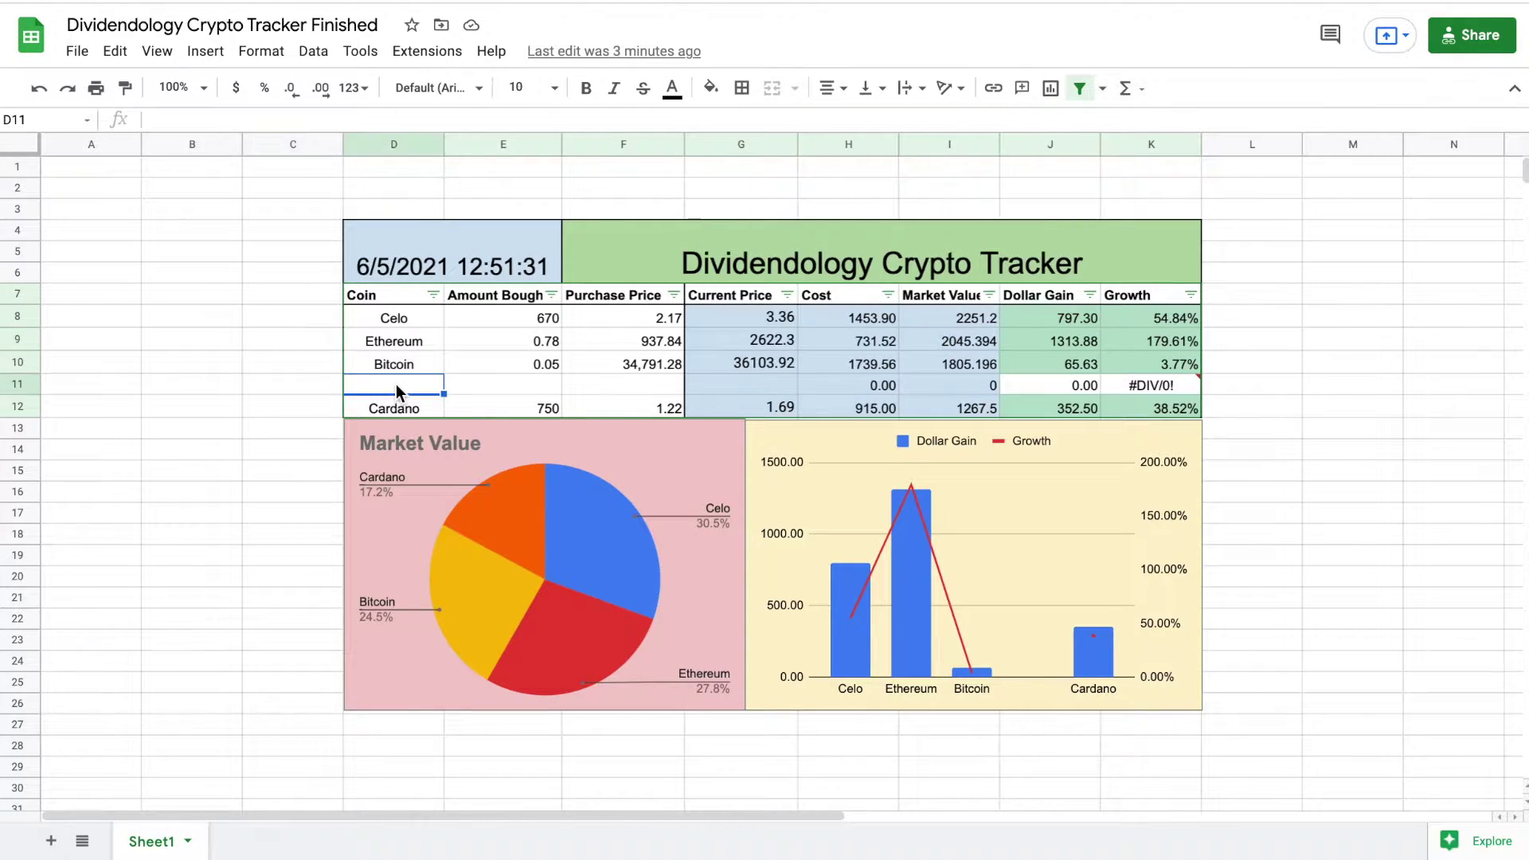
pyautogui.write('Doge')
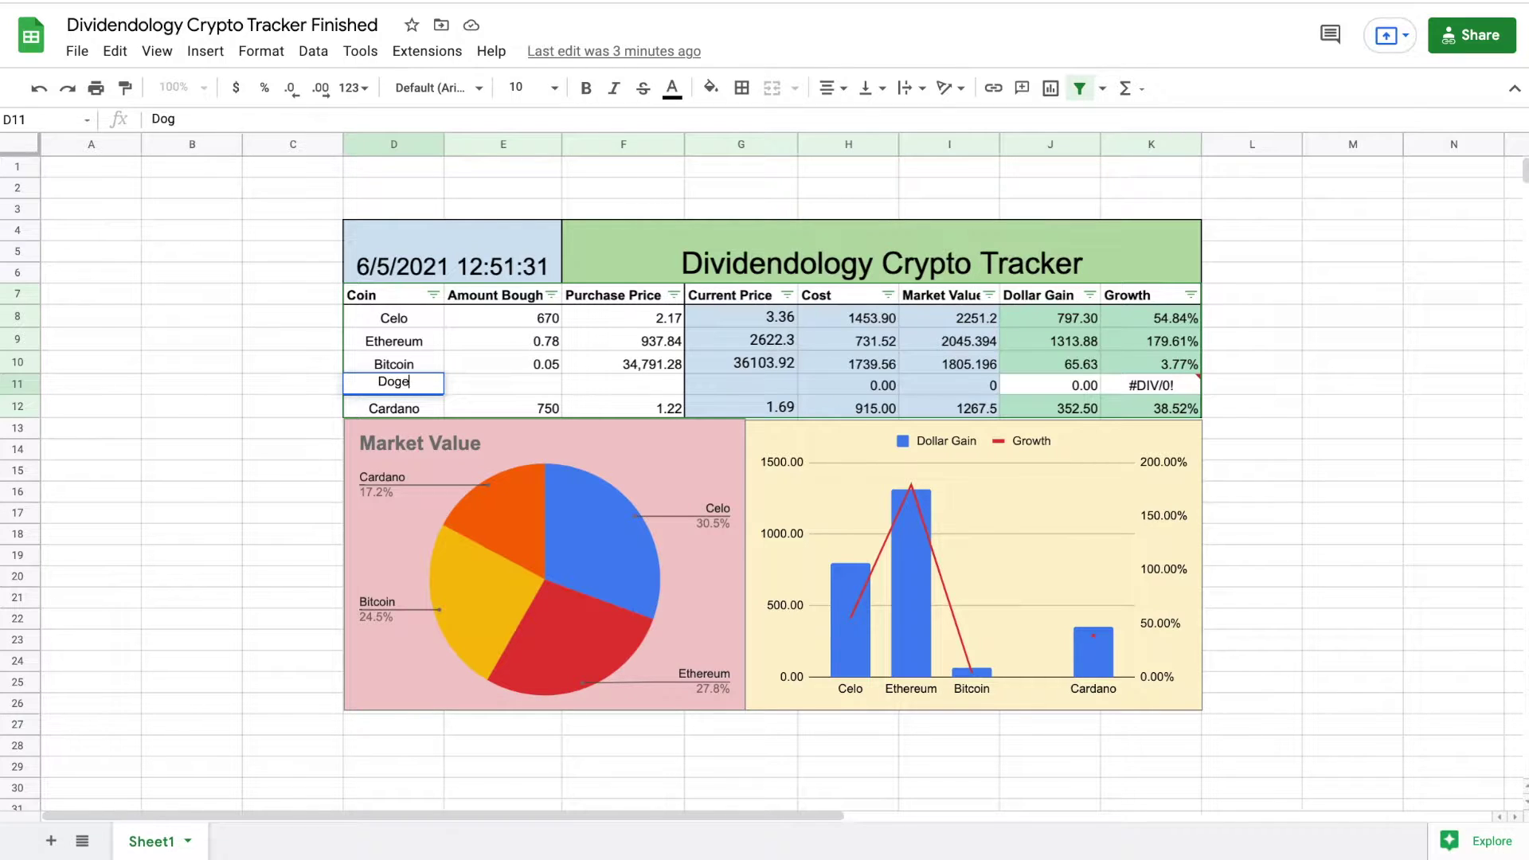
pyautogui.write('coin')
pyautogui.click(487, 390)
pyautogui.write('4000')
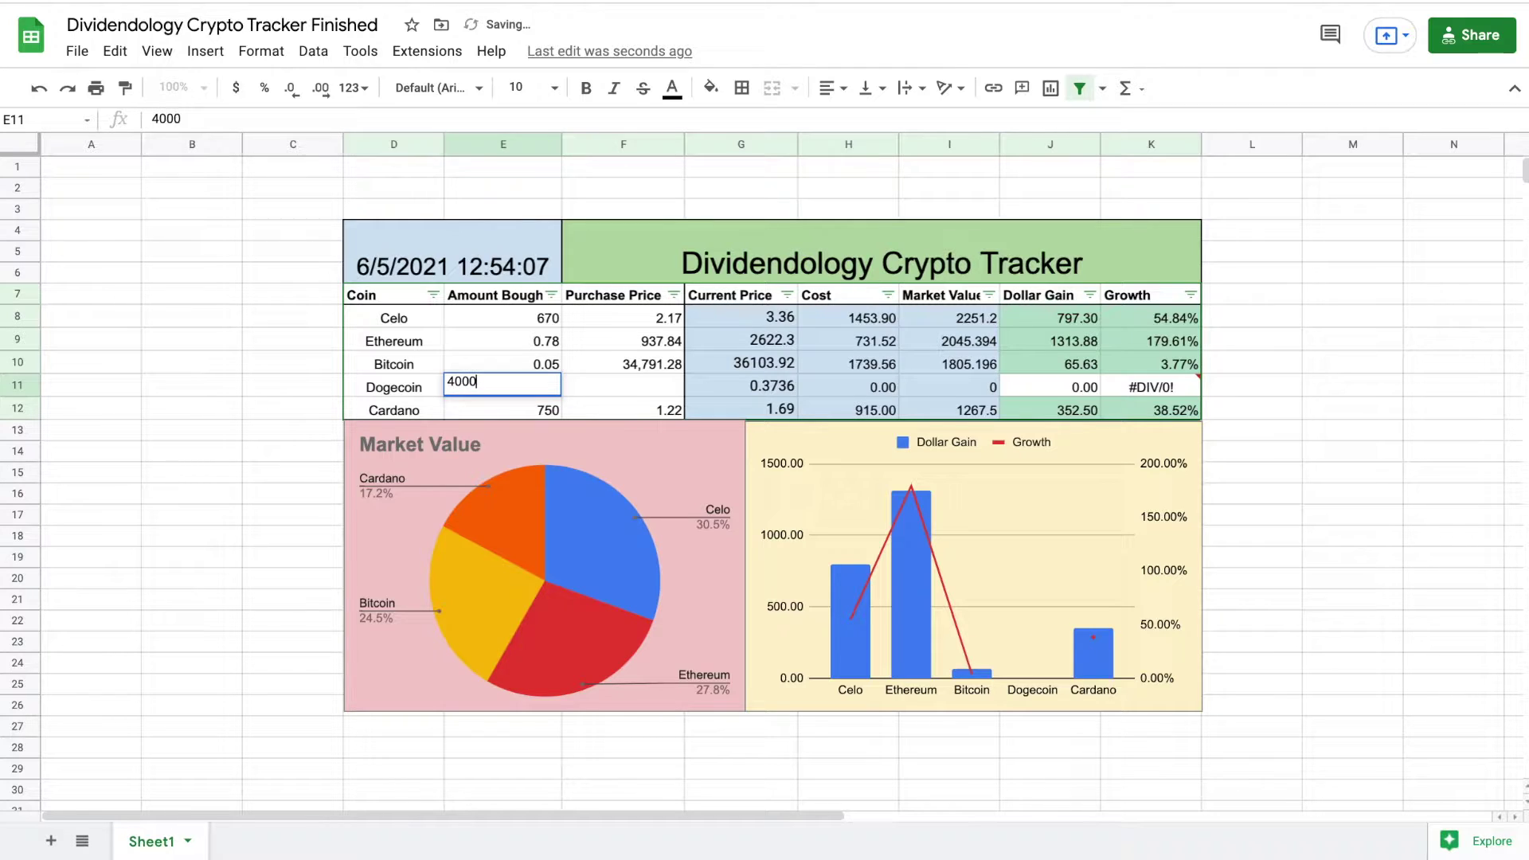
pyautogui.press('Tab')
pyautogui.write('.')
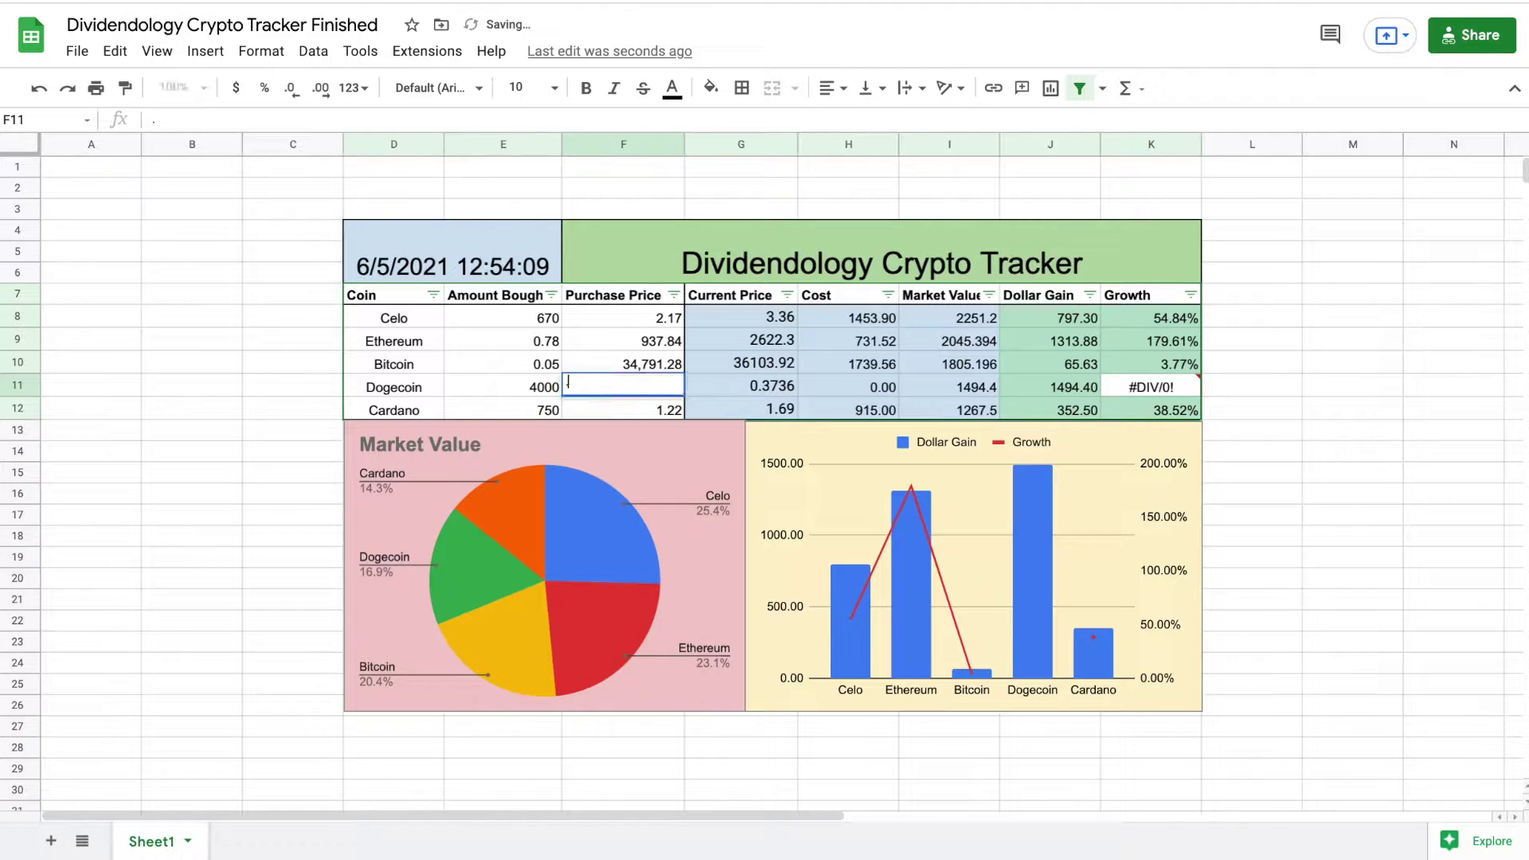
pyautogui.write('51')
pyautogui.press('Return')
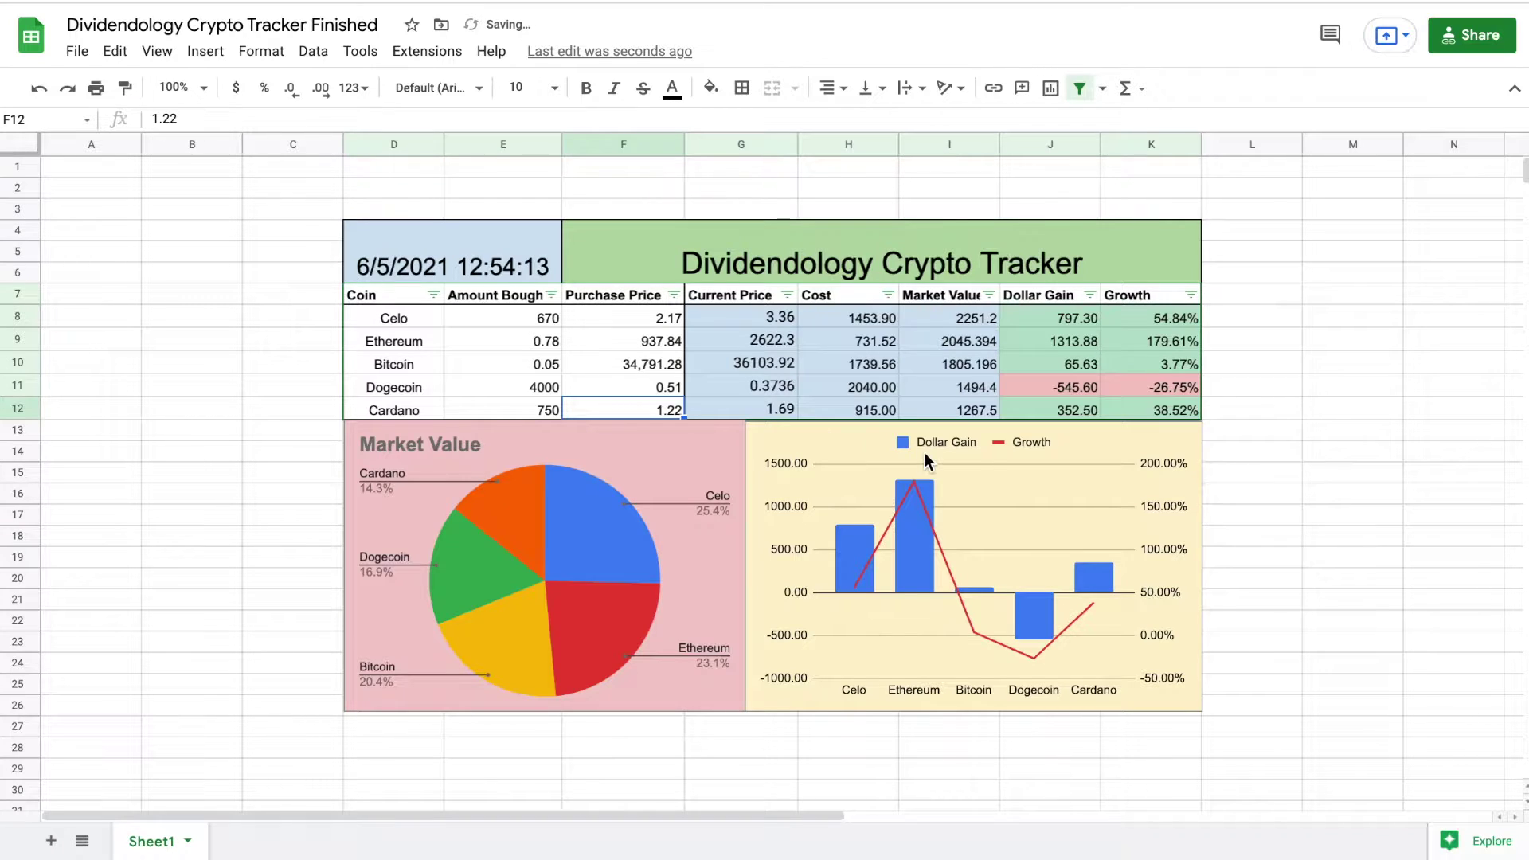
# Review Dogecoin's formulas in G11 through K11: current price, cost, market value, dollar gain, growth.
pyautogui.click(786, 385)
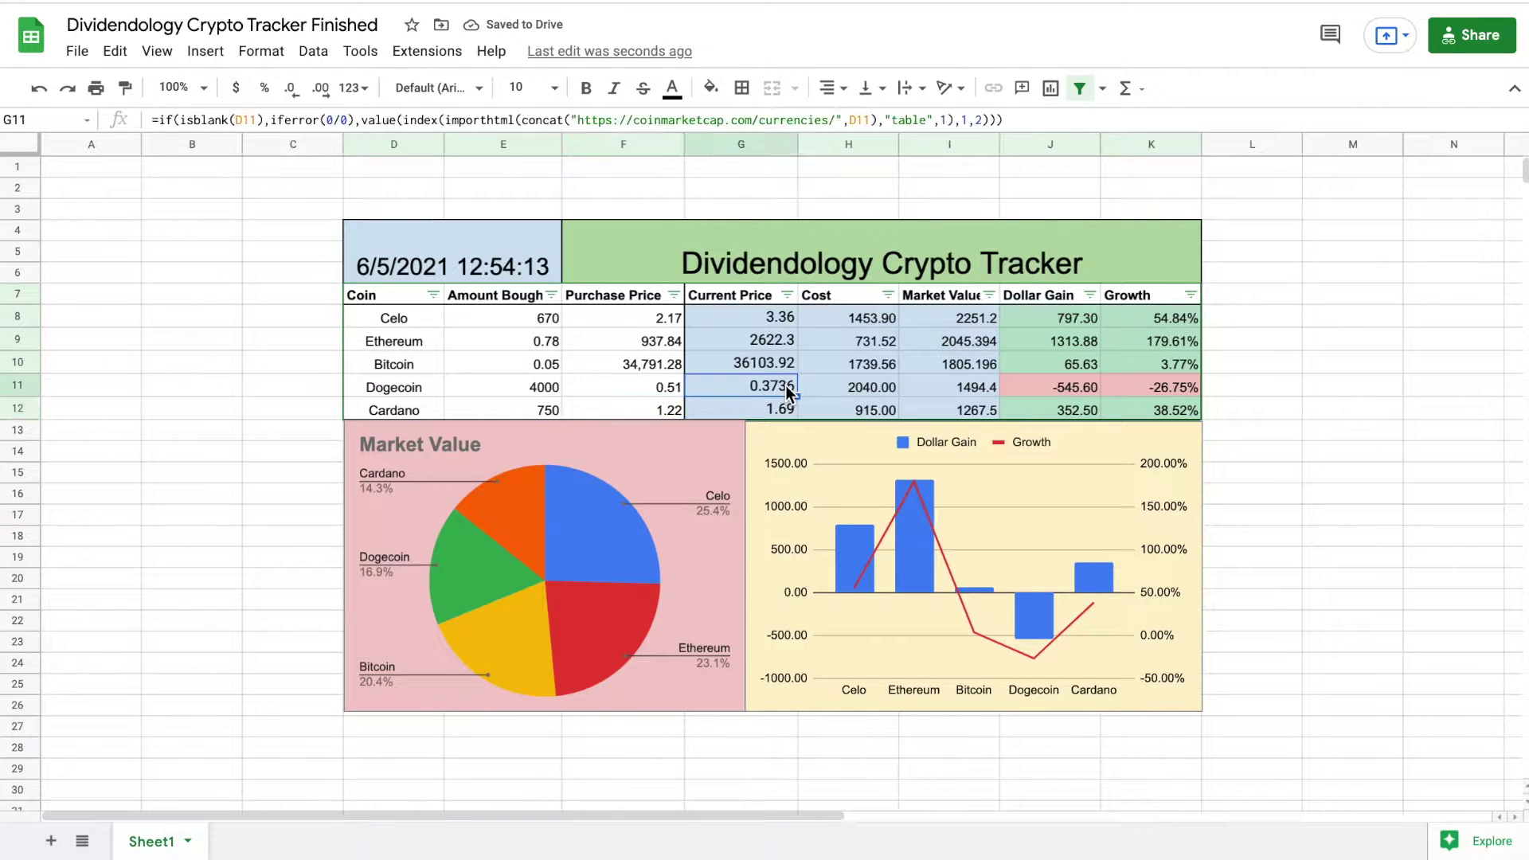
pyautogui.click(848, 383)
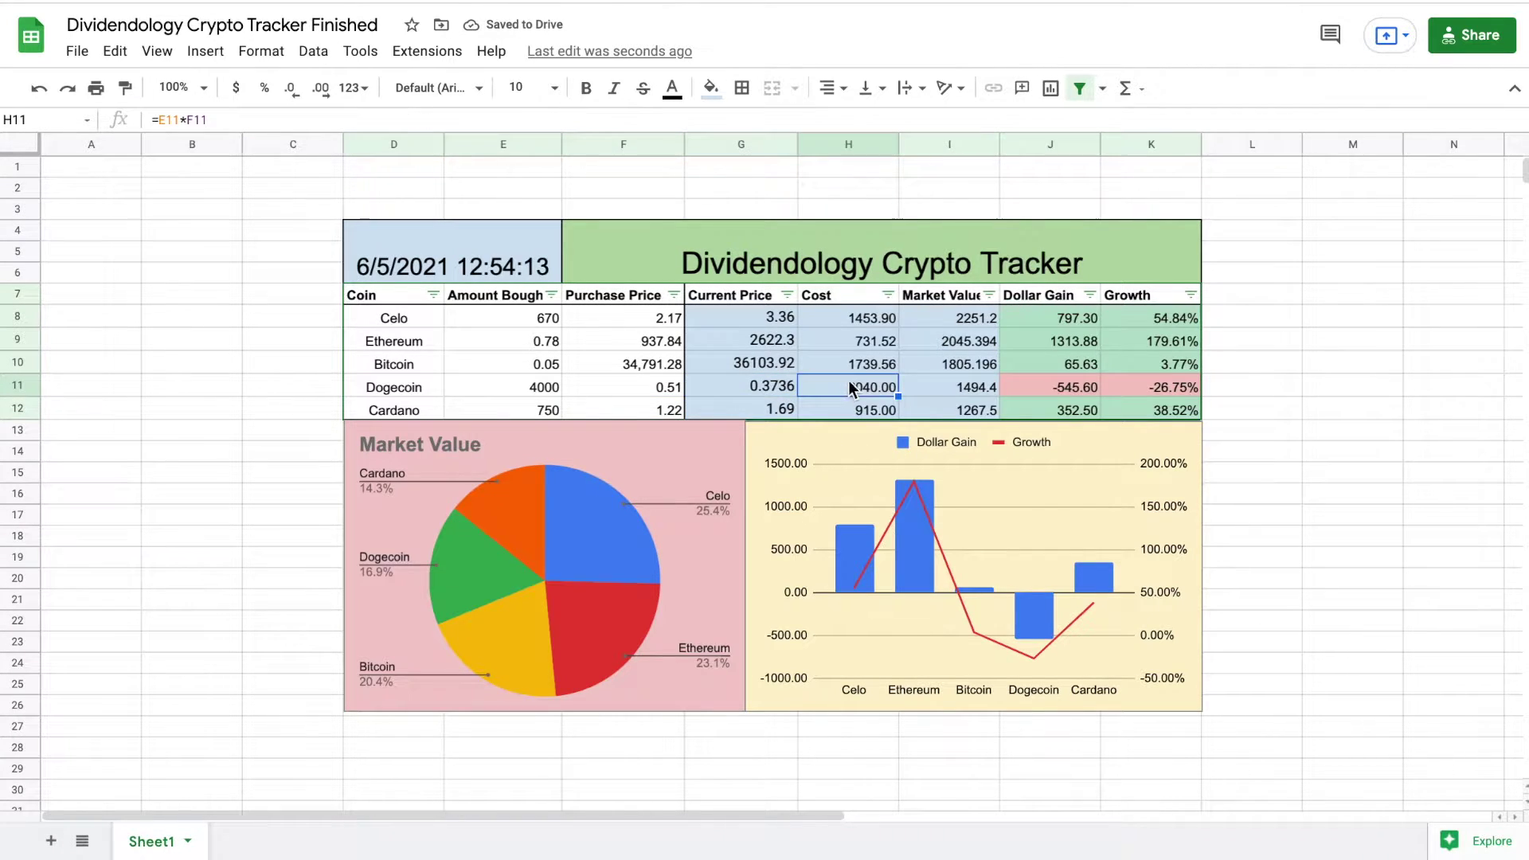
pyautogui.click(966, 386)
pyautogui.click(1058, 384)
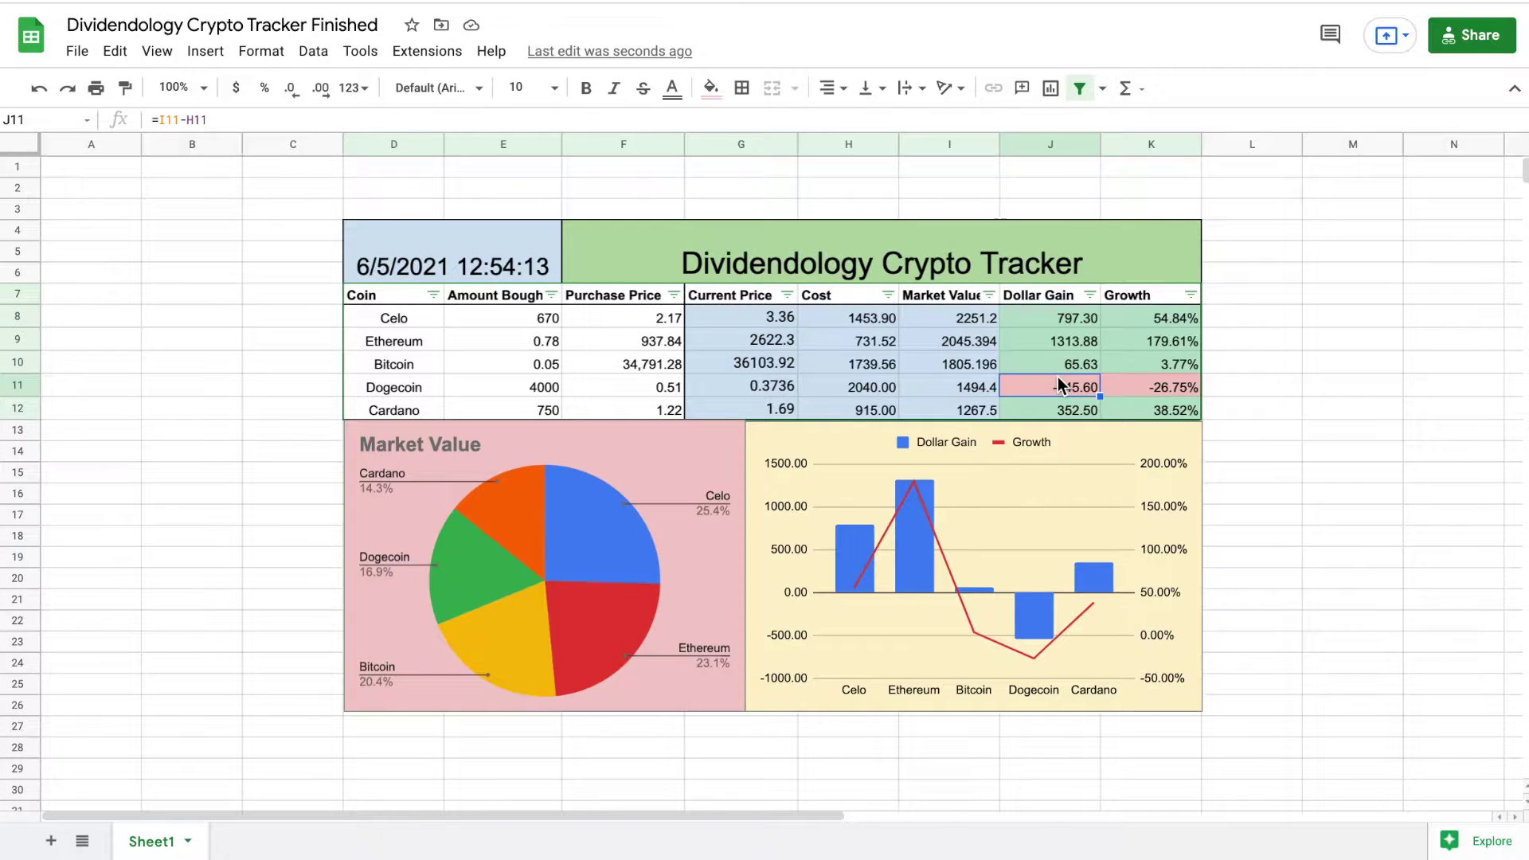
pyautogui.click(1160, 380)
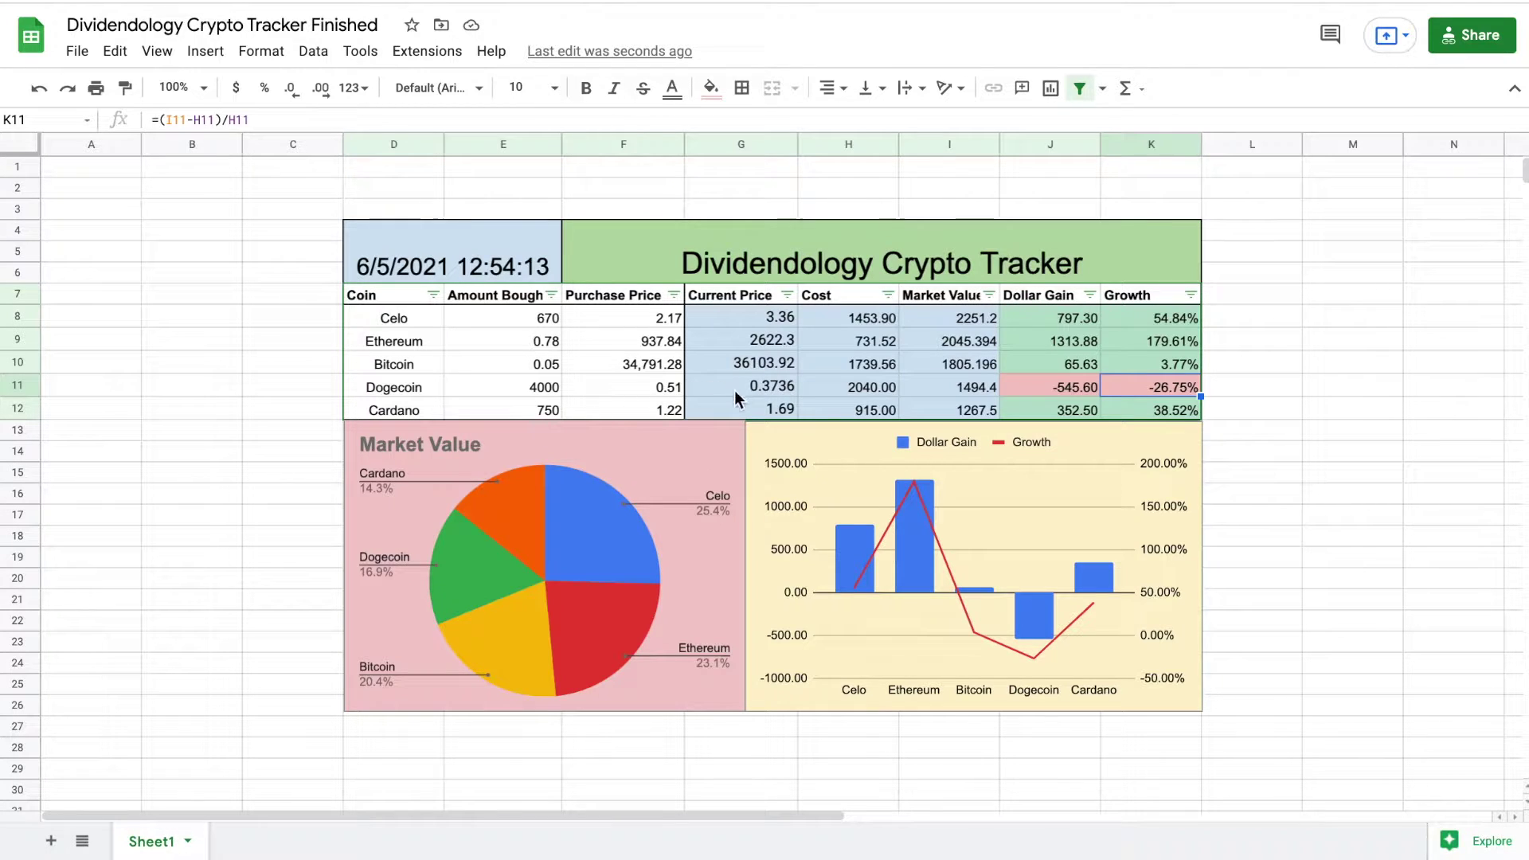
pyautogui.click(761, 388)
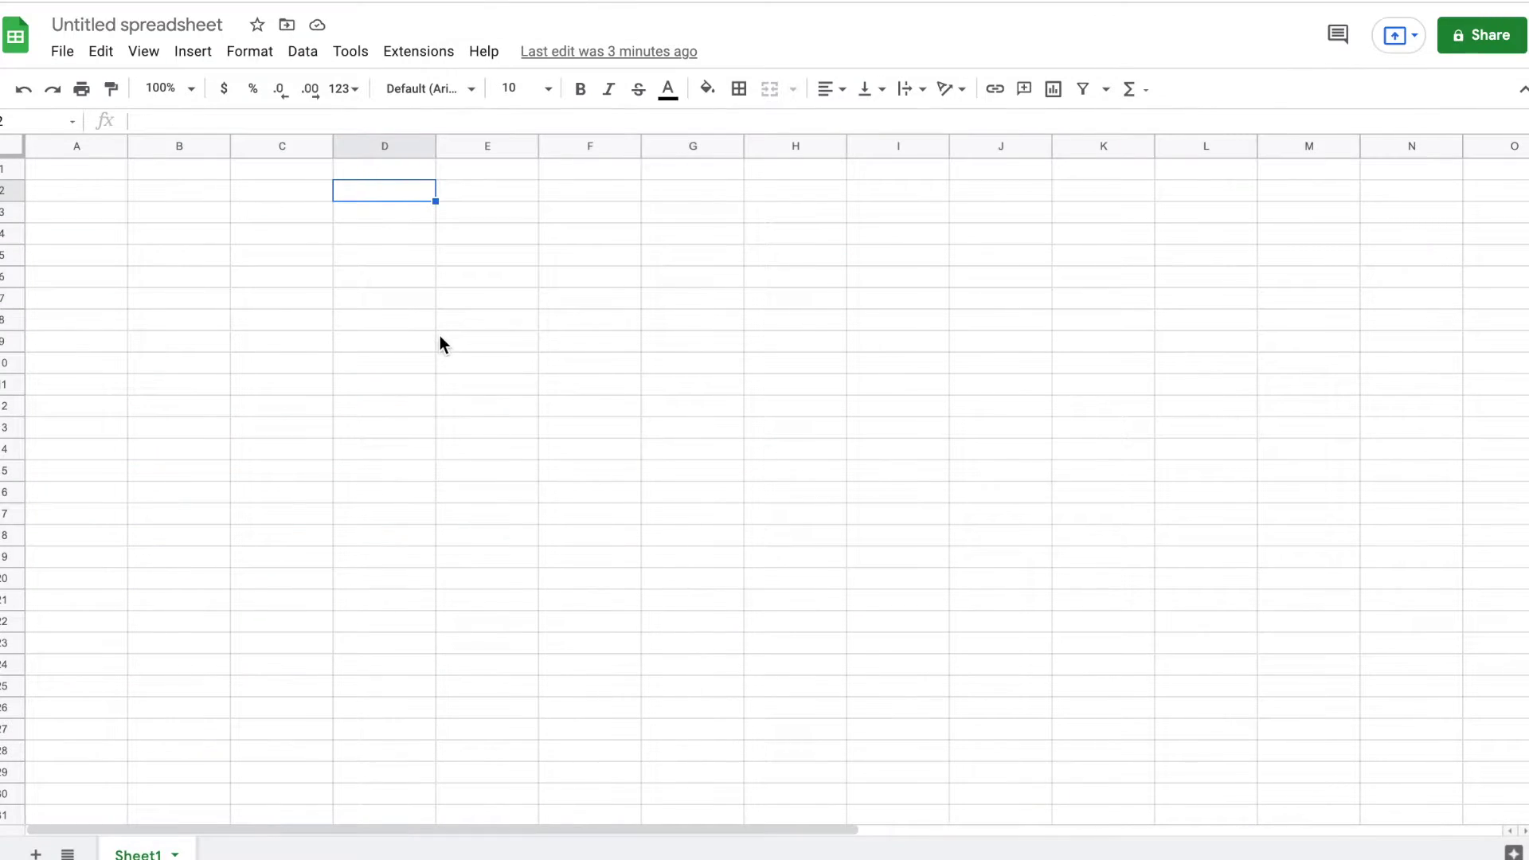
# Retitle the spreadsheet 'Dividendology Crypto Tracker', then select cells D4:E6.
pyautogui.click(165, 22)
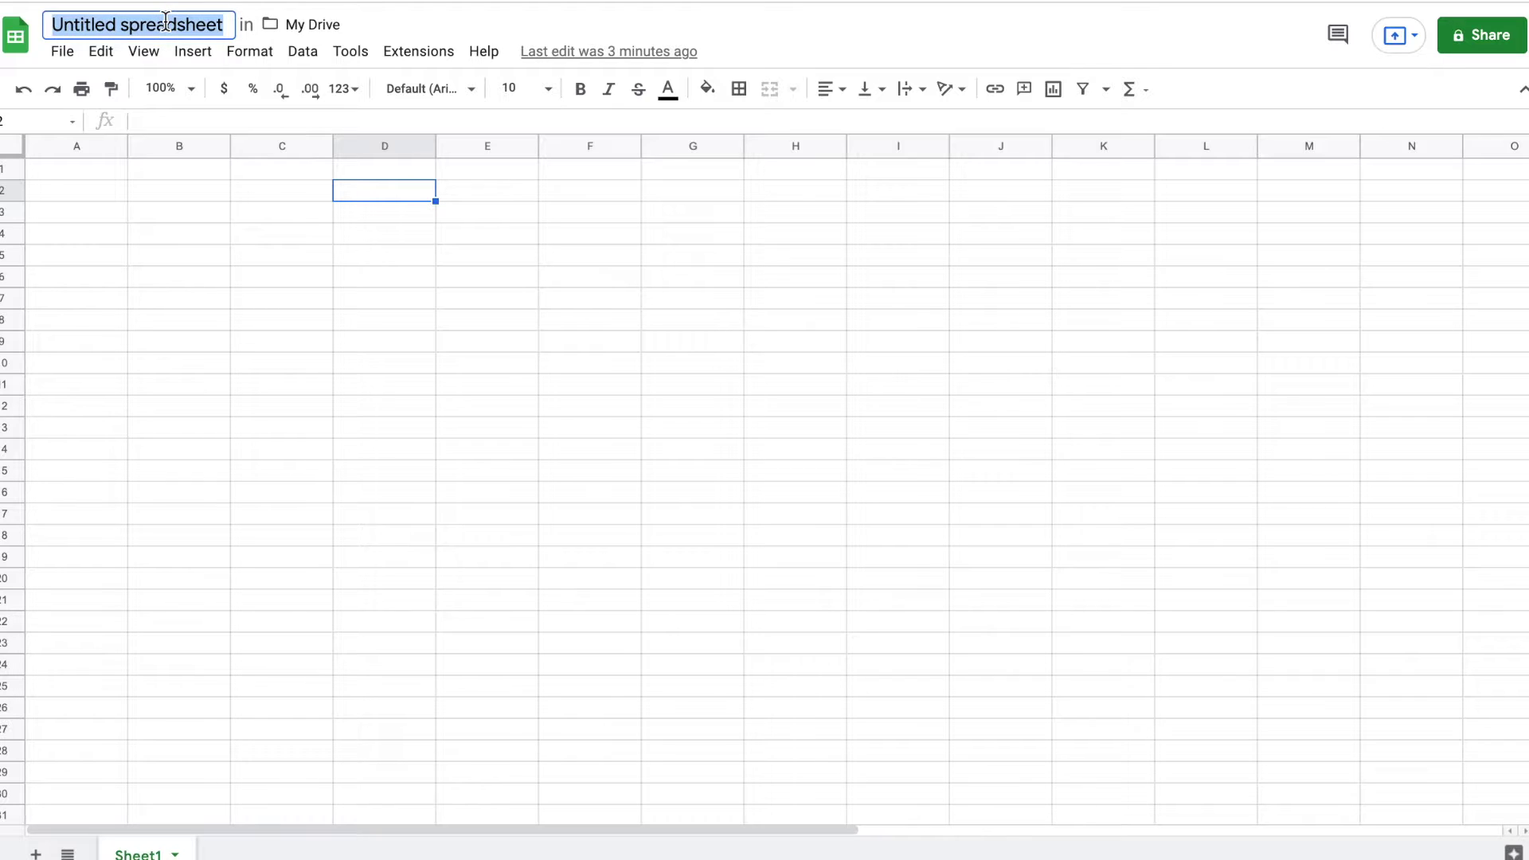
pyautogui.press('BackSpace')
pyautogui.write('Dividendology Crpto')
pyautogui.press('BackSpace')
pyautogui.press('BackSpace')
pyautogui.press('BackSpace')
pyautogui.write('ypto')
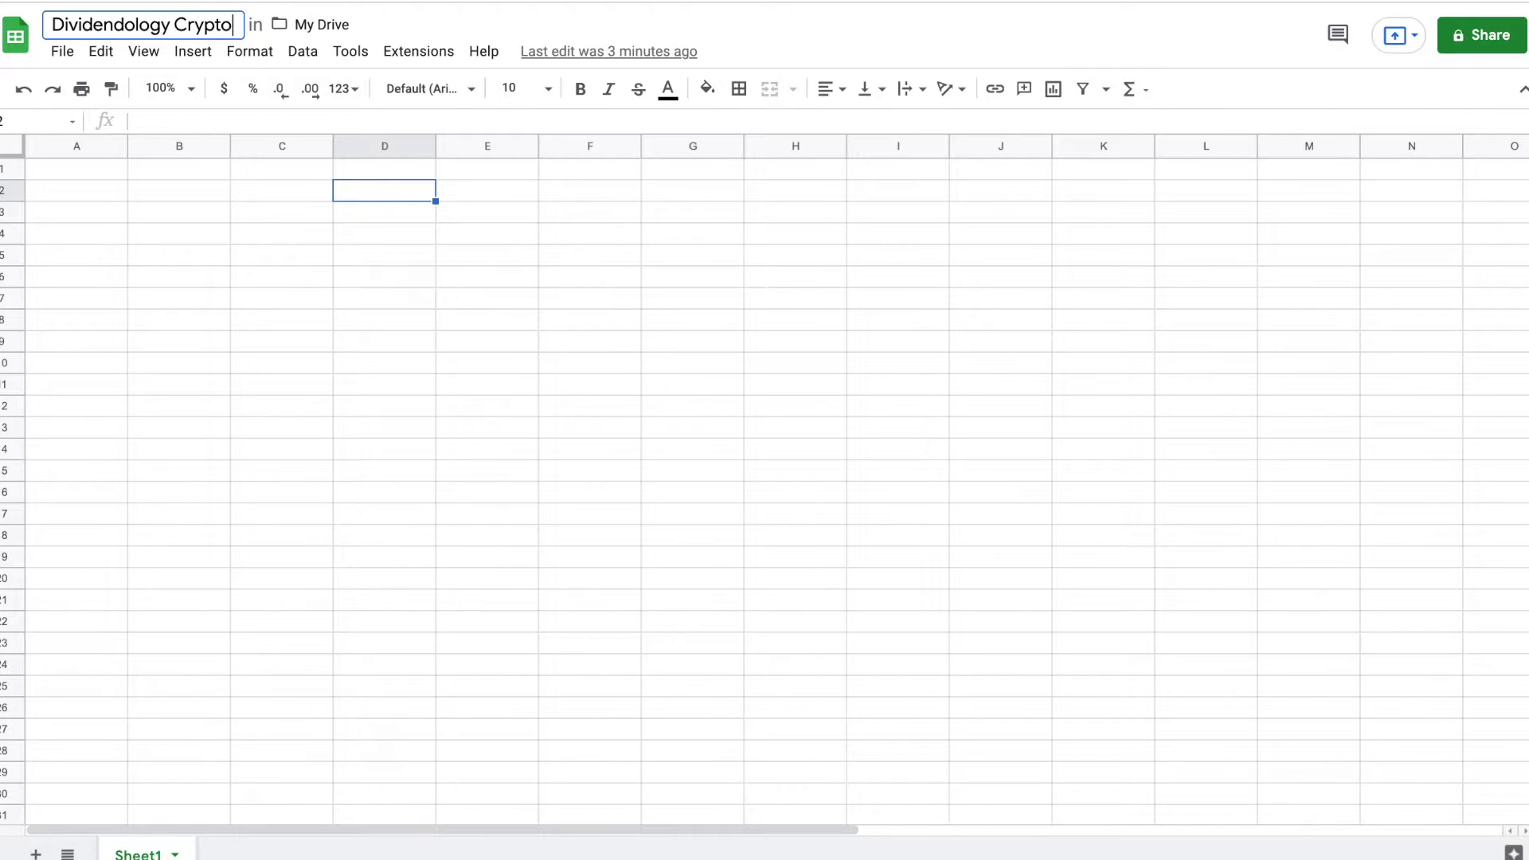
pyautogui.write(' Tracker')
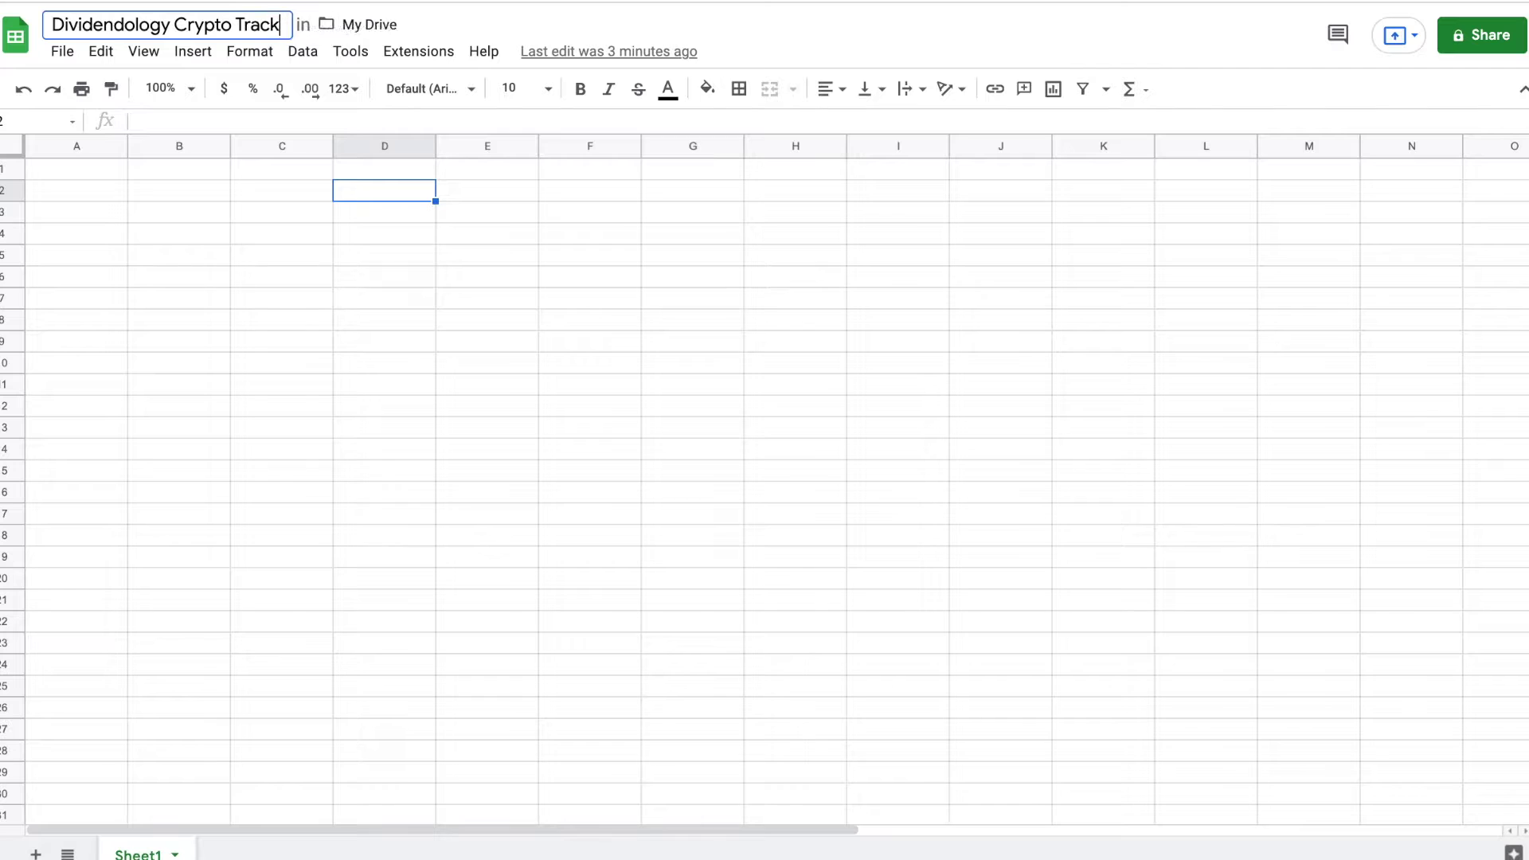
pyautogui.click(390, 231)
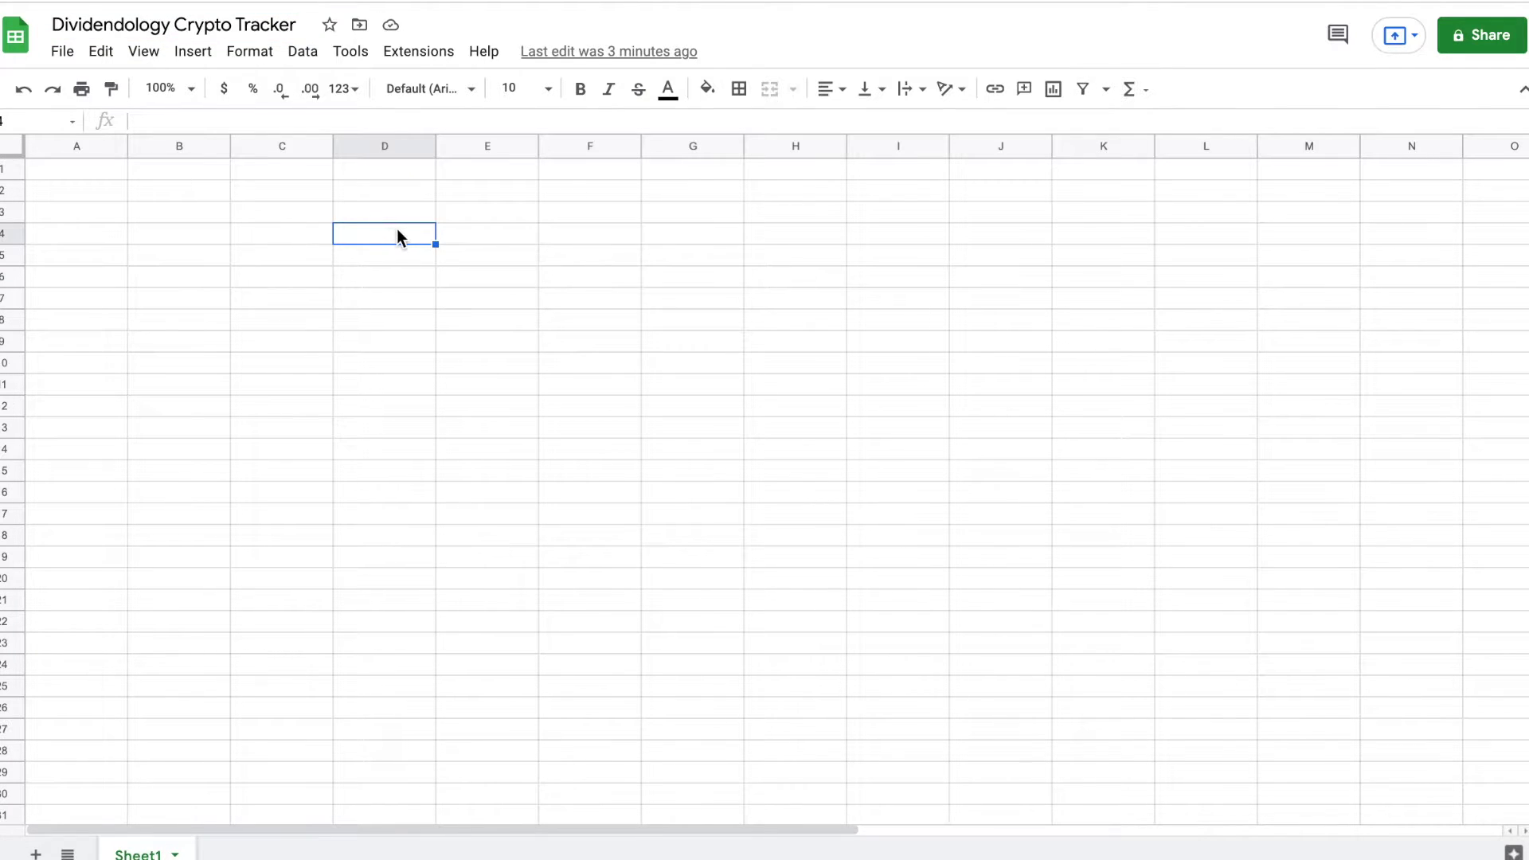
pyautogui.moveTo(397, 230); pyautogui.dragTo(476, 271)
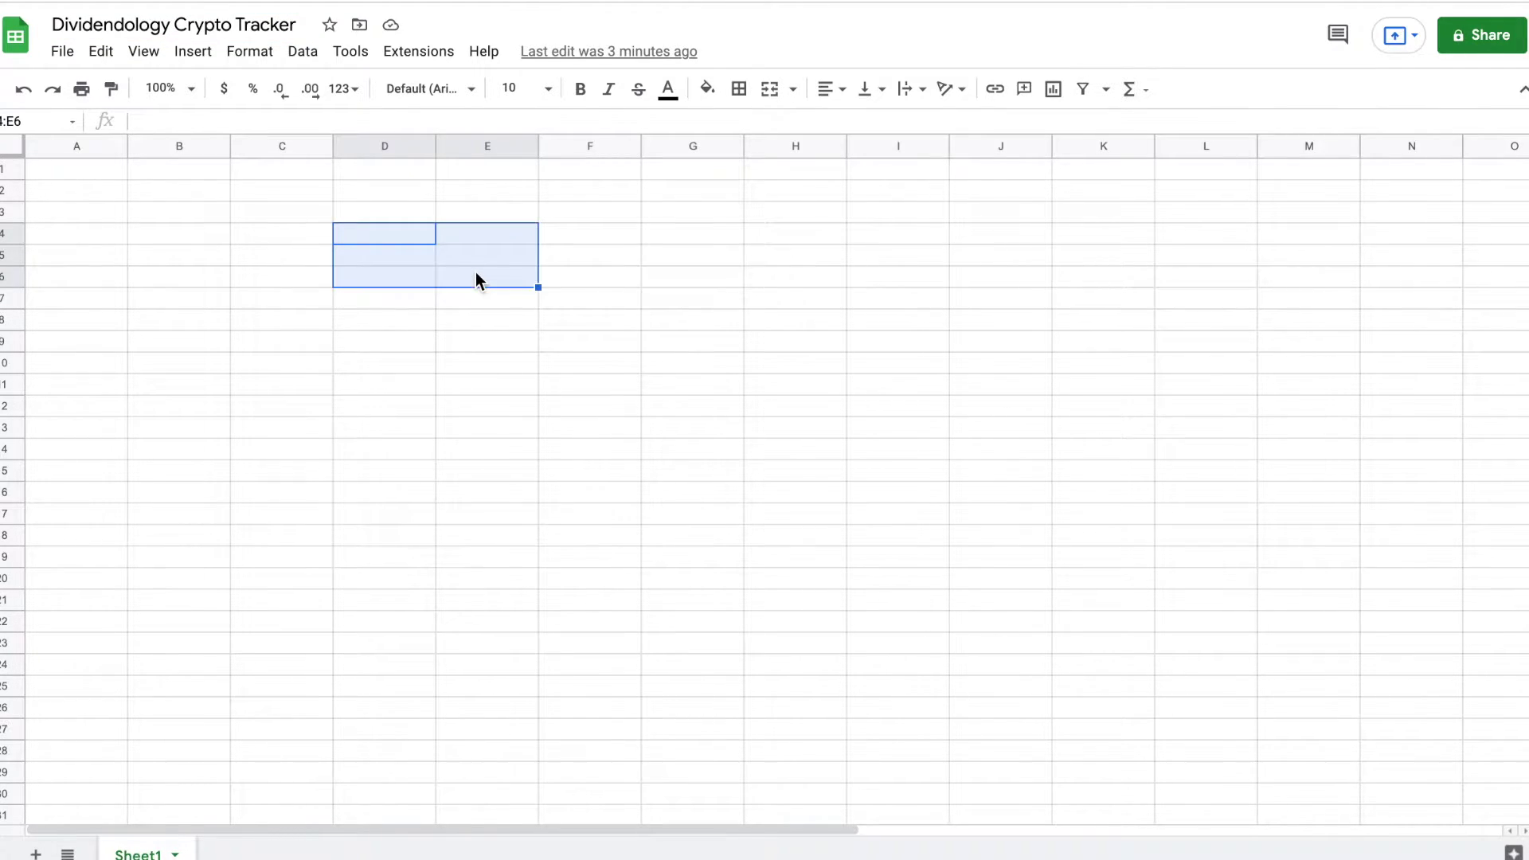
# Merge D4:E6 and enter =NOW() to show the current date and time.
pyautogui.click(771, 94)
pyautogui.doubleClick(418, 246)
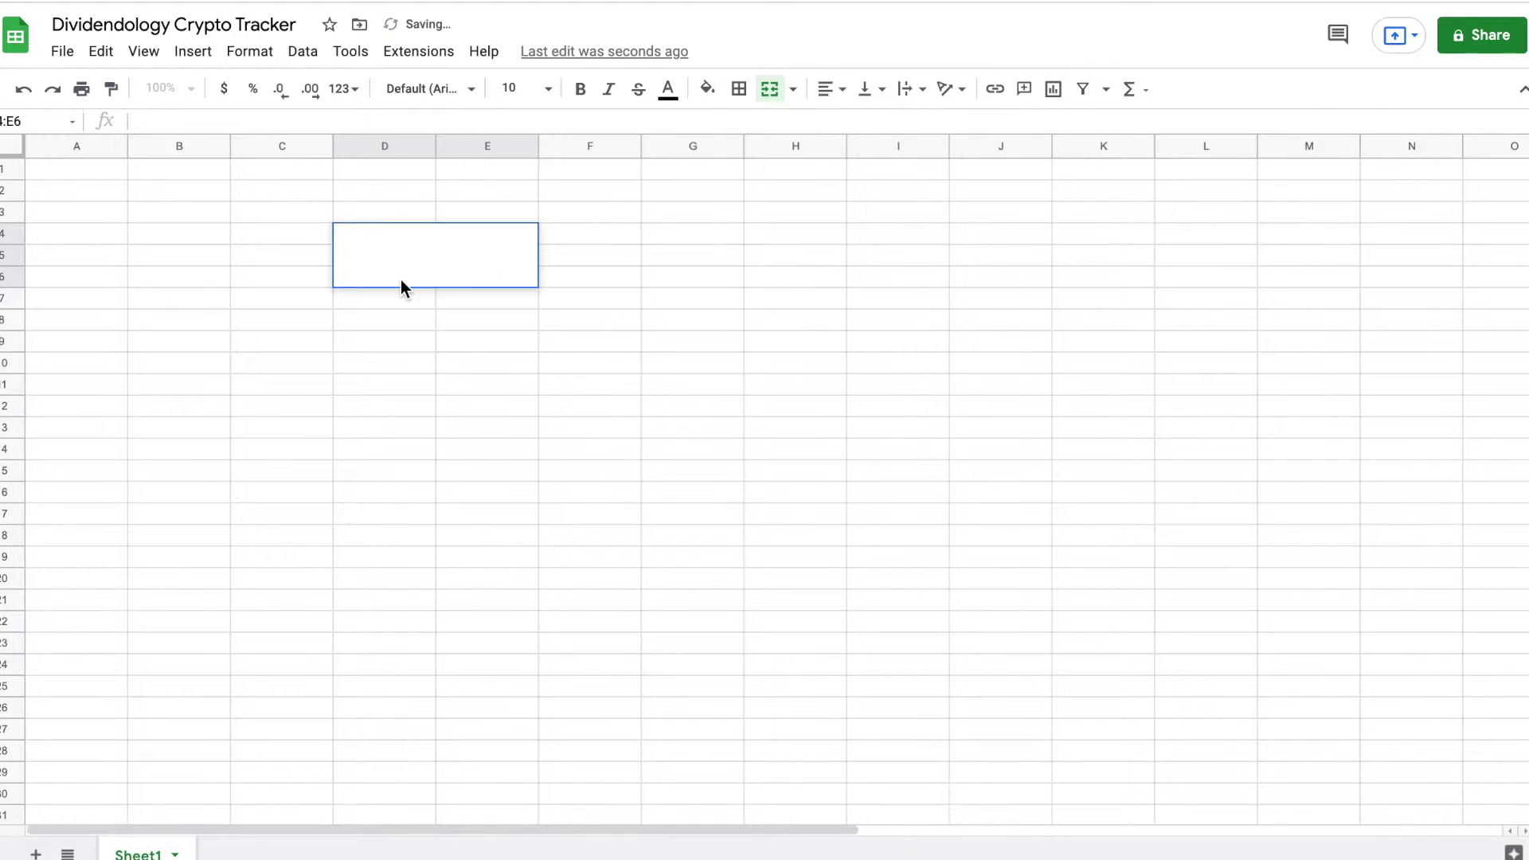
pyautogui.write('=')
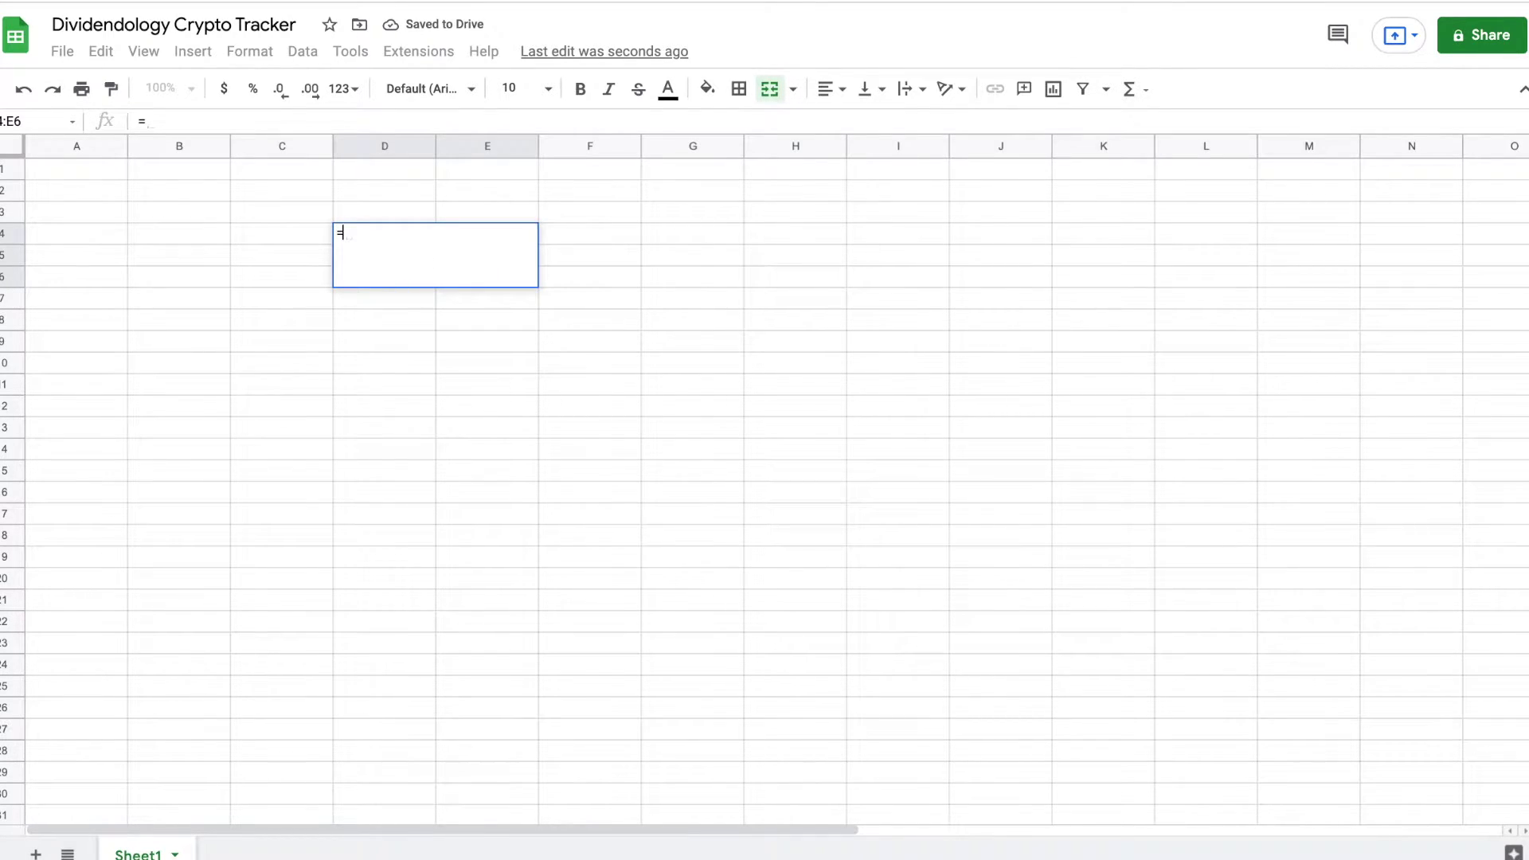
pyautogui.write('NOW(')
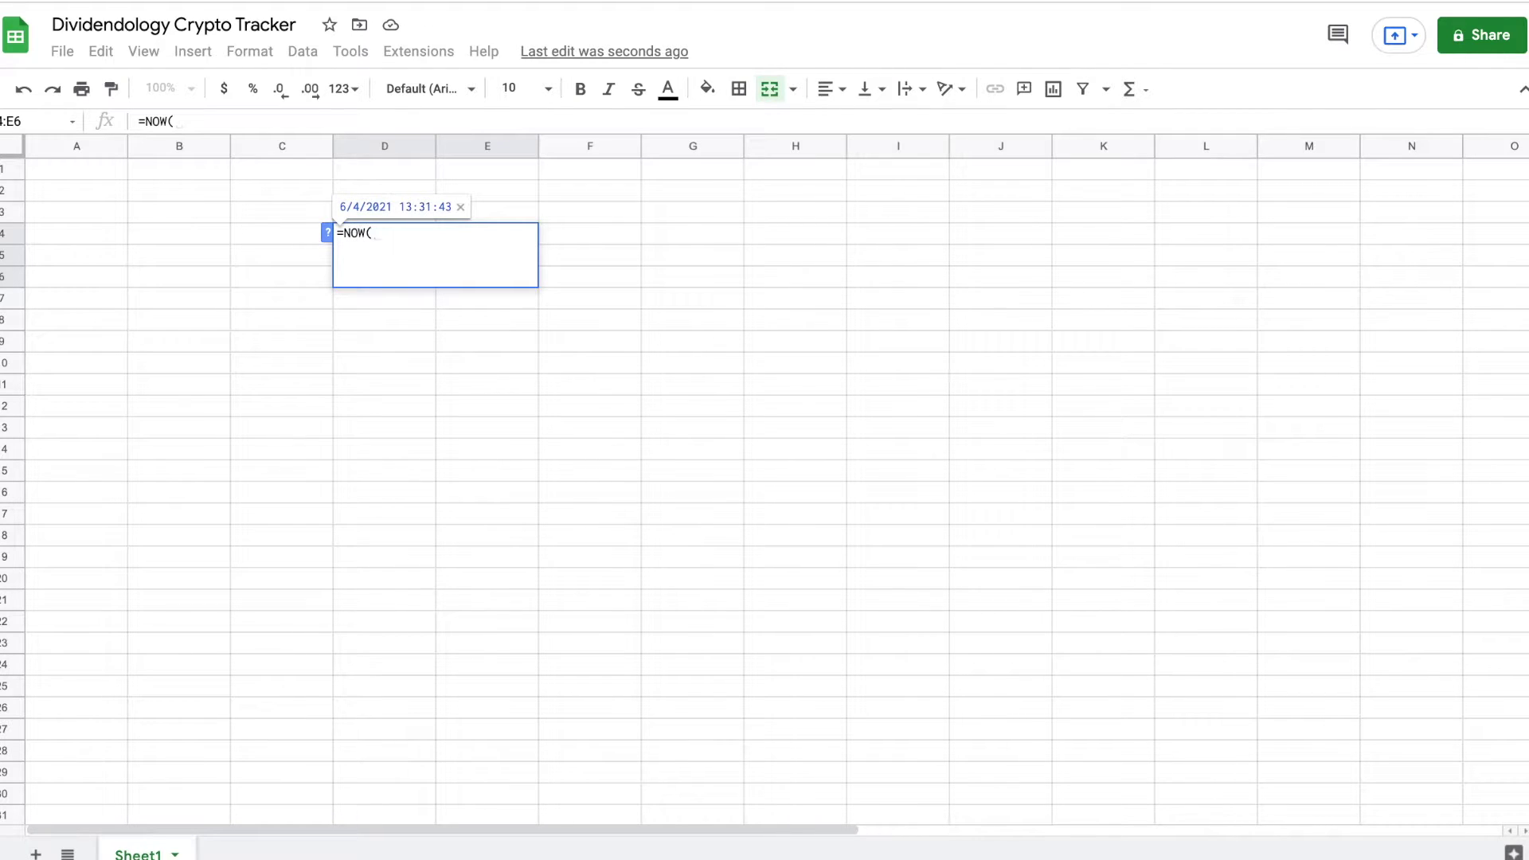
pyautogui.press('Return')
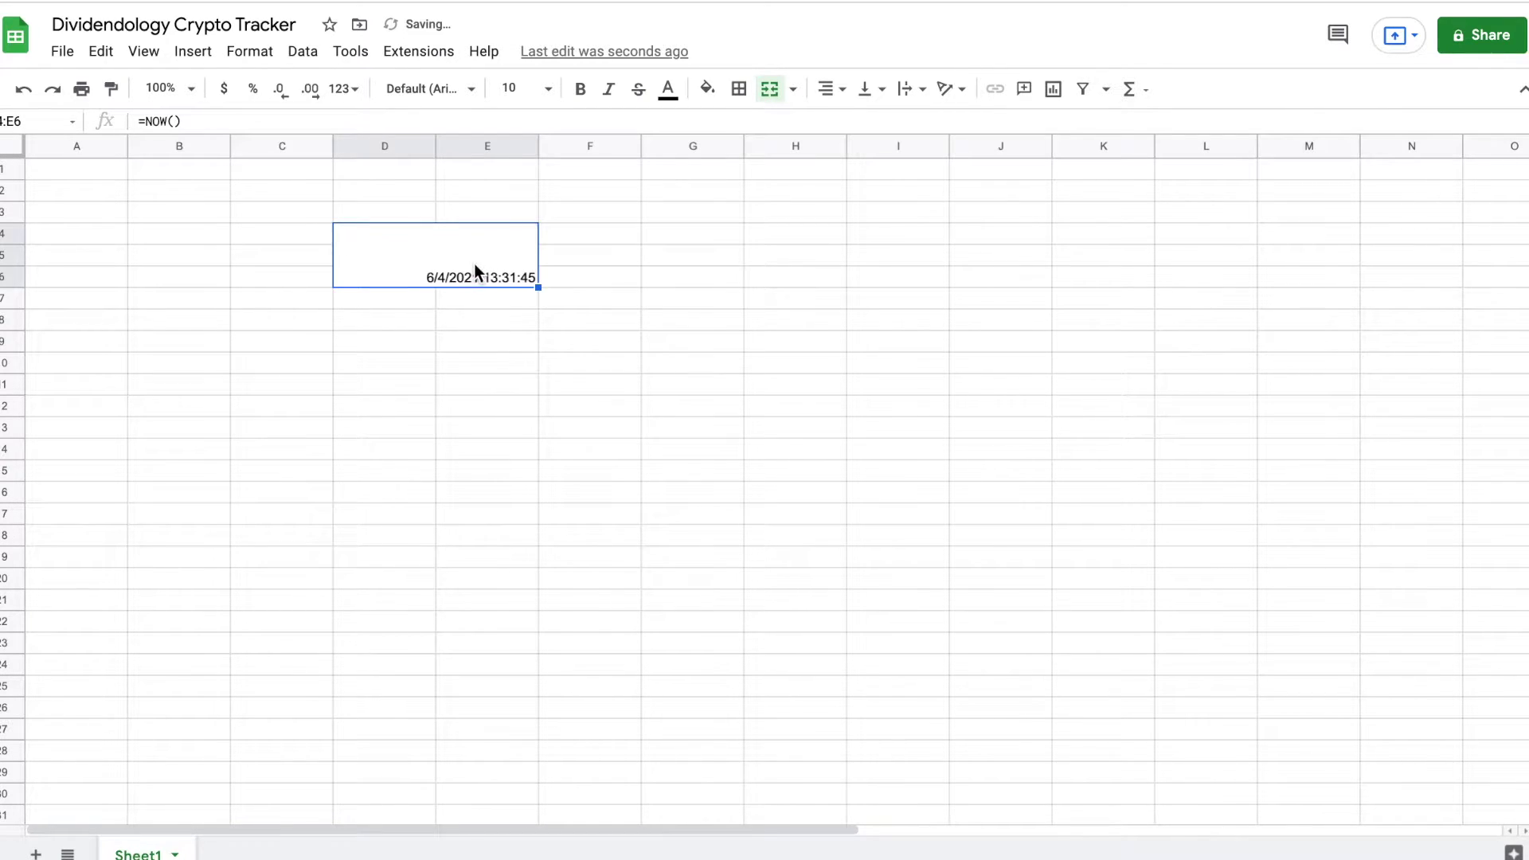
# Set the timestamp cell to font size 18 with an outer border.
pyautogui.click(548, 88)
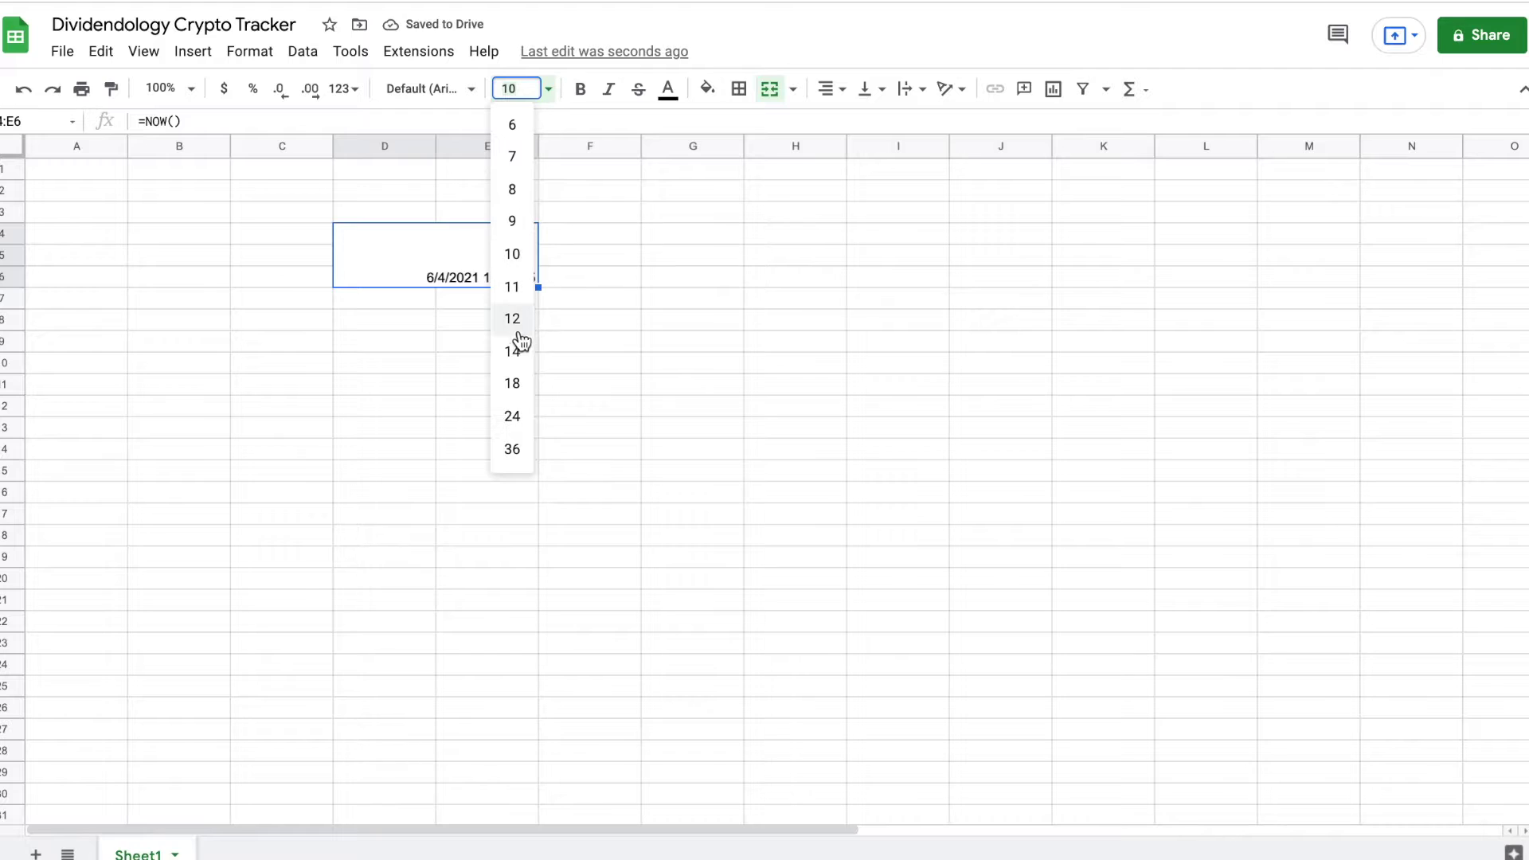
pyautogui.click(512, 384)
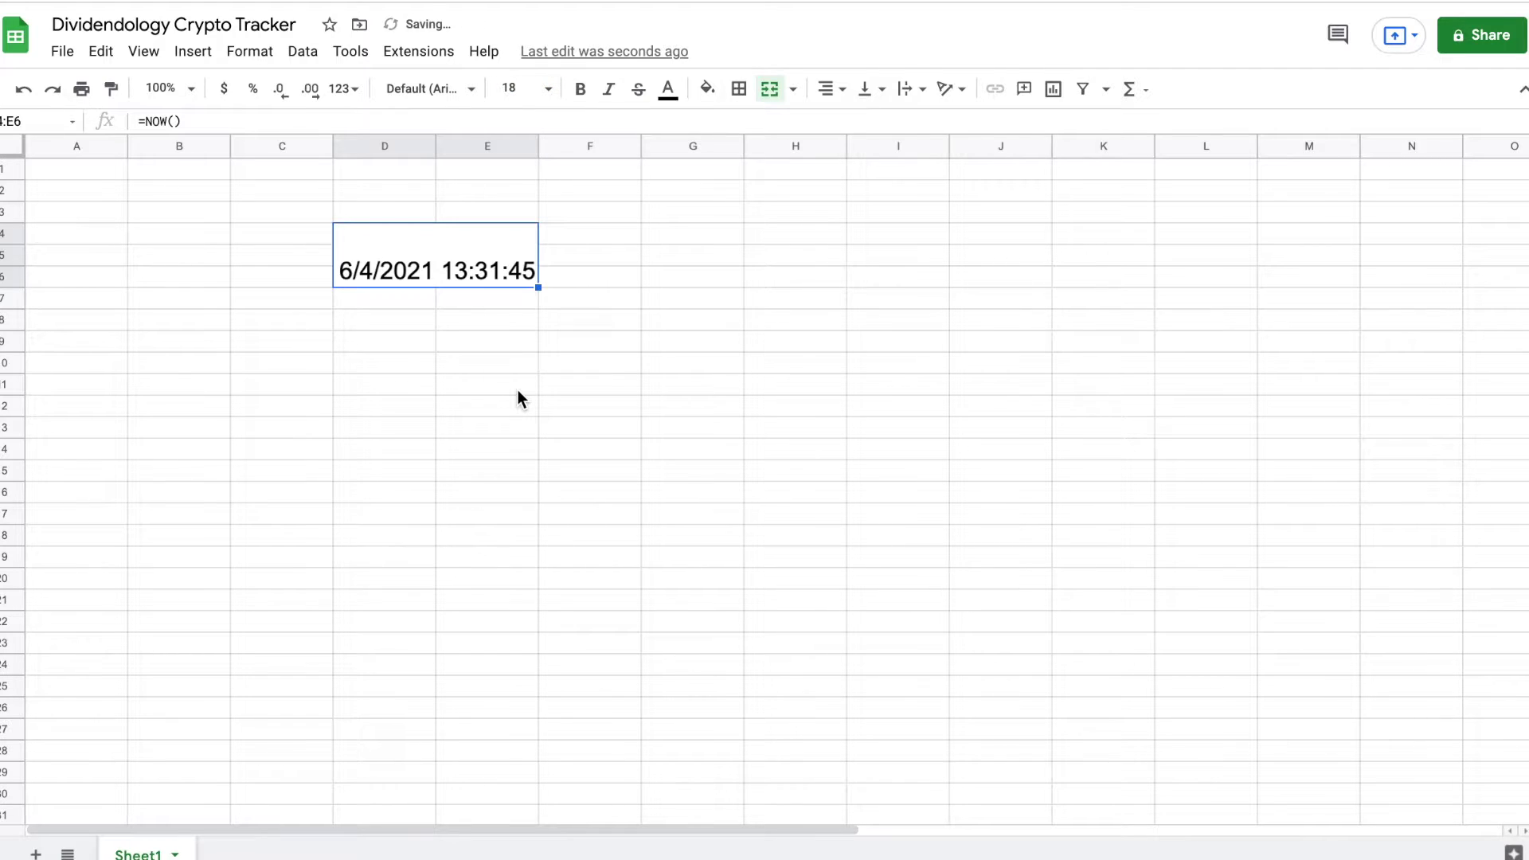
pyautogui.click(572, 234)
pyautogui.click(522, 245)
pyautogui.click(739, 89)
pyautogui.click(852, 125)
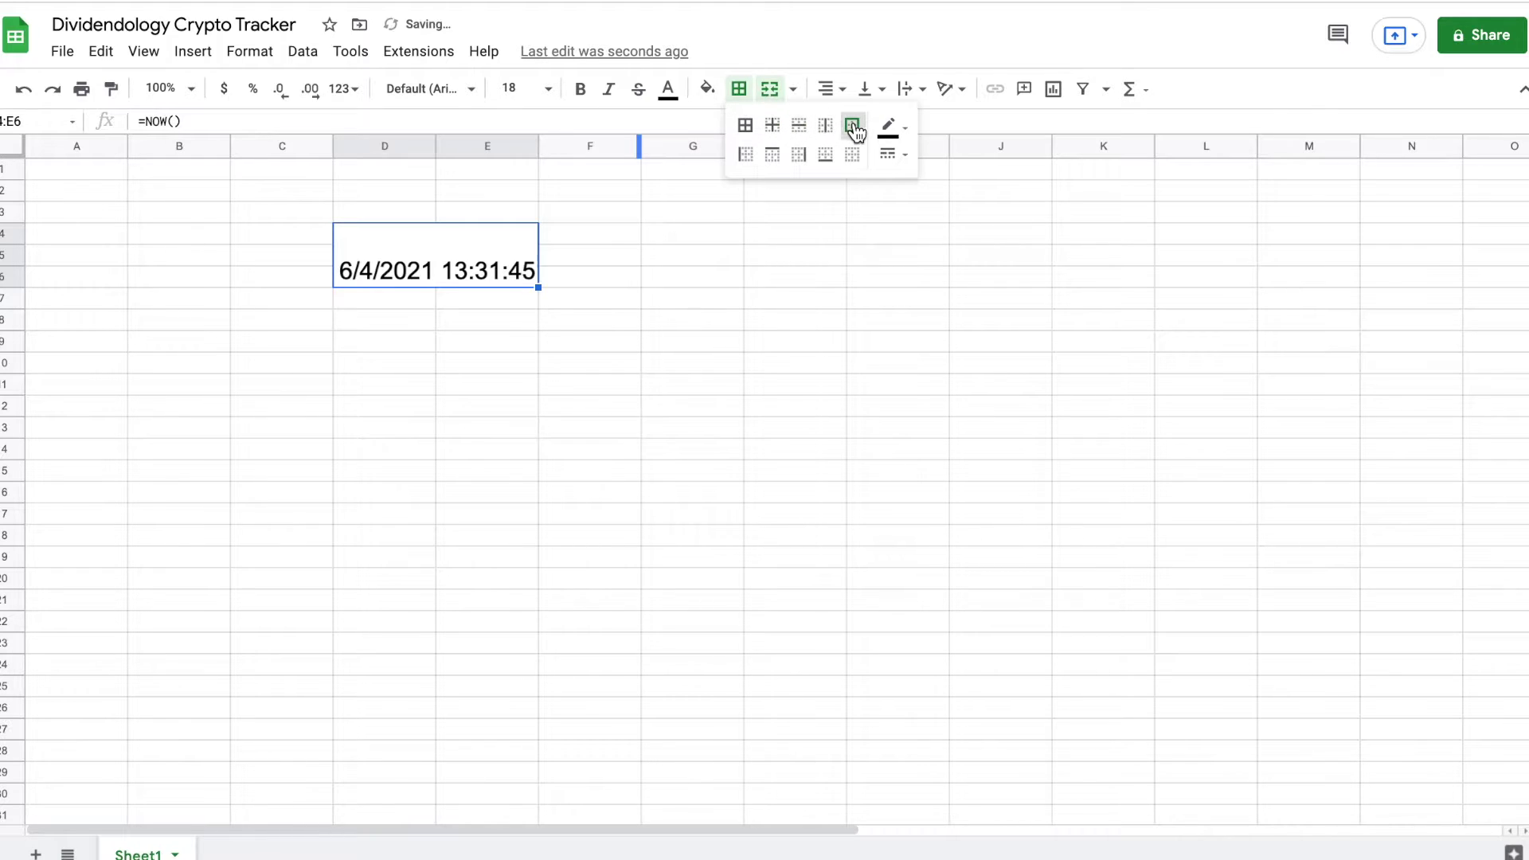
pyautogui.click(636, 262)
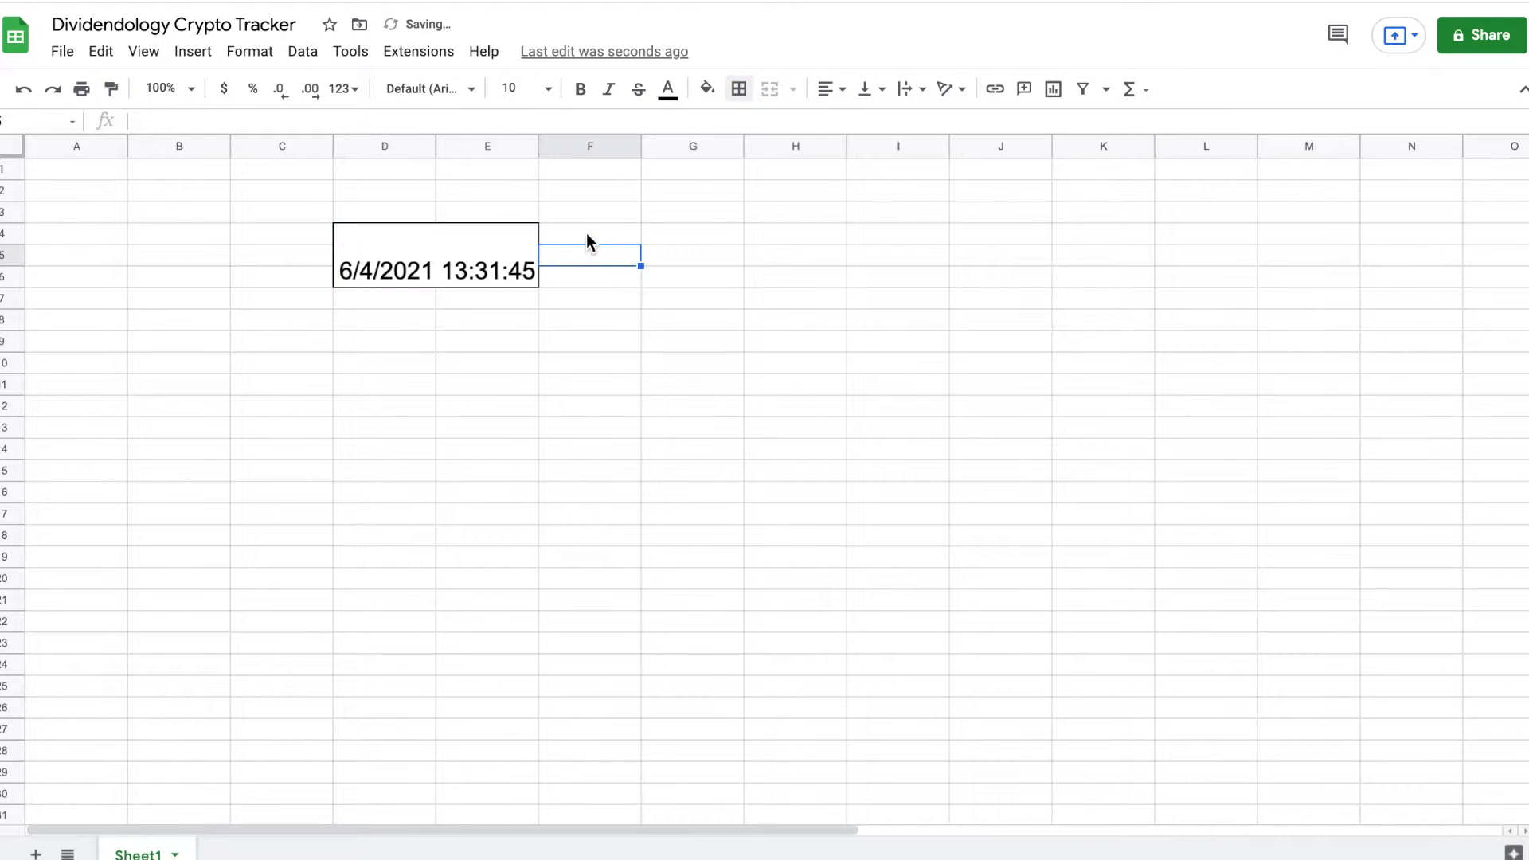
# Merge F4:K6 into one cell and give it an outer border.
pyautogui.moveTo(587, 234); pyautogui.dragTo(1083, 277)
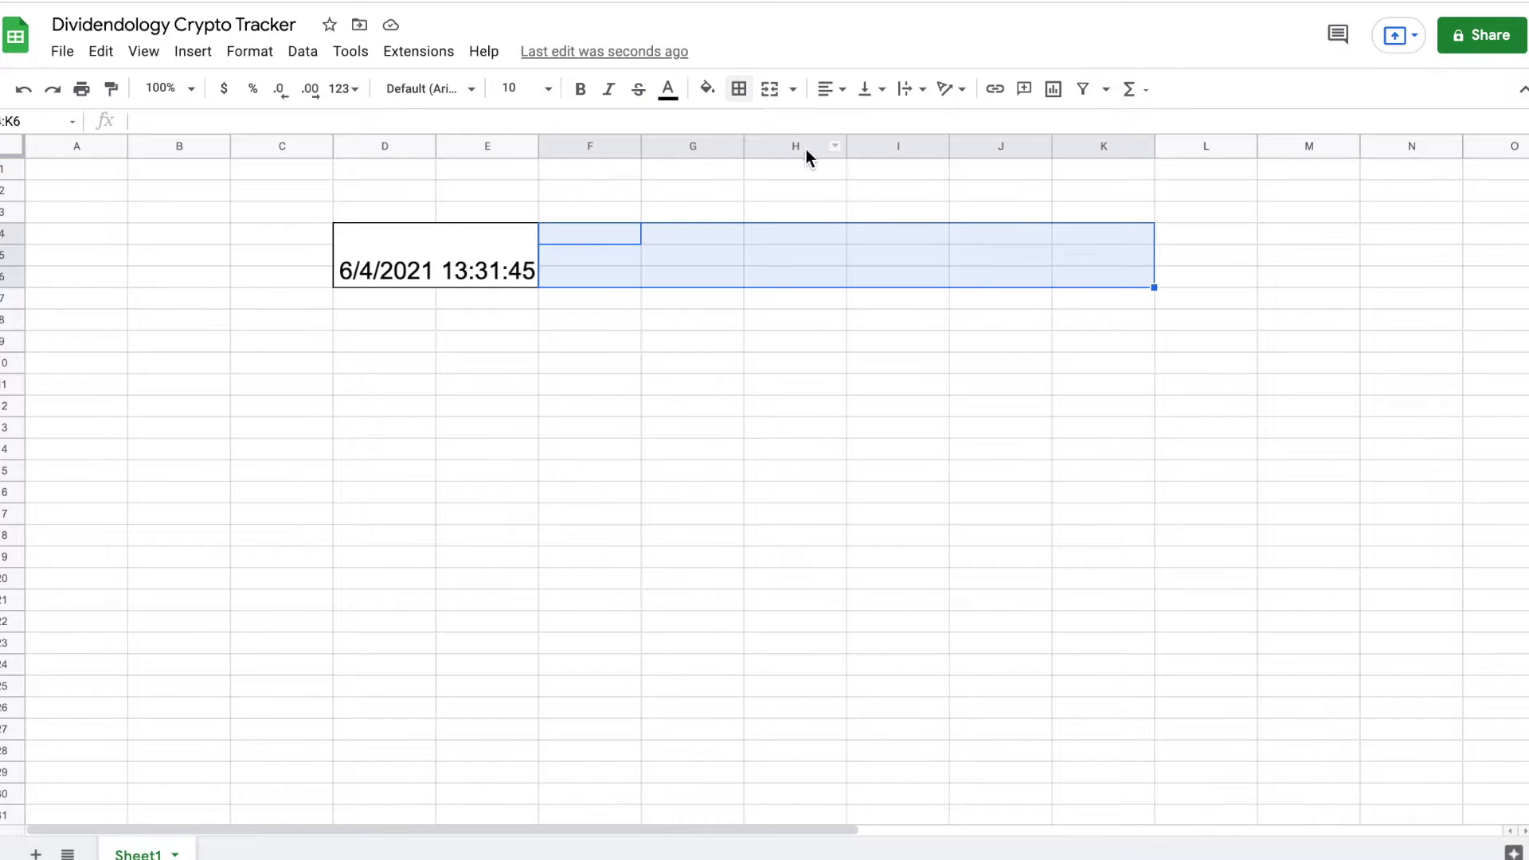
pyautogui.click(775, 100)
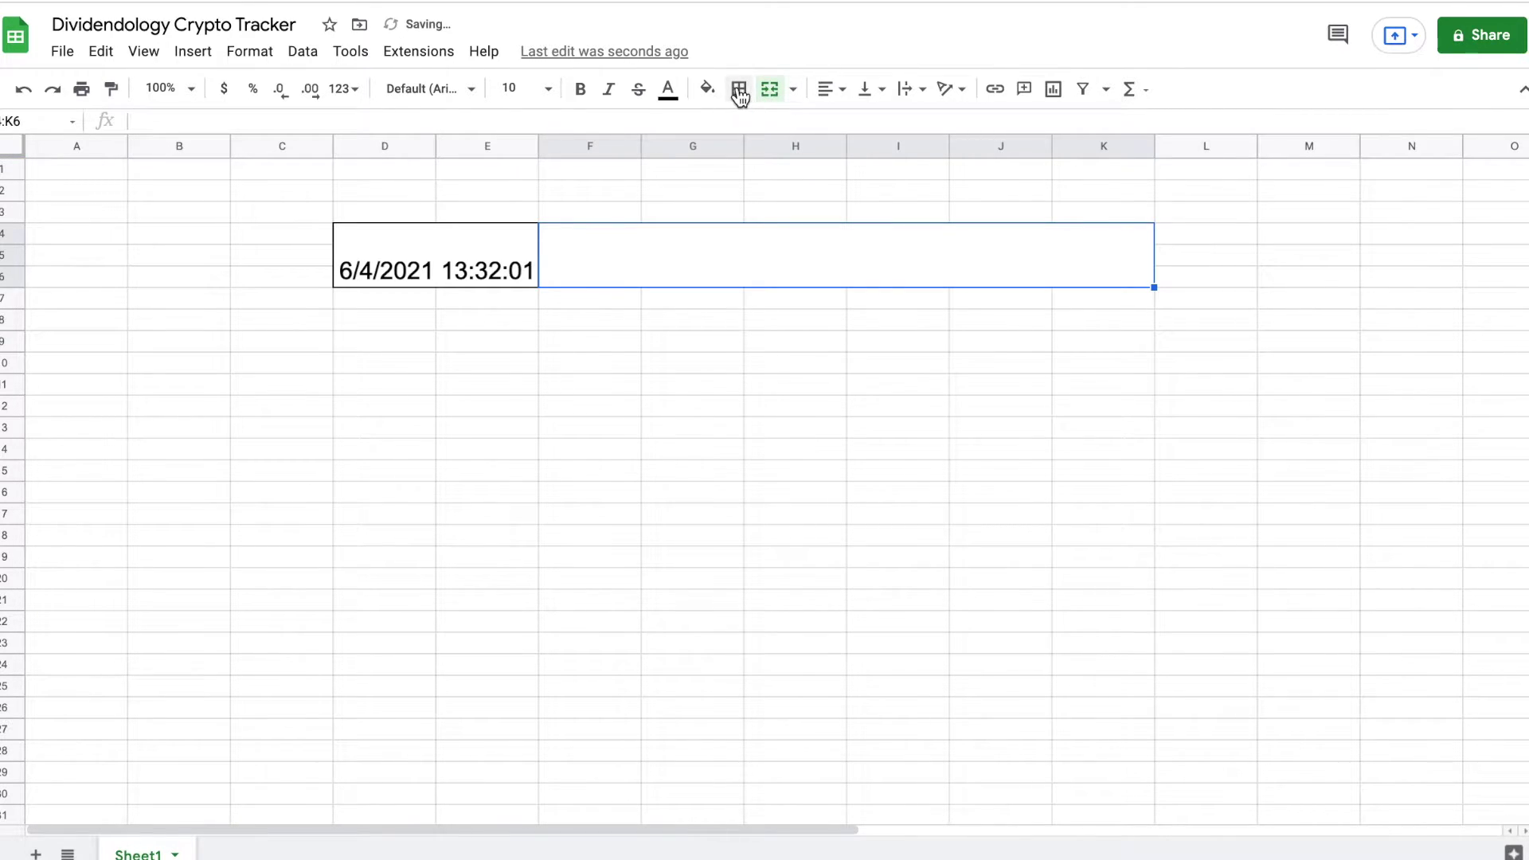
pyautogui.click(740, 92)
pyautogui.click(852, 129)
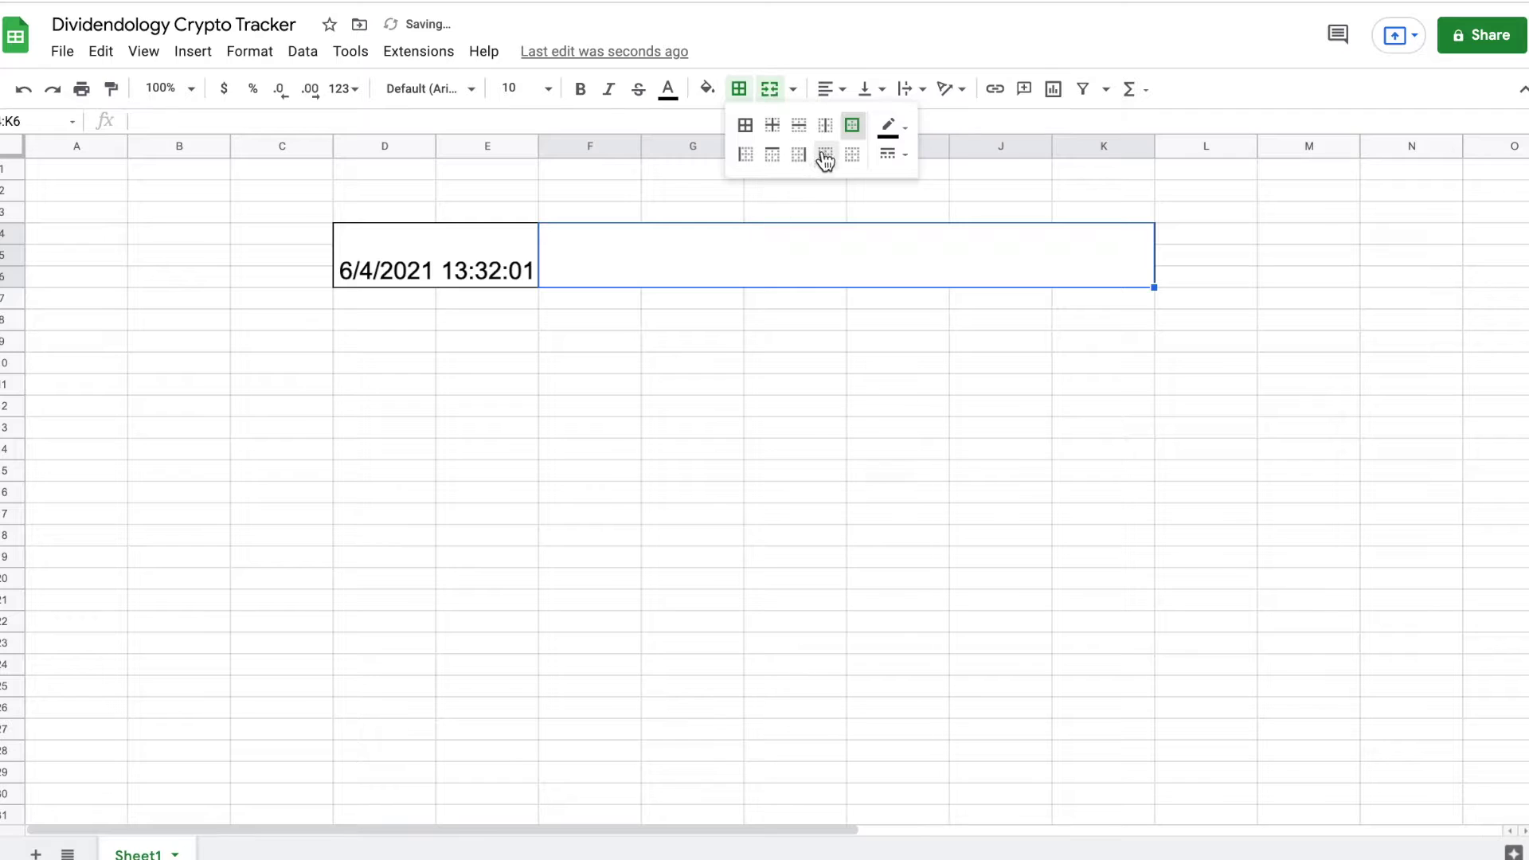
pyautogui.click(716, 252)
# Type 'Dividendology Crypto Tracker' into the merged F4:K6 title cell.
pyautogui.doubleClick(695, 257)
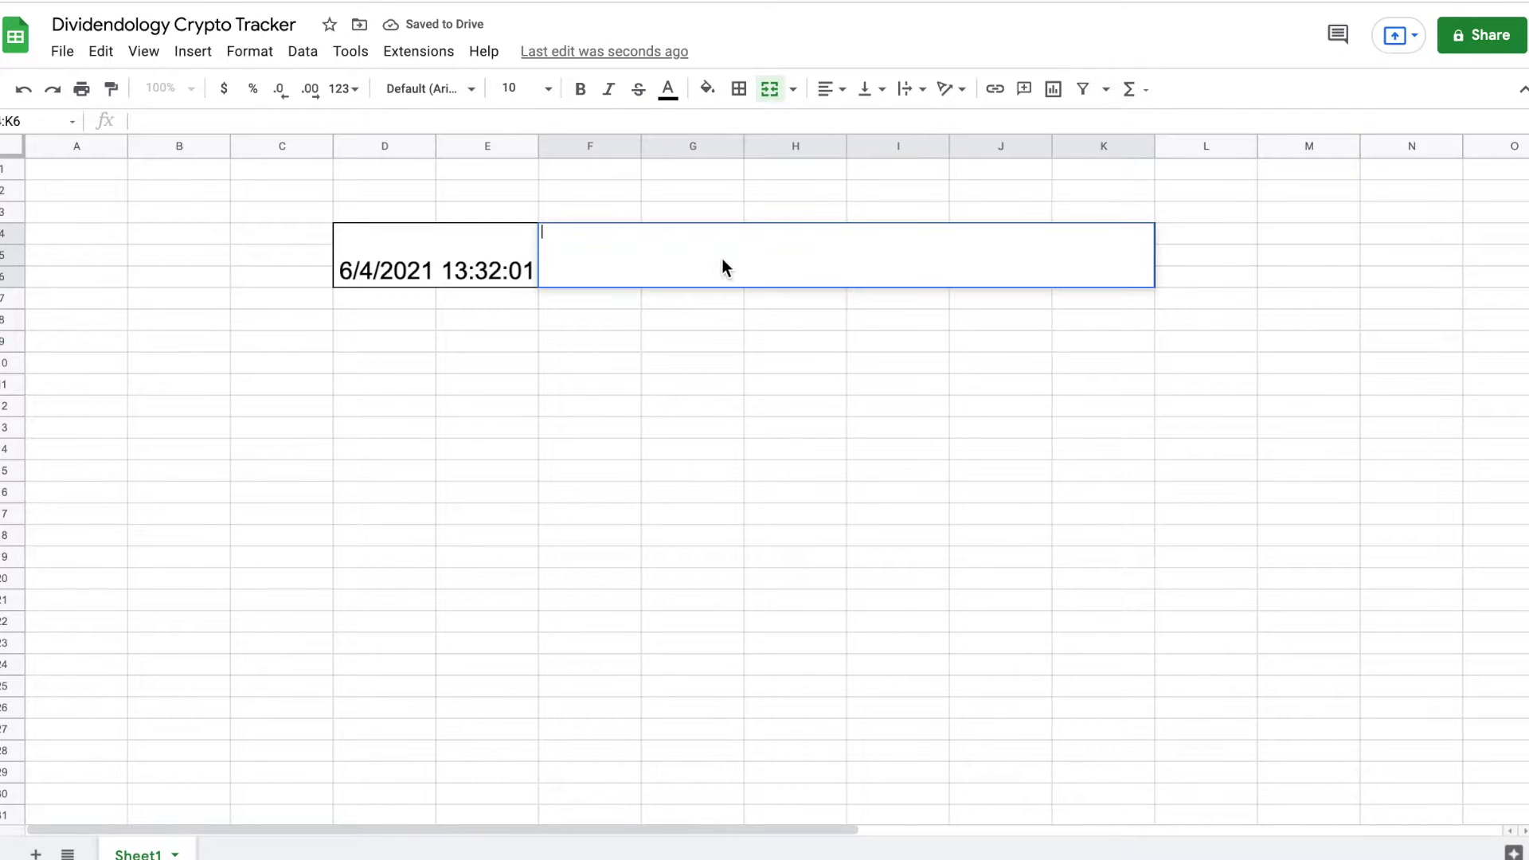
pyautogui.write('Dividendology Crypto Tracker')
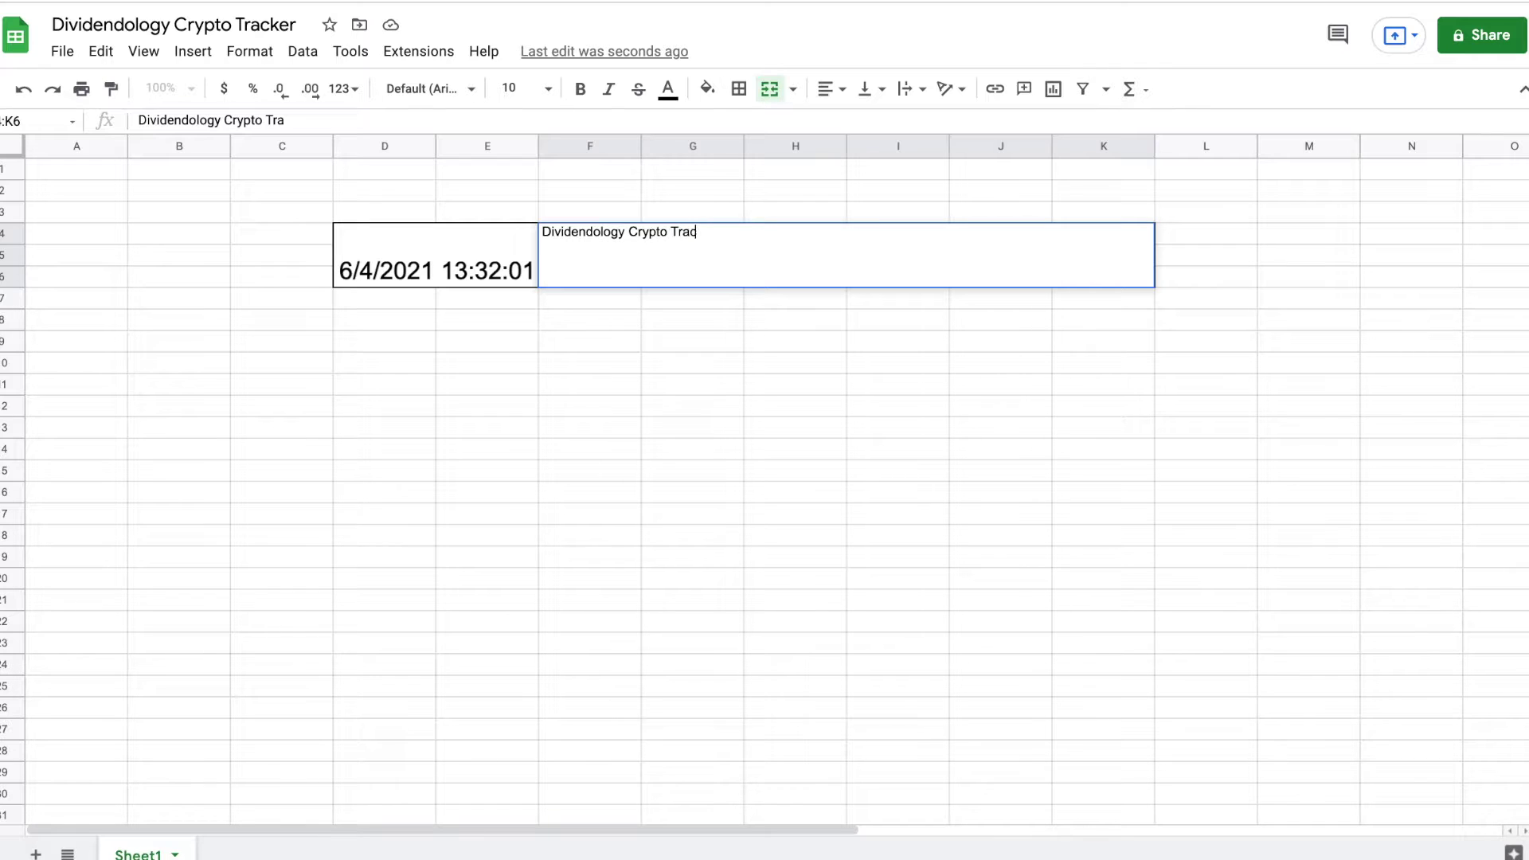
pyautogui.click(747, 319)
pyautogui.click(726, 262)
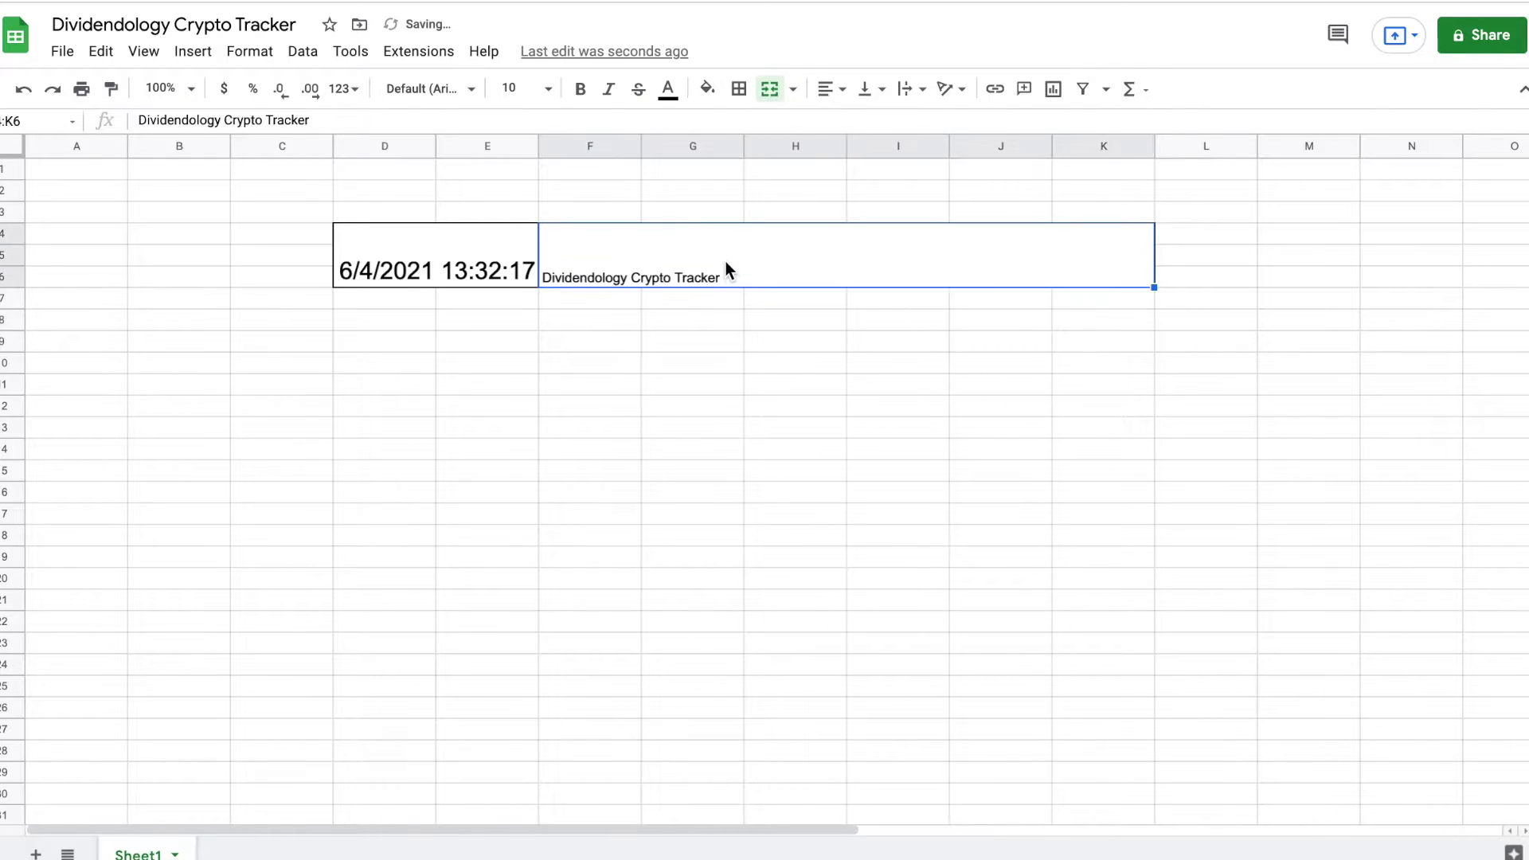
# Make the title 24-point and centre it horizontally.
pyautogui.click(555, 94)
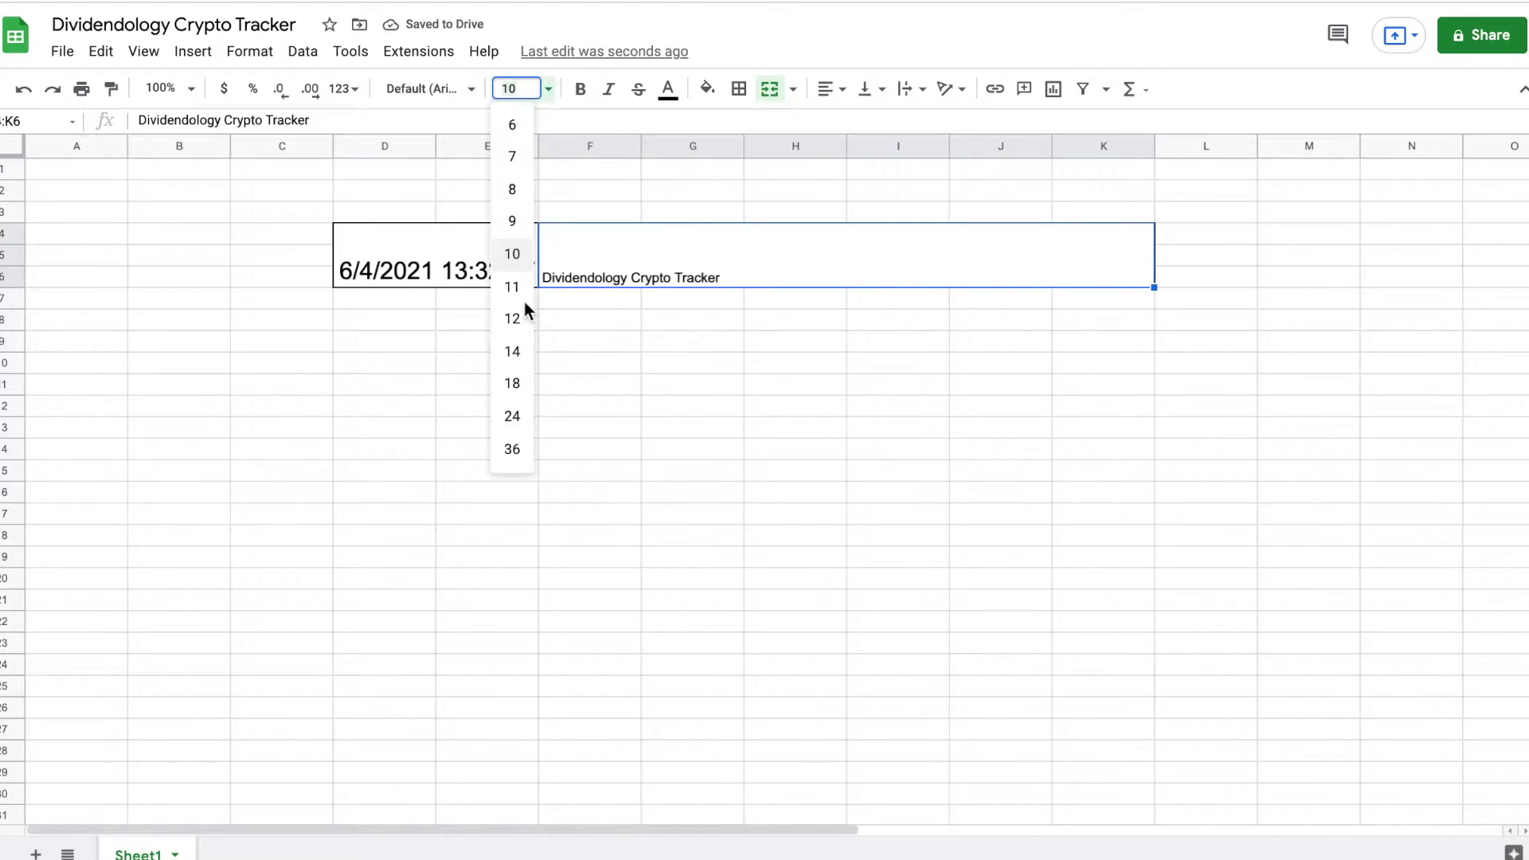
pyautogui.click(509, 384)
pyautogui.click(556, 92)
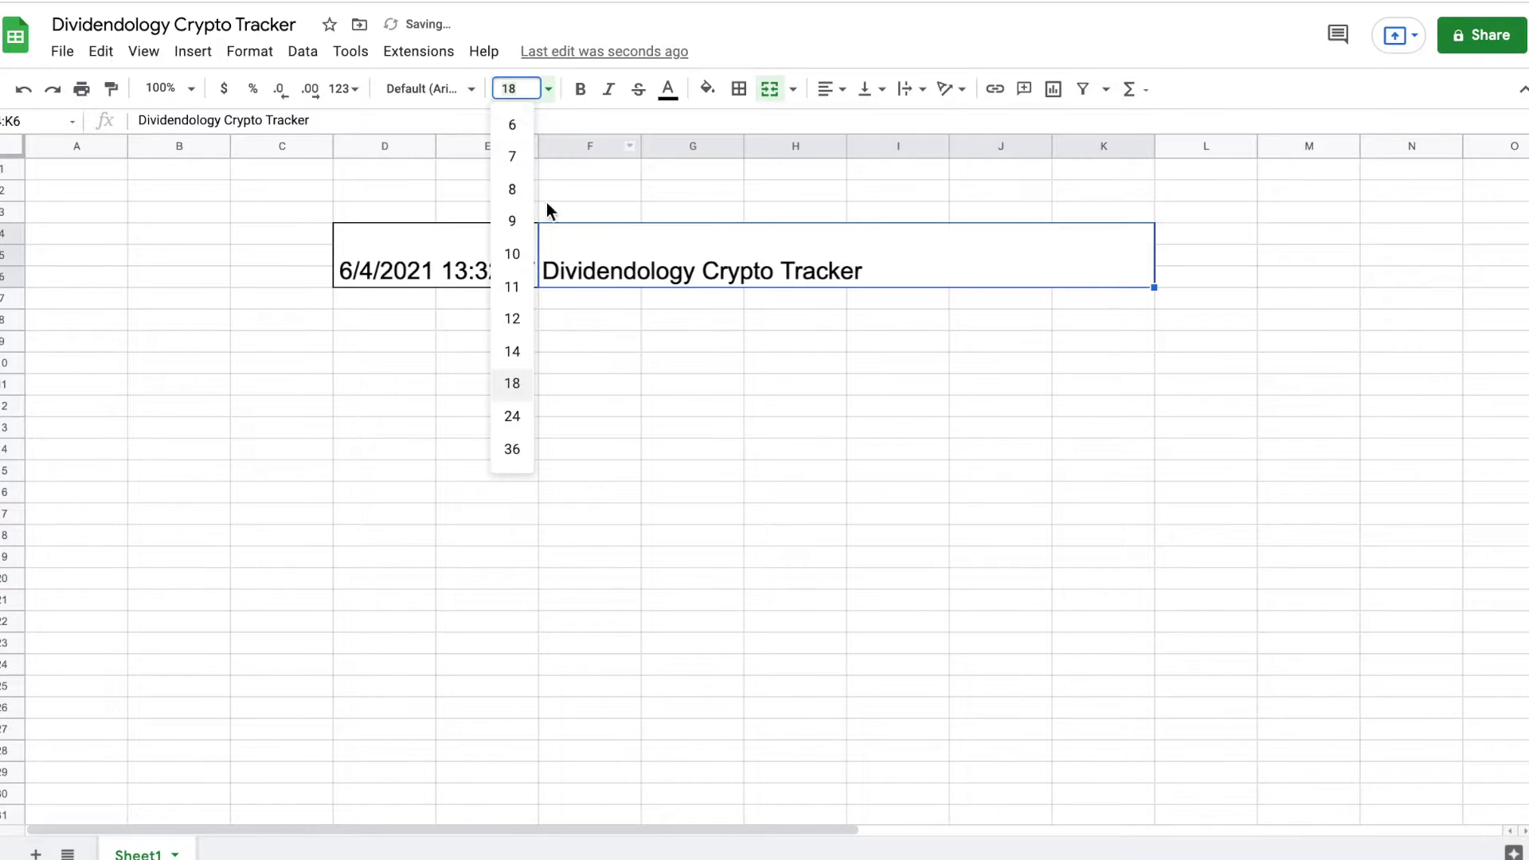
pyautogui.click(518, 414)
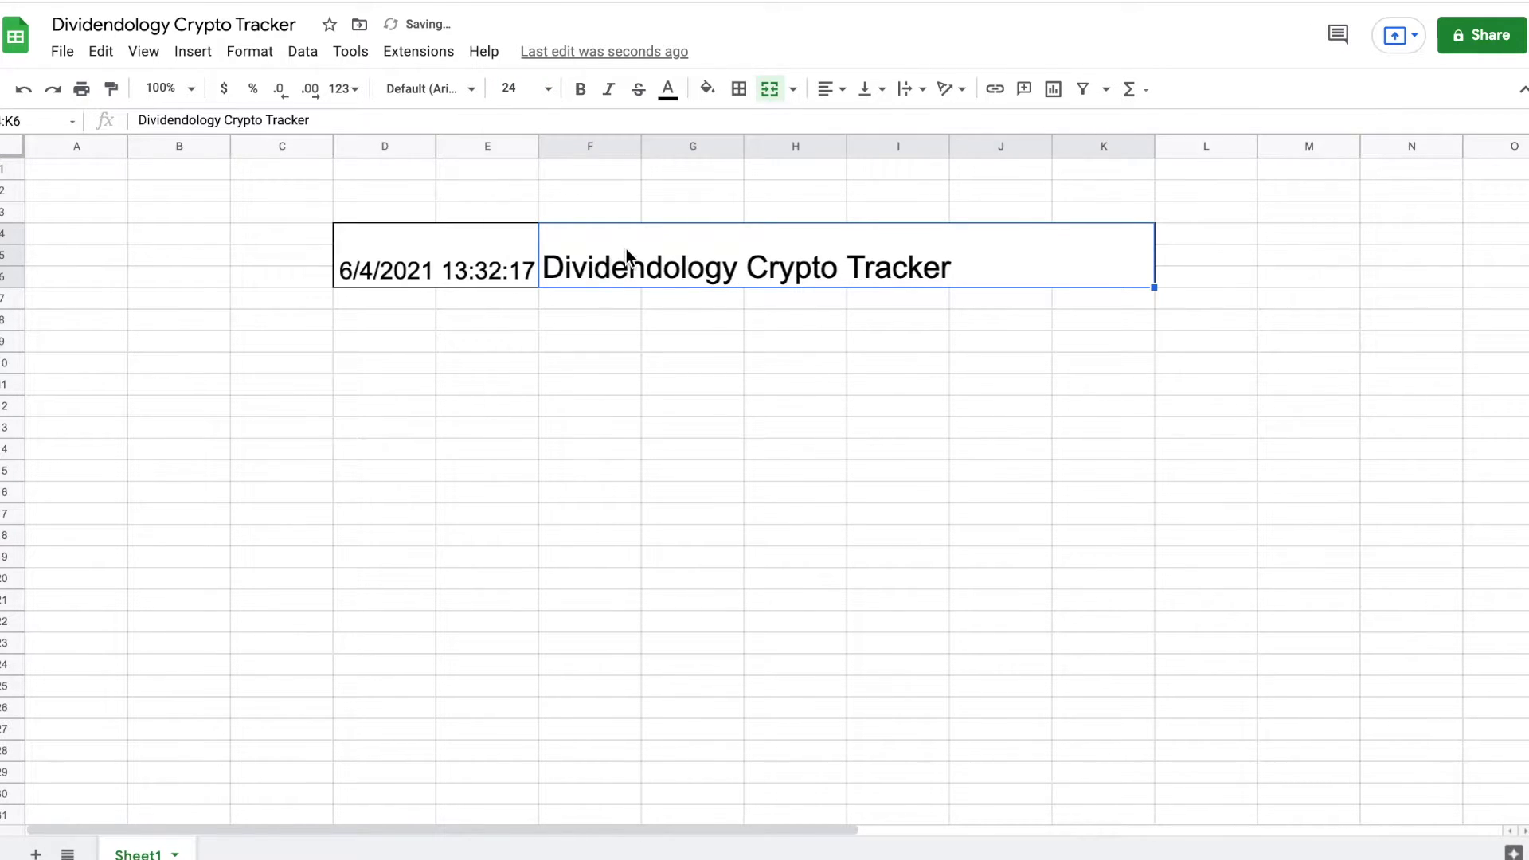
pyautogui.click(830, 90)
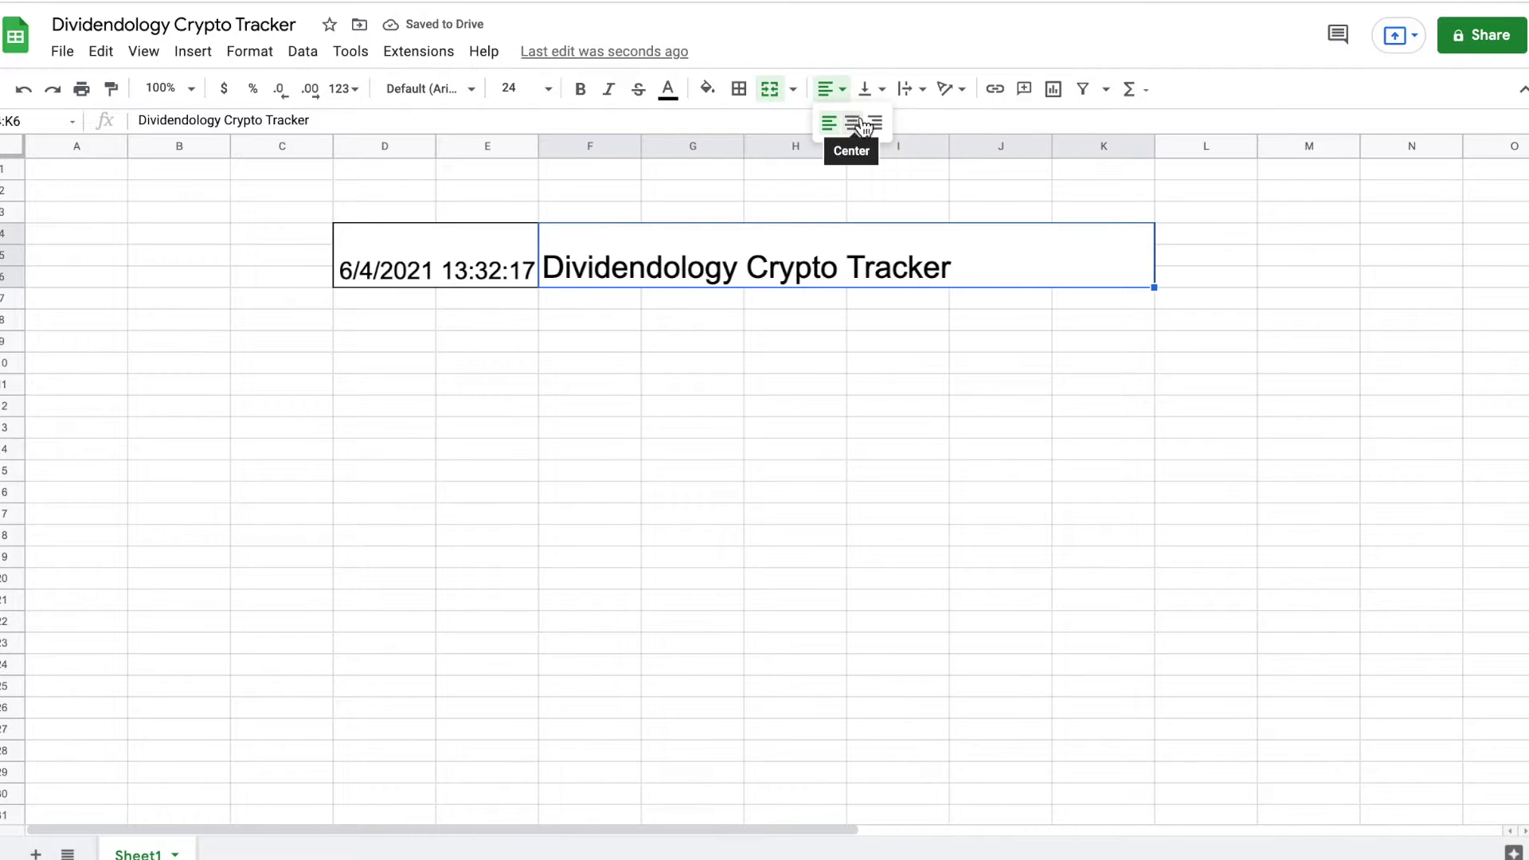
pyautogui.click(852, 123)
pyautogui.click(723, 348)
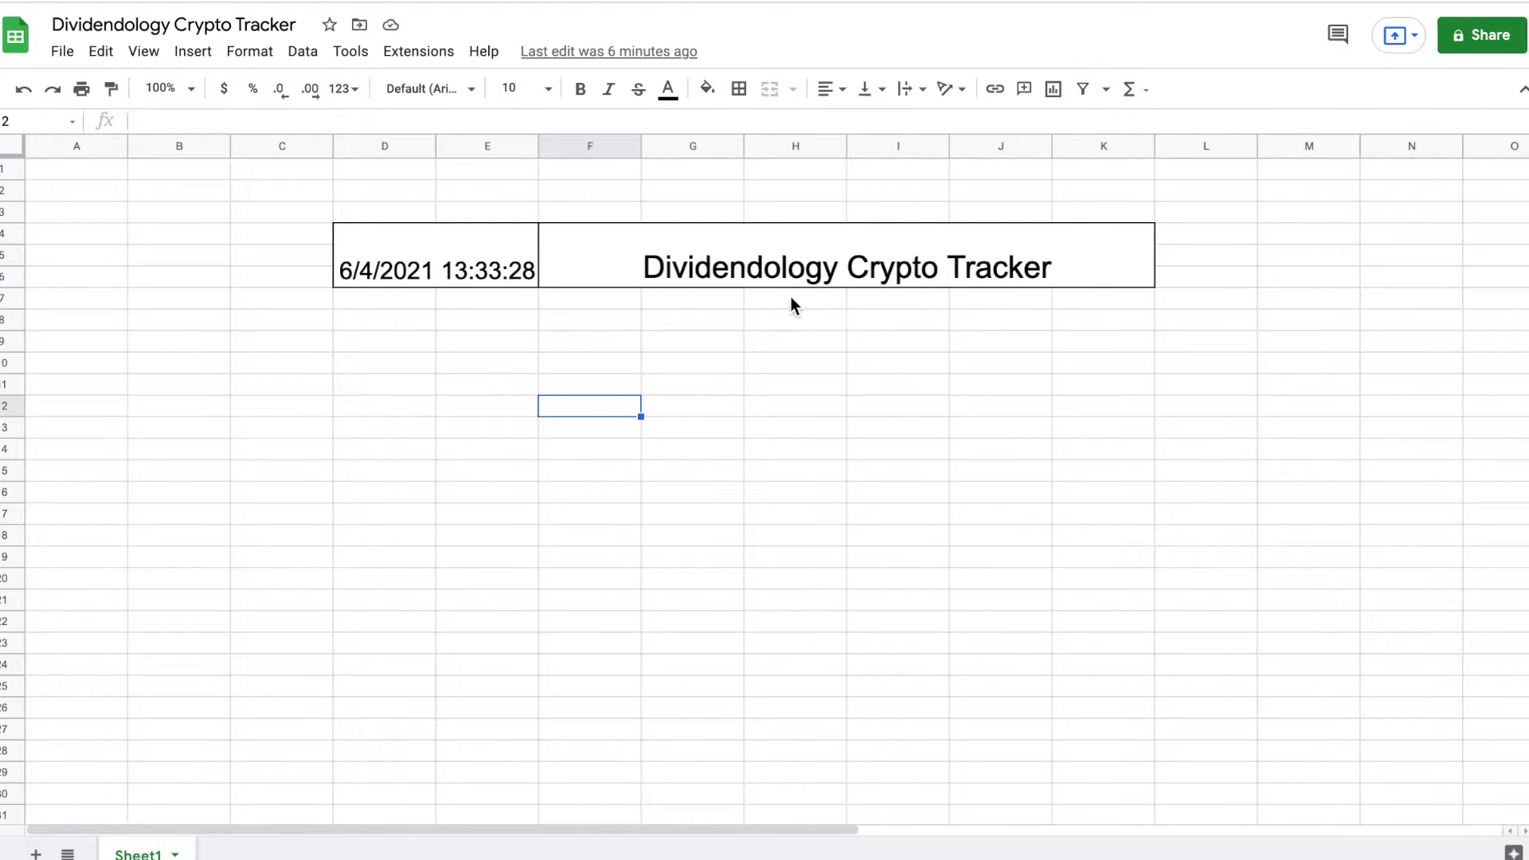
pyautogui.click(400, 299)
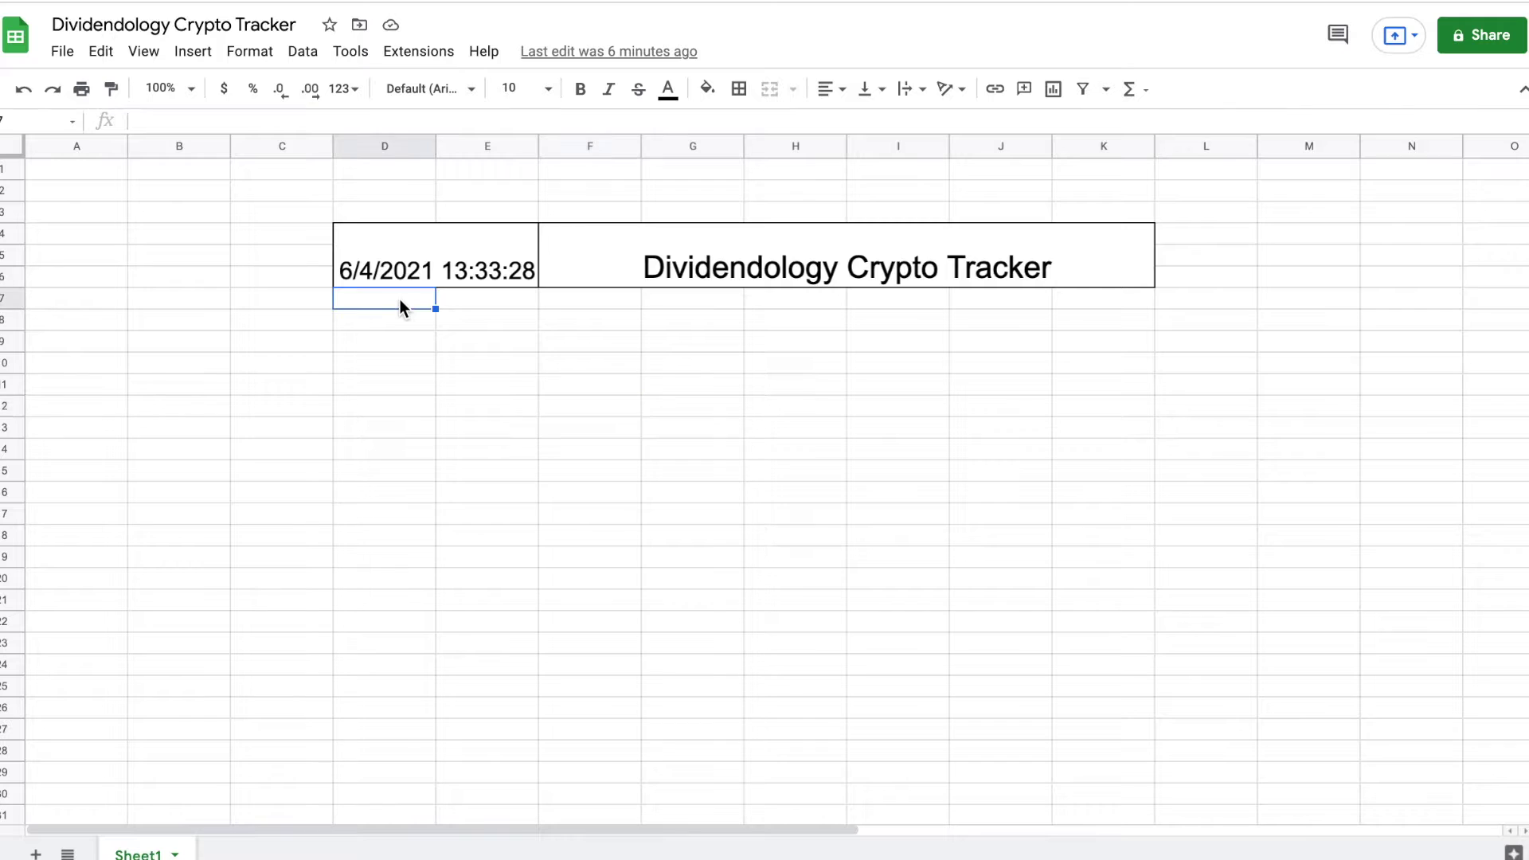
# Enter headers Coin through Growth across D7:K7, eight labels in order.
pyautogui.write('Coin')
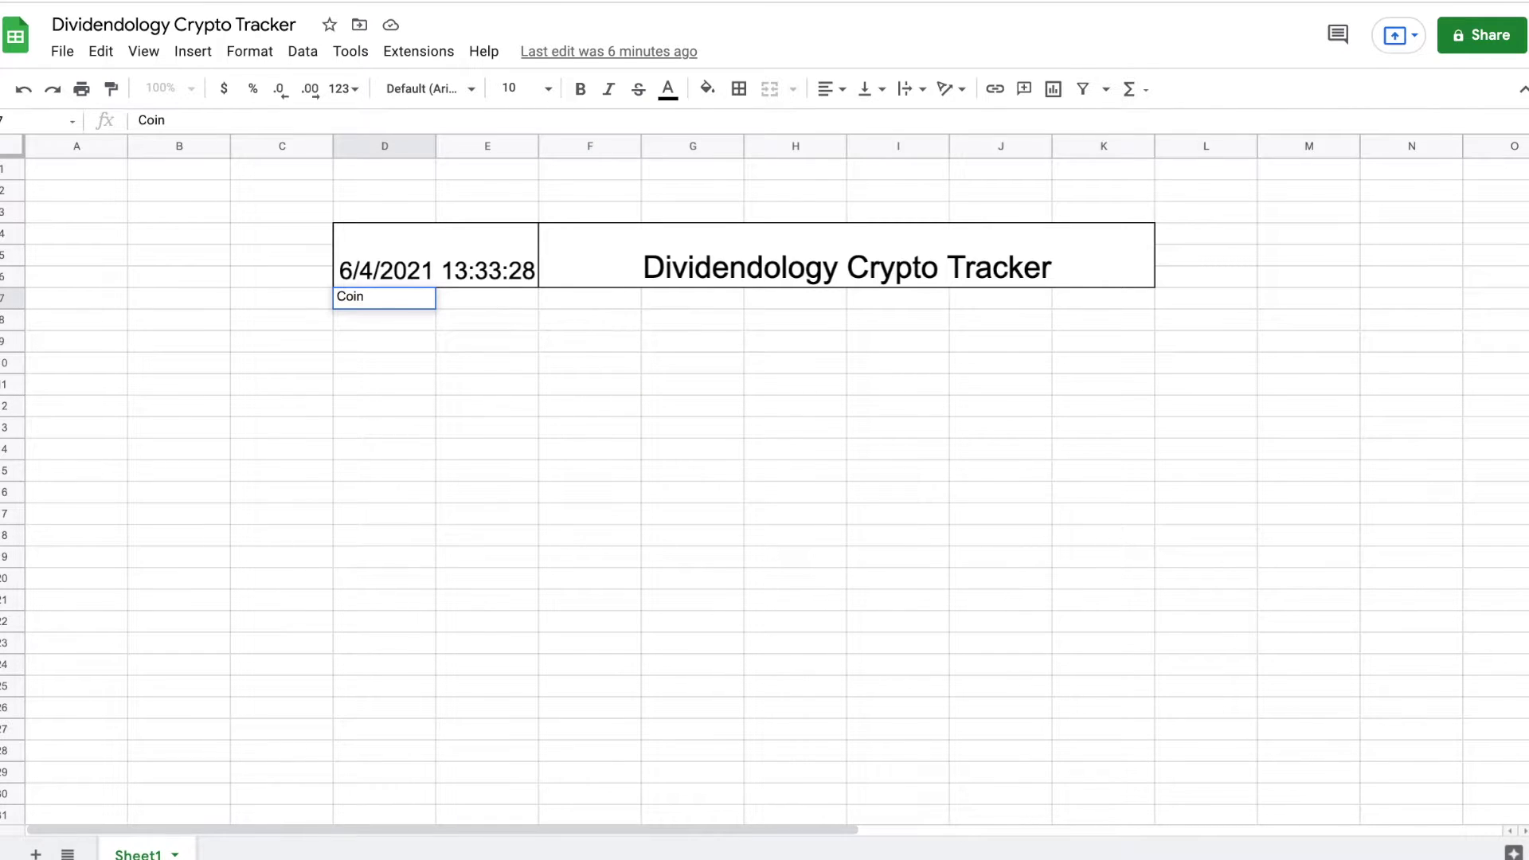
pyautogui.press('Tab')
pyautogui.write('Amount Bought')
pyautogui.press('Tab')
pyautogui.write('Purchase')
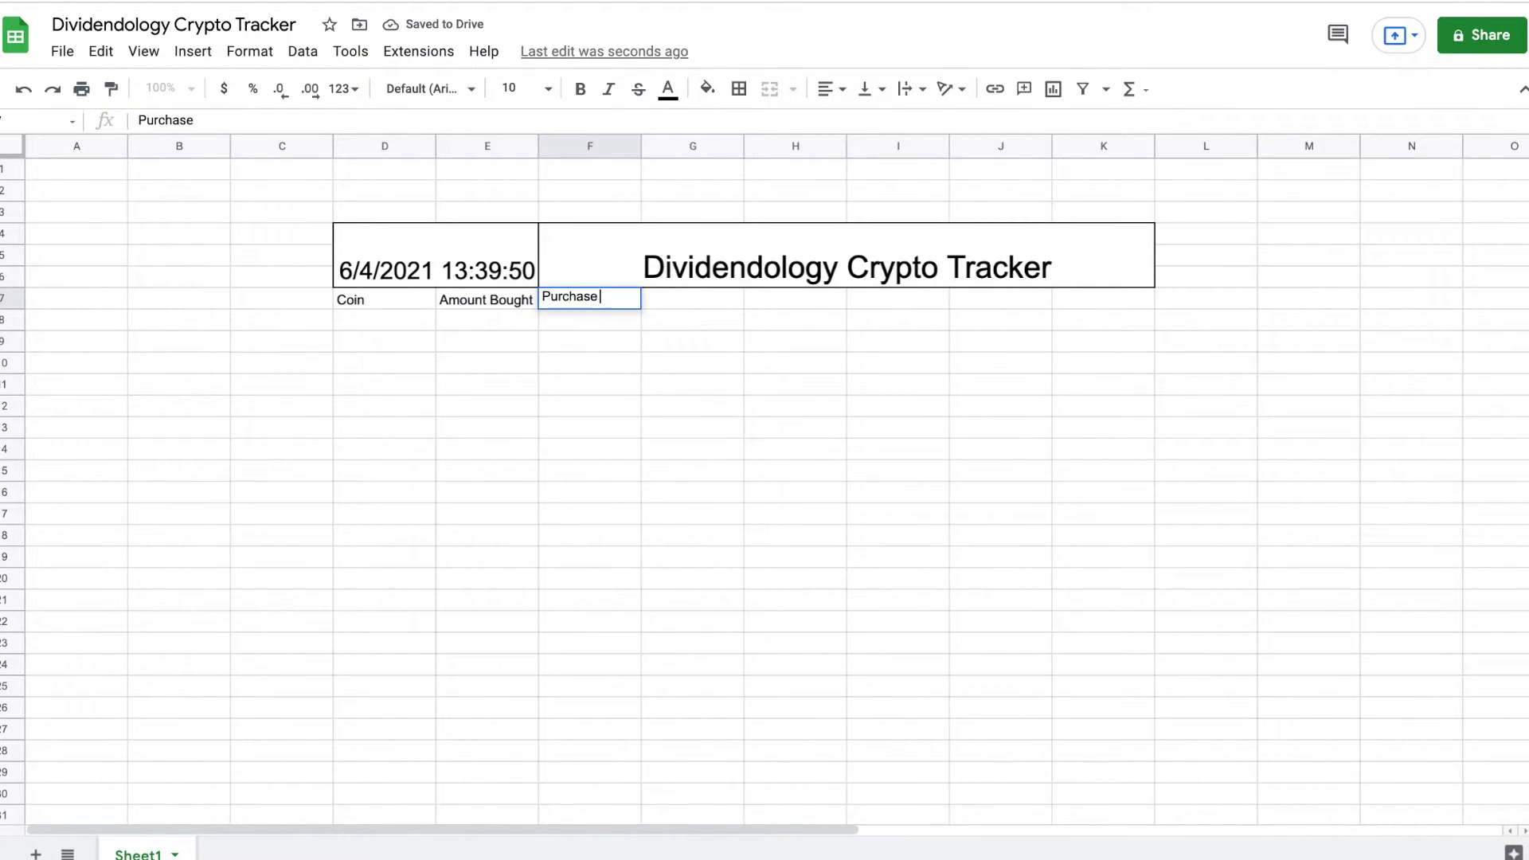
pyautogui.write(' Price')
pyautogui.press('Tab')
pyautogui.write('C')
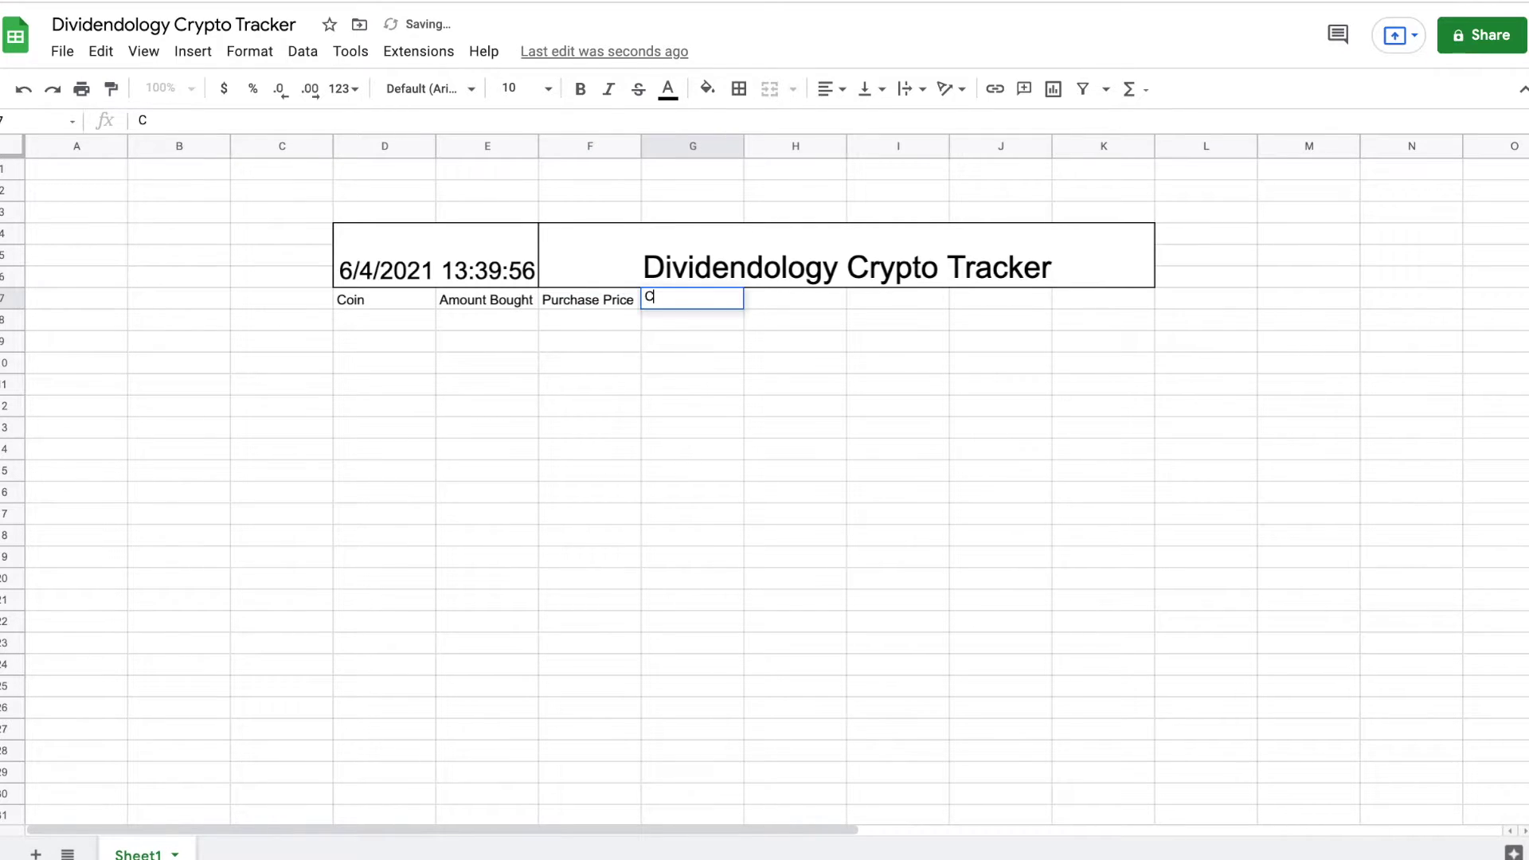
pyautogui.write('urrent Price')
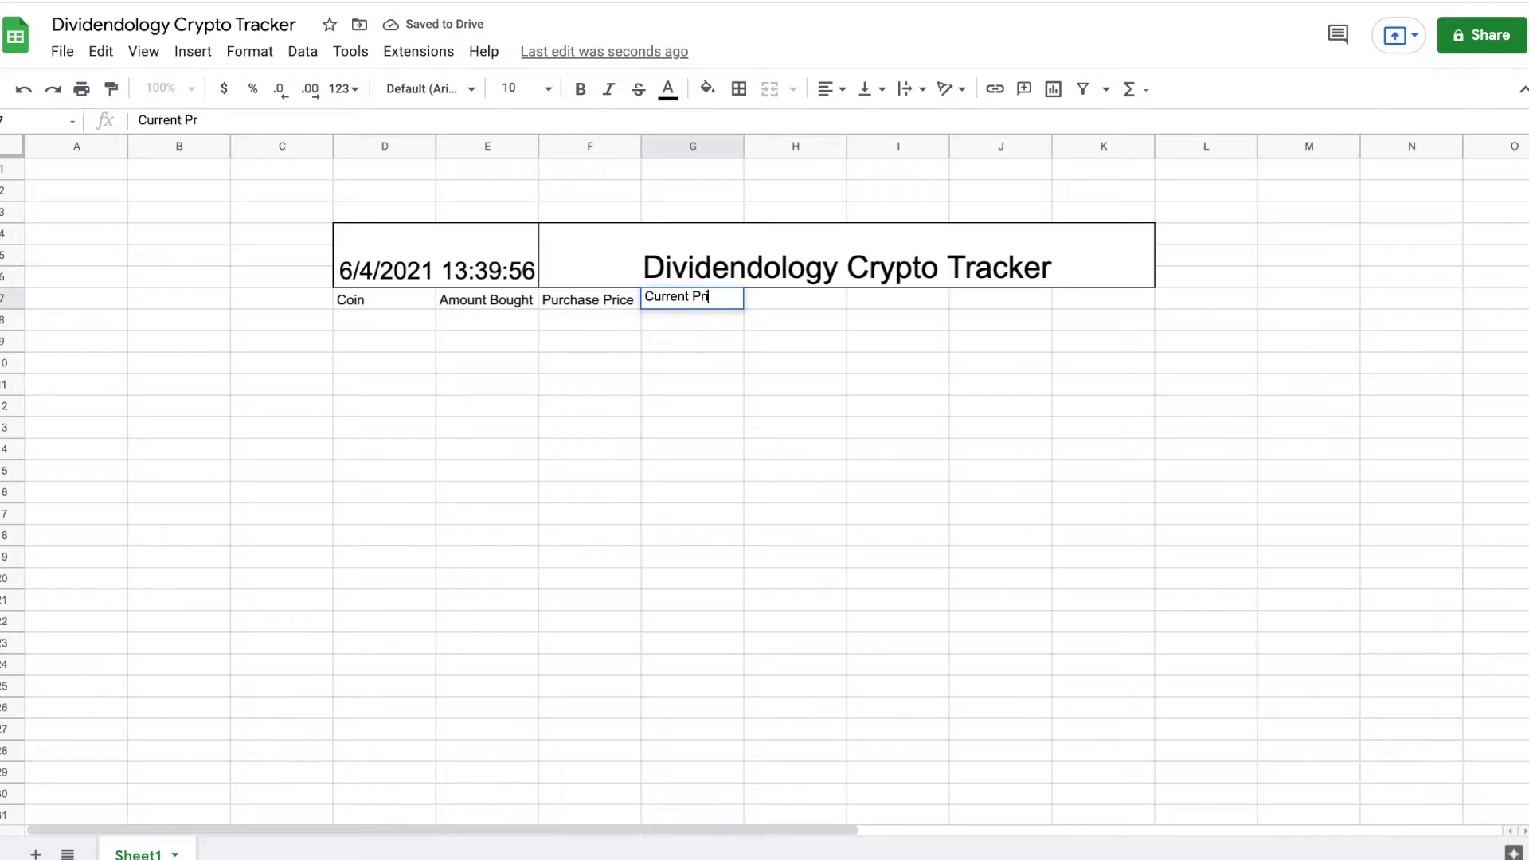
pyautogui.press('Tab')
pyautogui.write('Cost')
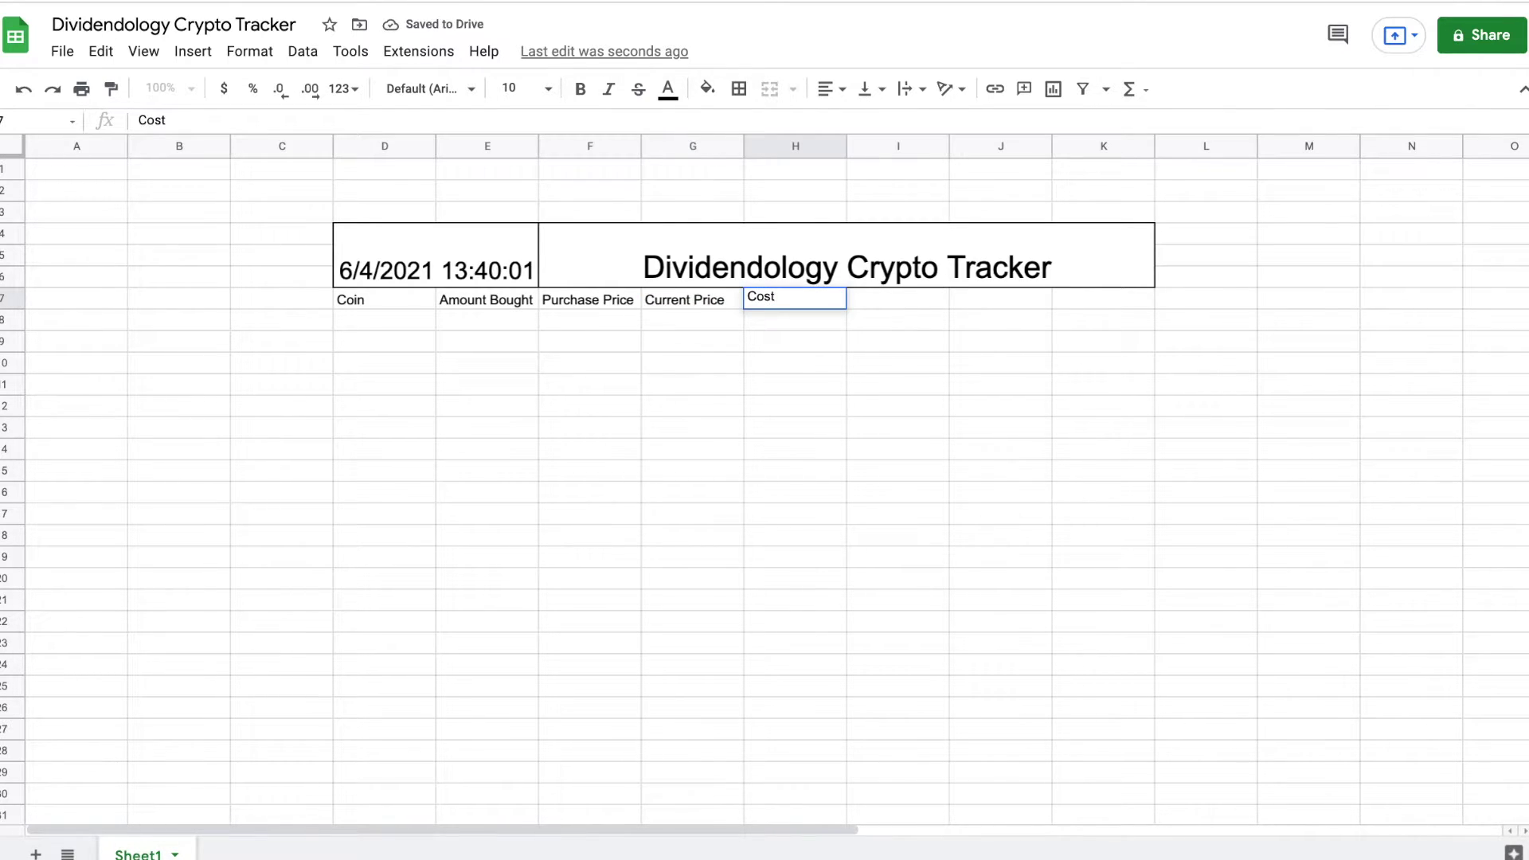
pyautogui.press('Tab')
pyautogui.write('Mar')
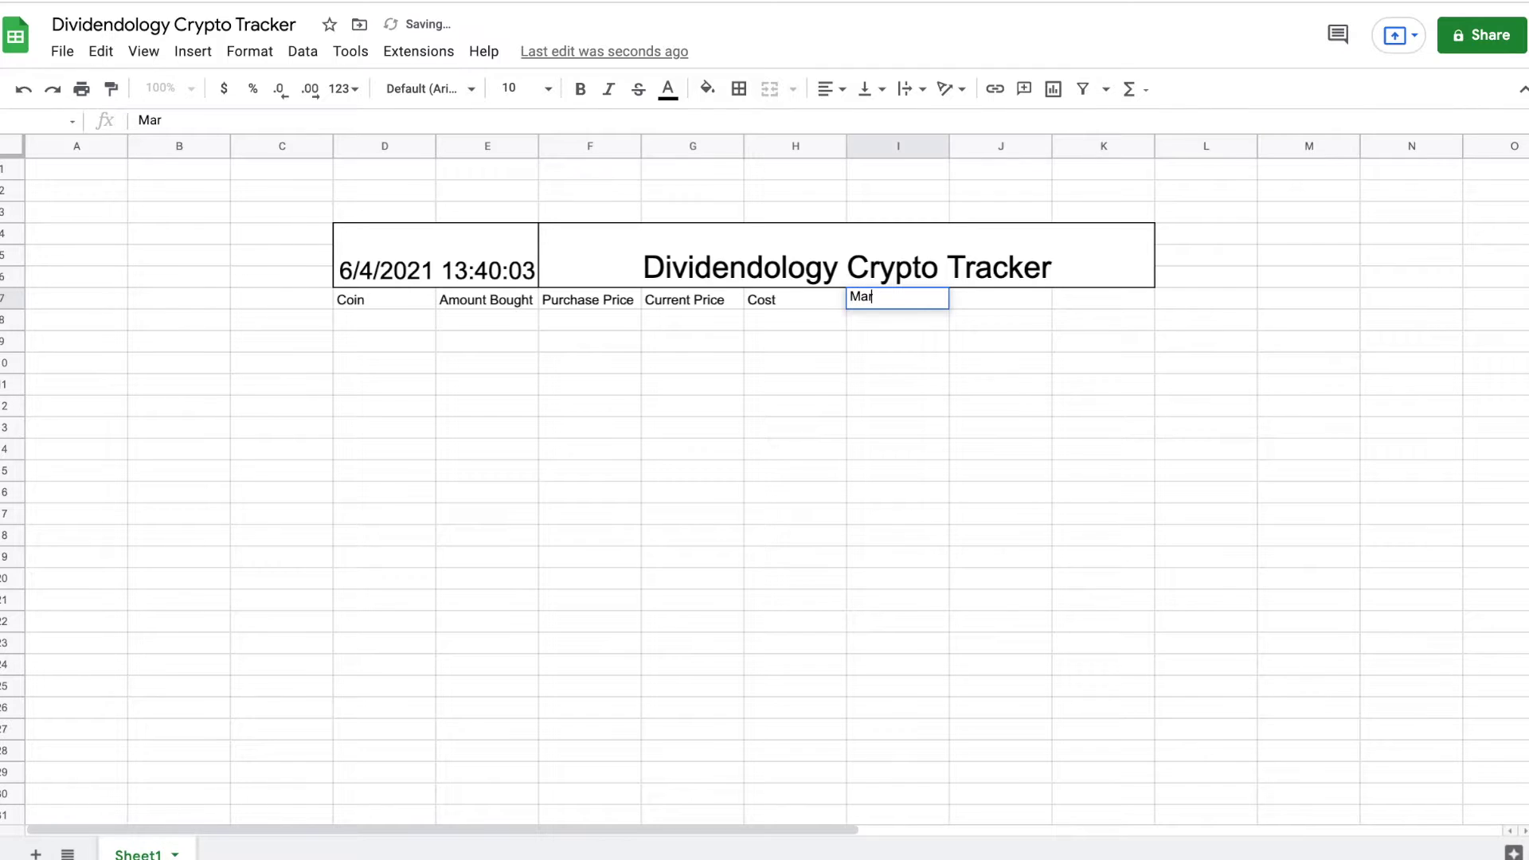
pyautogui.write('ket Value')
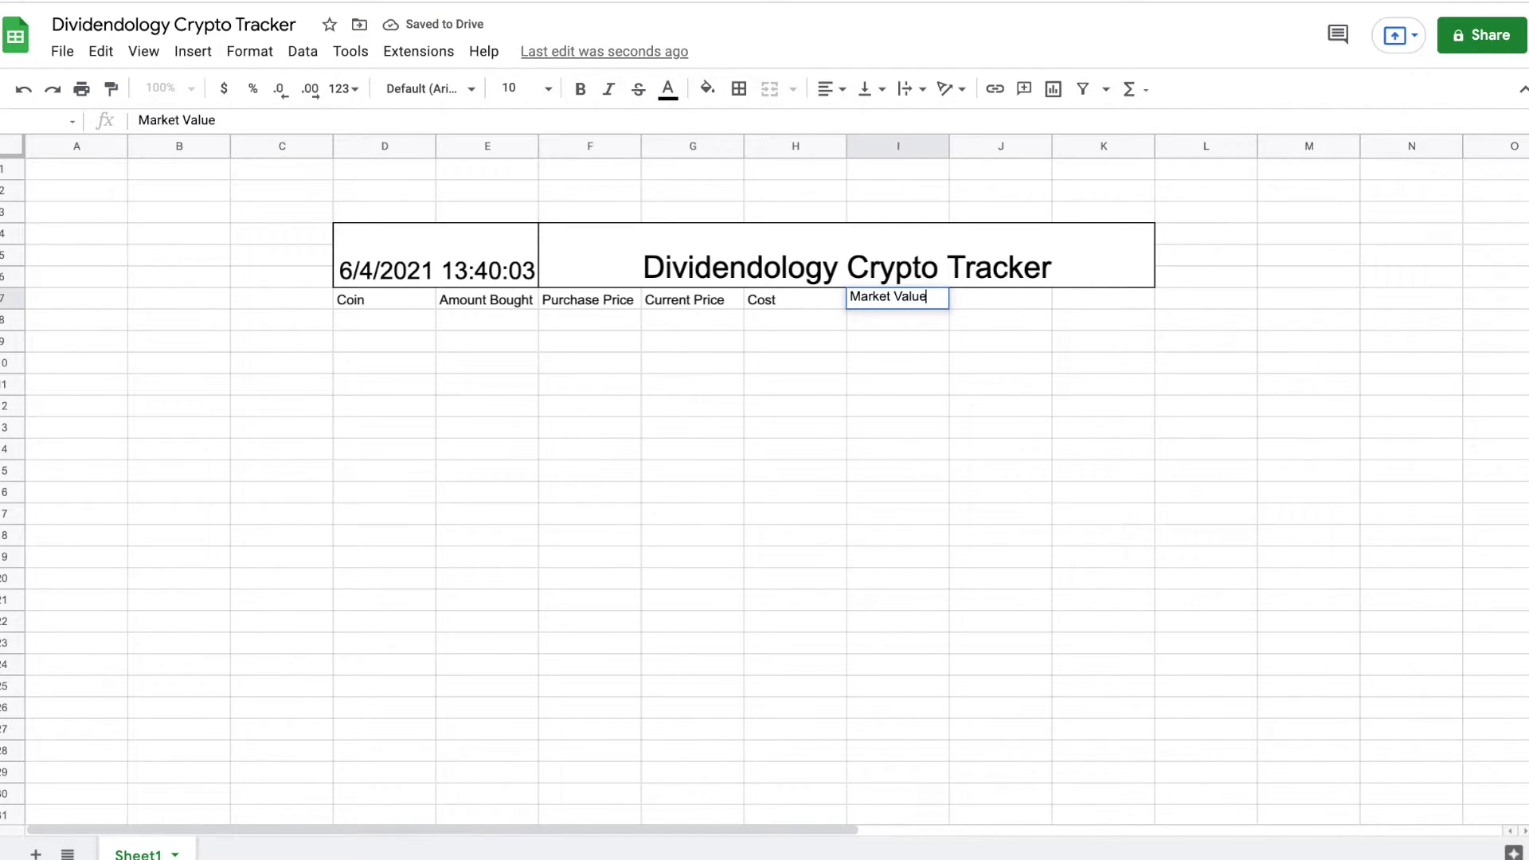
pyautogui.press('Tab')
pyautogui.write('Dollar Gain')
pyautogui.press('Tab')
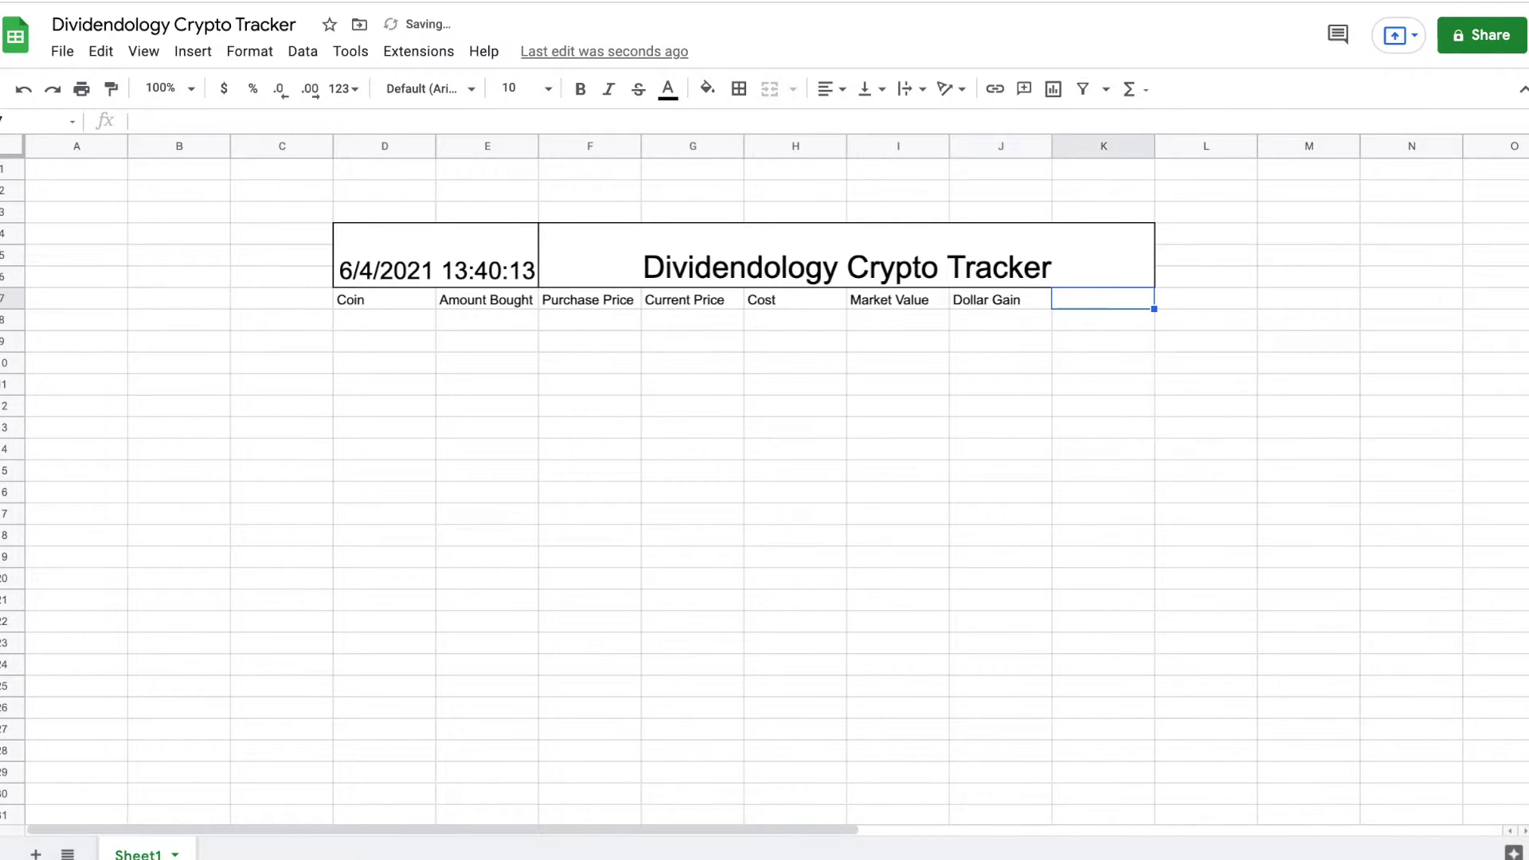
pyautogui.write('Growth')
pyautogui.press('Return')
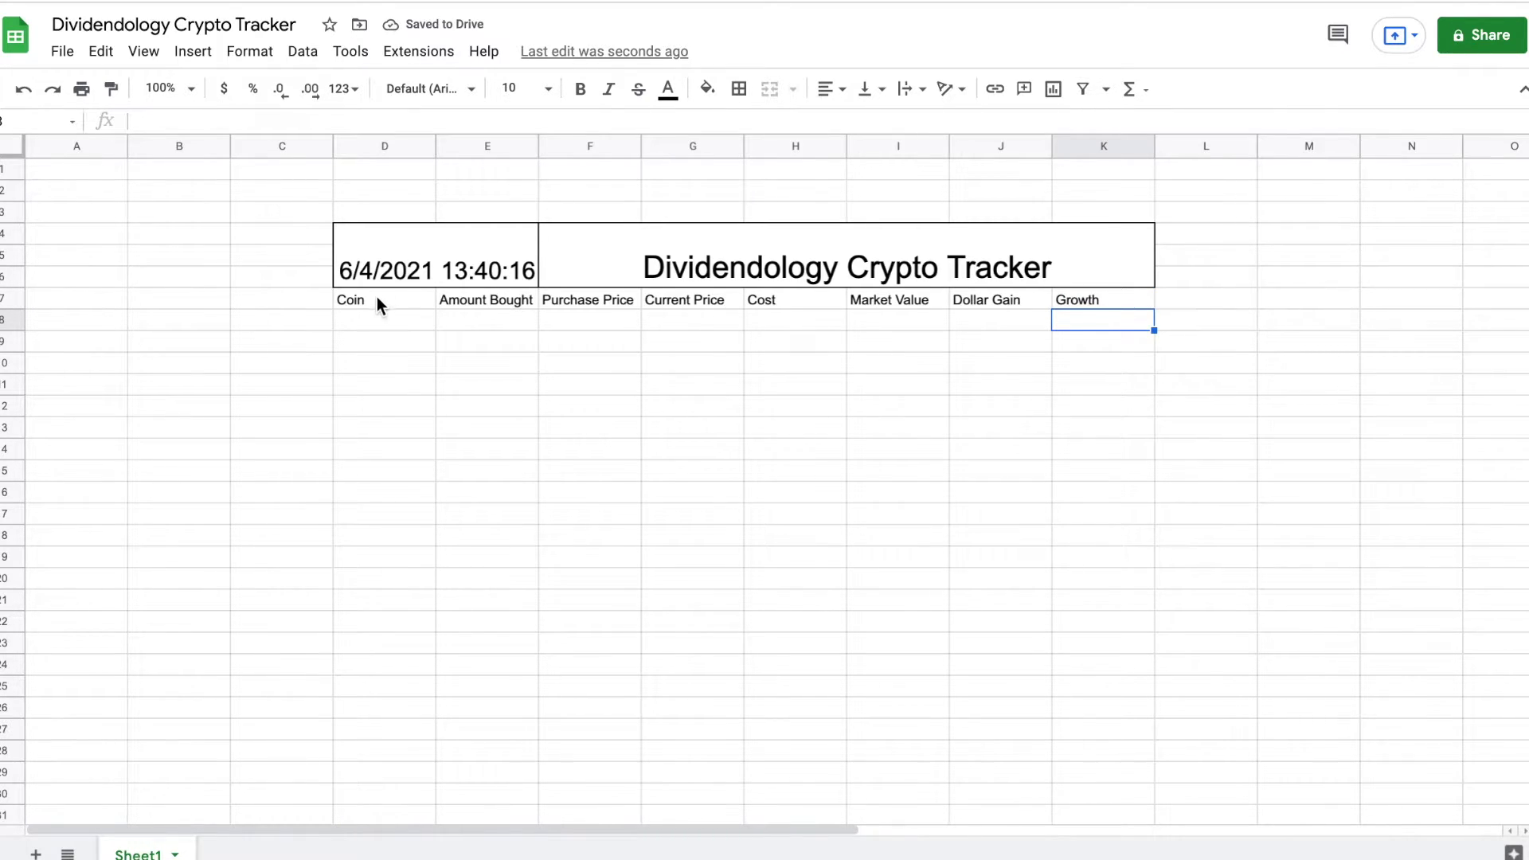
# Outline and bold the D7:K7 headers, and widen column E to fit Amount Bought.
pyautogui.moveTo(379, 299); pyautogui.dragTo(1067, 303)
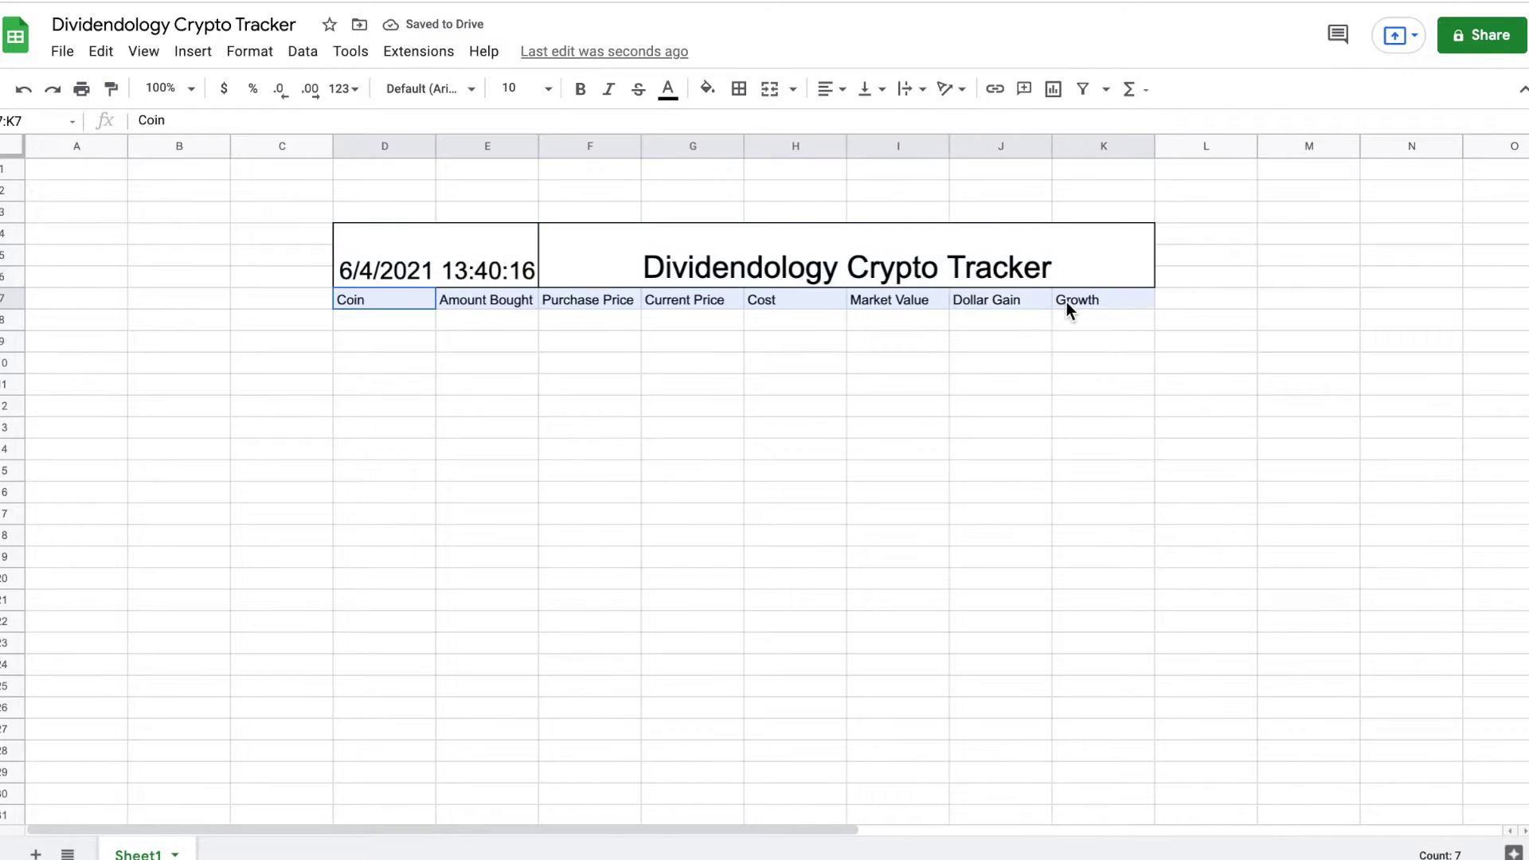
pyautogui.click(739, 88)
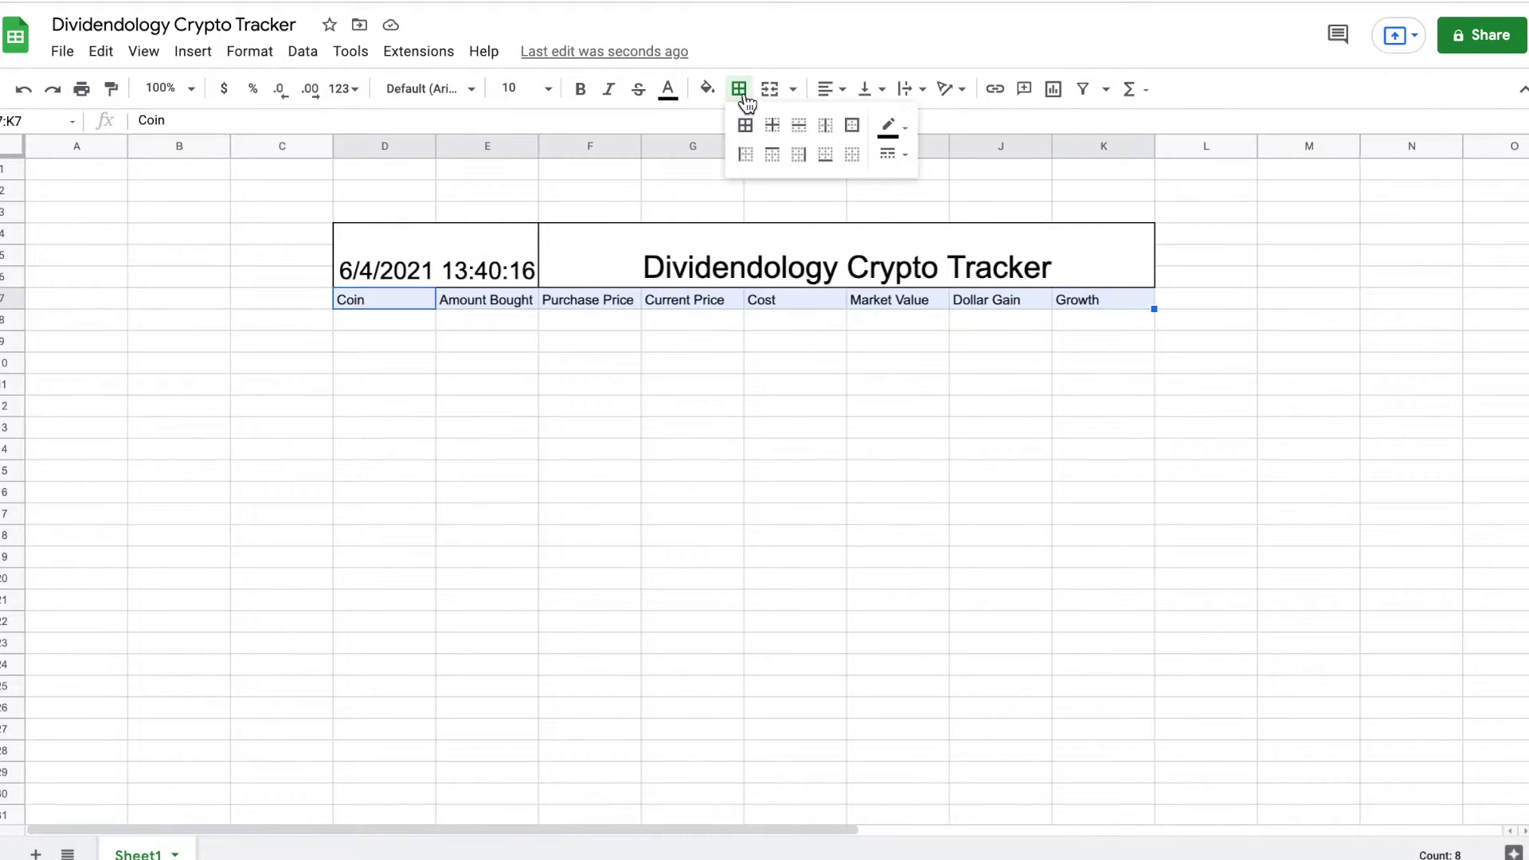
pyautogui.click(853, 128)
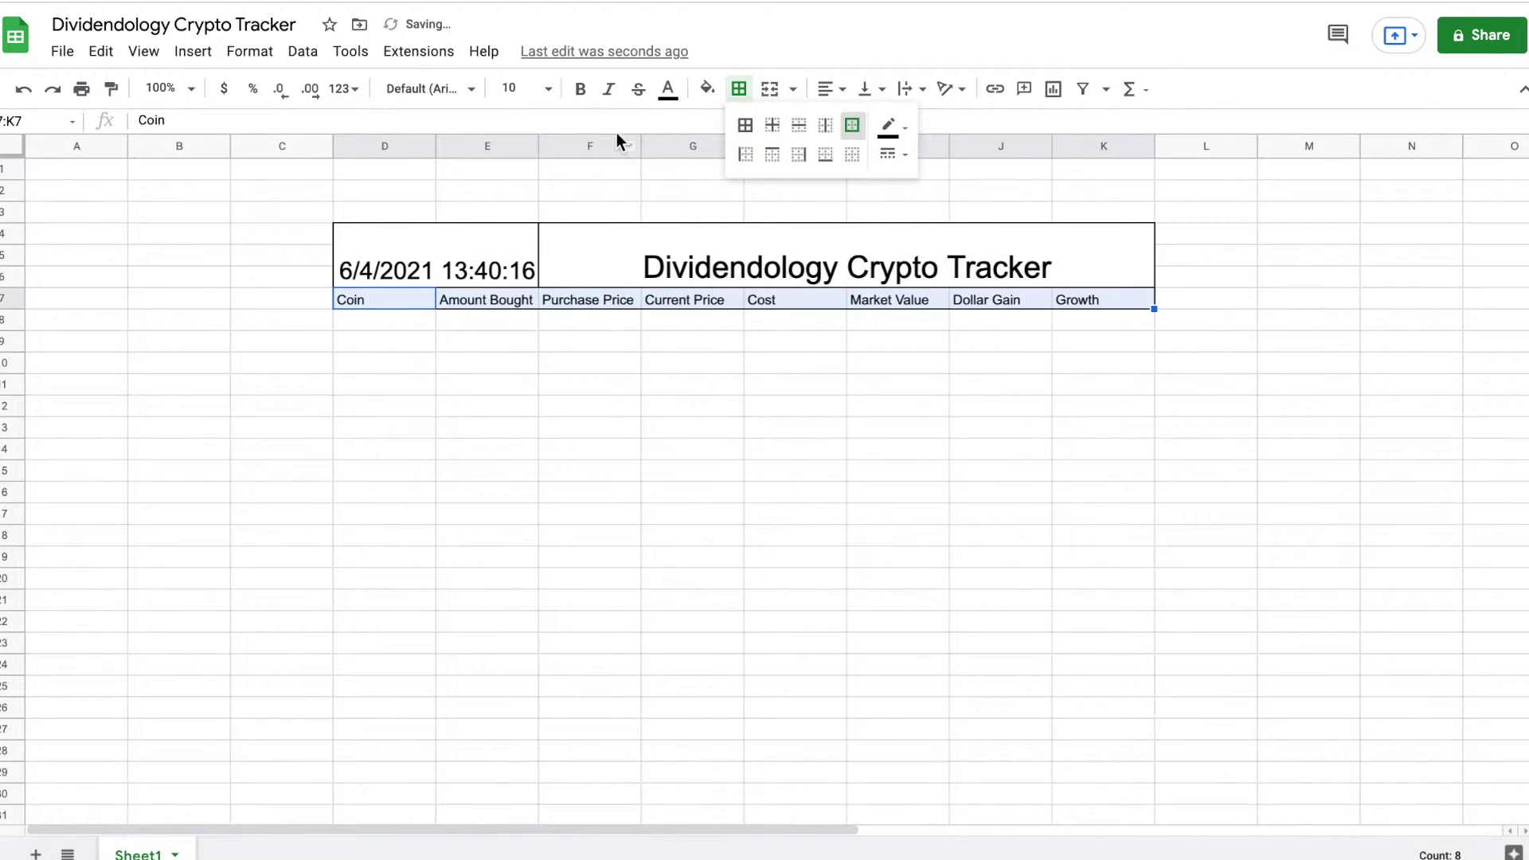
pyautogui.click(581, 89)
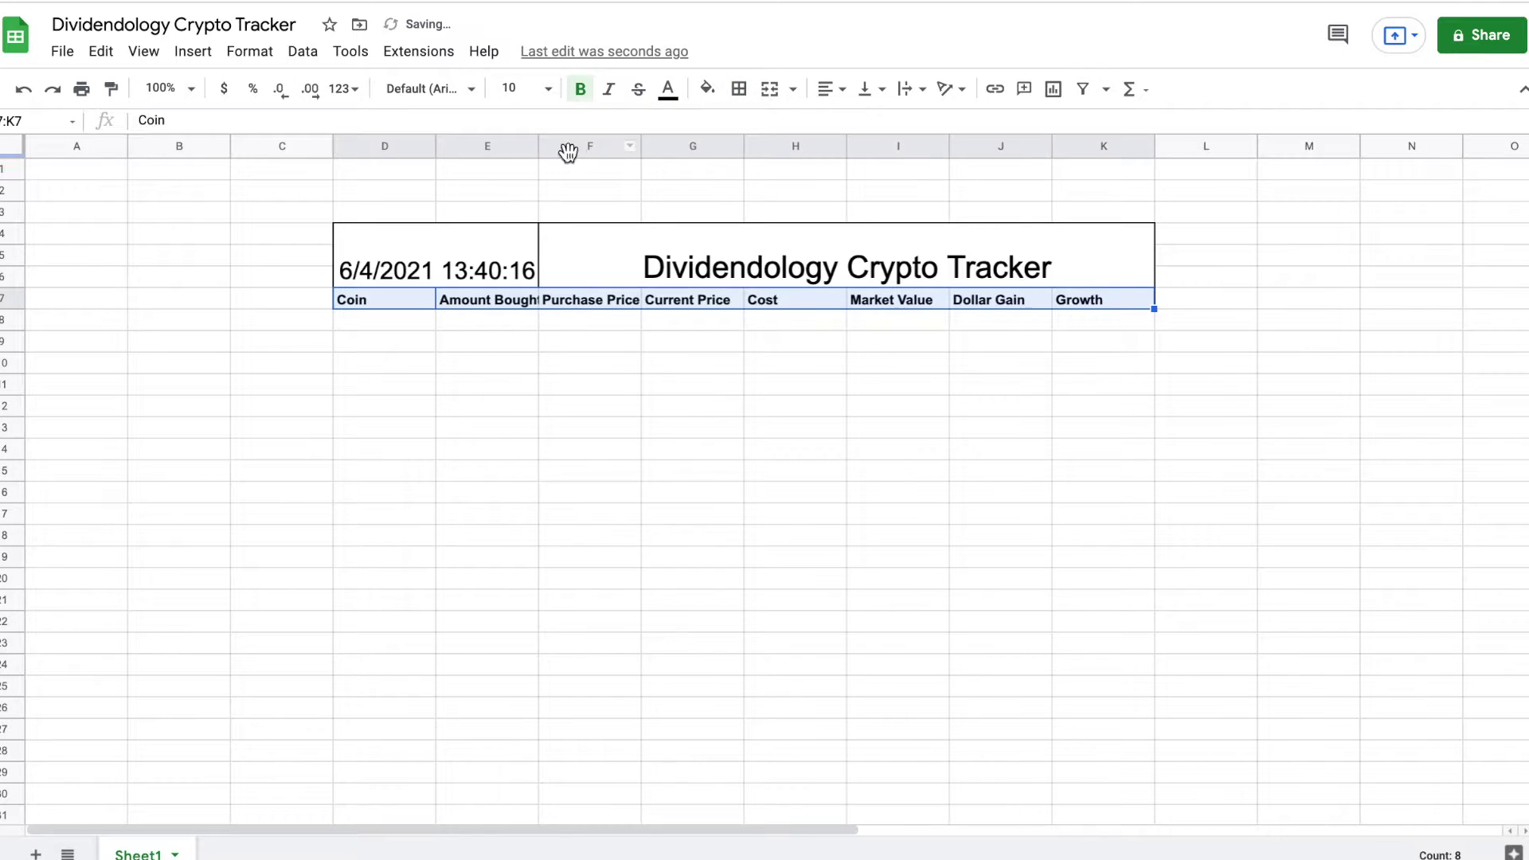
pyautogui.moveTo(539, 151); pyautogui.dragTo(540, 151)
pyautogui.moveTo(545, 152); pyautogui.dragTo(546, 152)
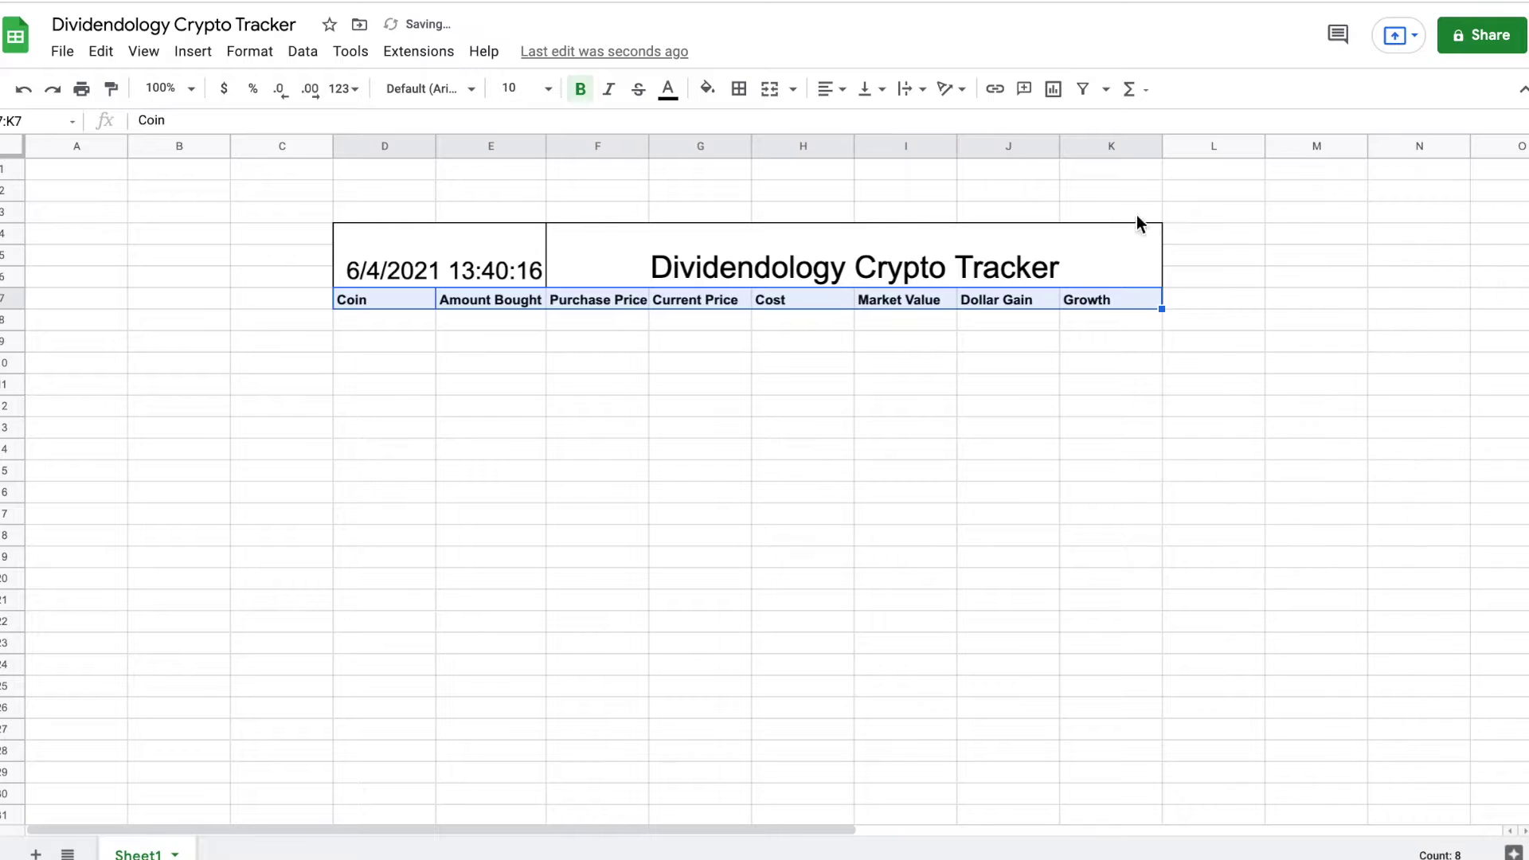
pyautogui.click(1251, 217)
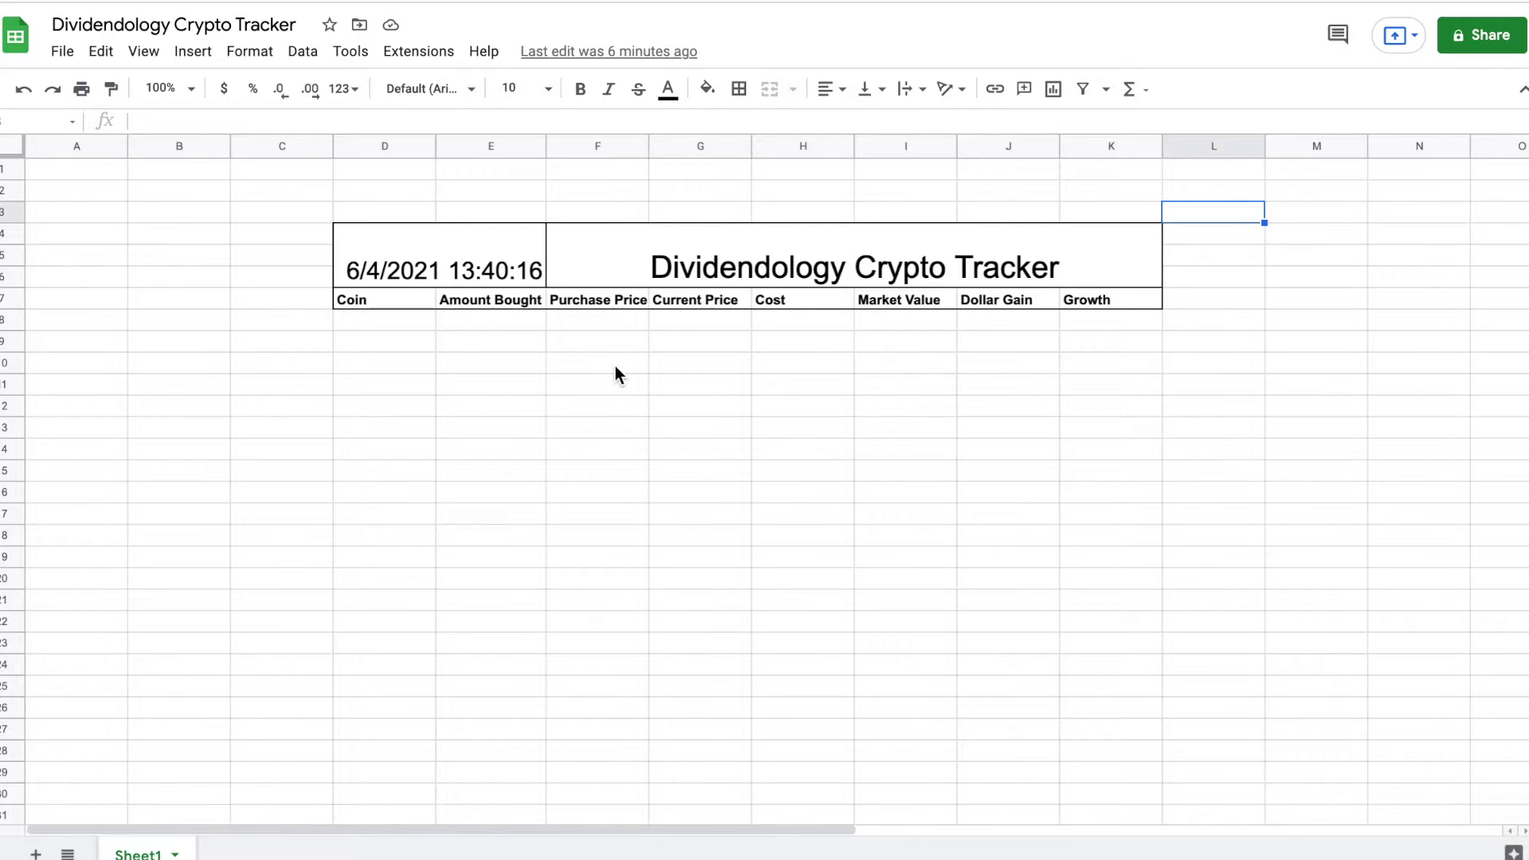
# Enter Dogecoin, Bitcoin, Cardano, Celo and Ethereum in cells D8 to D12.
pyautogui.click(387, 322)
pyautogui.write('Dogecoi')
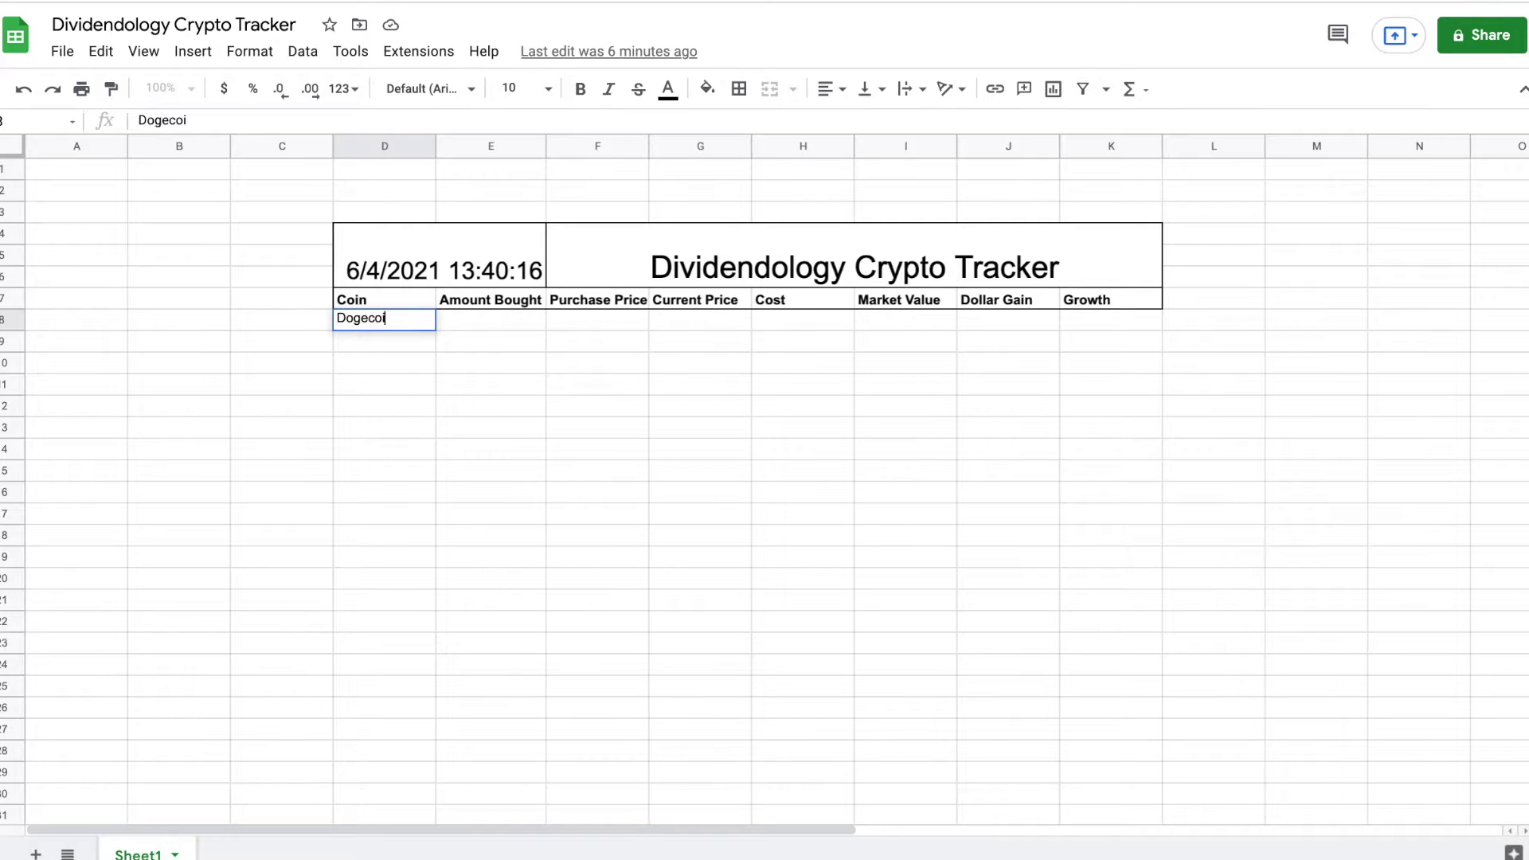
pyautogui.write('n')
pyautogui.press('Return')
pyautogui.write('Bitcoin')
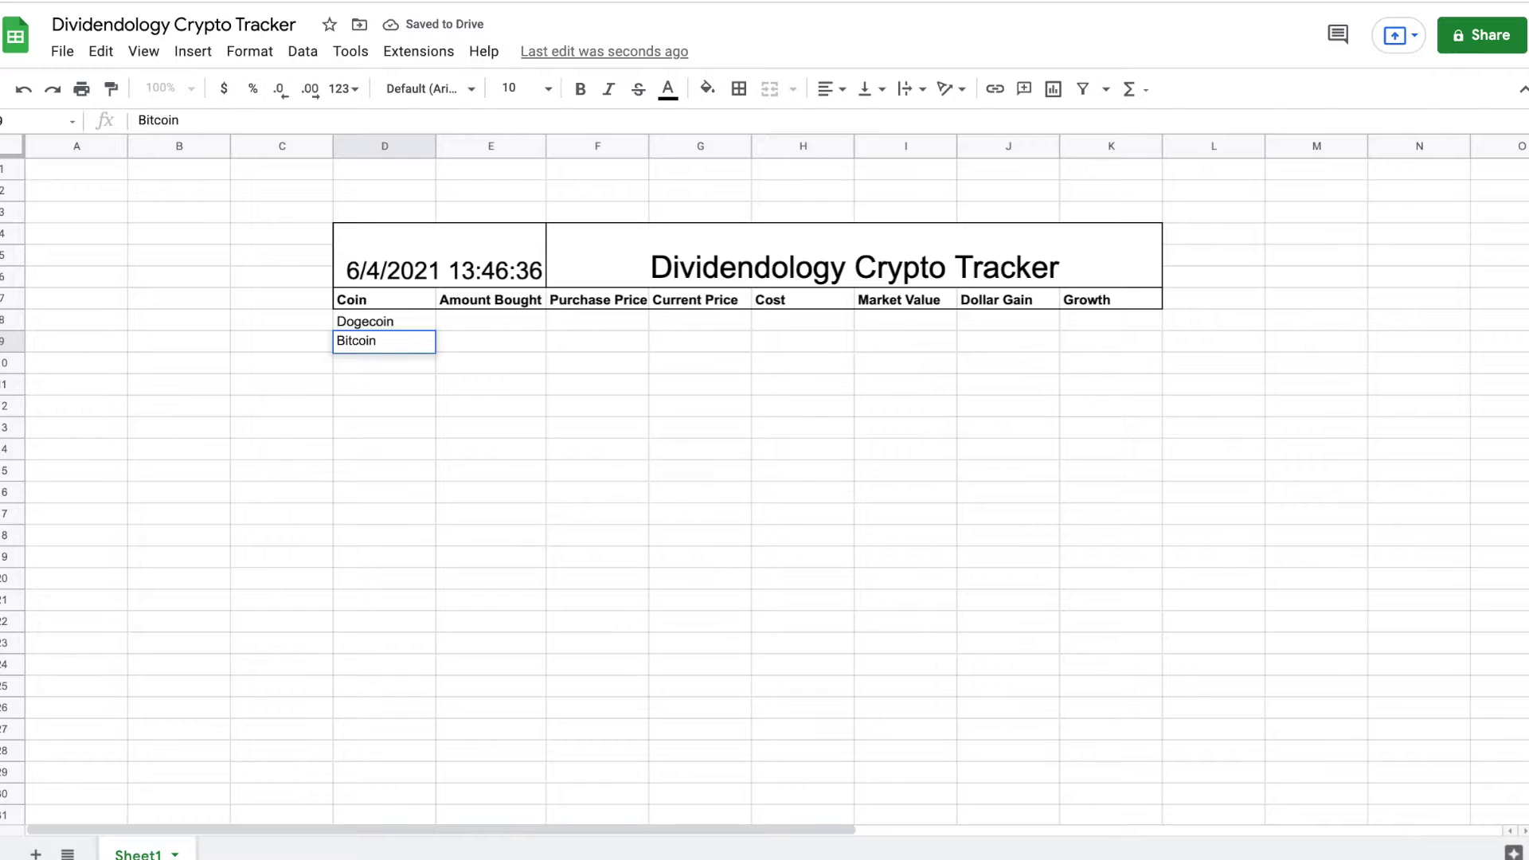
pyautogui.press('Return')
pyautogui.write('Cardan')
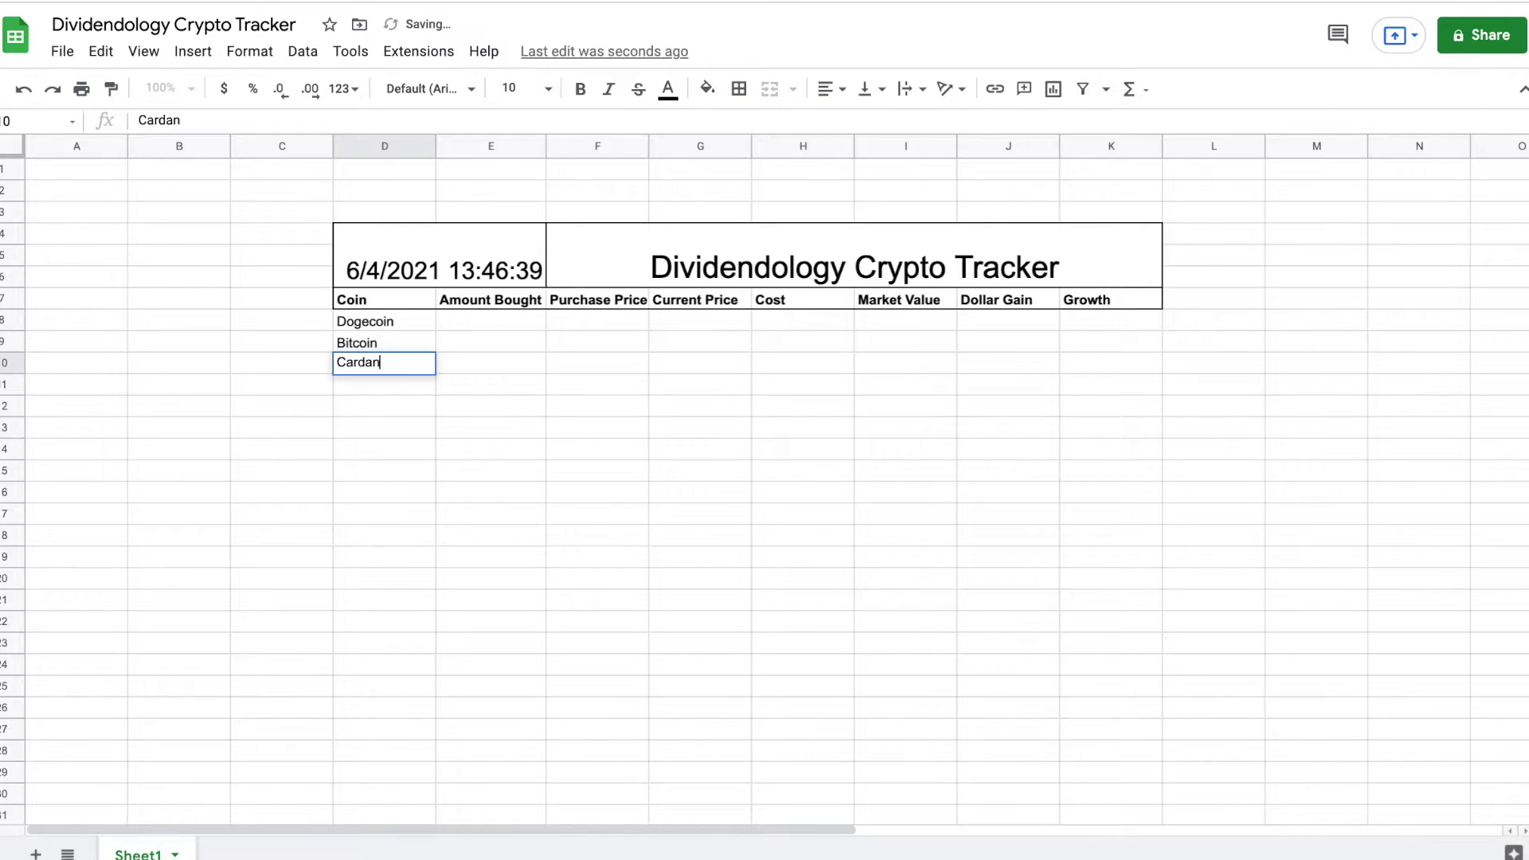
pyautogui.write('o')
pyautogui.press('Return')
pyautogui.write('Celo')
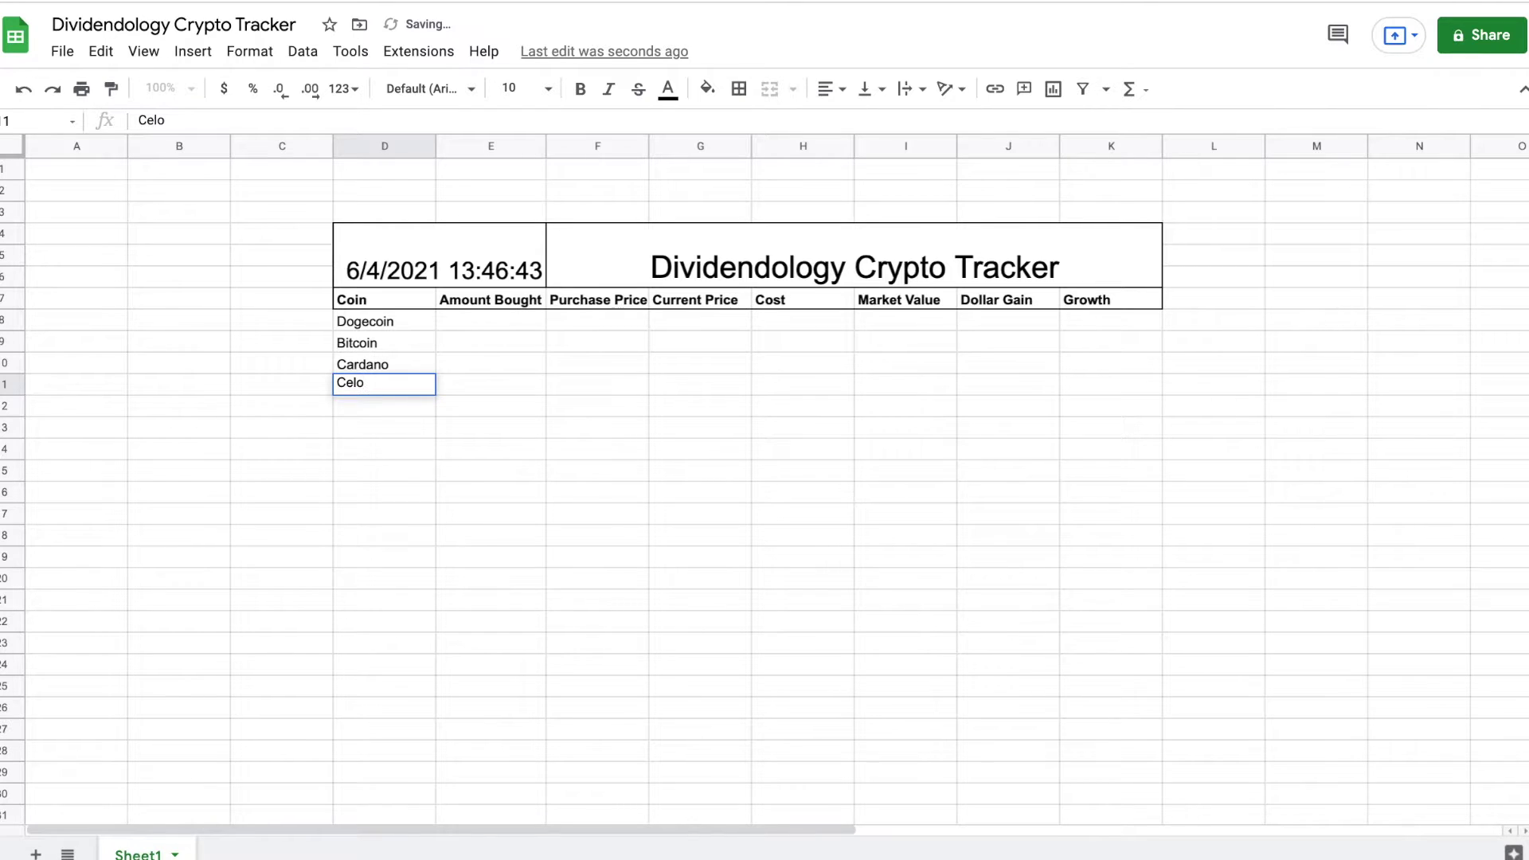
pyautogui.press('Return')
pyautogui.write('E')
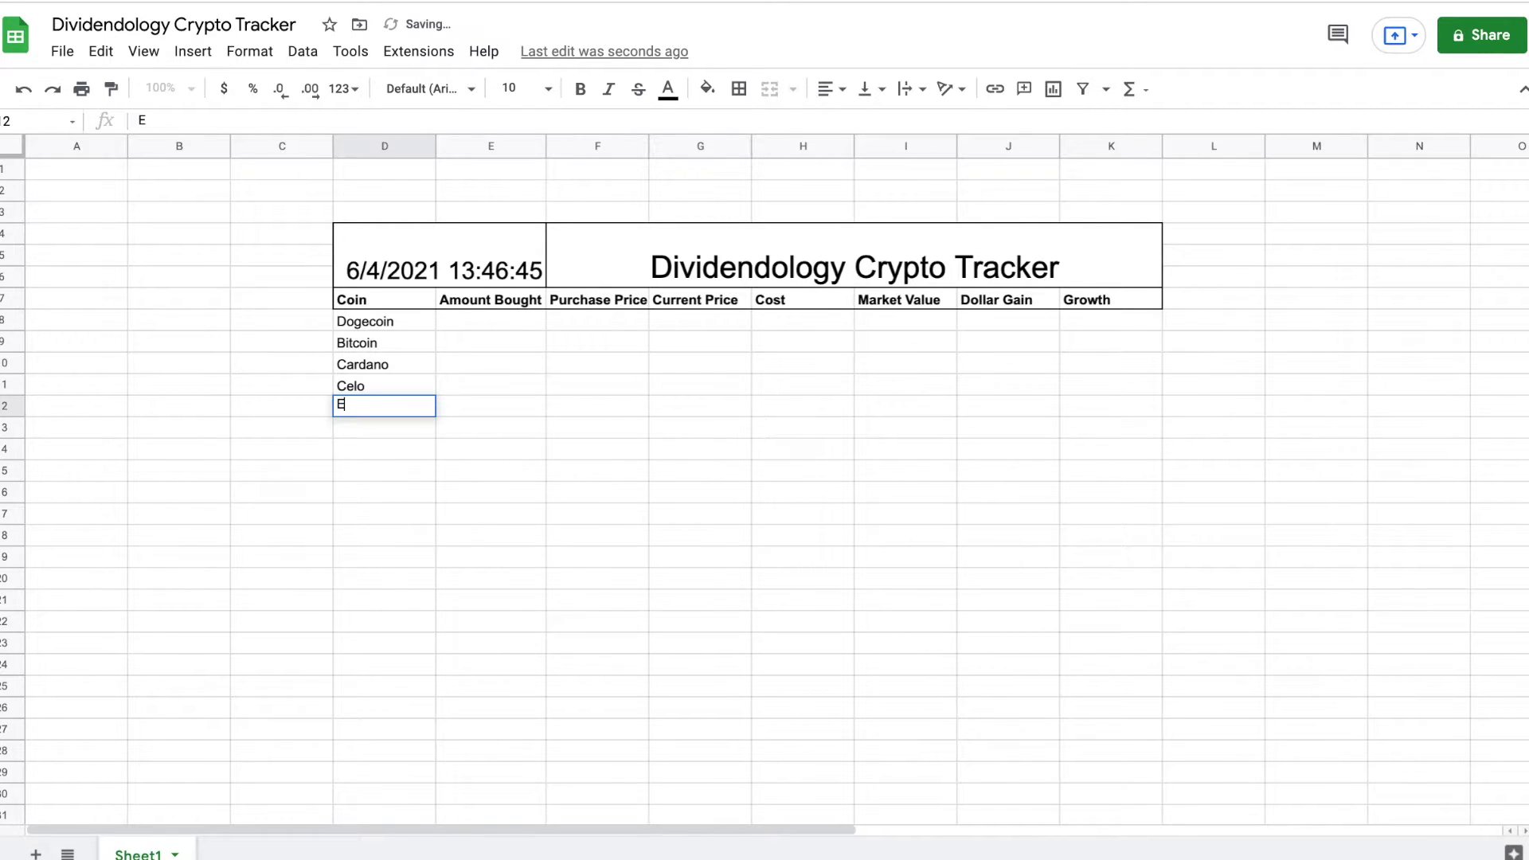
pyautogui.write('thereum')
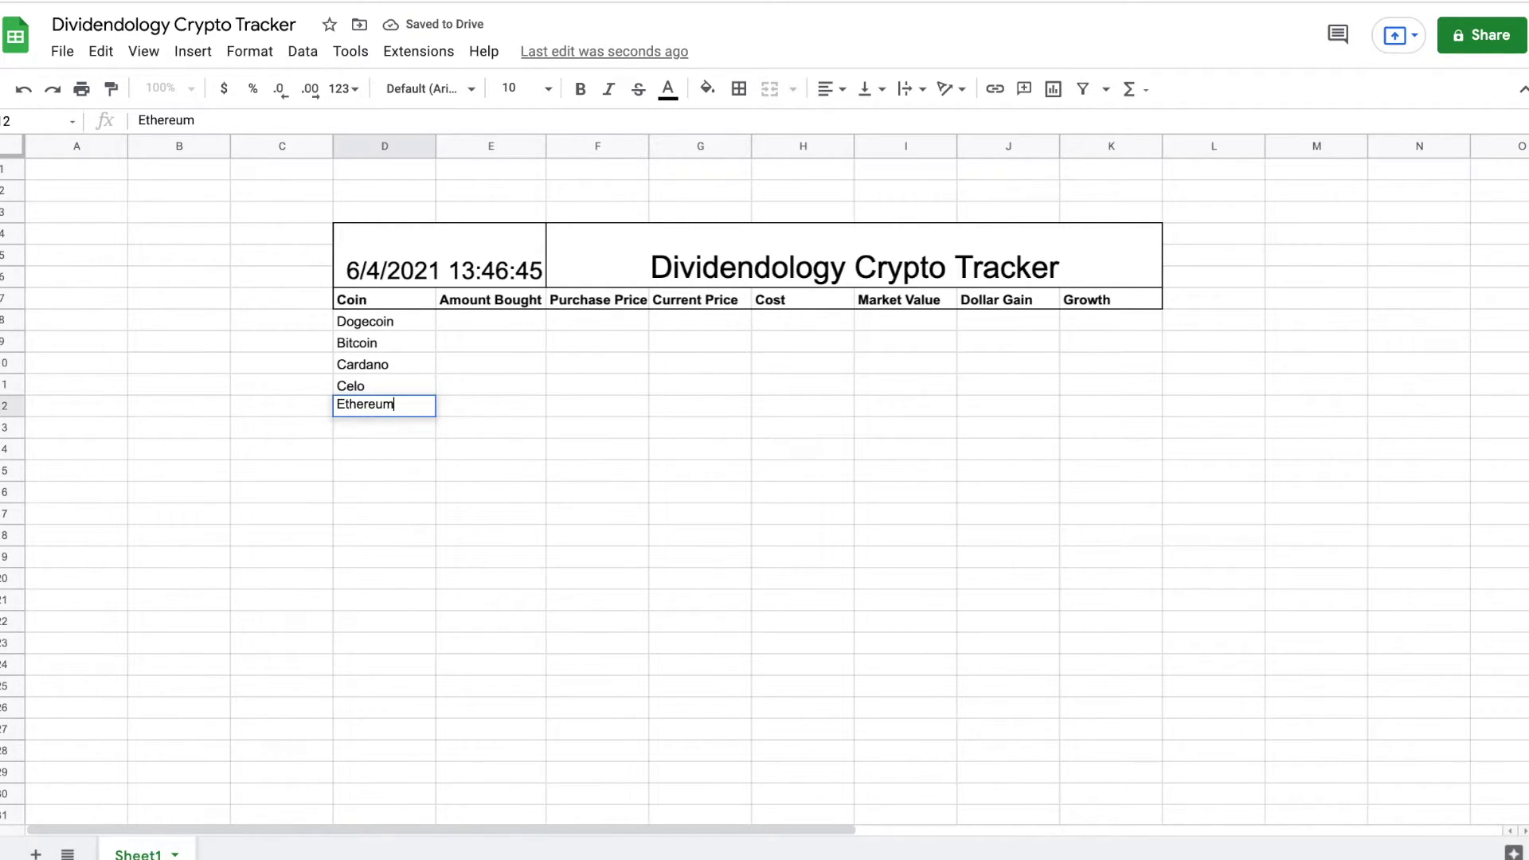
pyautogui.press('Tab')
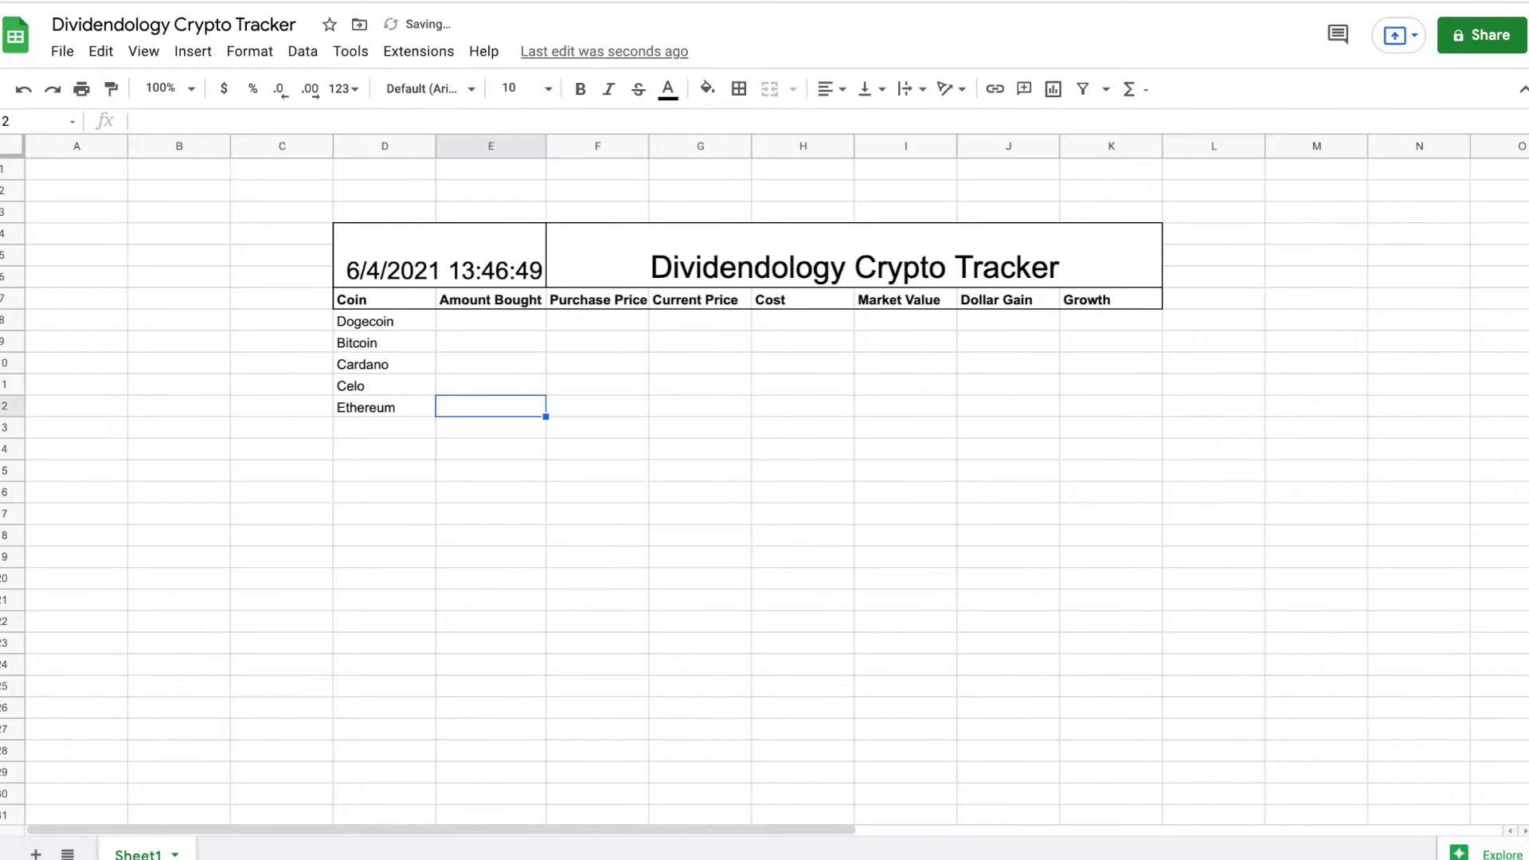
# Enter amounts 4000, 0.05, 698, 670 and .78 in cells E8 to E12.
pyautogui.click(481, 319)
pyautogui.write('4000')
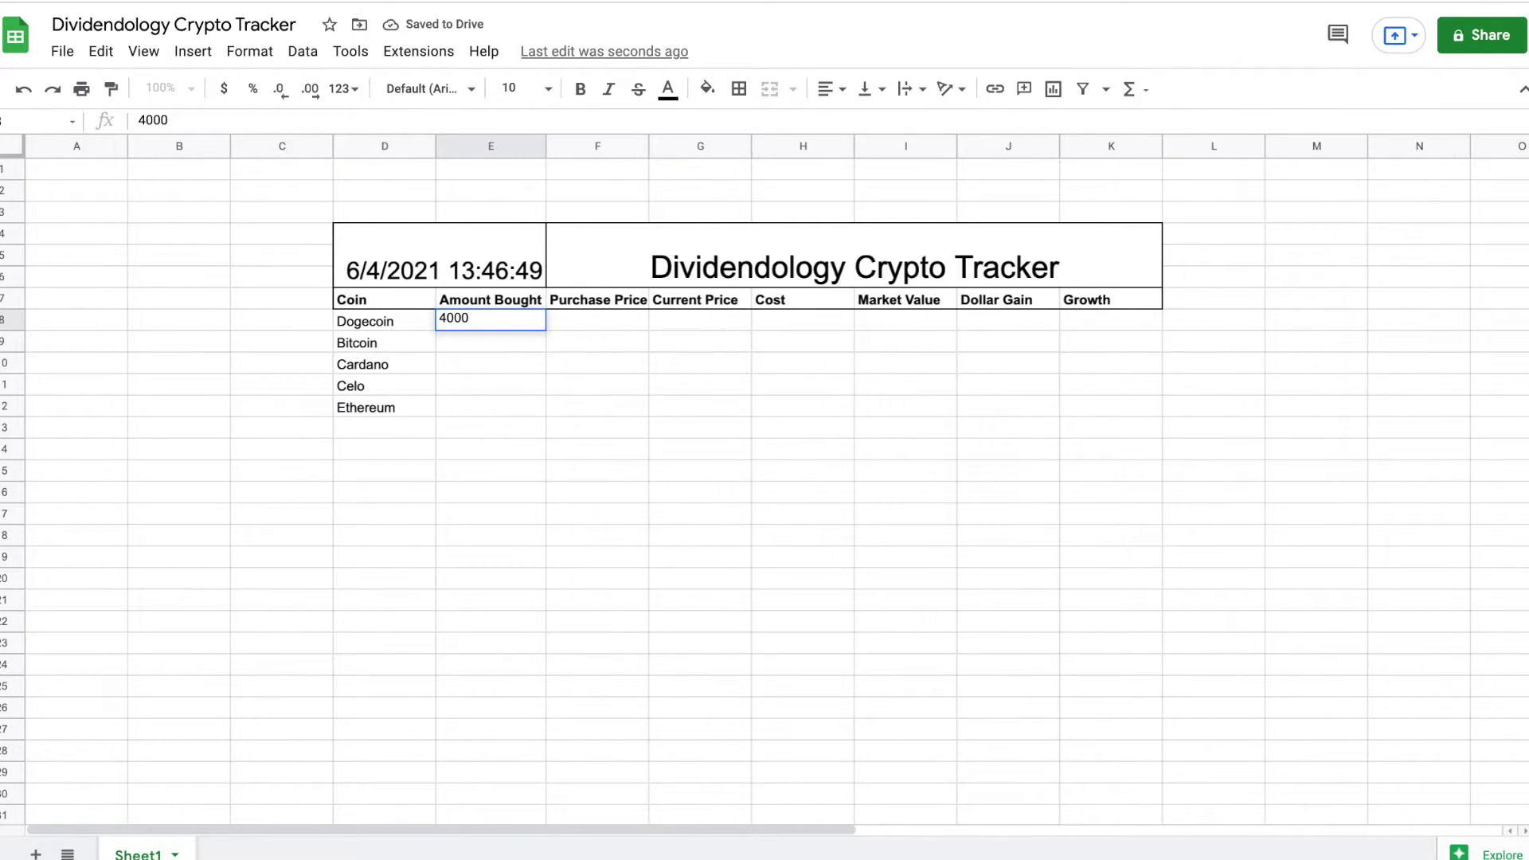
pyautogui.press('Return')
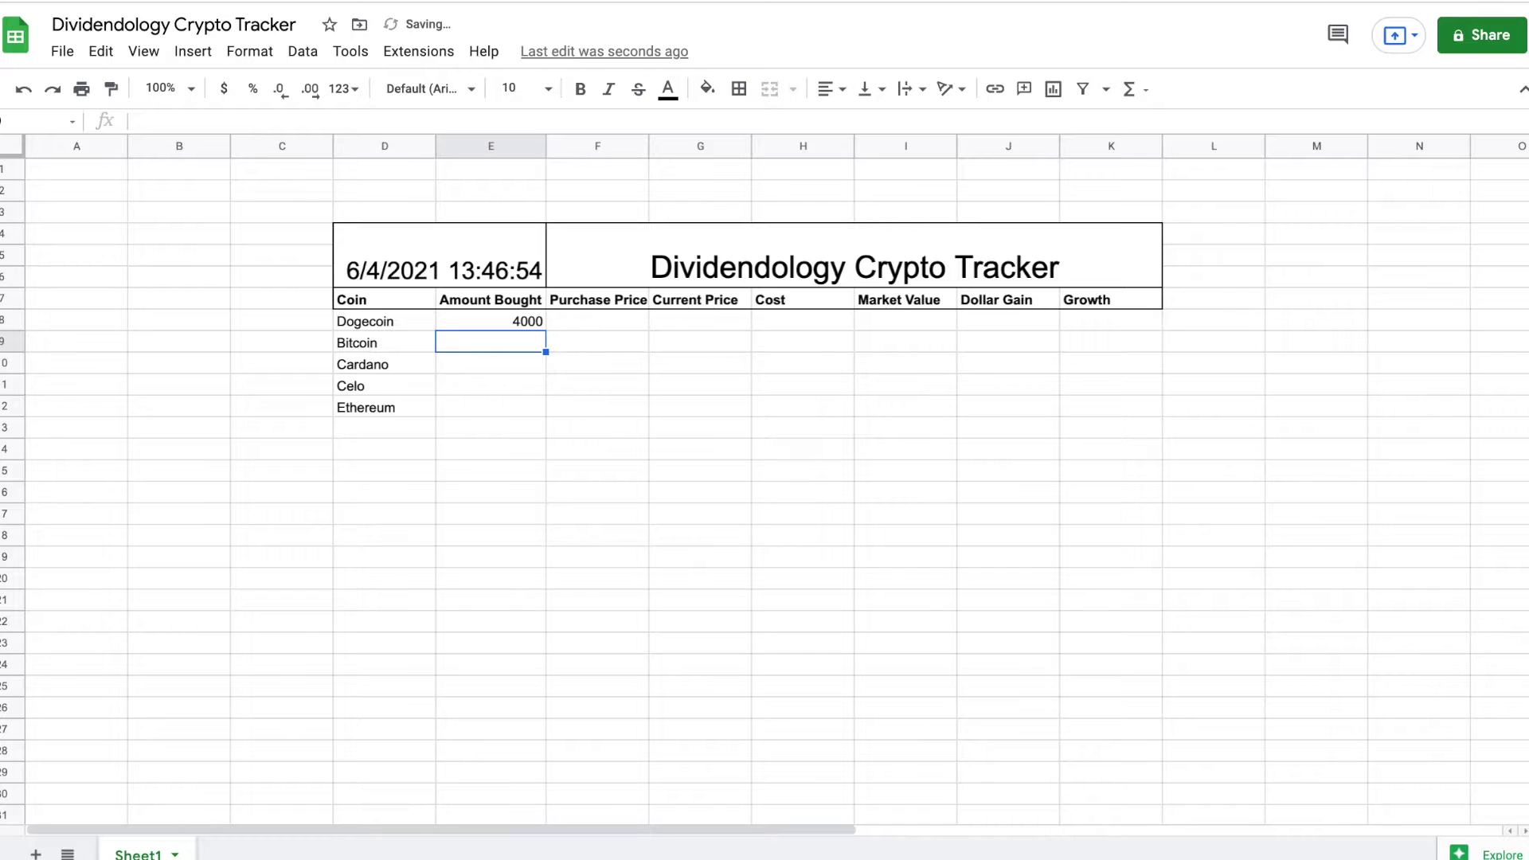
pyautogui.write('0.05')
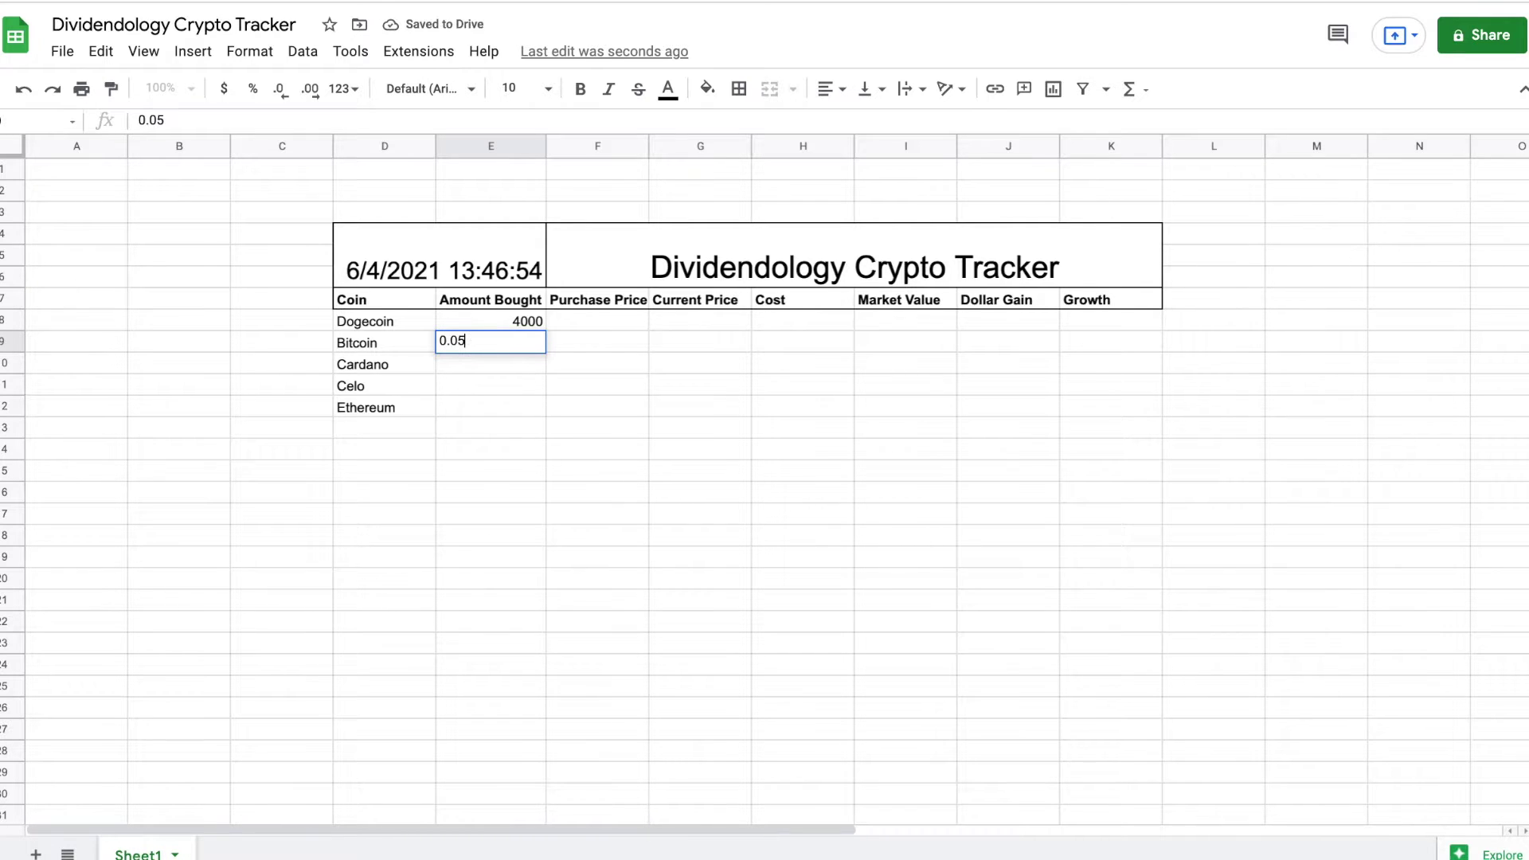
pyautogui.press('Return')
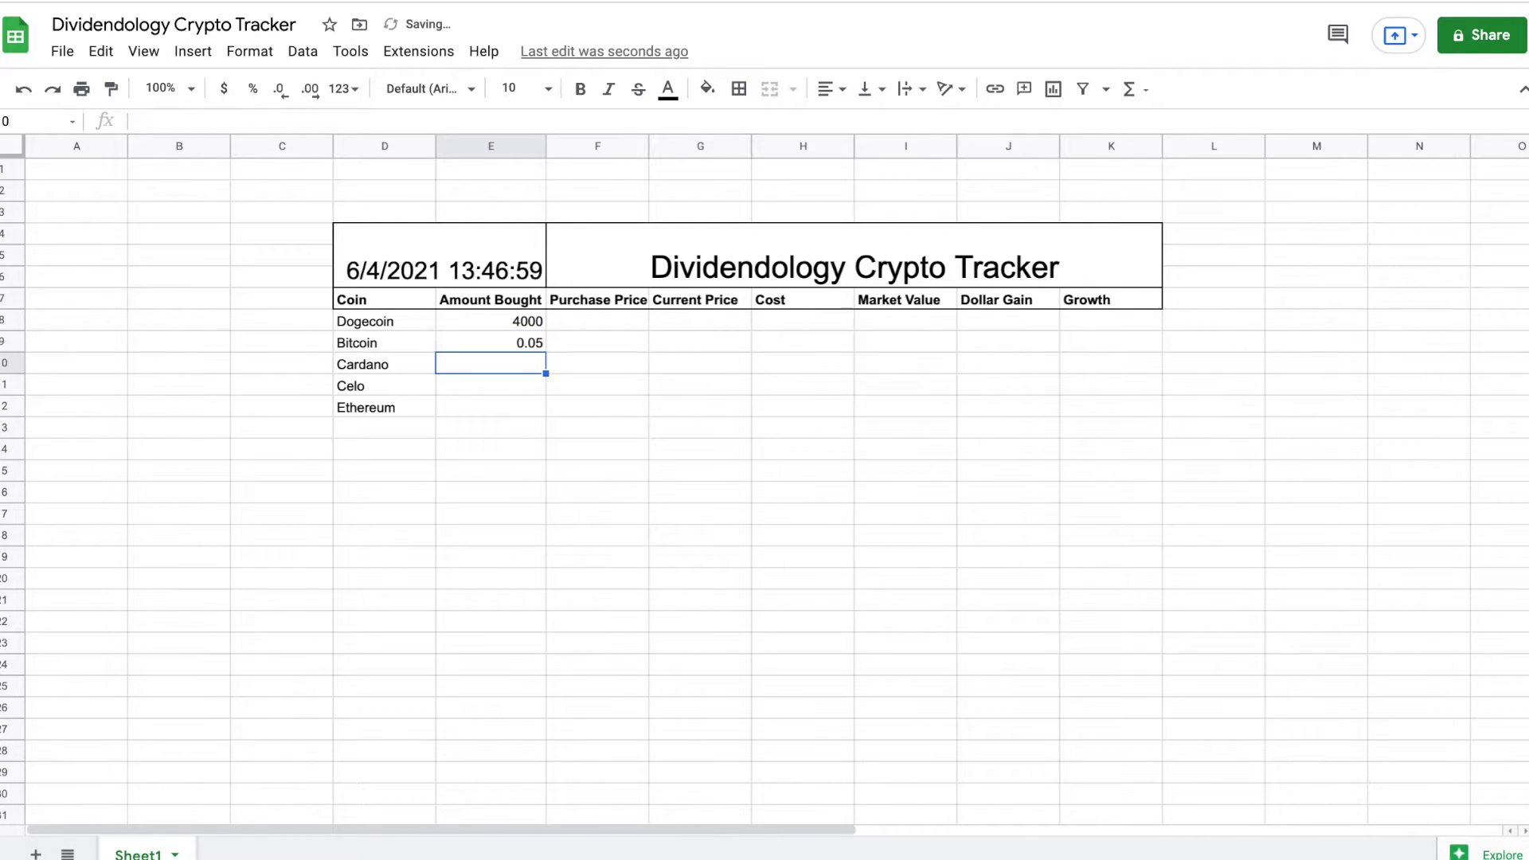
pyautogui.write('698')
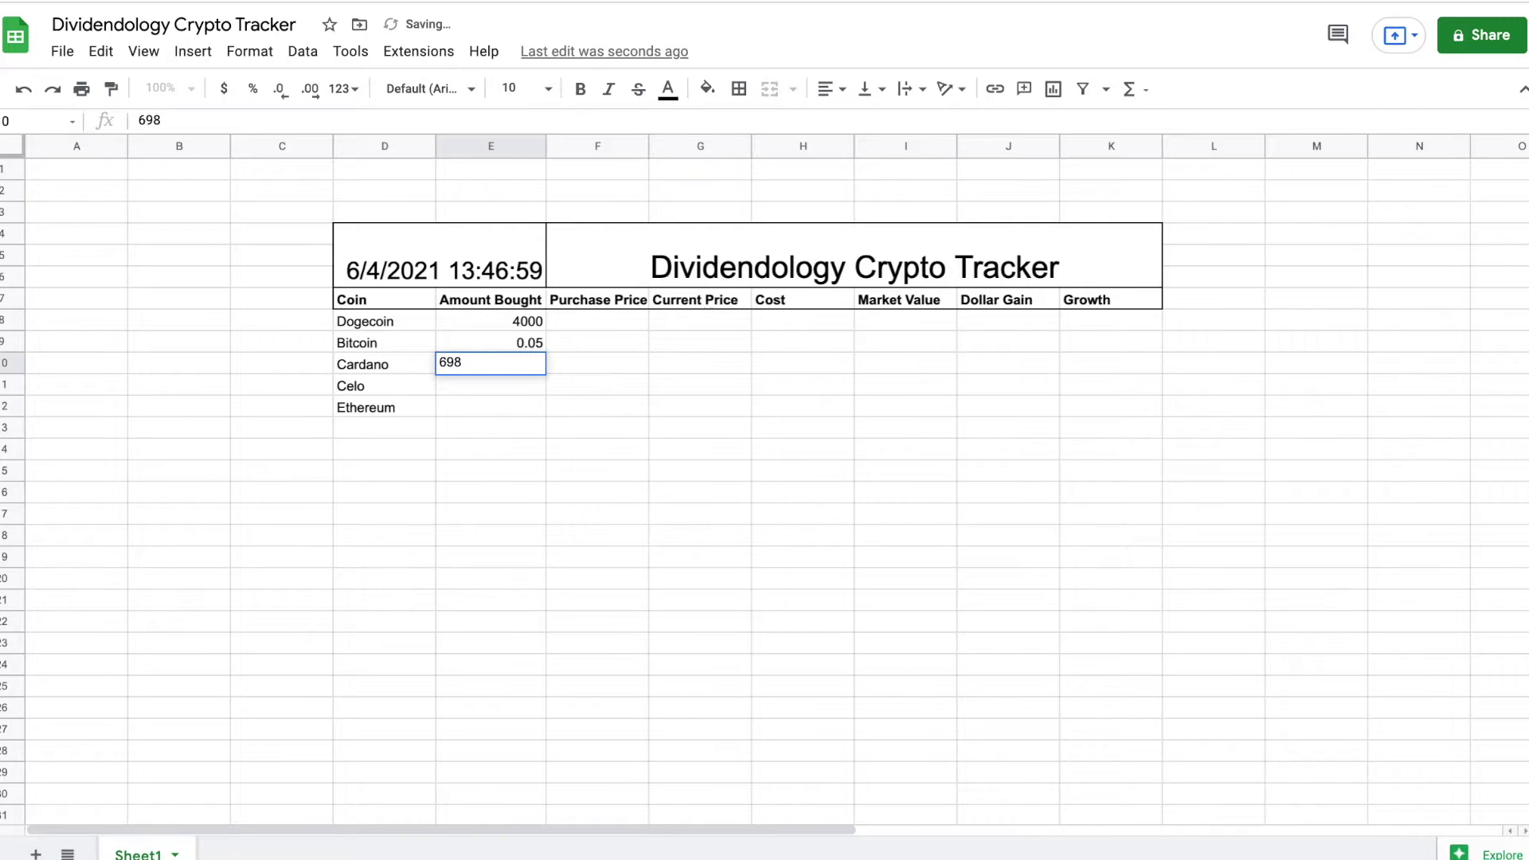
pyautogui.press('Return')
pyautogui.write('670')
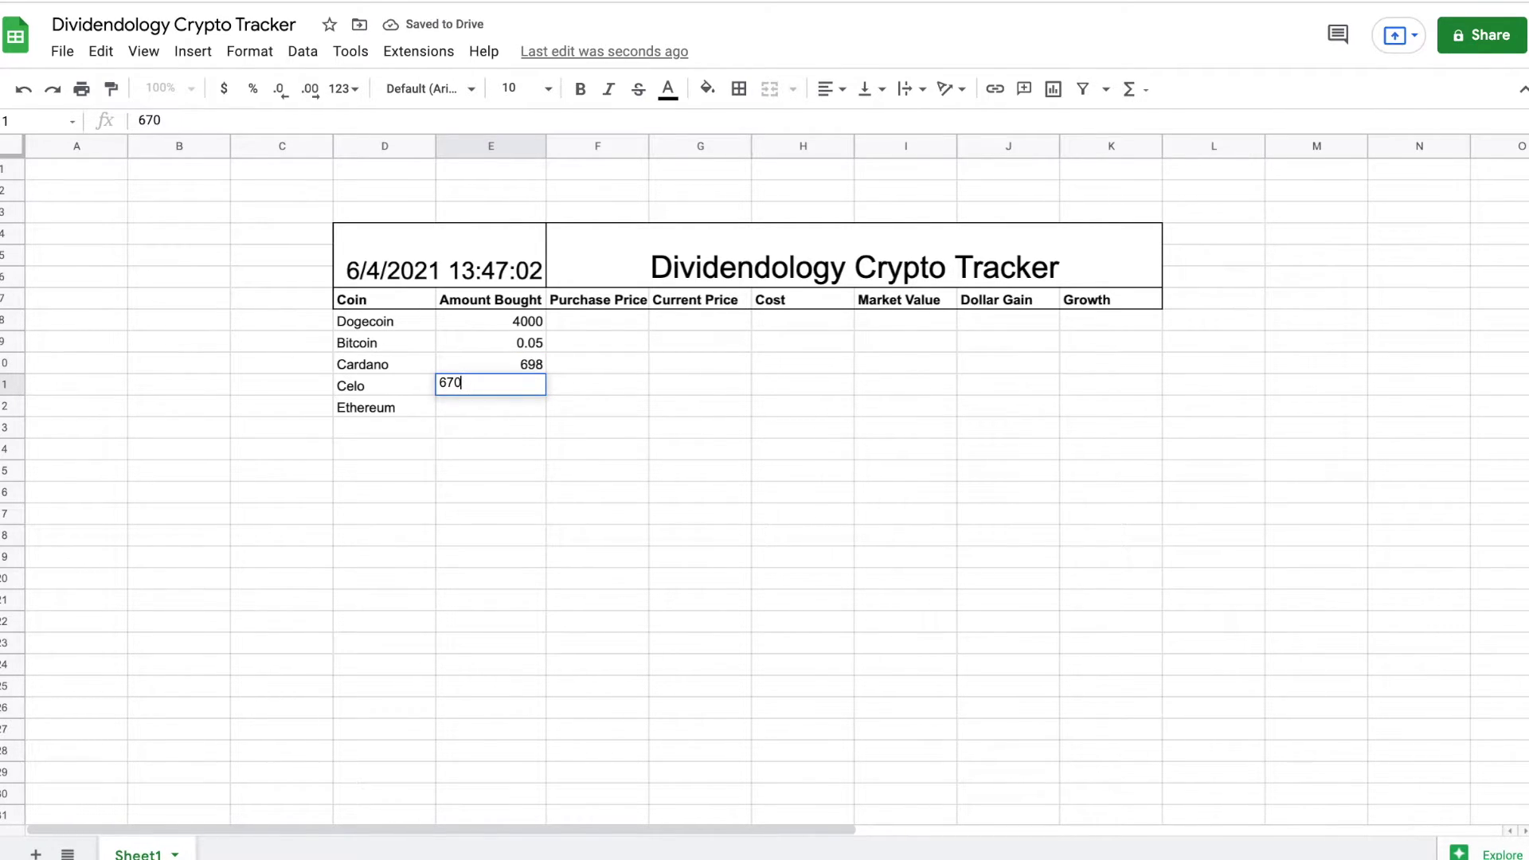
pyautogui.press('Return')
pyautogui.write('.78')
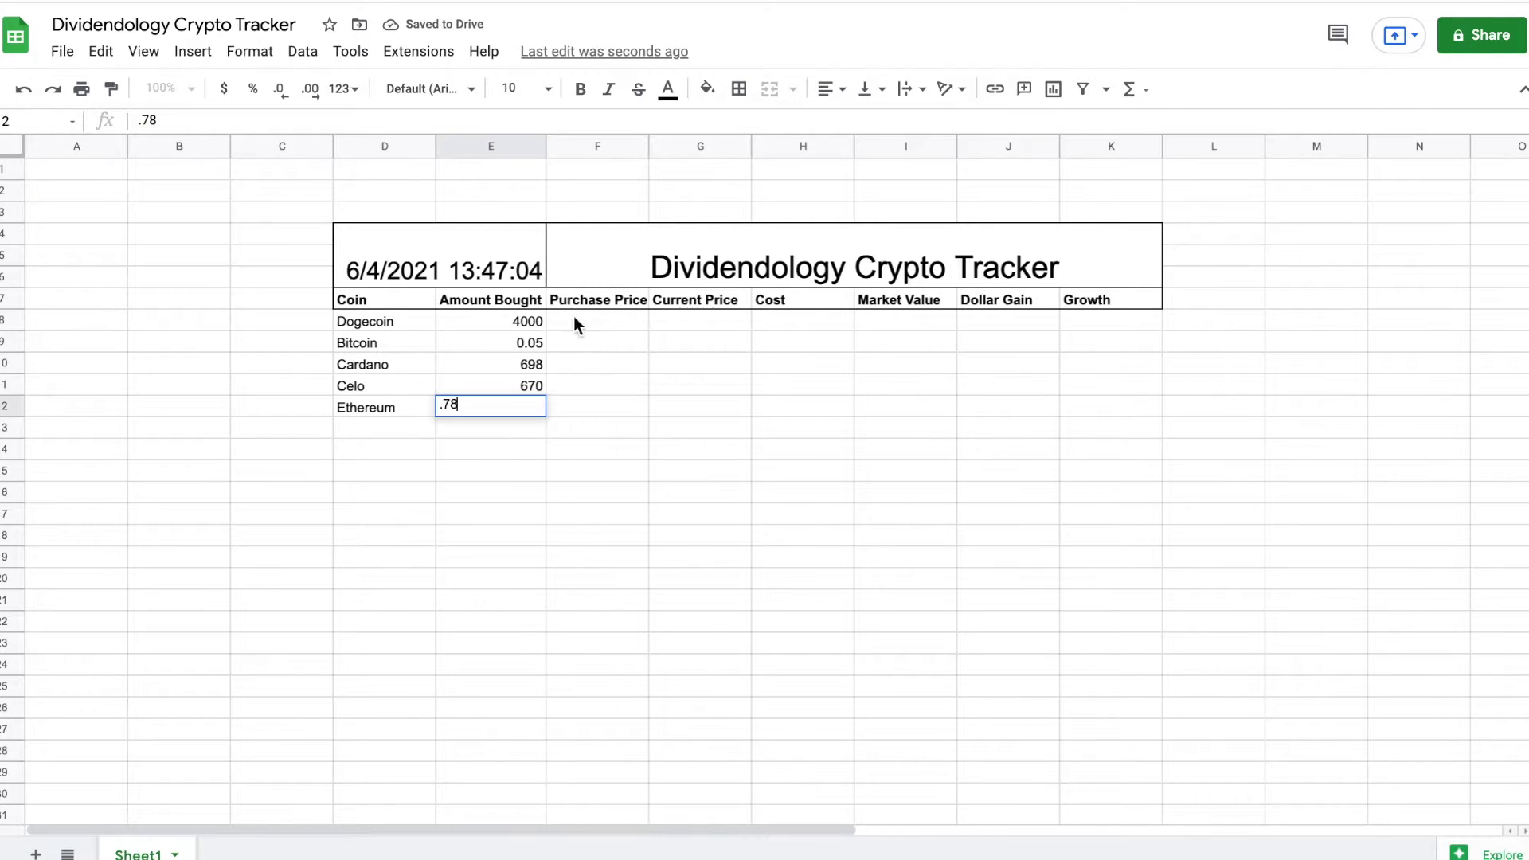
pyautogui.click(577, 323)
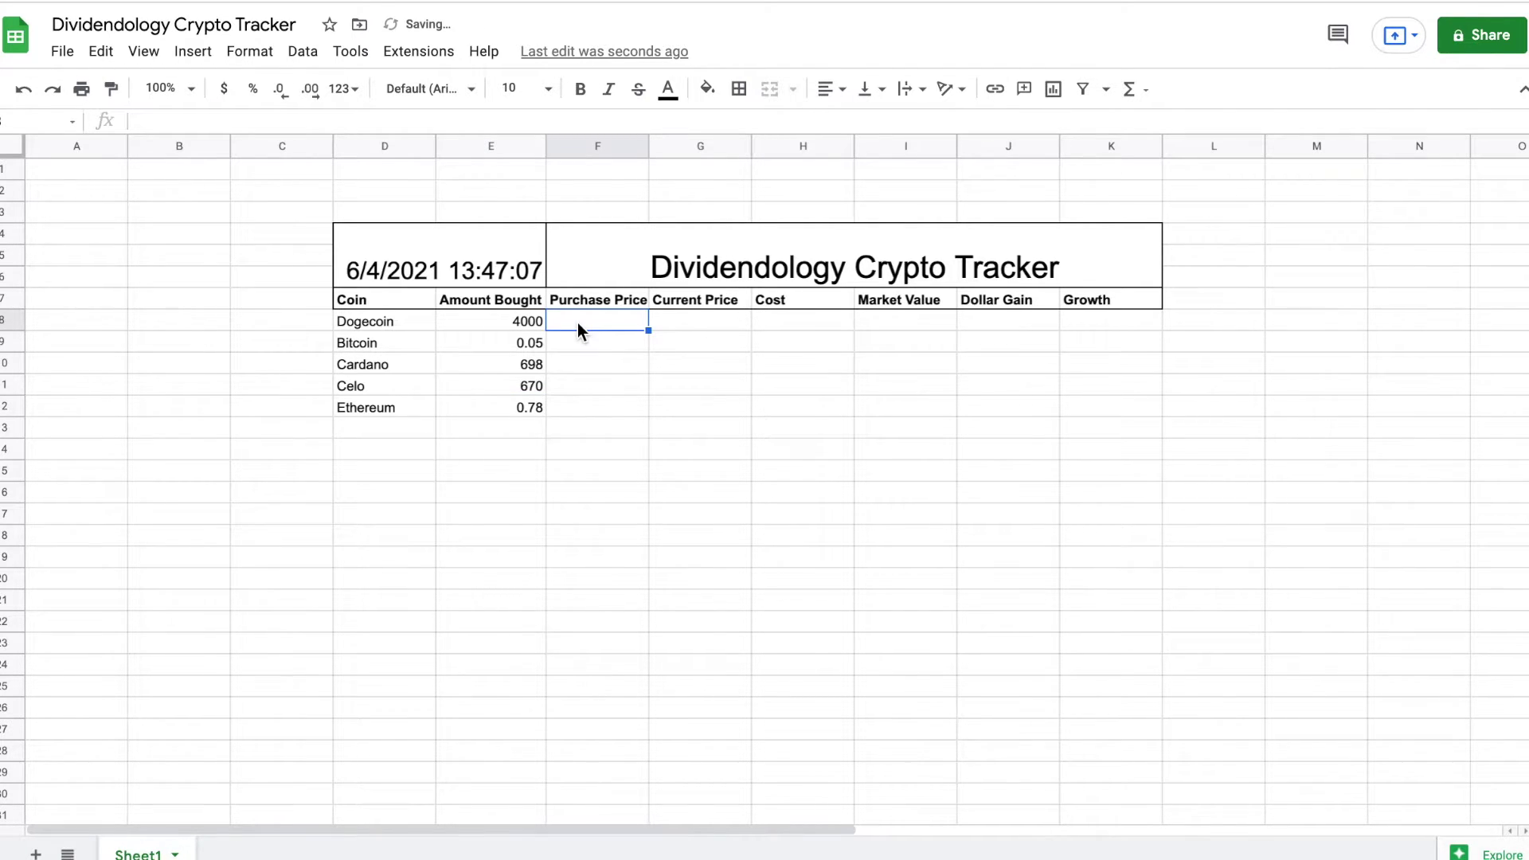
# Enter purchase prices 0.51, 34,791.28, 1.44, 2.17 and 937.14 in F8:F12.
pyautogui.write('.51')
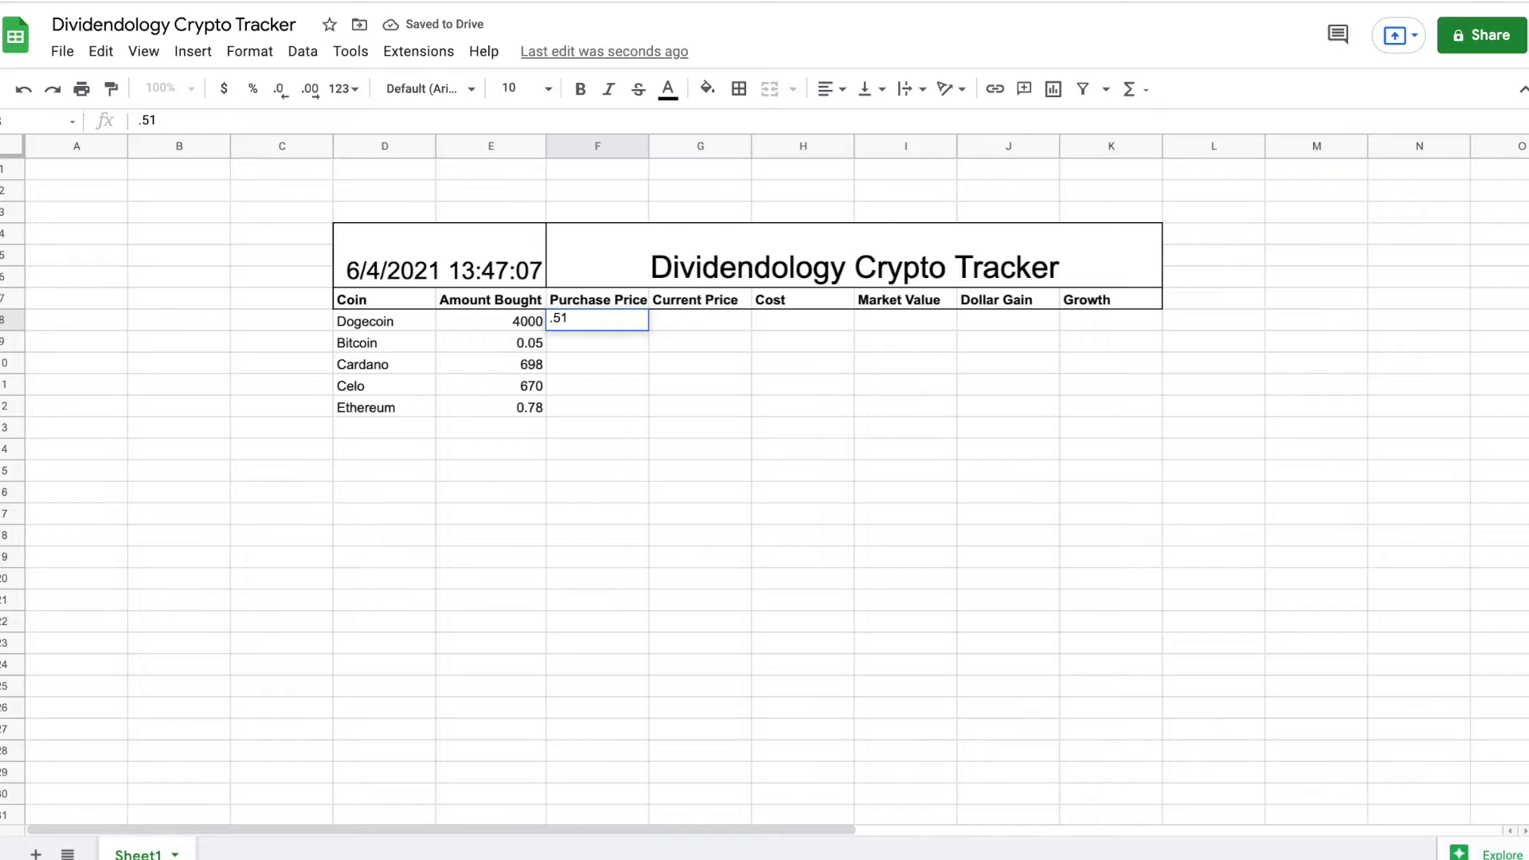
pyautogui.press('Return')
pyautogui.write('34')
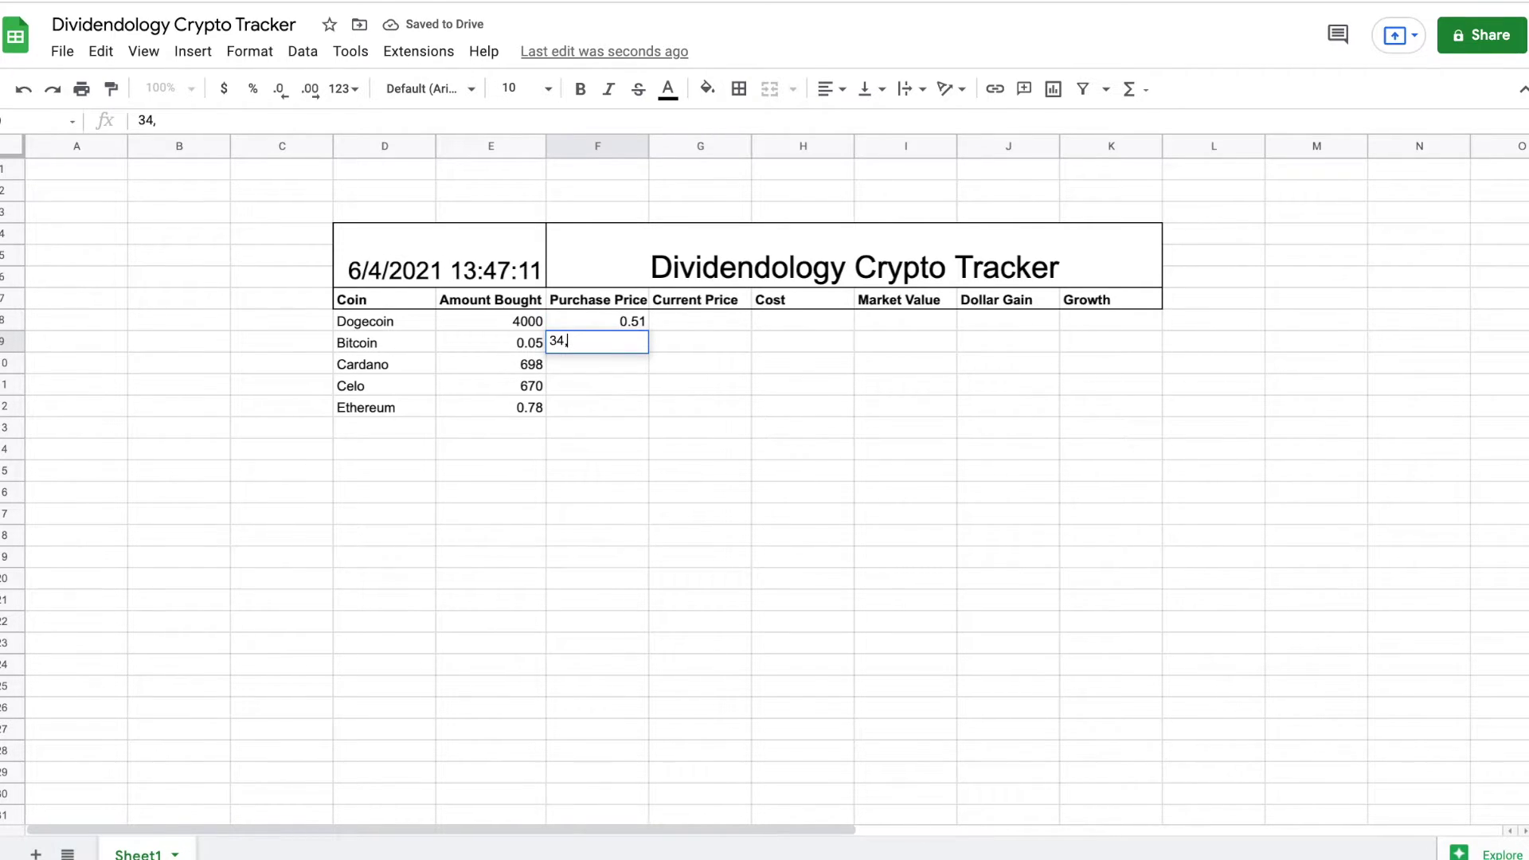
pyautogui.write(',791.28')
pyautogui.press('Return')
pyautogui.write('1.44')
pyautogui.press('Return')
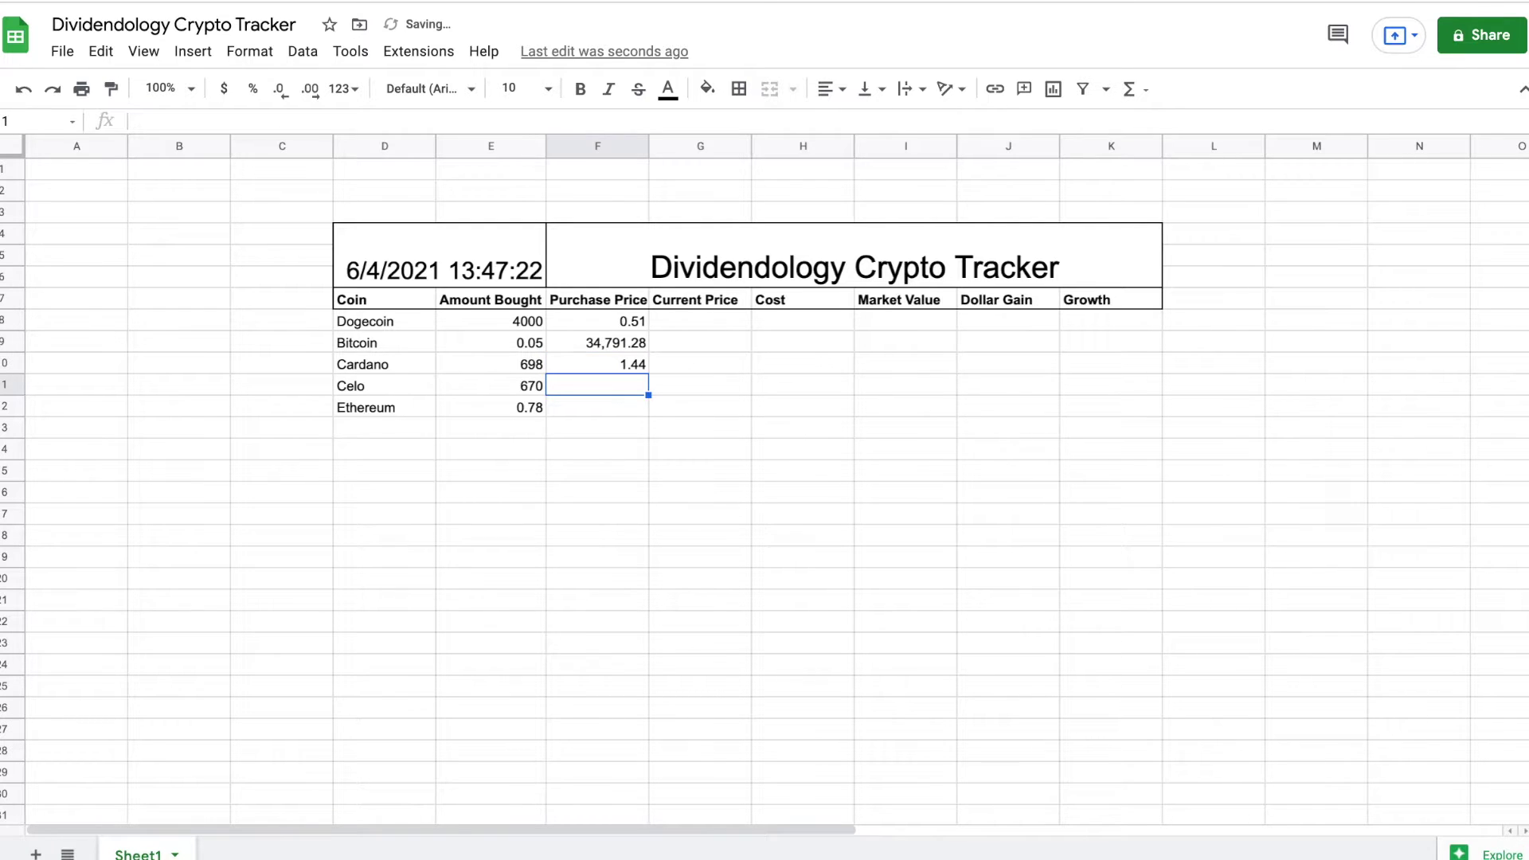
pyautogui.write('2.17')
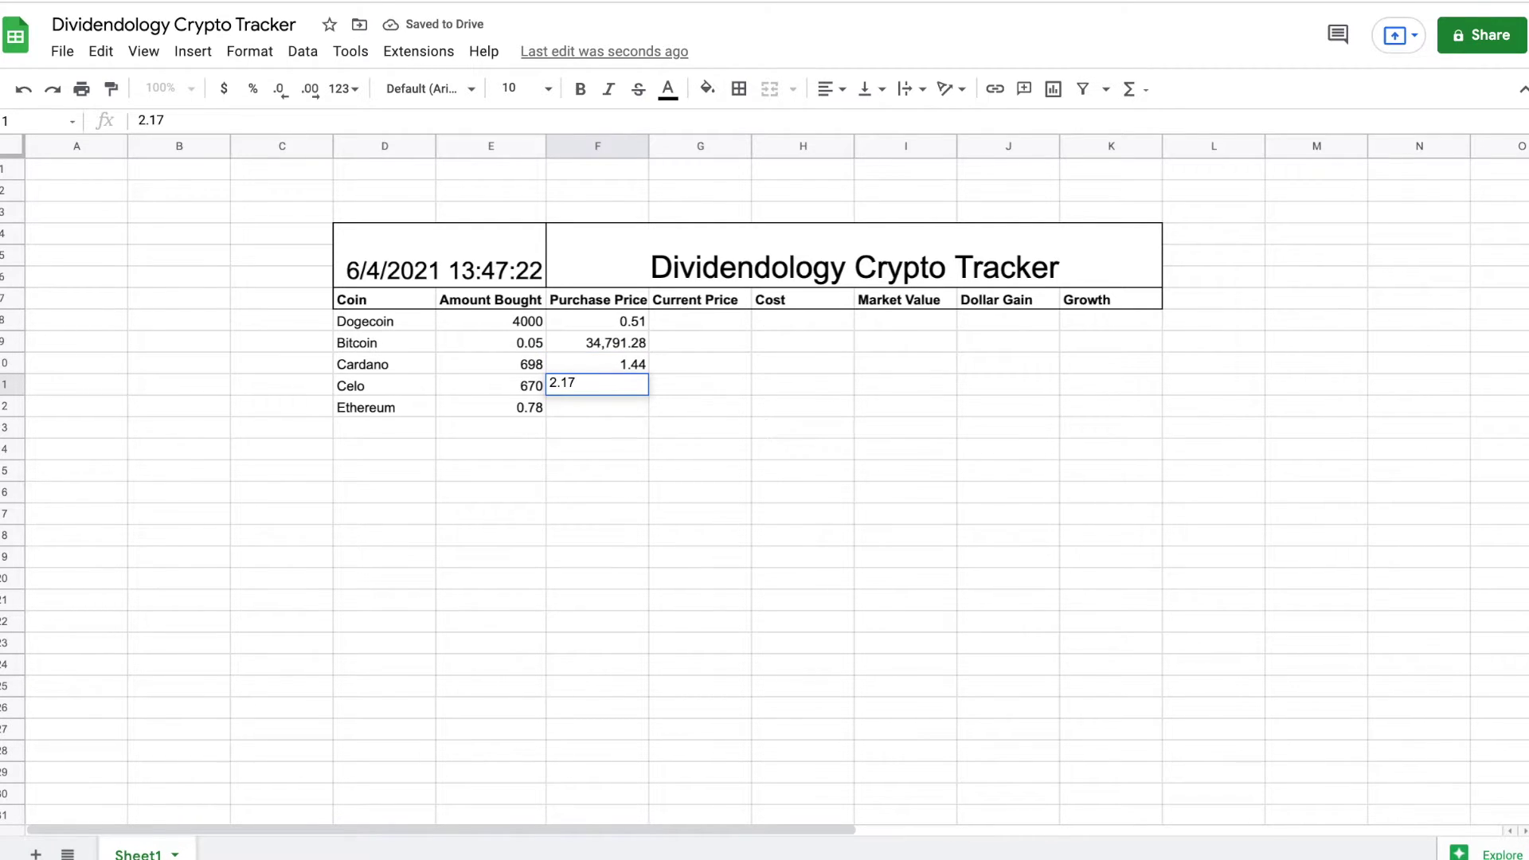
pyautogui.press('Return')
pyautogui.write('93')
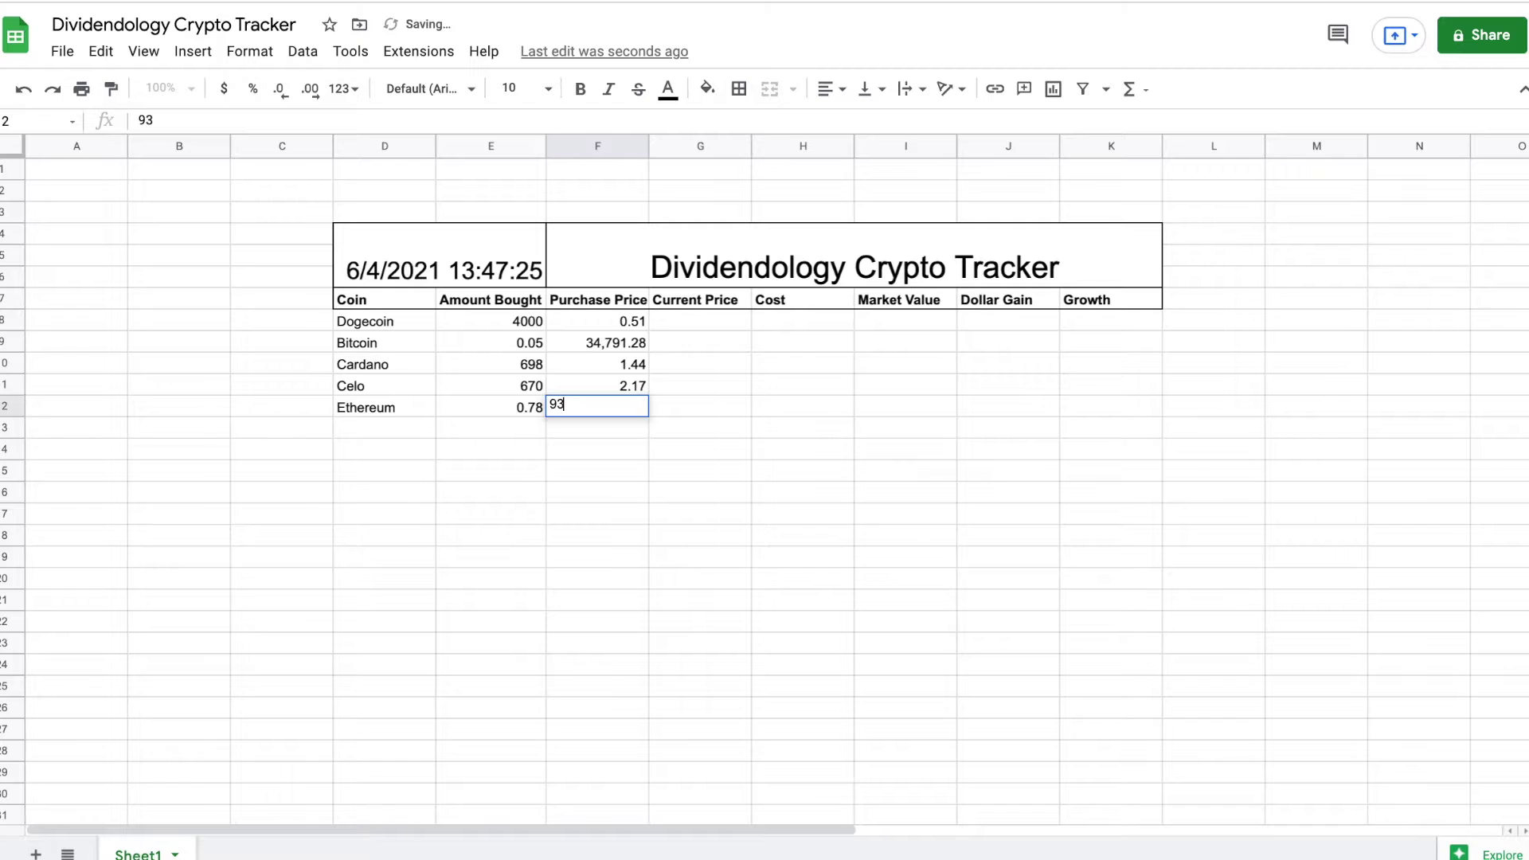
pyautogui.write('7.14')
pyautogui.press('Return')
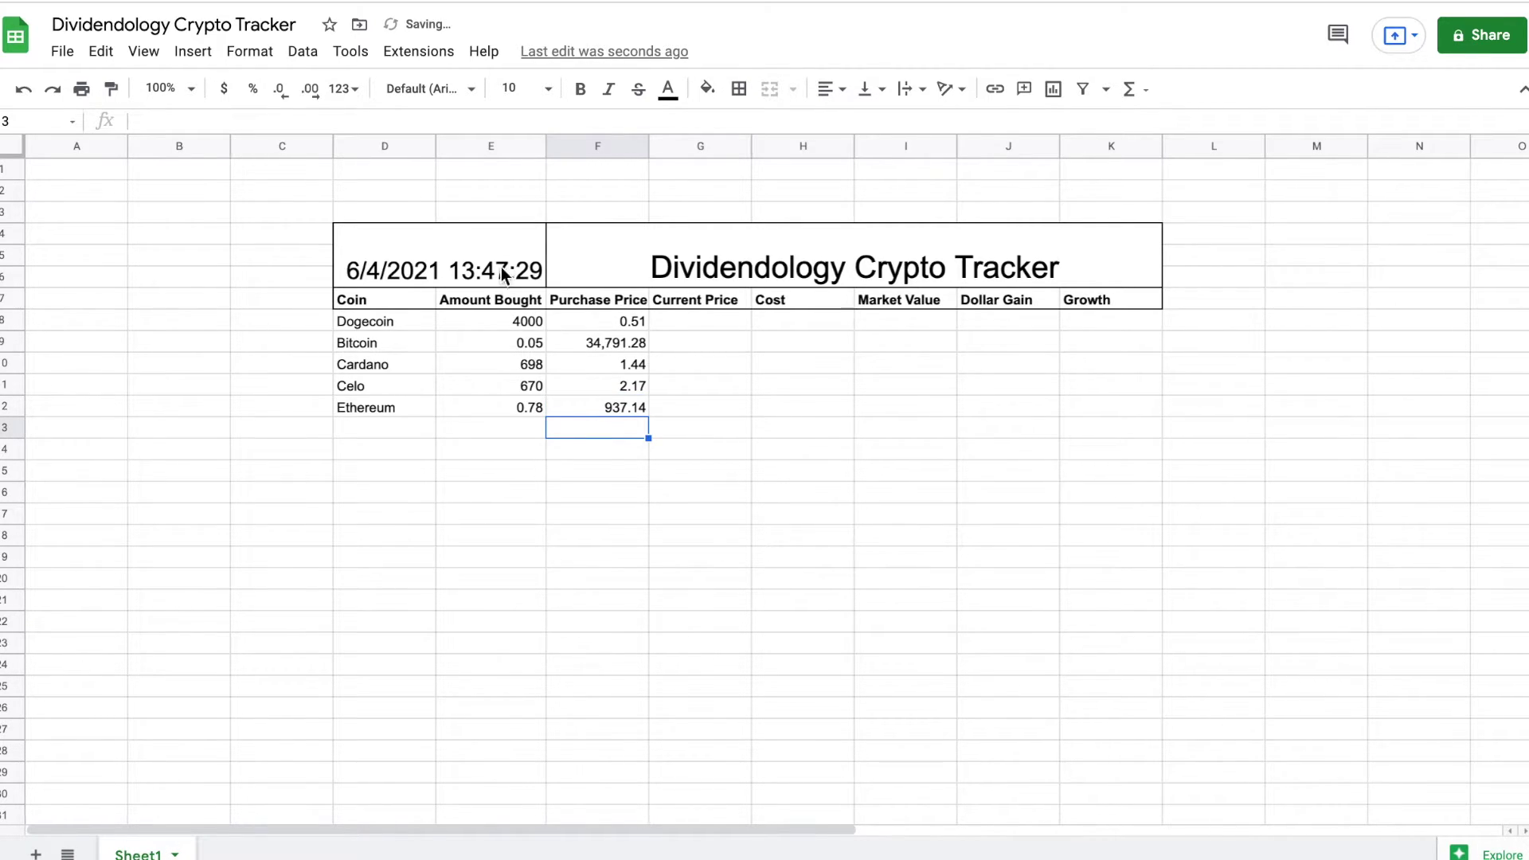
# Put an outer border around the D7:F12 table.
pyautogui.moveTo(413, 294); pyautogui.dragTo(614, 404)
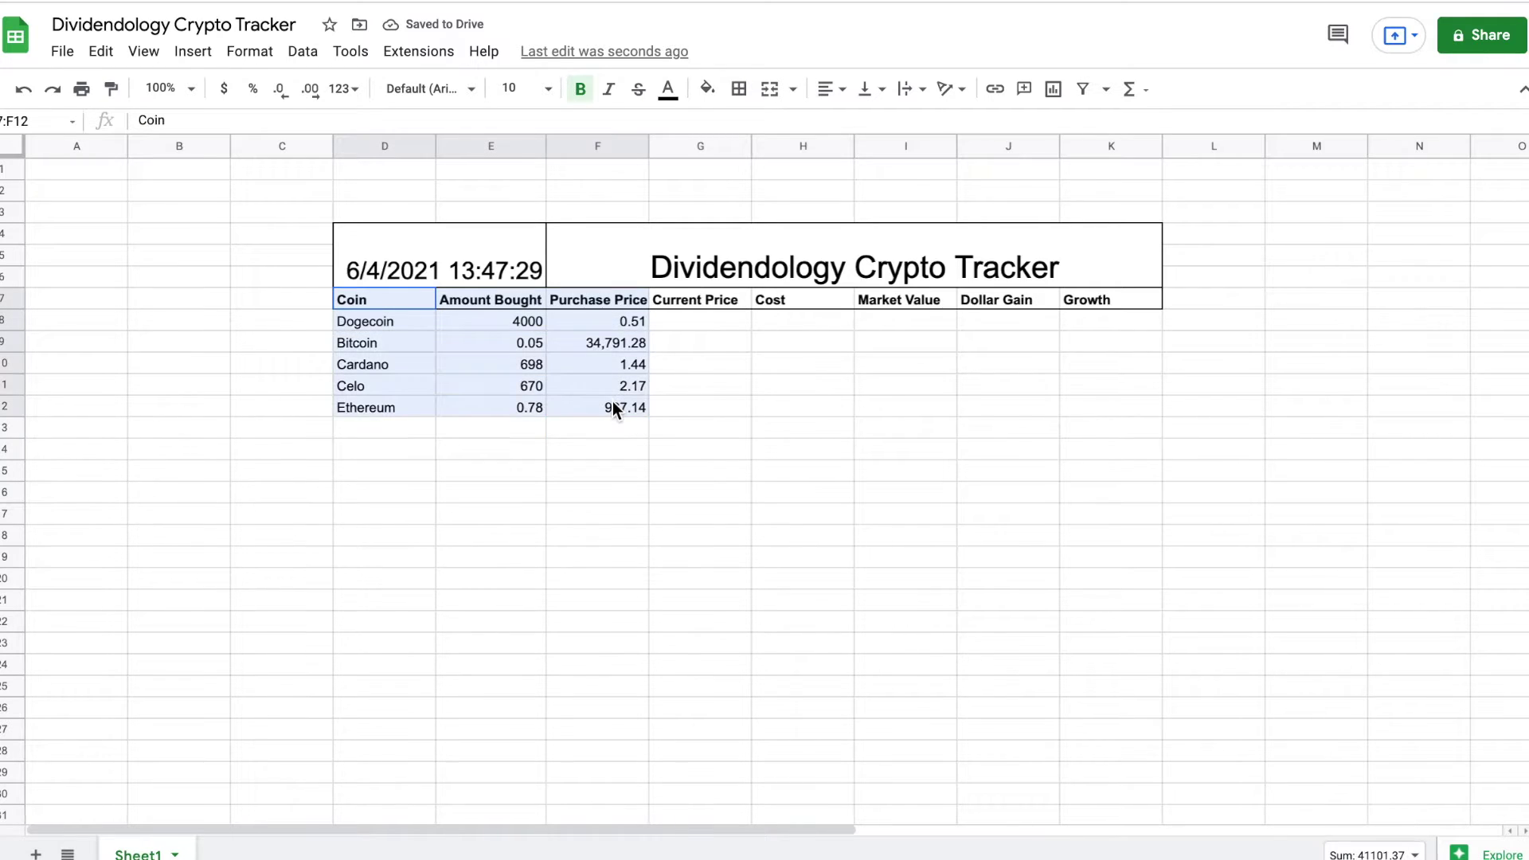
pyautogui.click(739, 88)
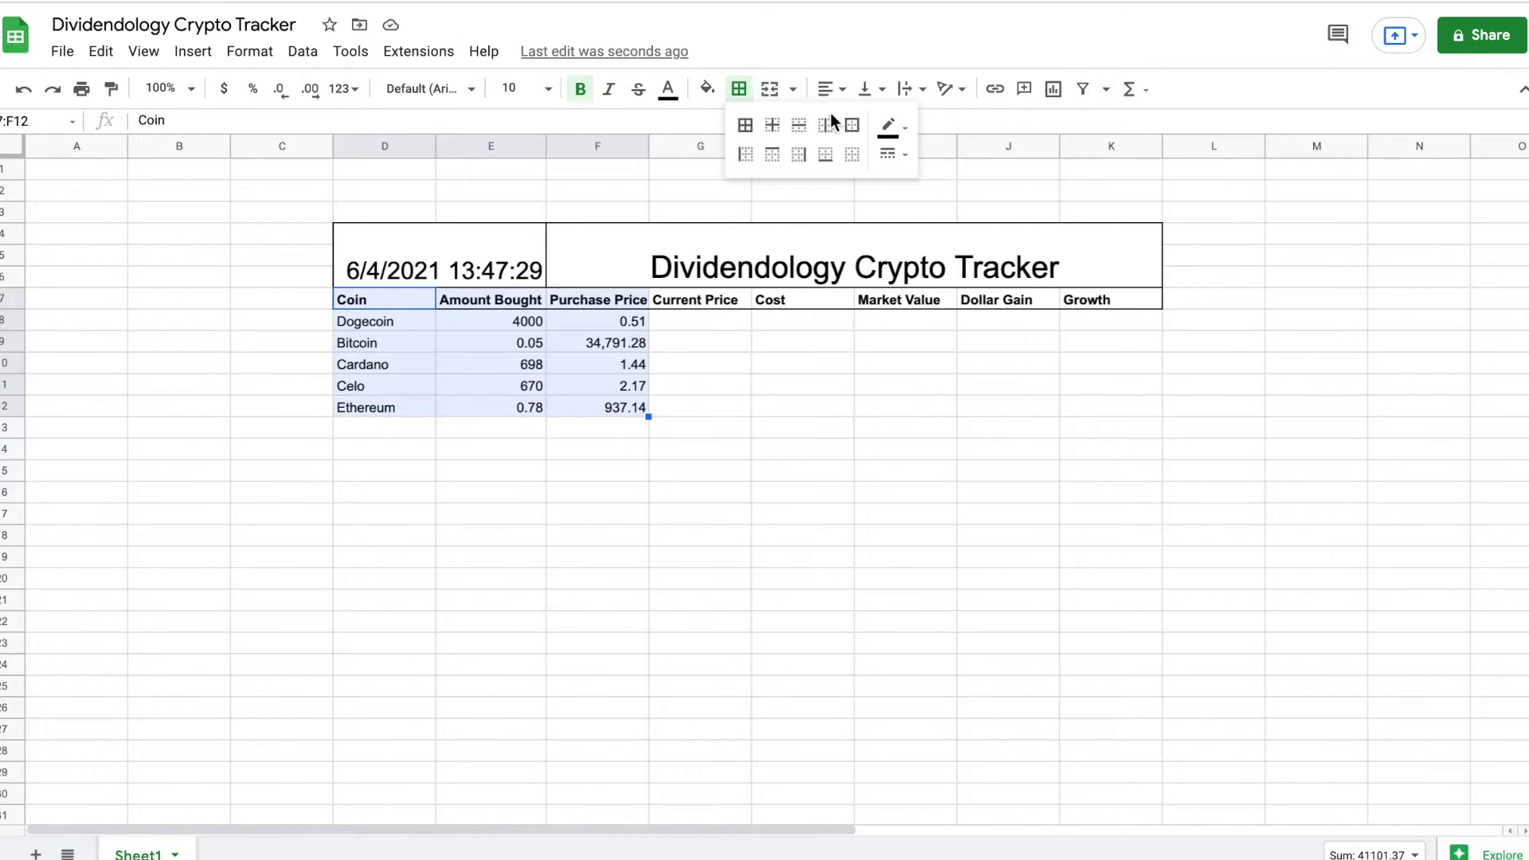
pyautogui.click(852, 125)
pyautogui.click(695, 388)
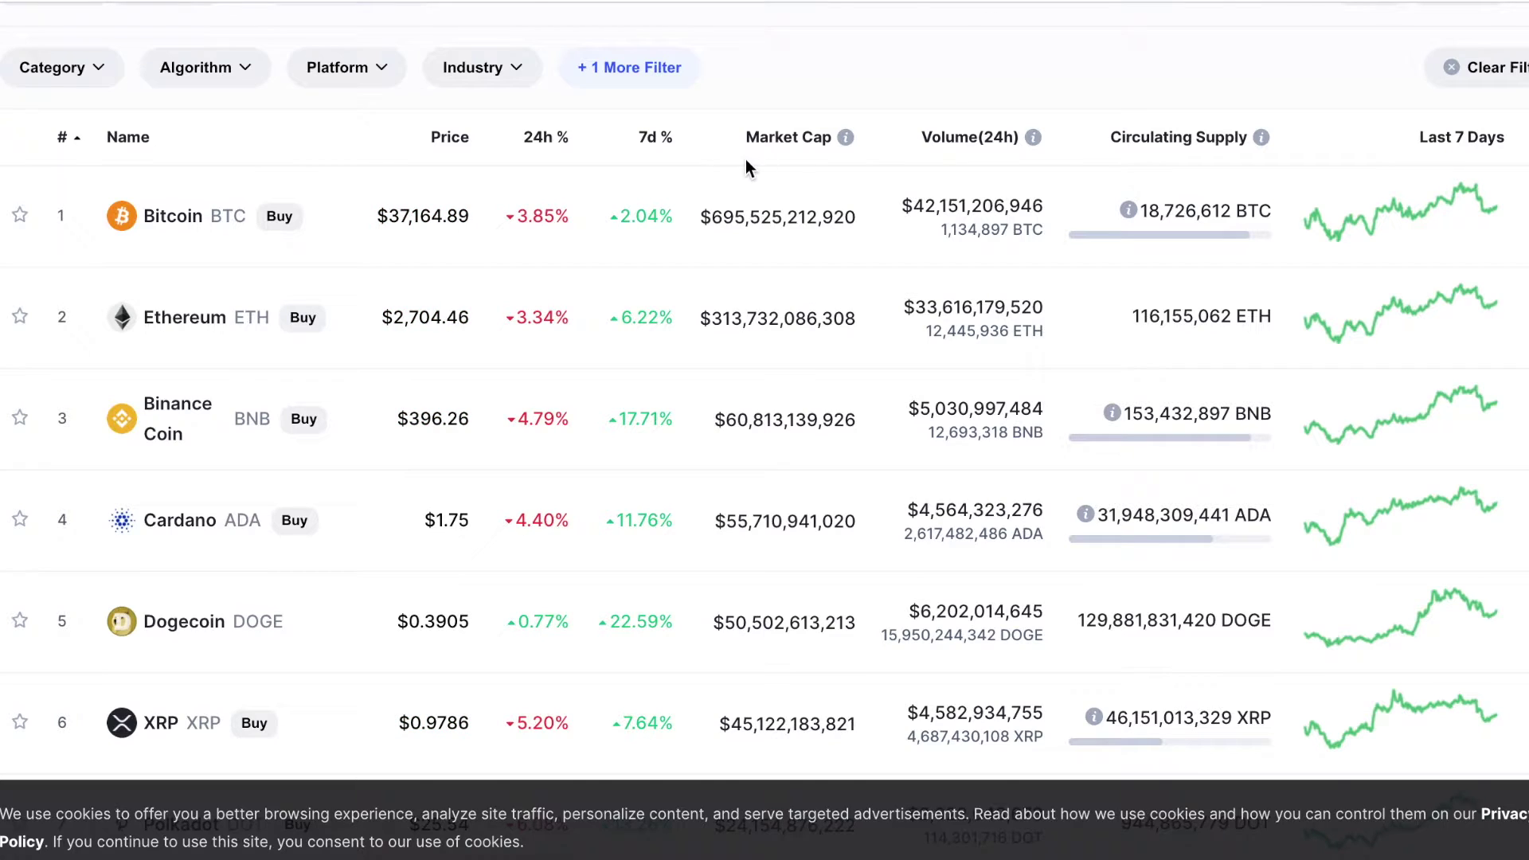
# Scroll CoinMarketCap's top-100 list to see current Bitcoin, Ethereum, Cardano and Dogecoin prices.
pyautogui.scroll(5, 746, 167)
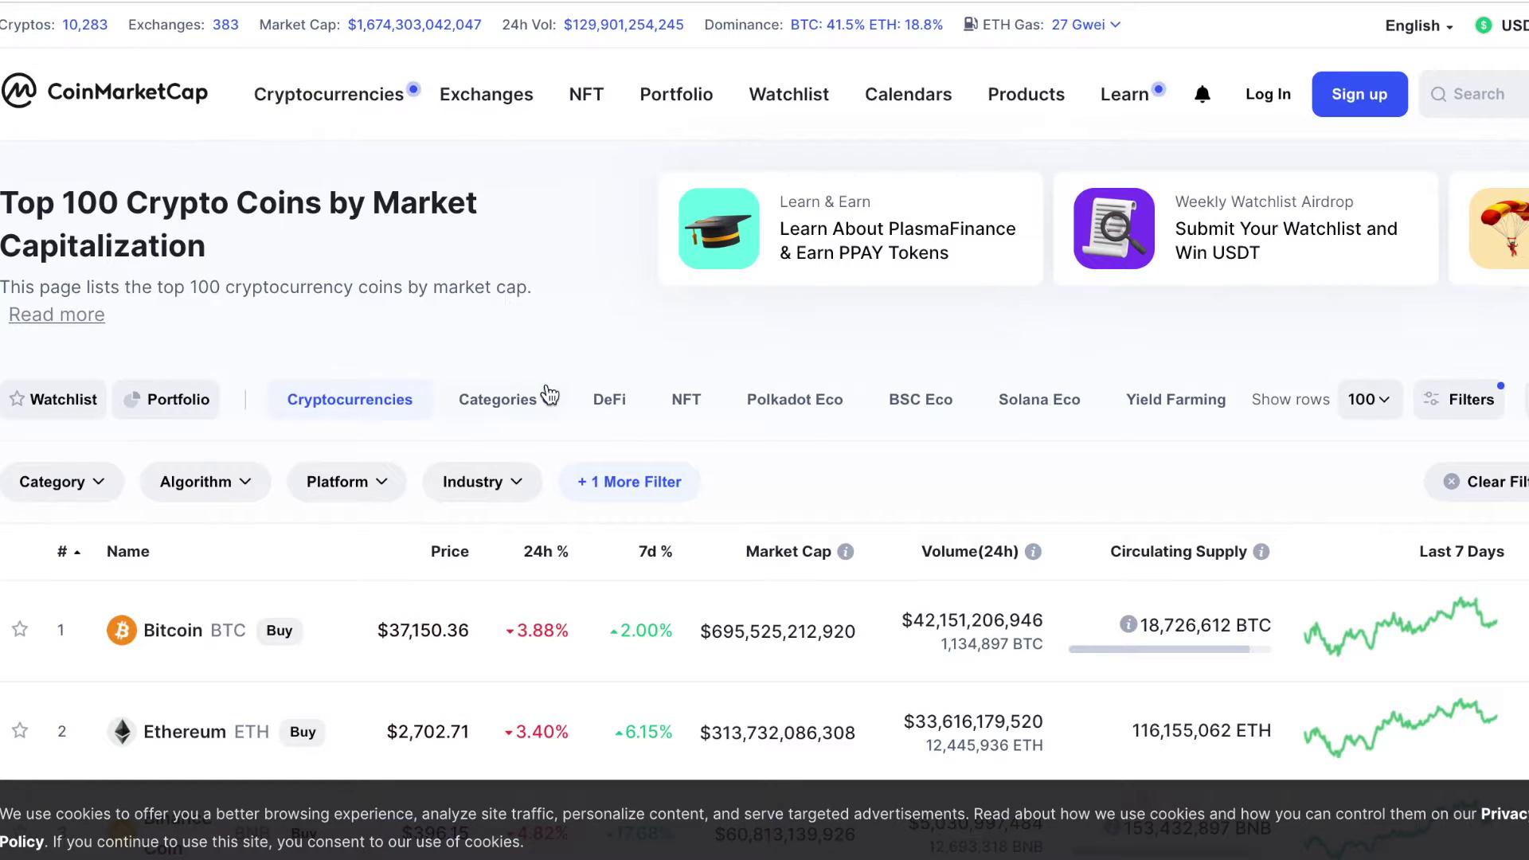
pyautogui.scroll(-4, 199, 308)
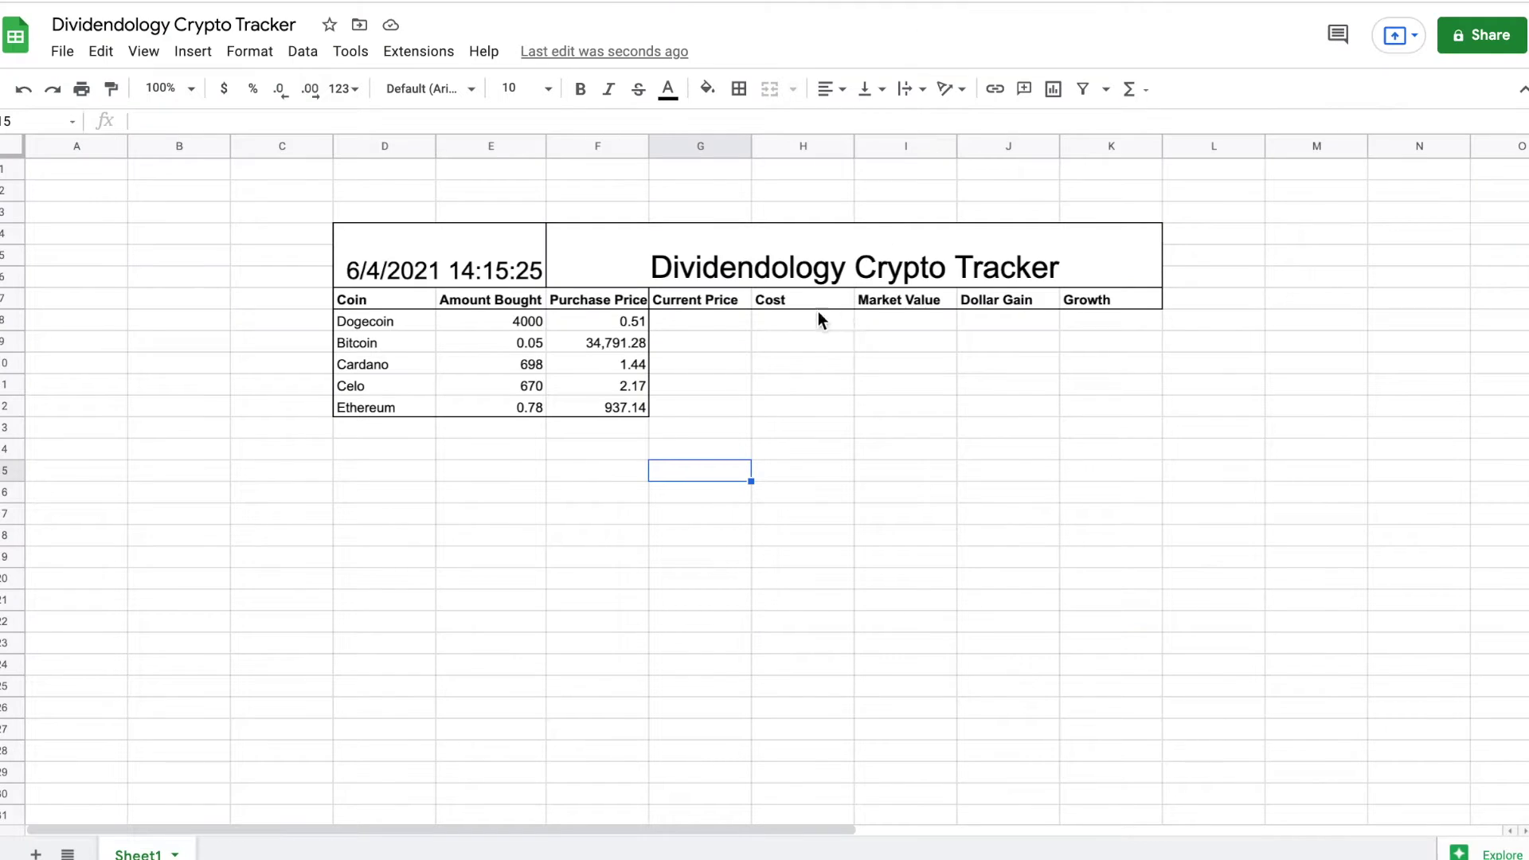
# Paste the CoinMarketCap IMPORTHTML price formula into G8 and fill it down to G12.
pyautogui.click(725, 318)
pyautogui.click(436, 119)
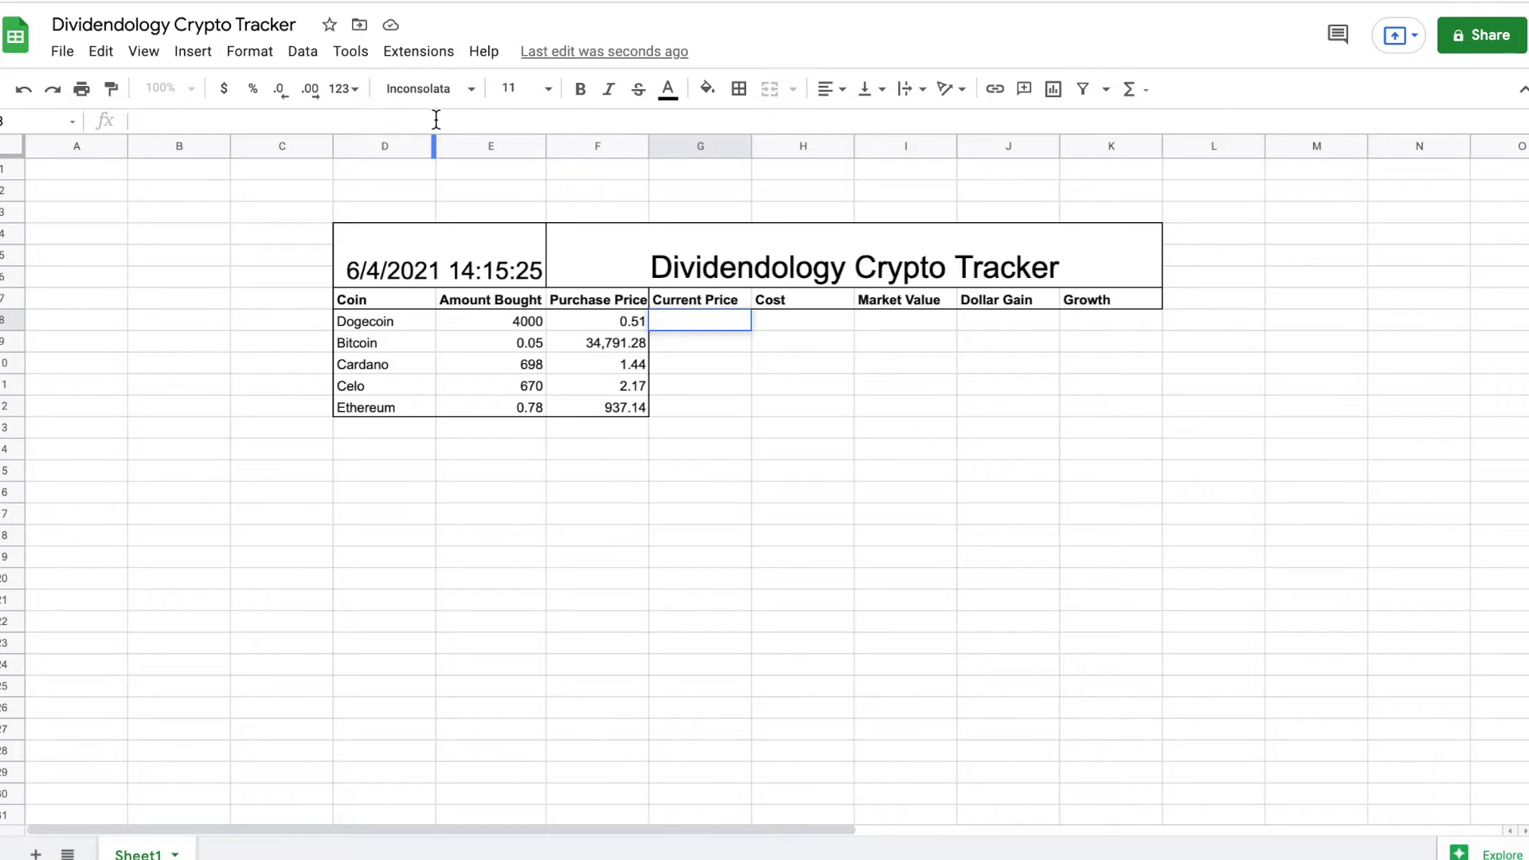
pyautogui.write('=if(isblank(D8),iferror(0/0),value(index(importhtml(concat("https://coinmarketcap.com/currencies/",D8),"table",1),1,2)))')
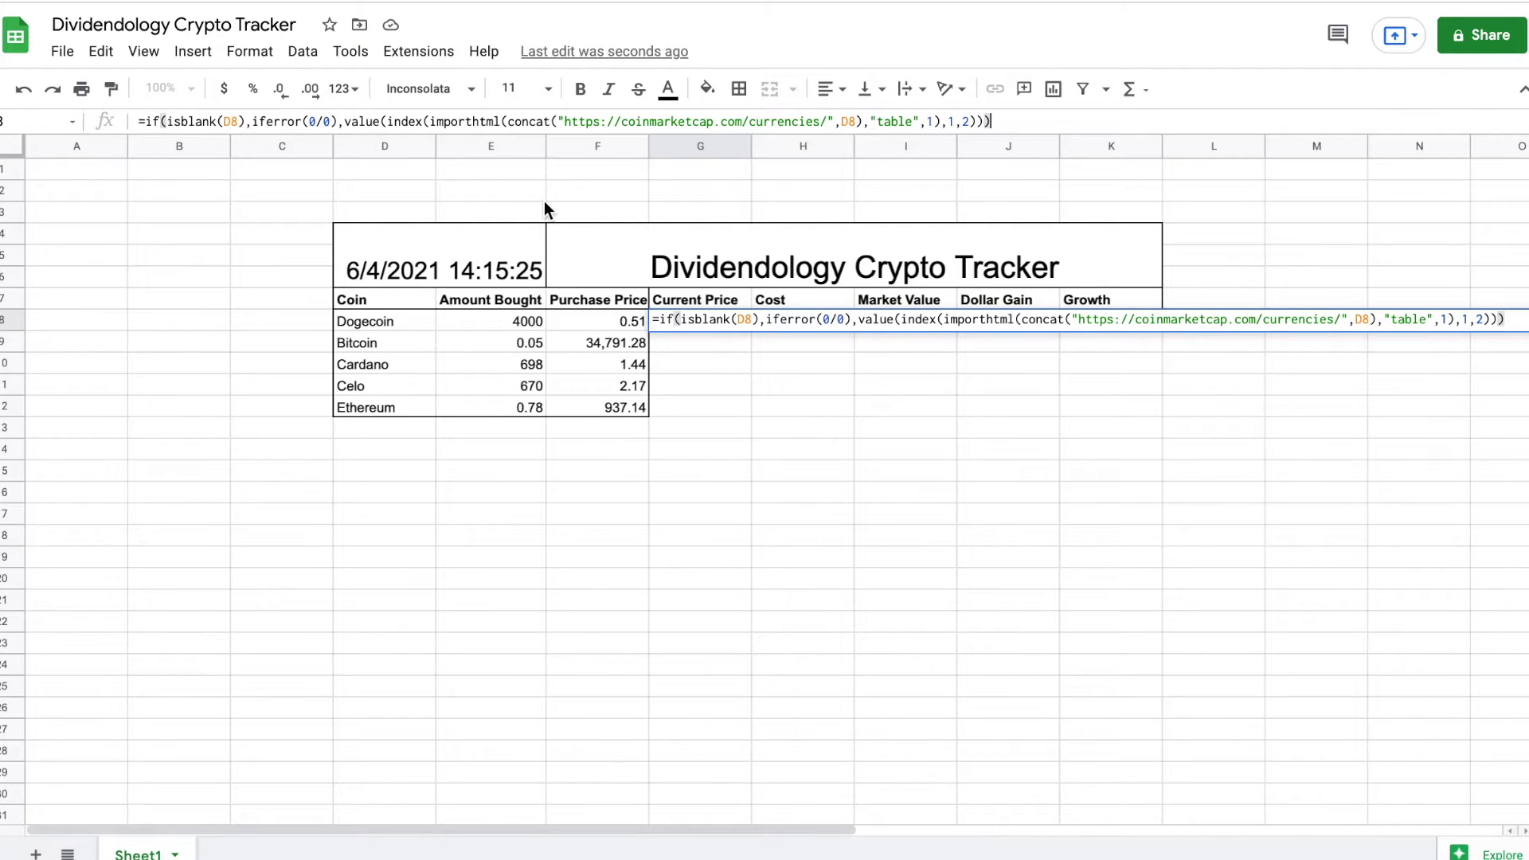
pyautogui.press('Return')
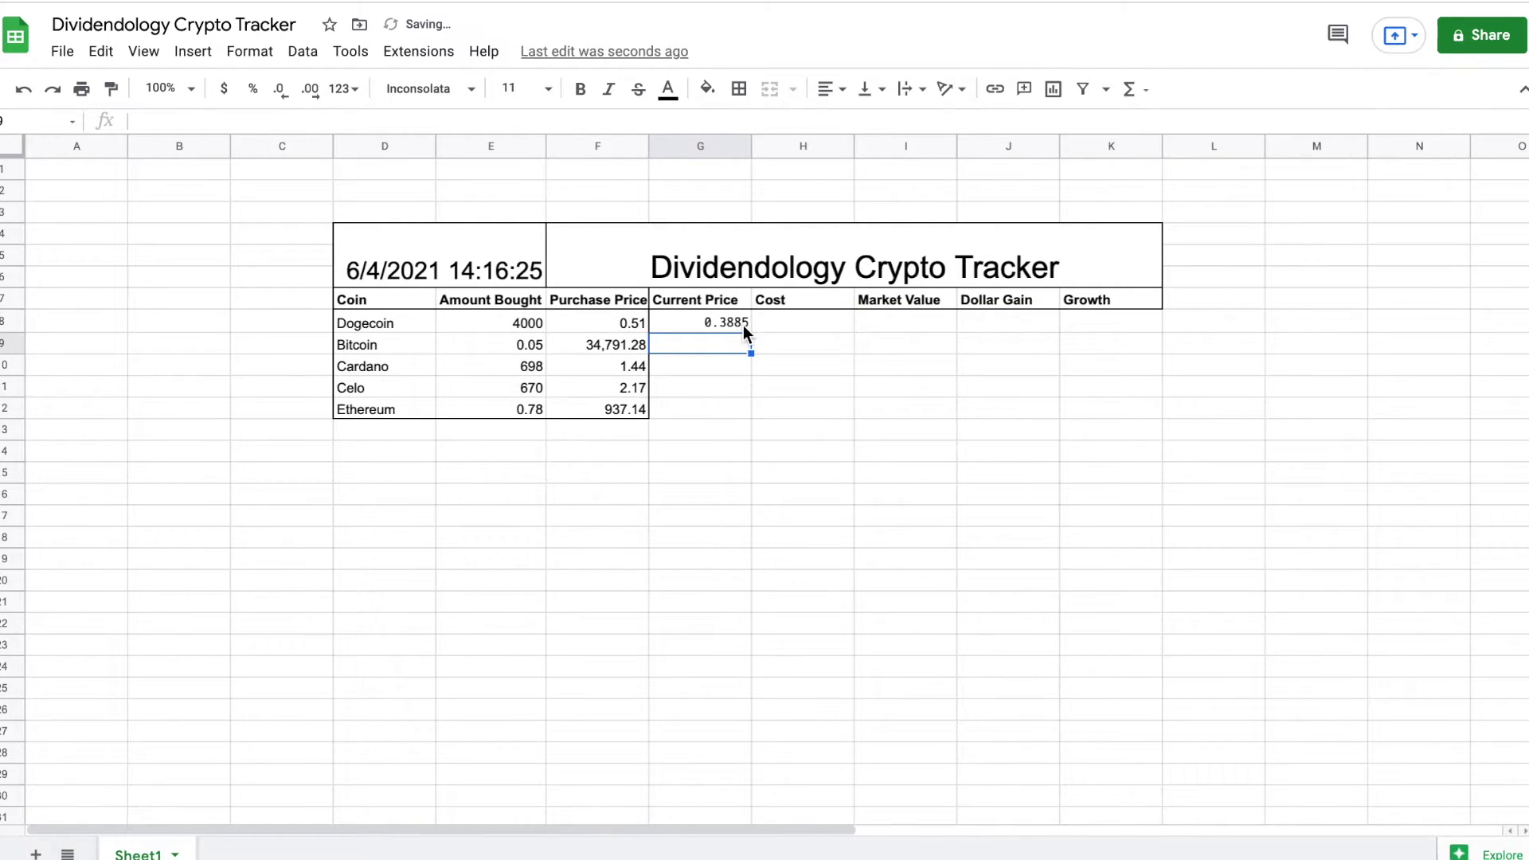
pyautogui.click(713, 317)
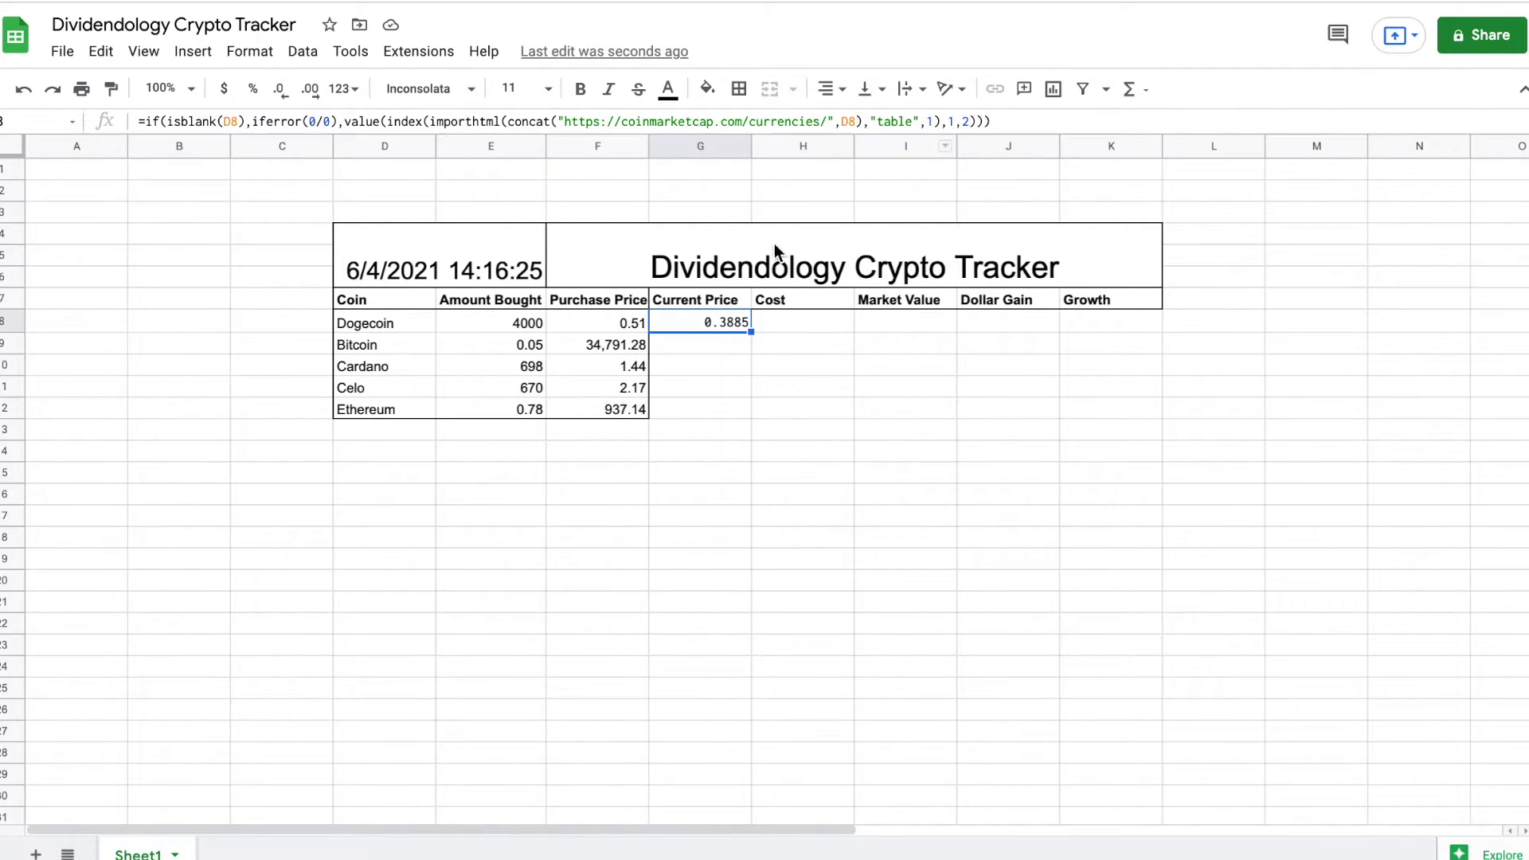
pyautogui.moveTo(752, 331); pyautogui.dragTo(738, 411)
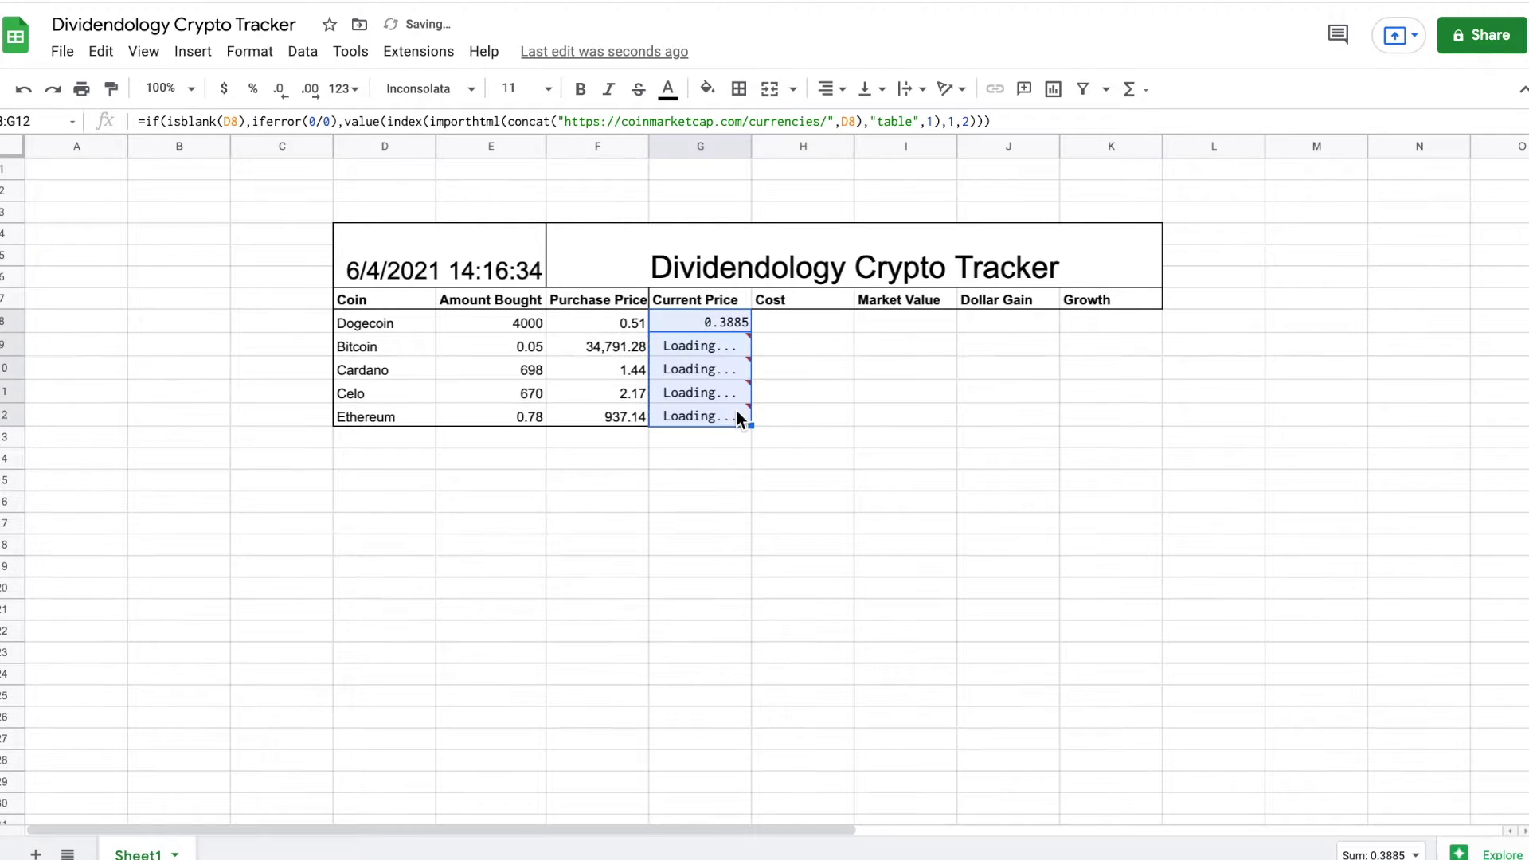
# Enter =E8*F8 in H8 for Cost and accept the autofill for all coins.
pyautogui.click(823, 326)
pyautogui.write('=')
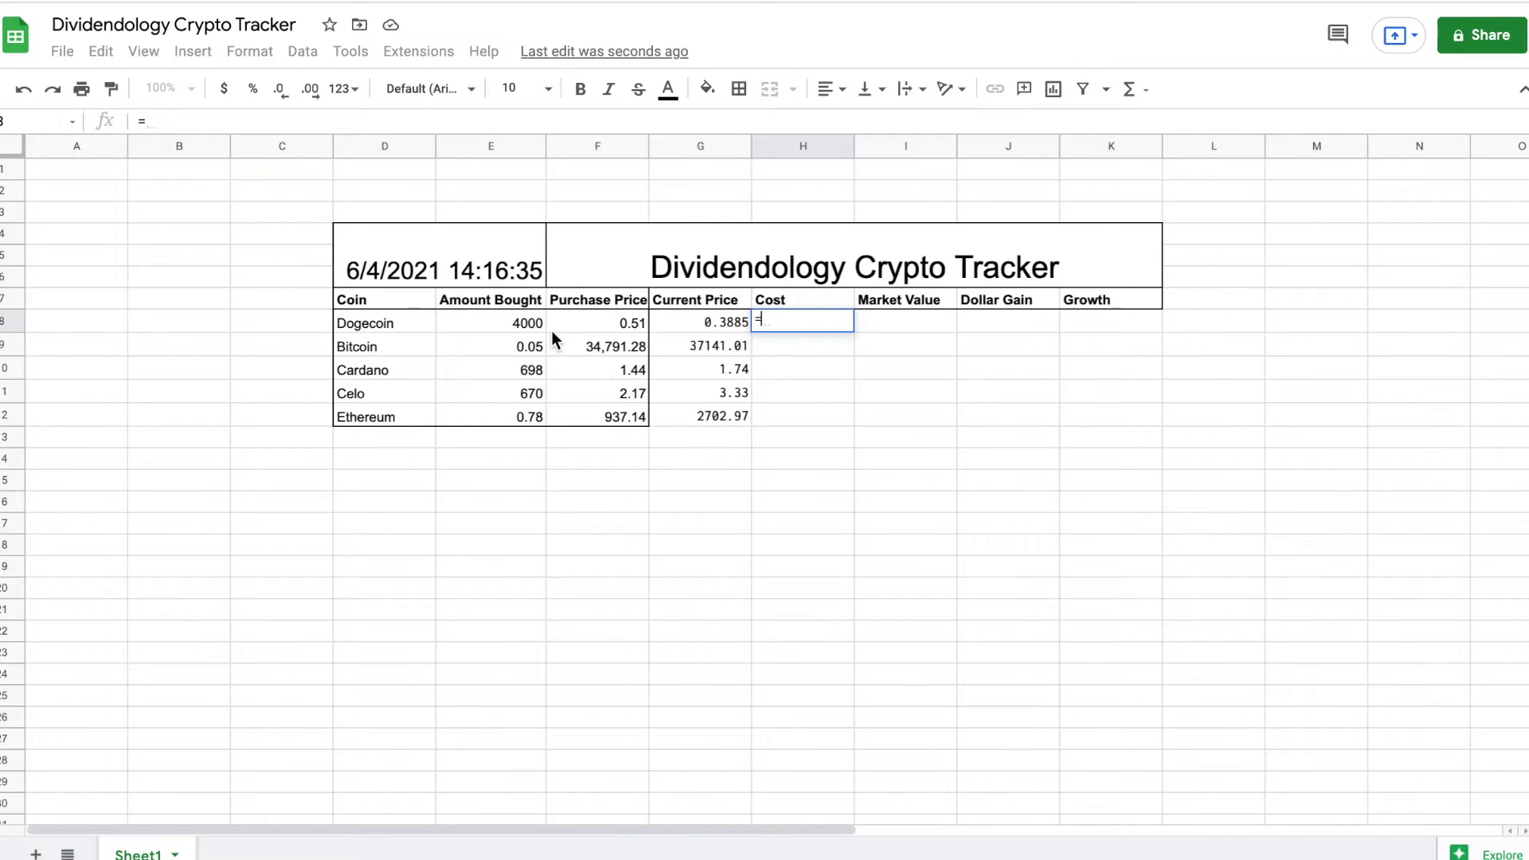
pyautogui.click(529, 322)
pyautogui.write('*')
pyautogui.click(595, 325)
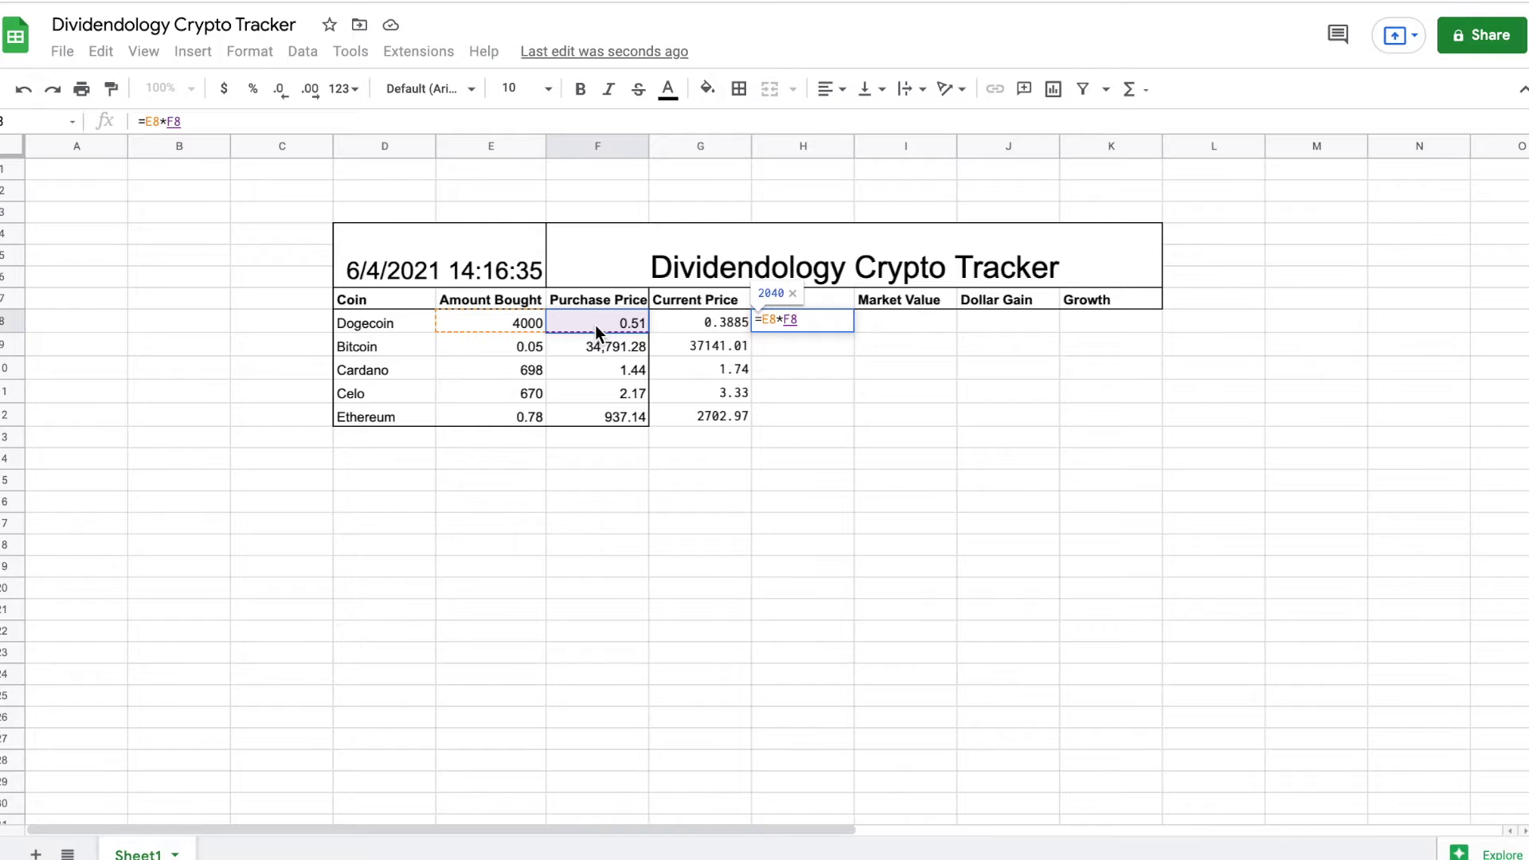
pyautogui.press('Return')
pyautogui.click(876, 452)
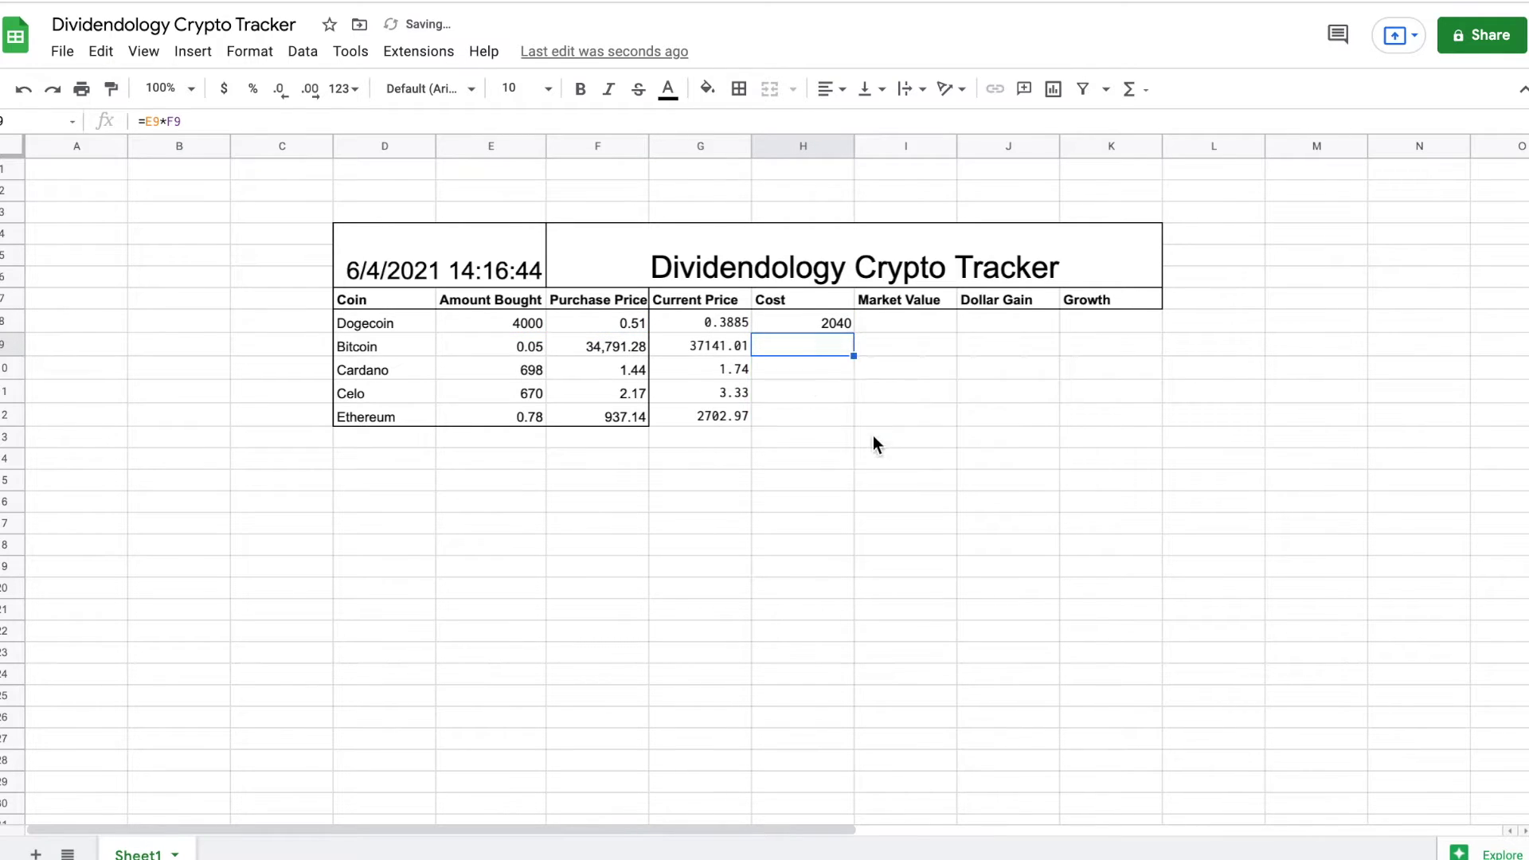
# Enter =G8*E8 in I8 for Market Value and accept the autofill for all coins.
pyautogui.click(908, 327)
pyautogui.write('=')
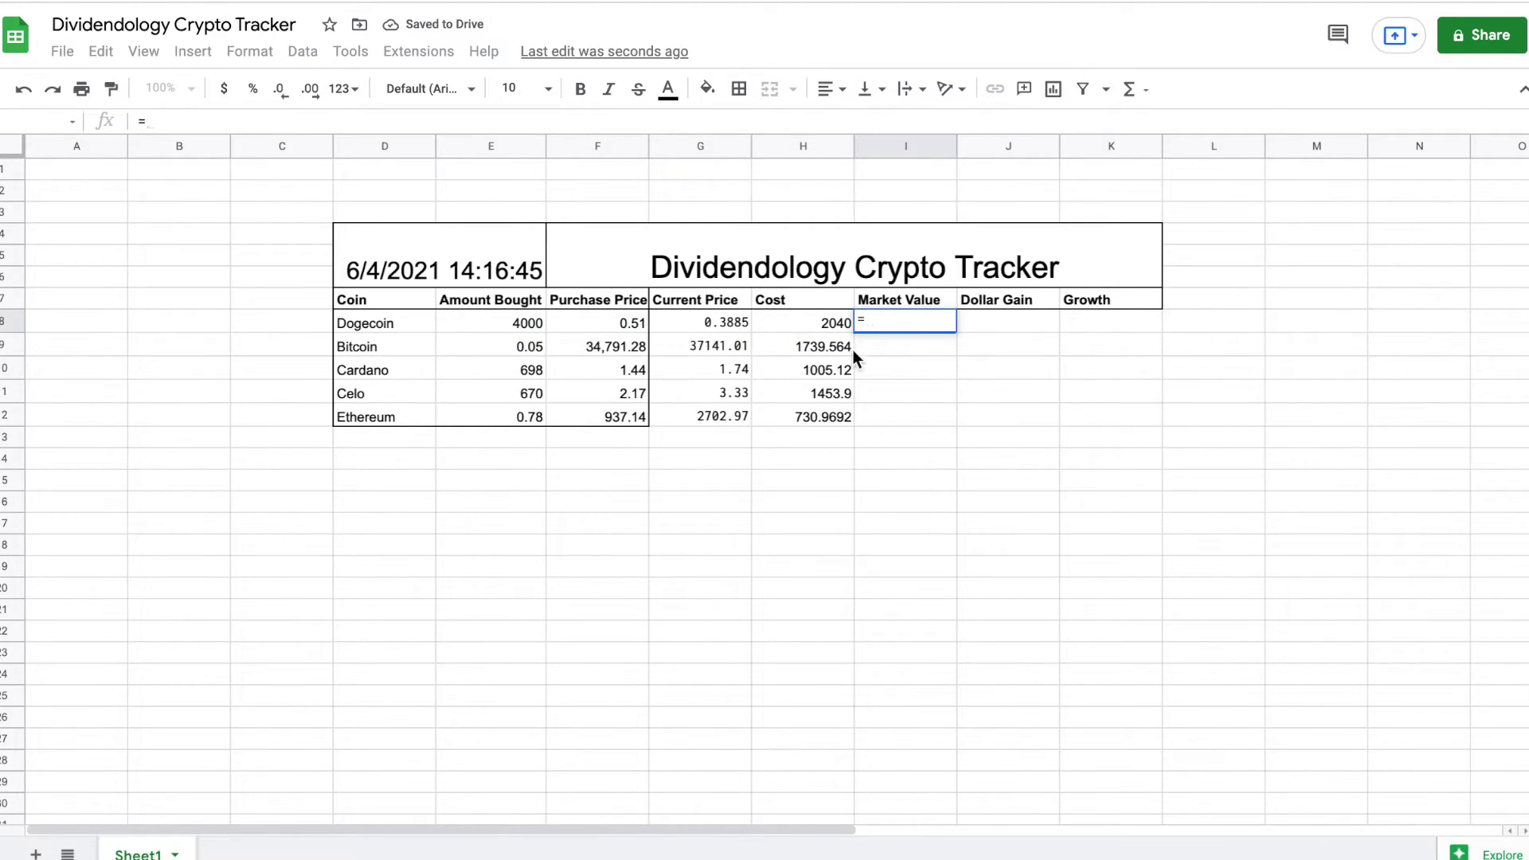
pyautogui.click(707, 323)
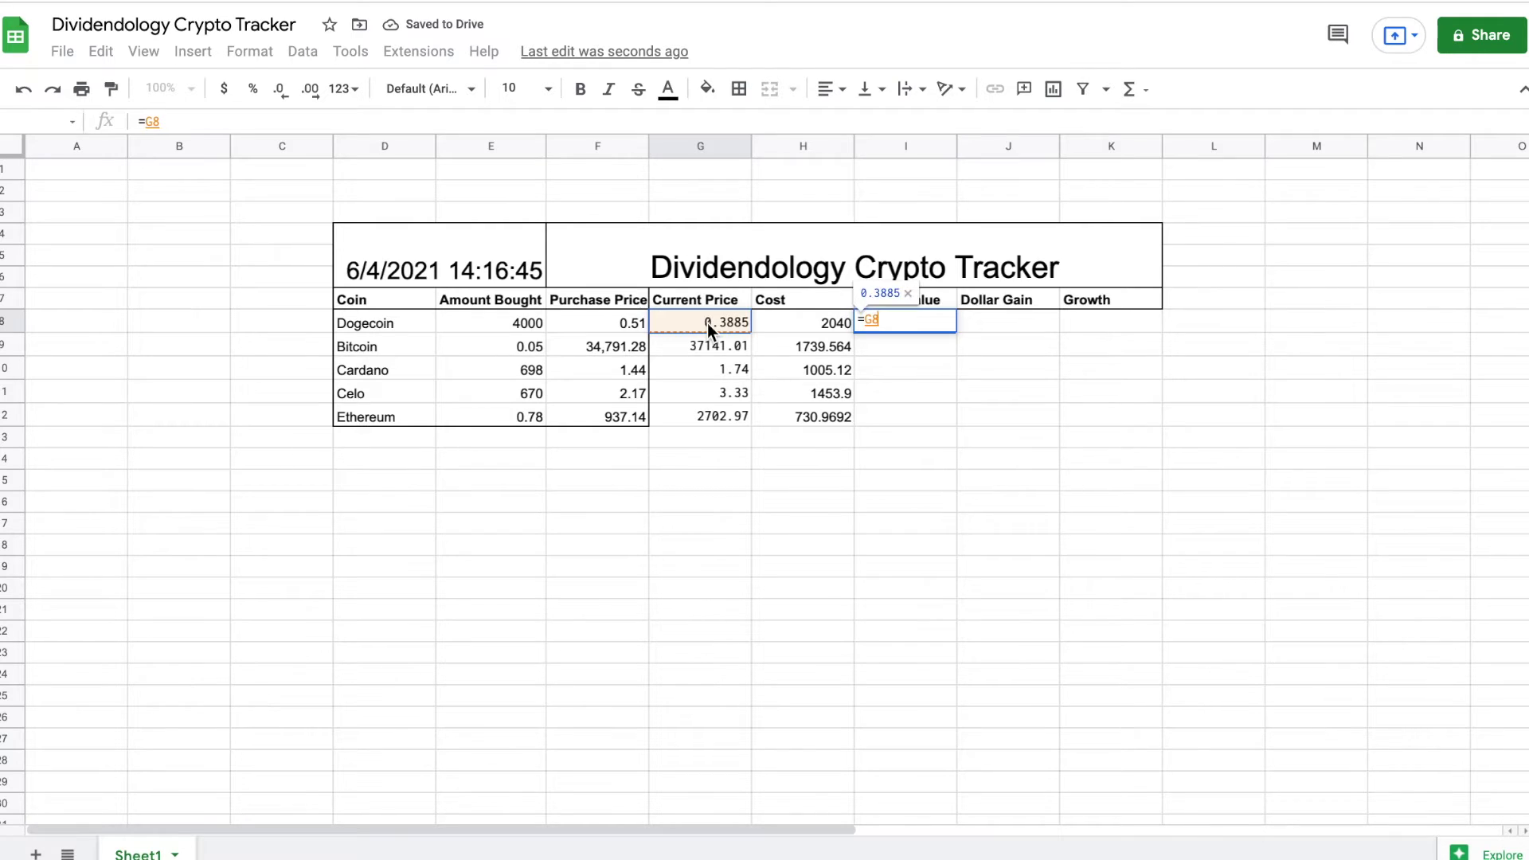
pyautogui.write('*')
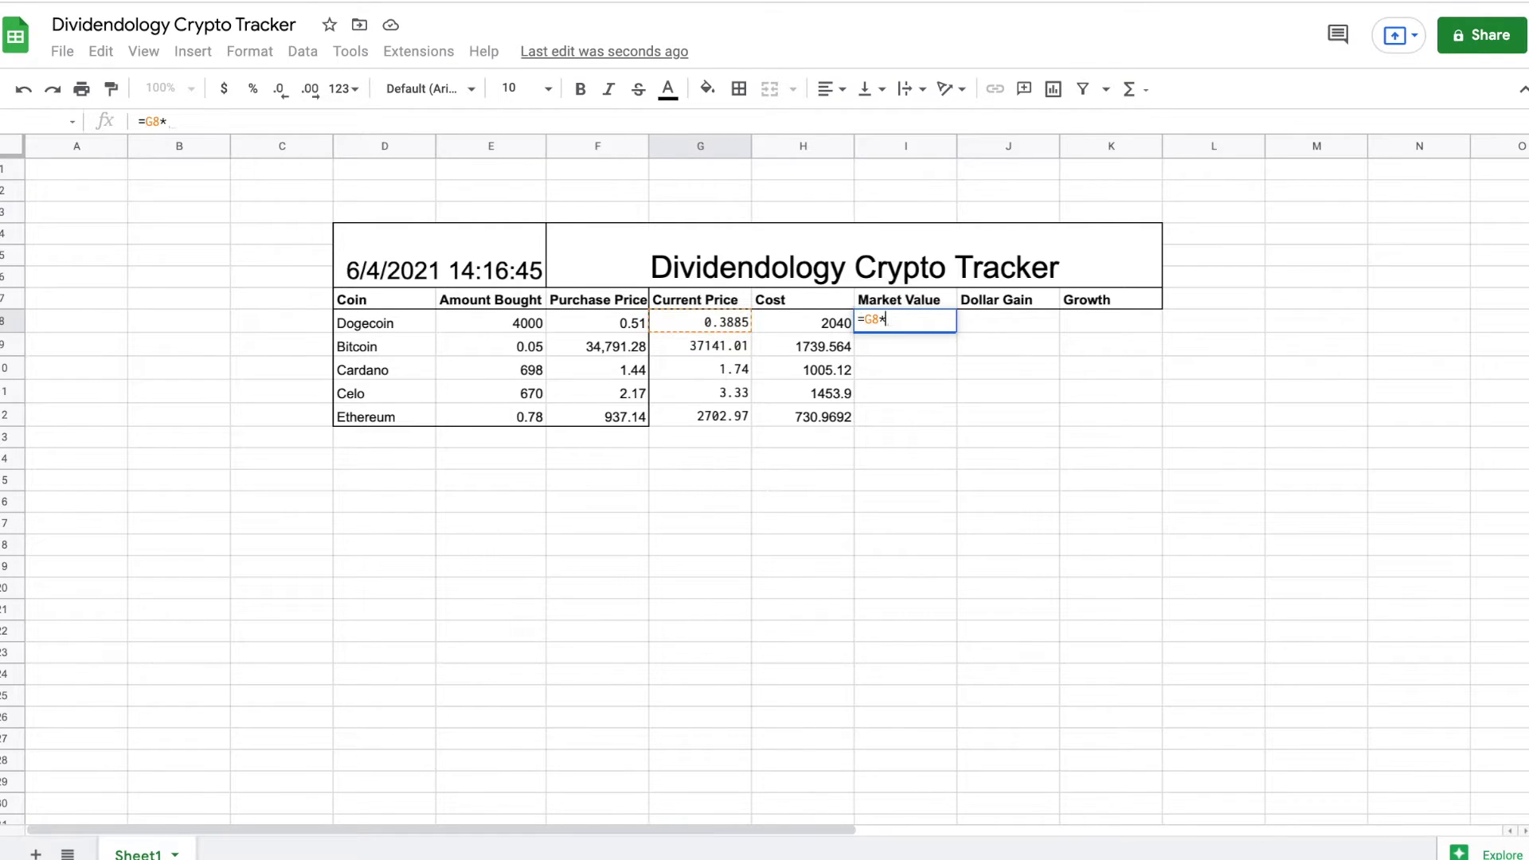
pyautogui.click(528, 322)
pyautogui.press('Return')
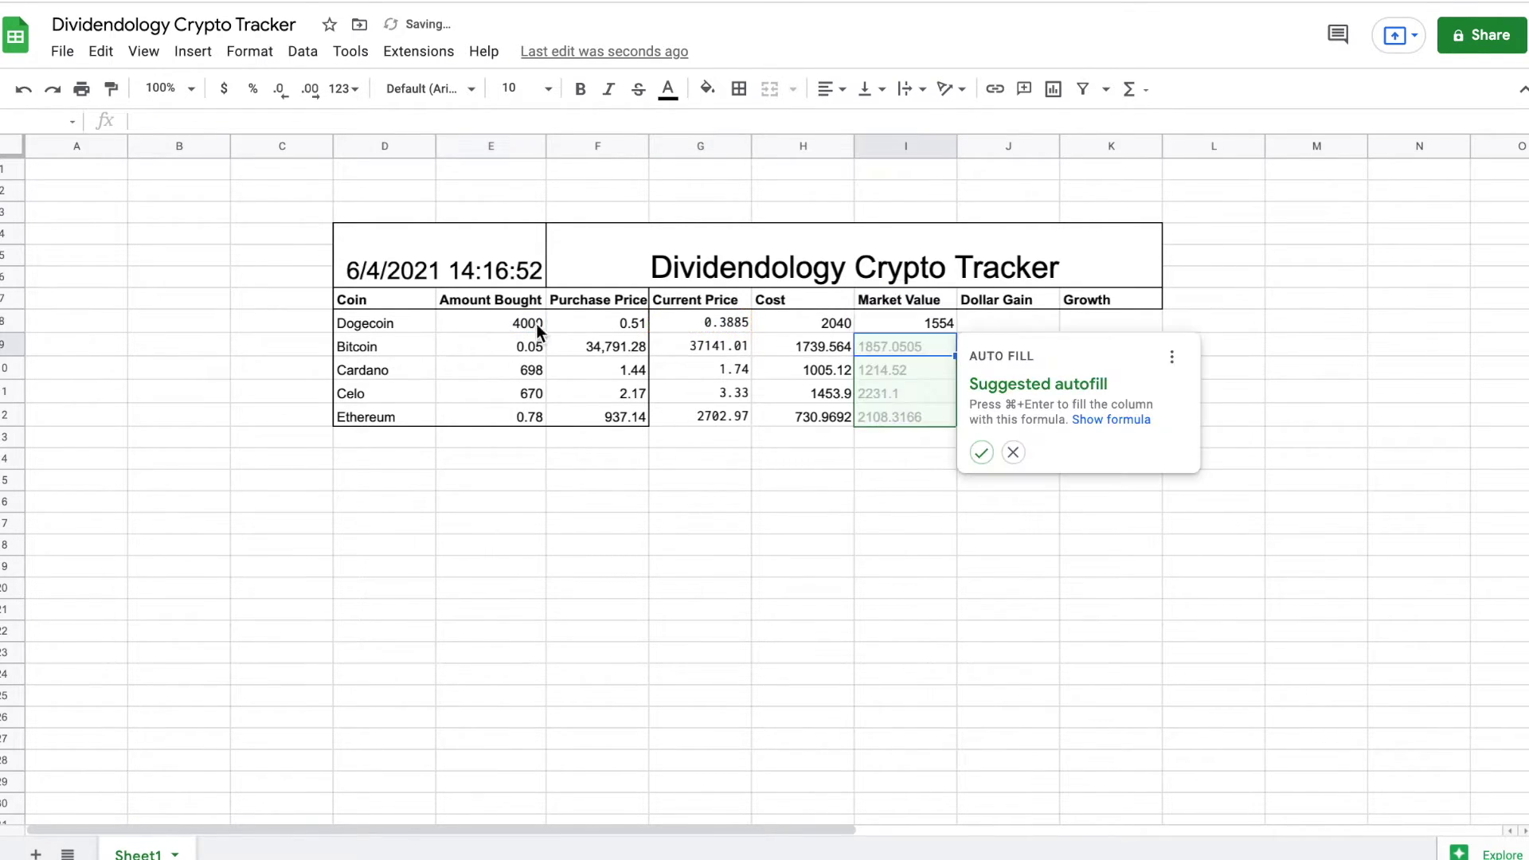
pyautogui.click(981, 453)
pyautogui.click(1007, 323)
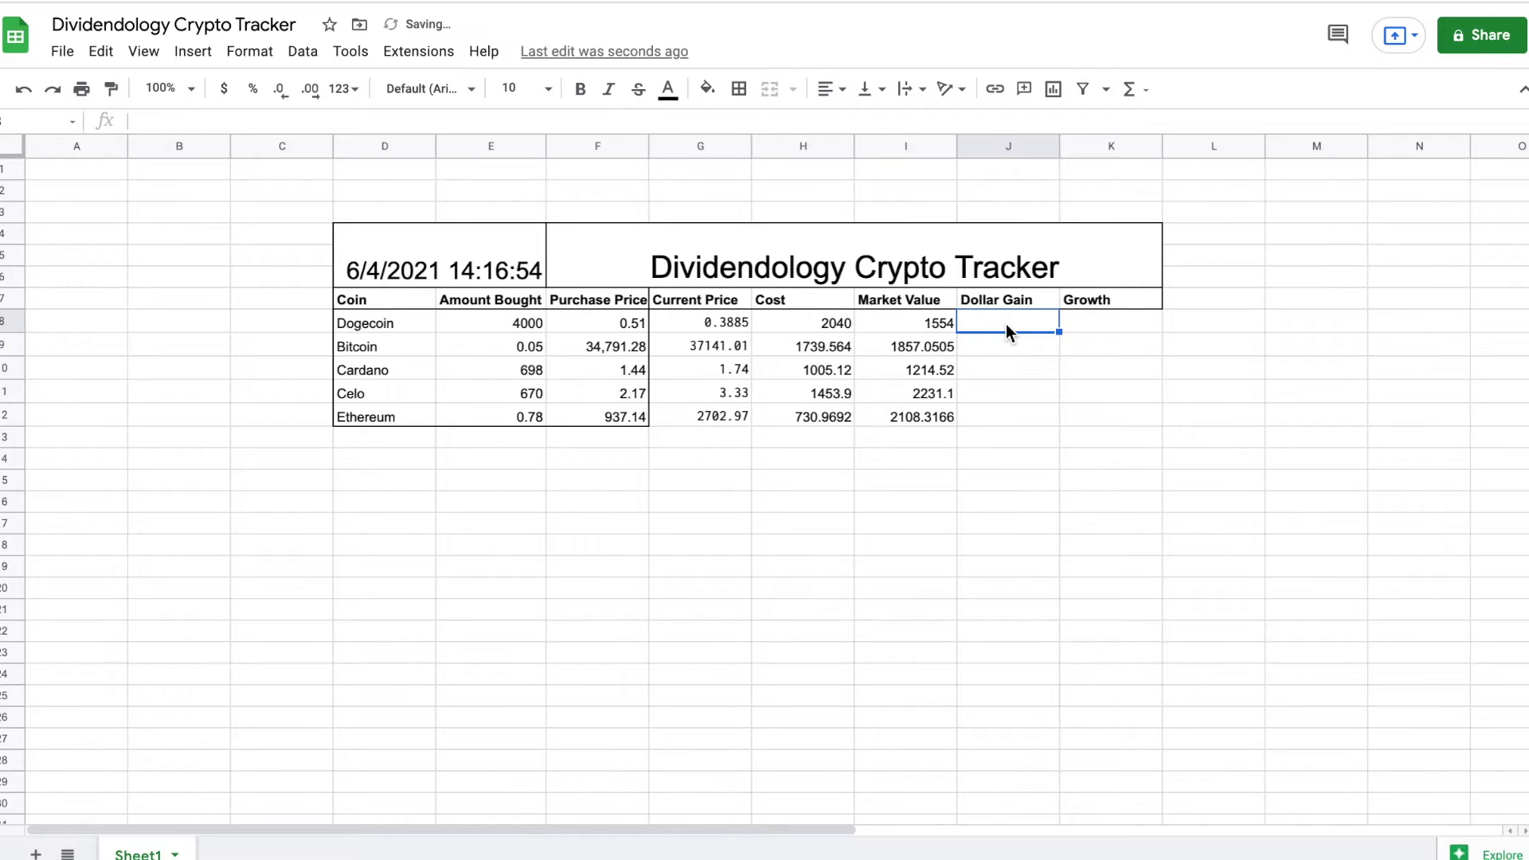
# Enter =I8-H8 in J8 for Dollar Gain and autofill it down to J12.
pyautogui.write('=')
pyautogui.click(926, 327)
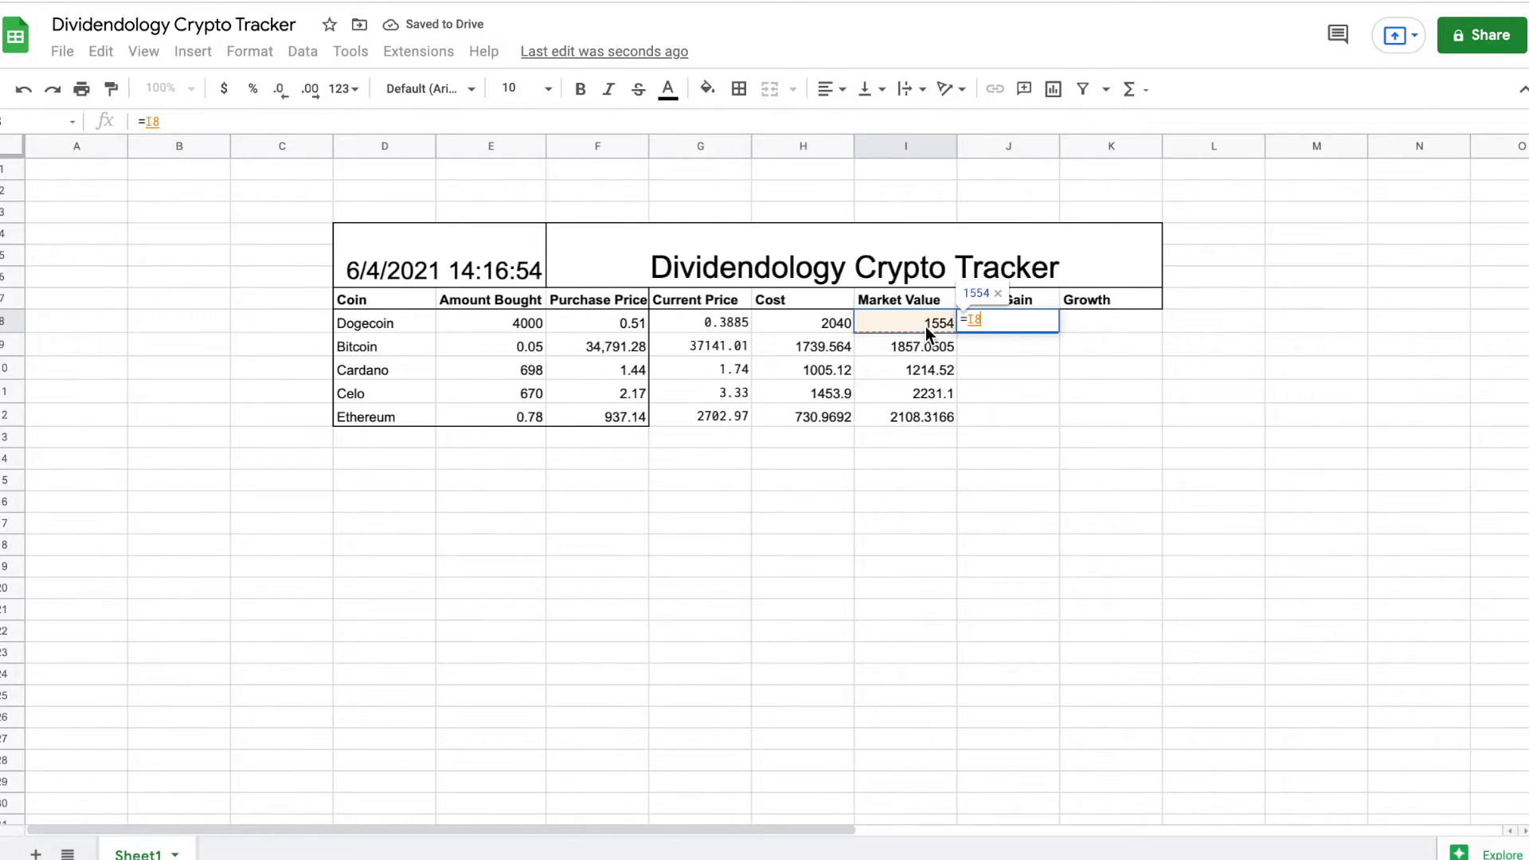
pyautogui.write('-')
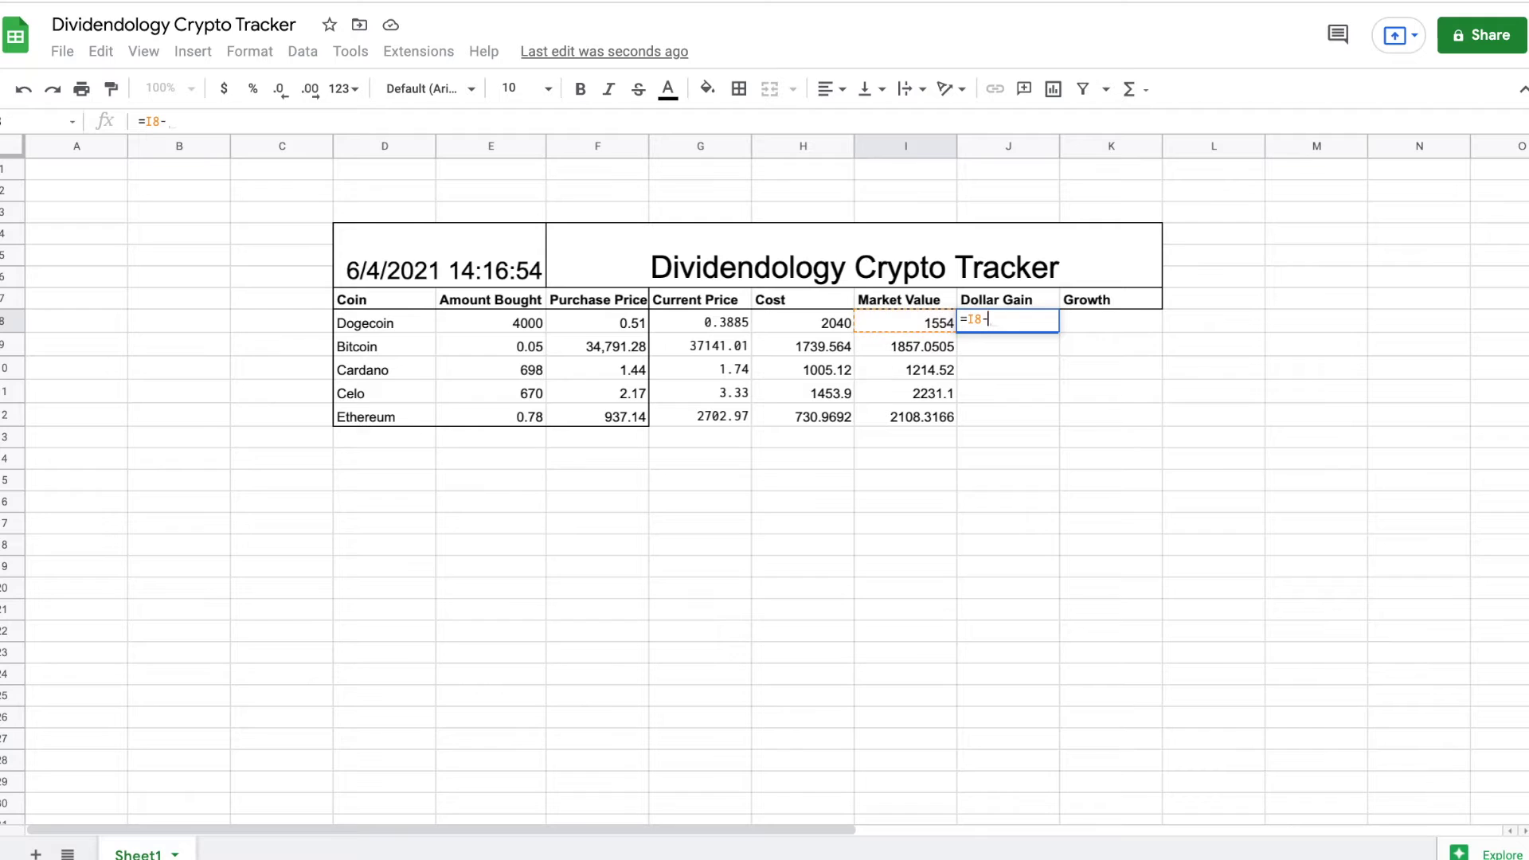
pyautogui.click(819, 321)
pyautogui.press('Return')
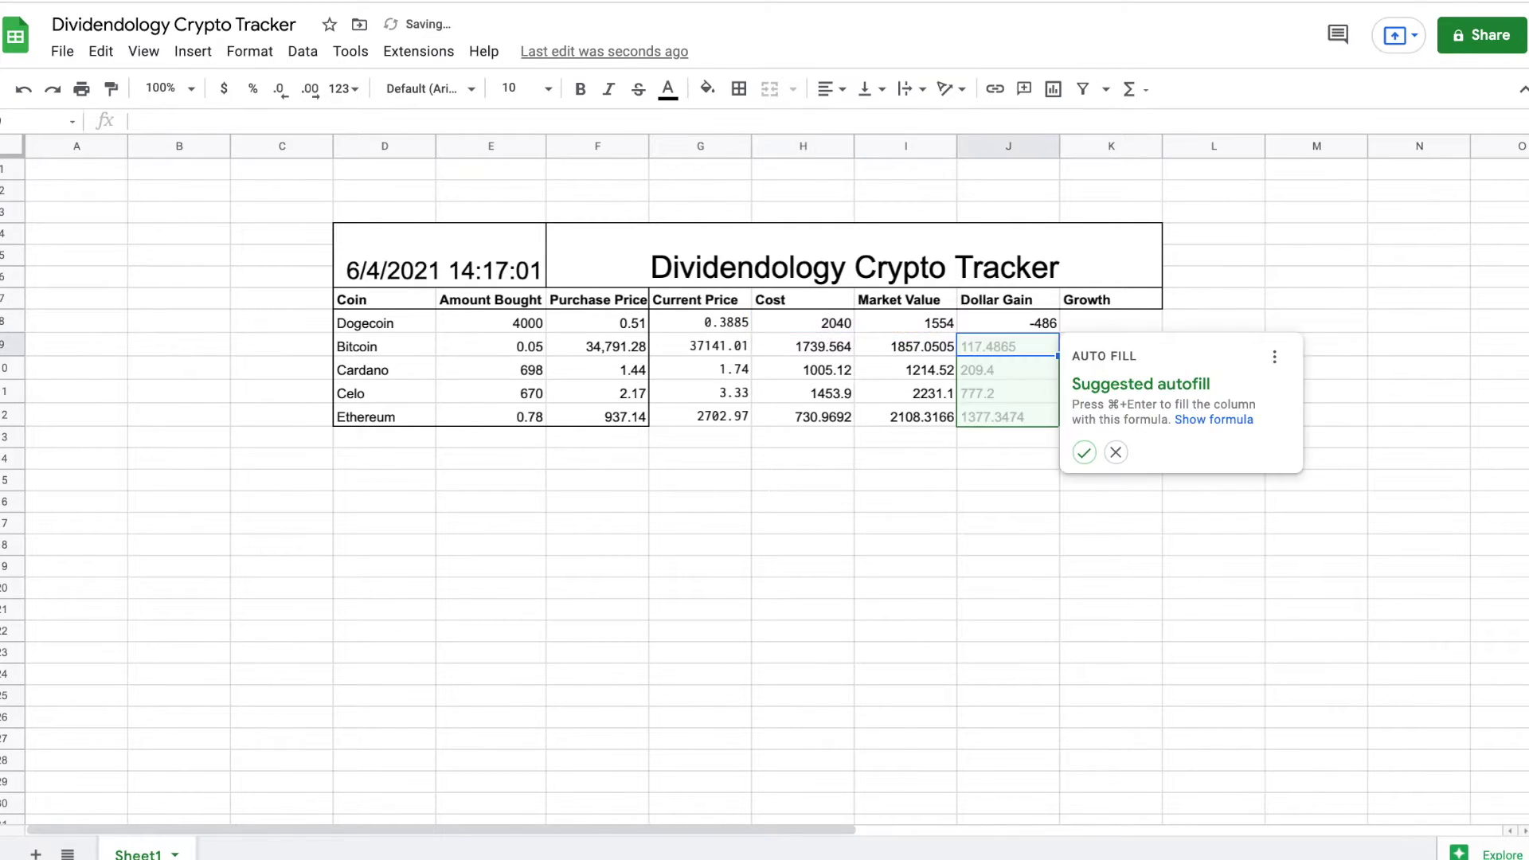
pyautogui.click(1084, 452)
pyautogui.click(1103, 324)
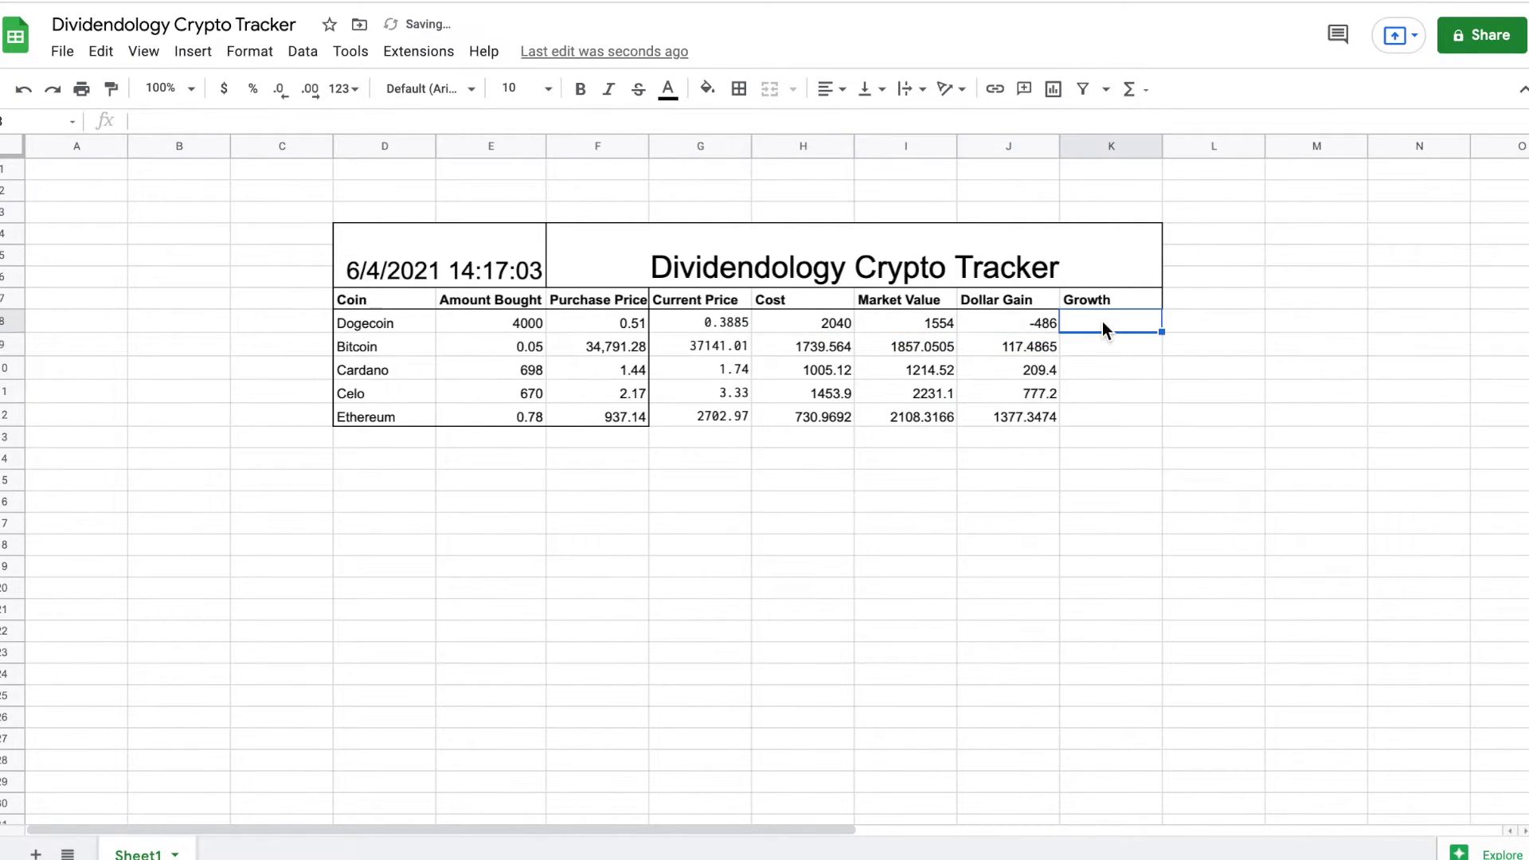
# Enter =(I8-H8)/H8 in K8 and autofill the Growth formula through K12.
pyautogui.write('=(')
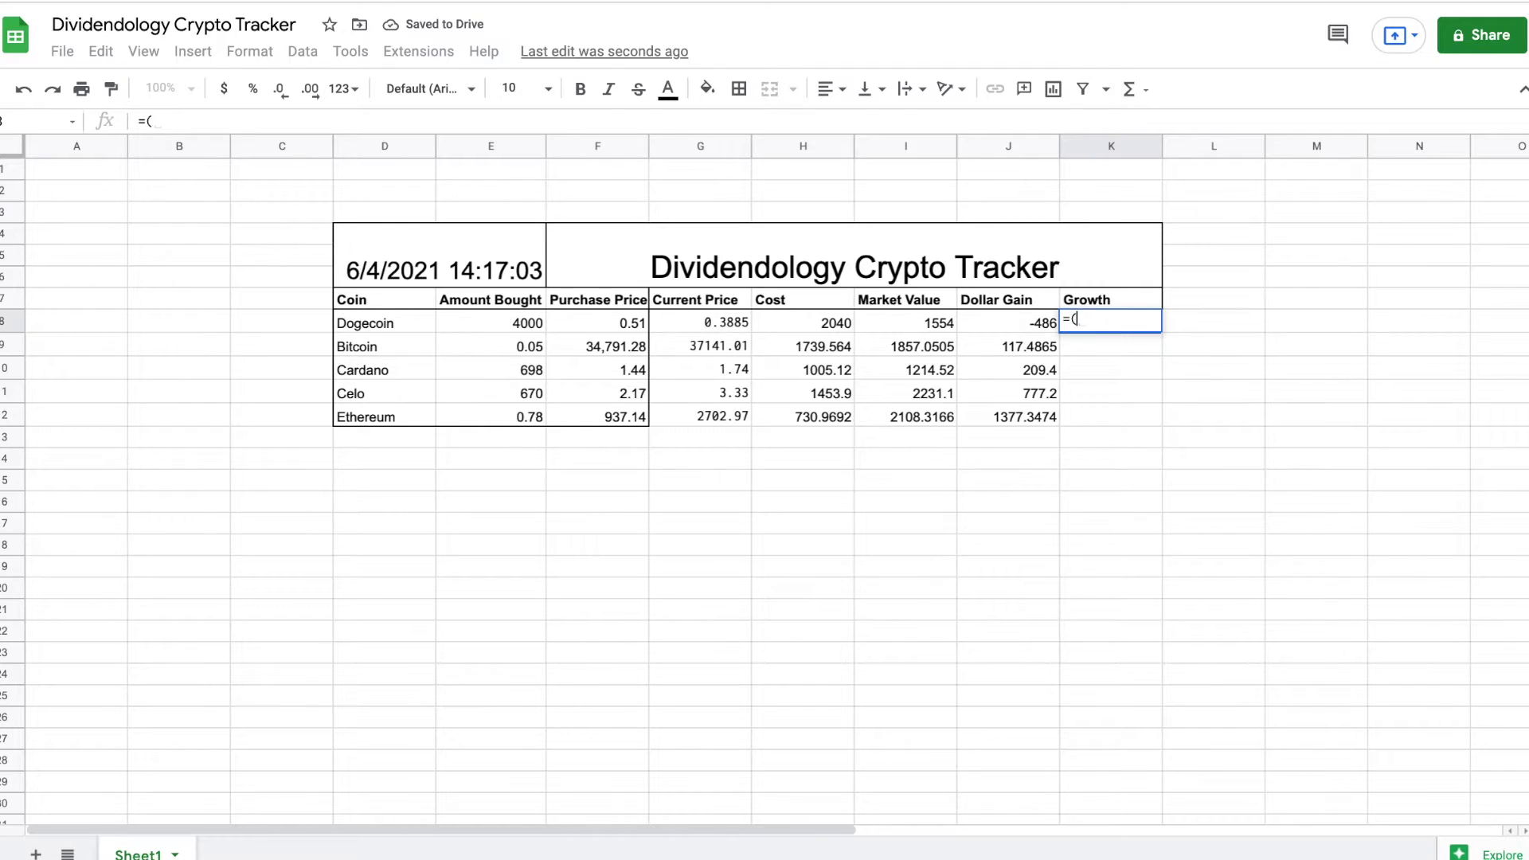
pyautogui.click(937, 323)
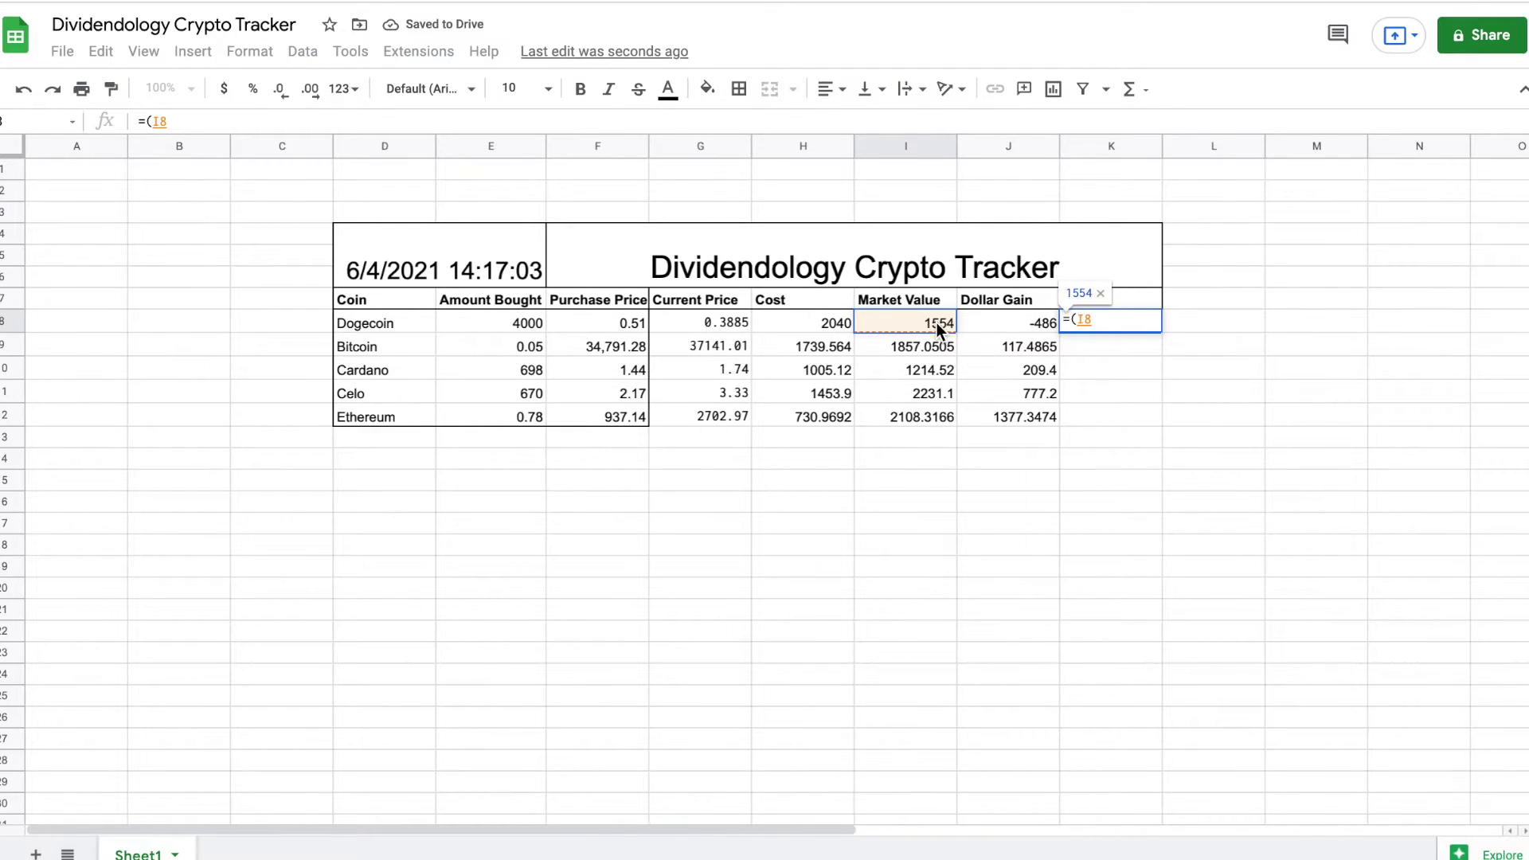
pyautogui.write('-')
pyautogui.click(819, 326)
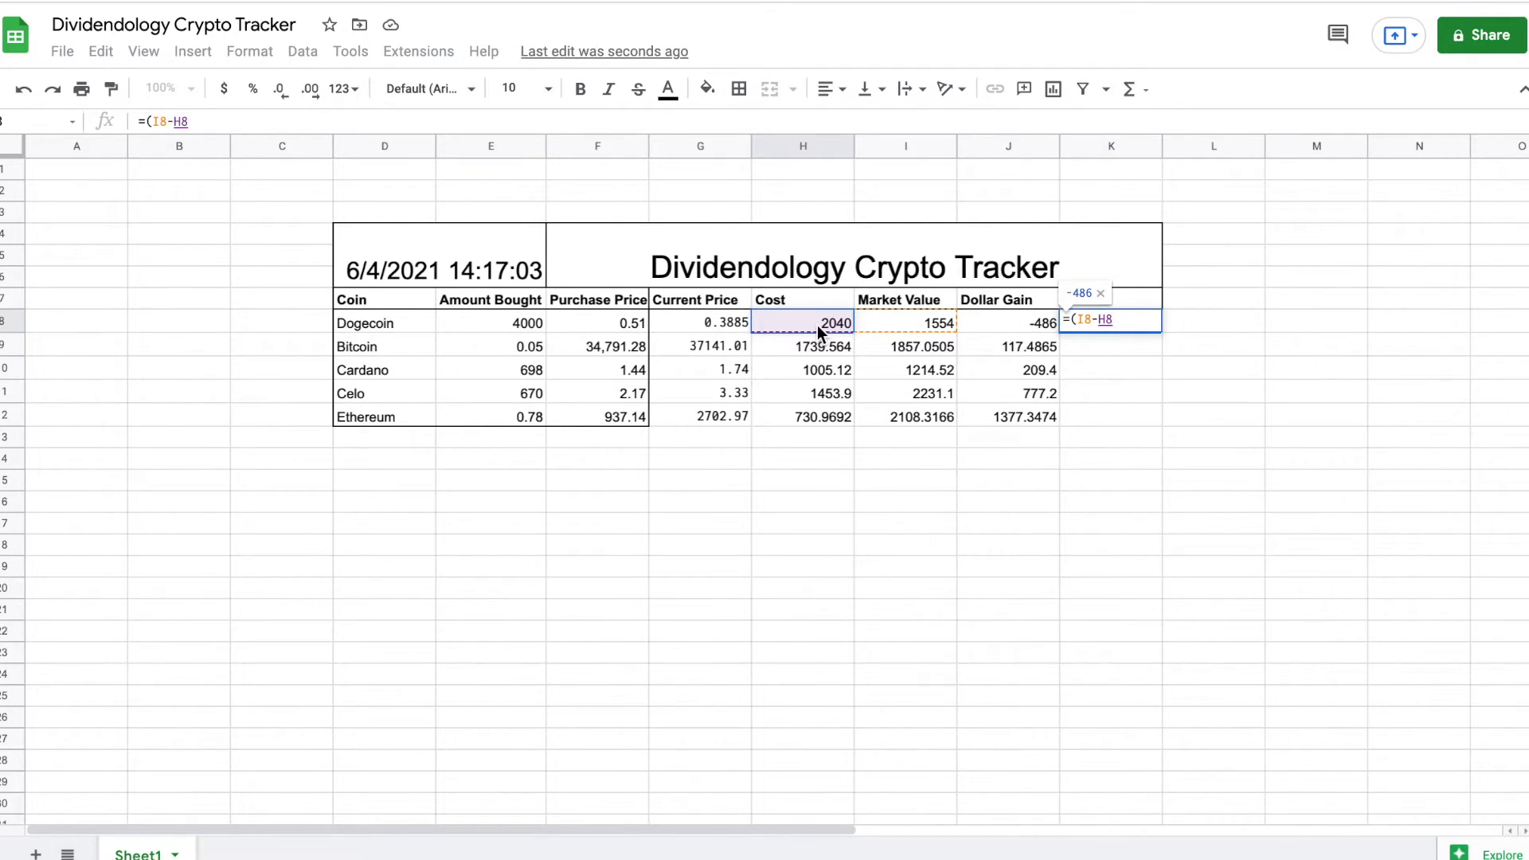
pyautogui.write(')/')
pyautogui.click(792, 322)
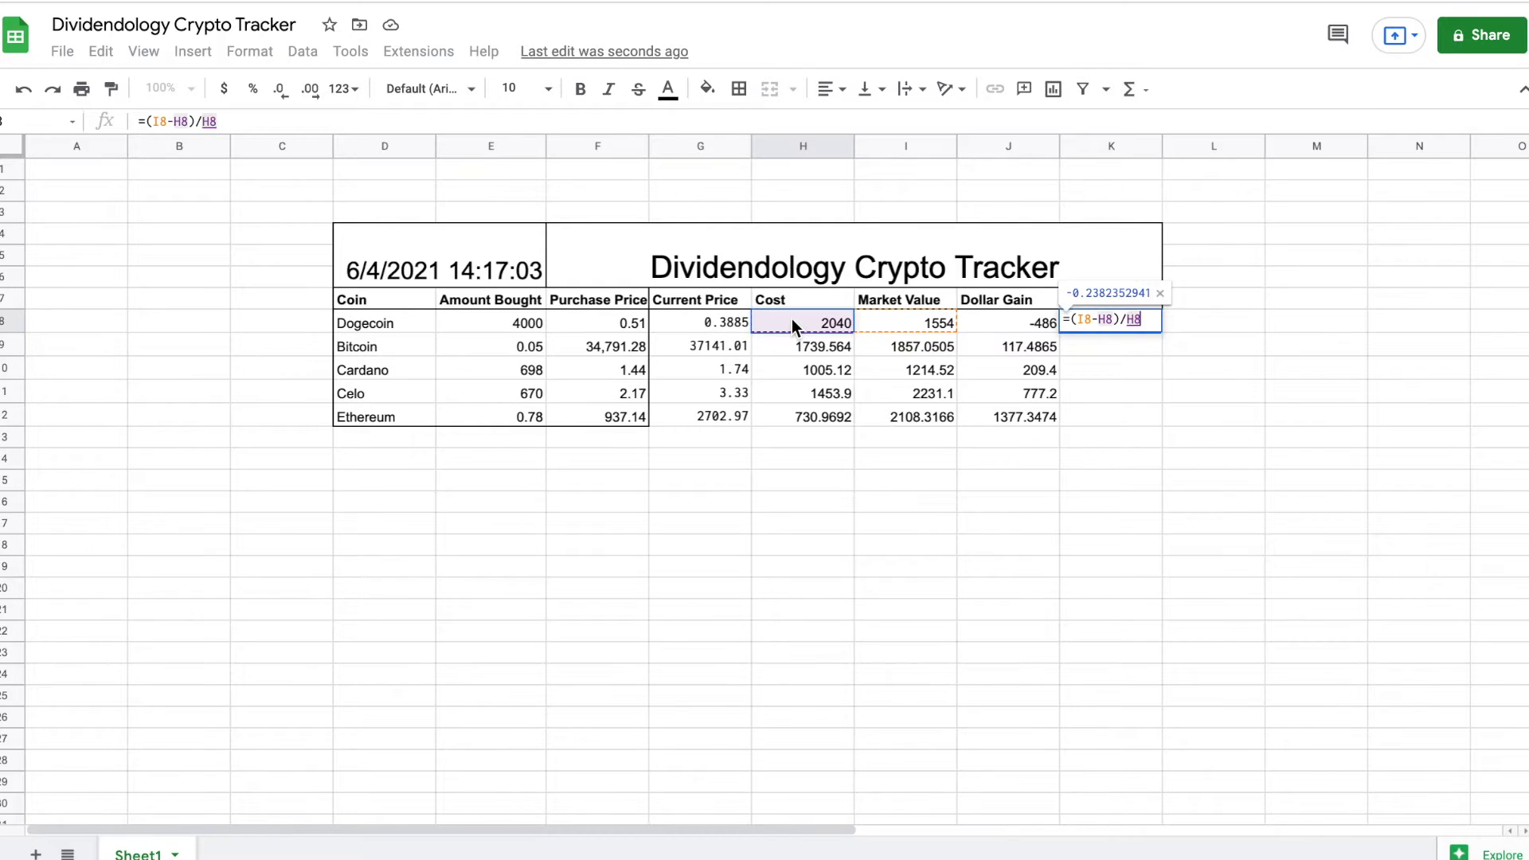
pyautogui.press('Return')
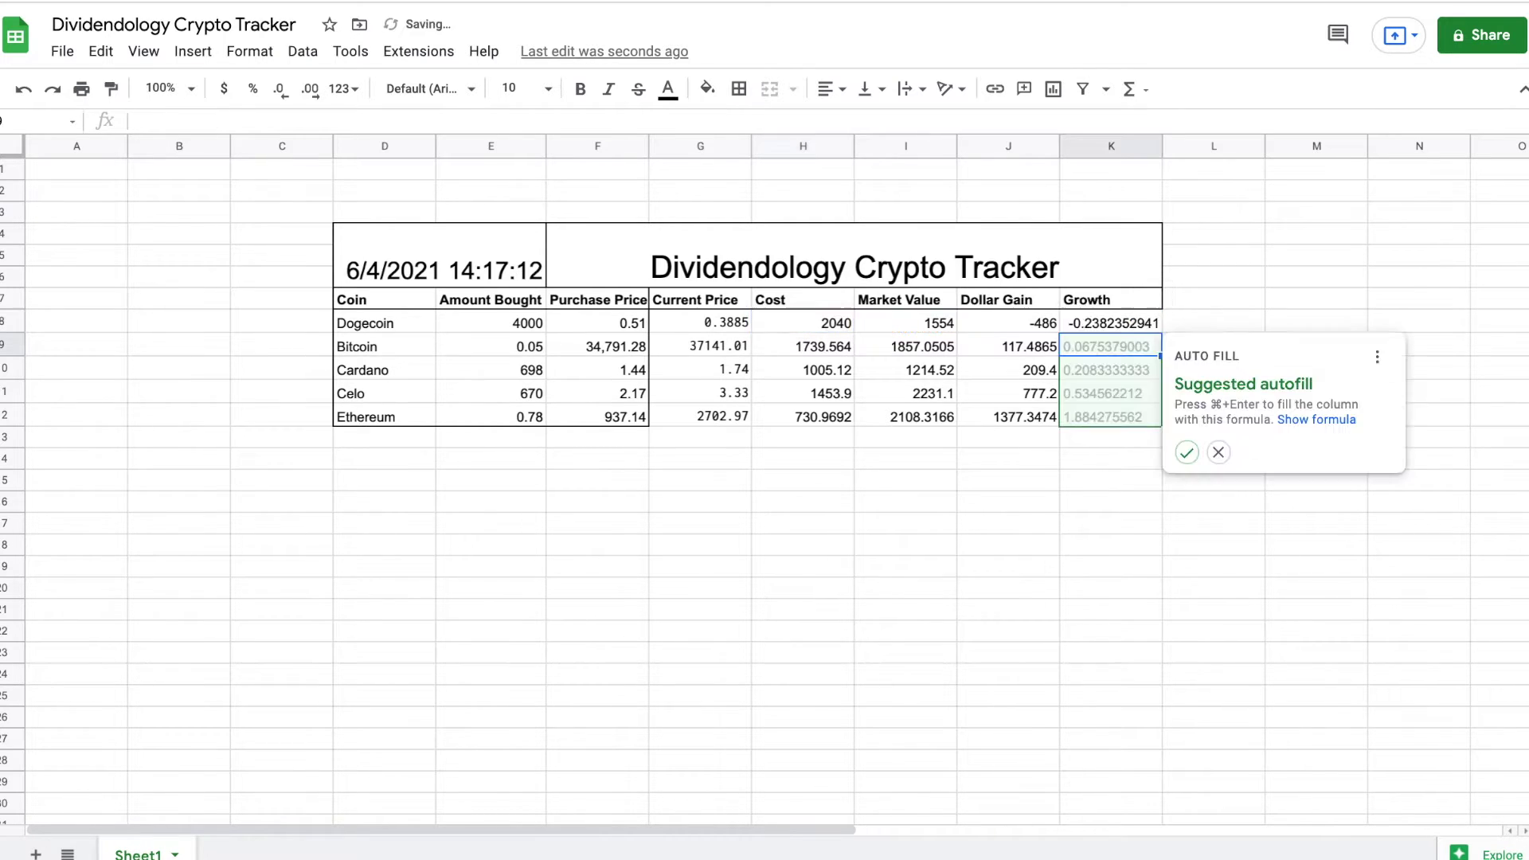
pyautogui.click(1186, 452)
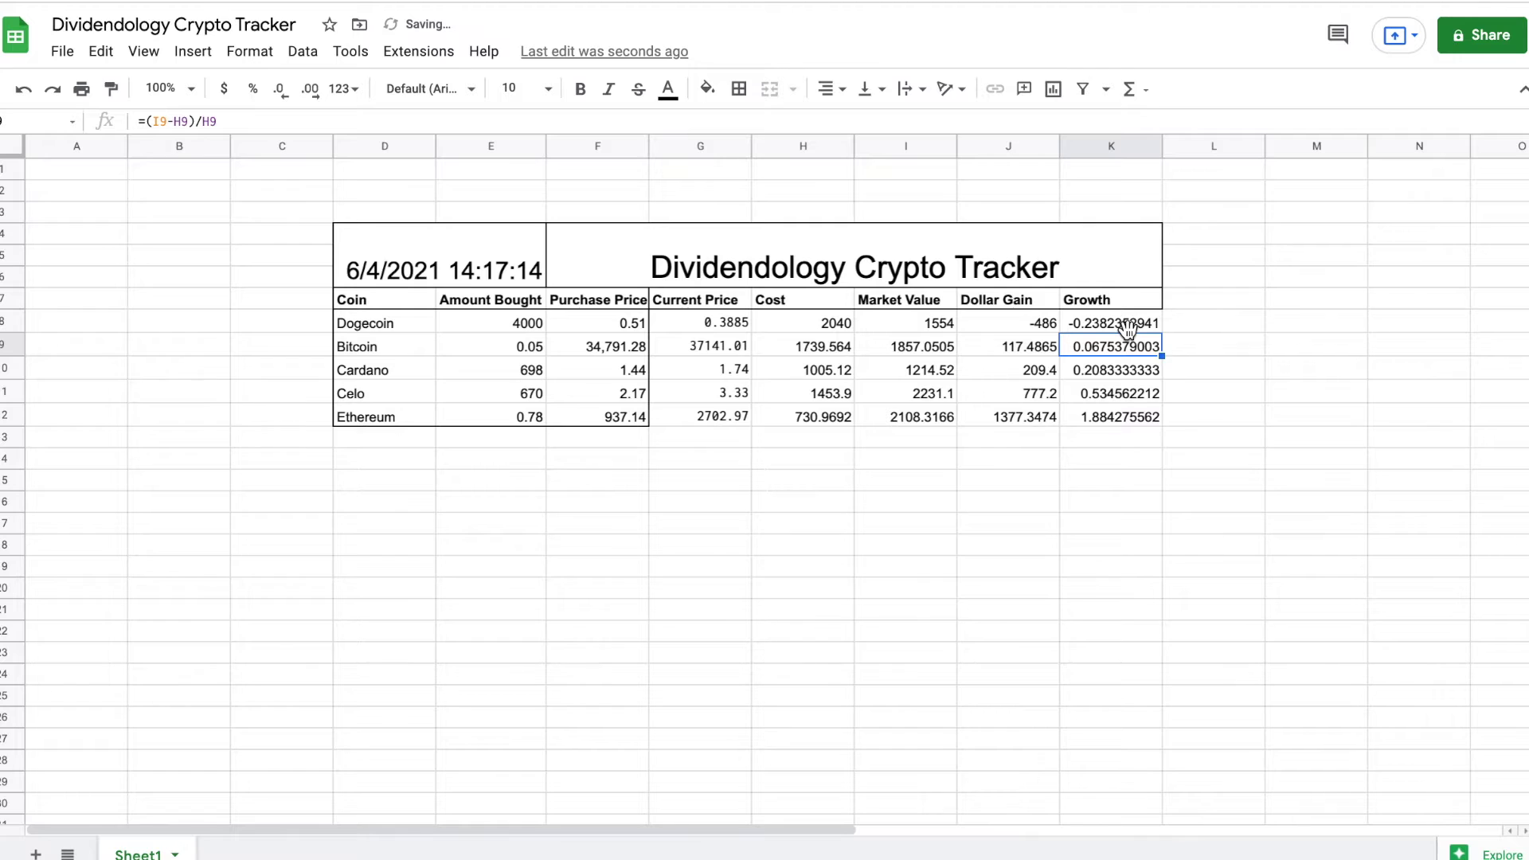
pyautogui.moveTo(1127, 325); pyautogui.dragTo(1112, 413)
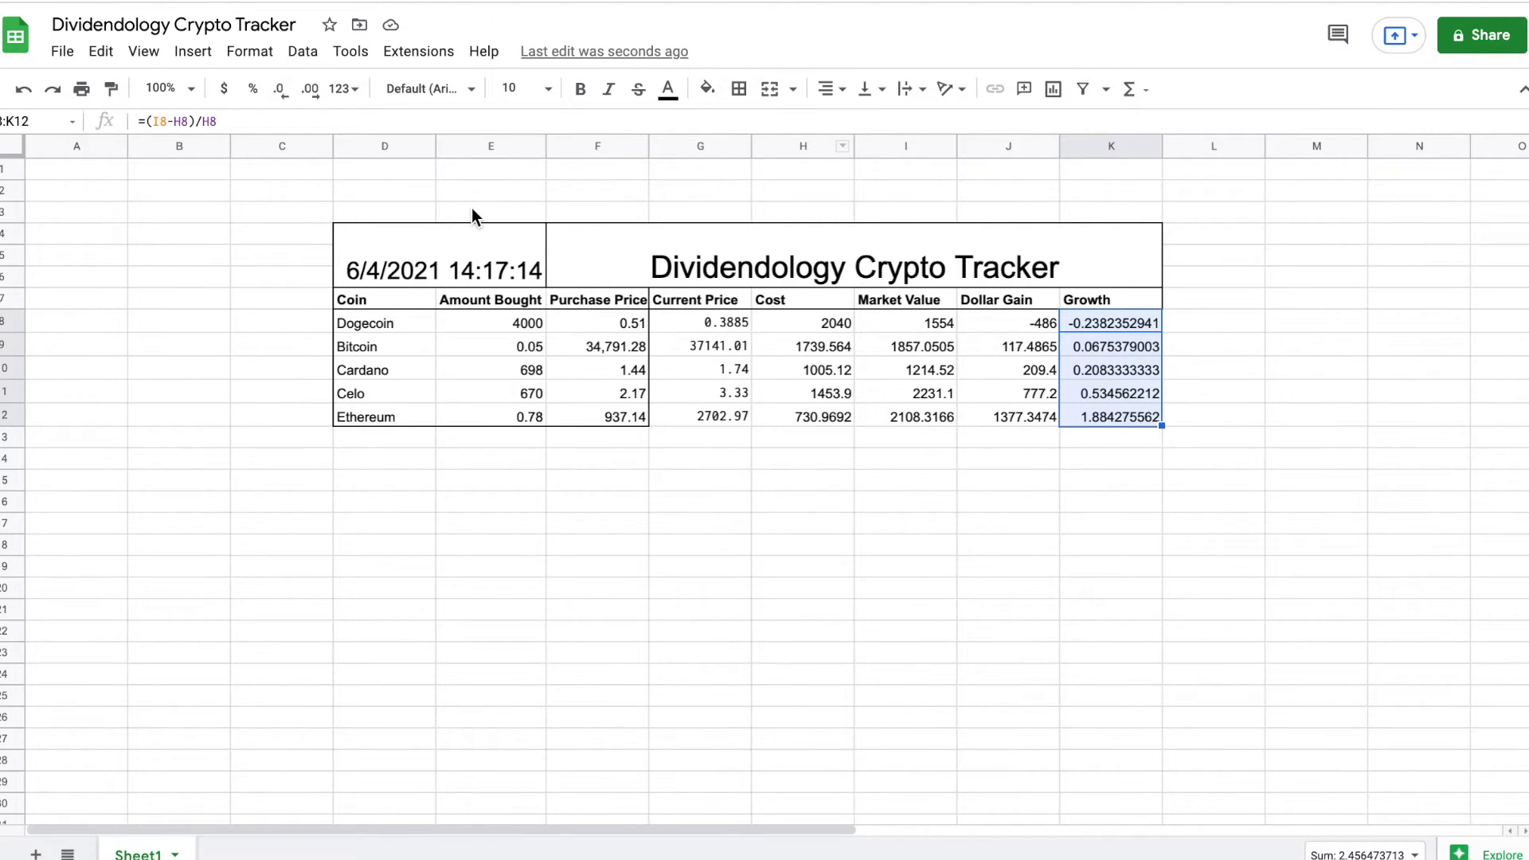
# Format Growth K8:K12 as percentages and draw an outer border around G7:K12.
pyautogui.click(253, 89)
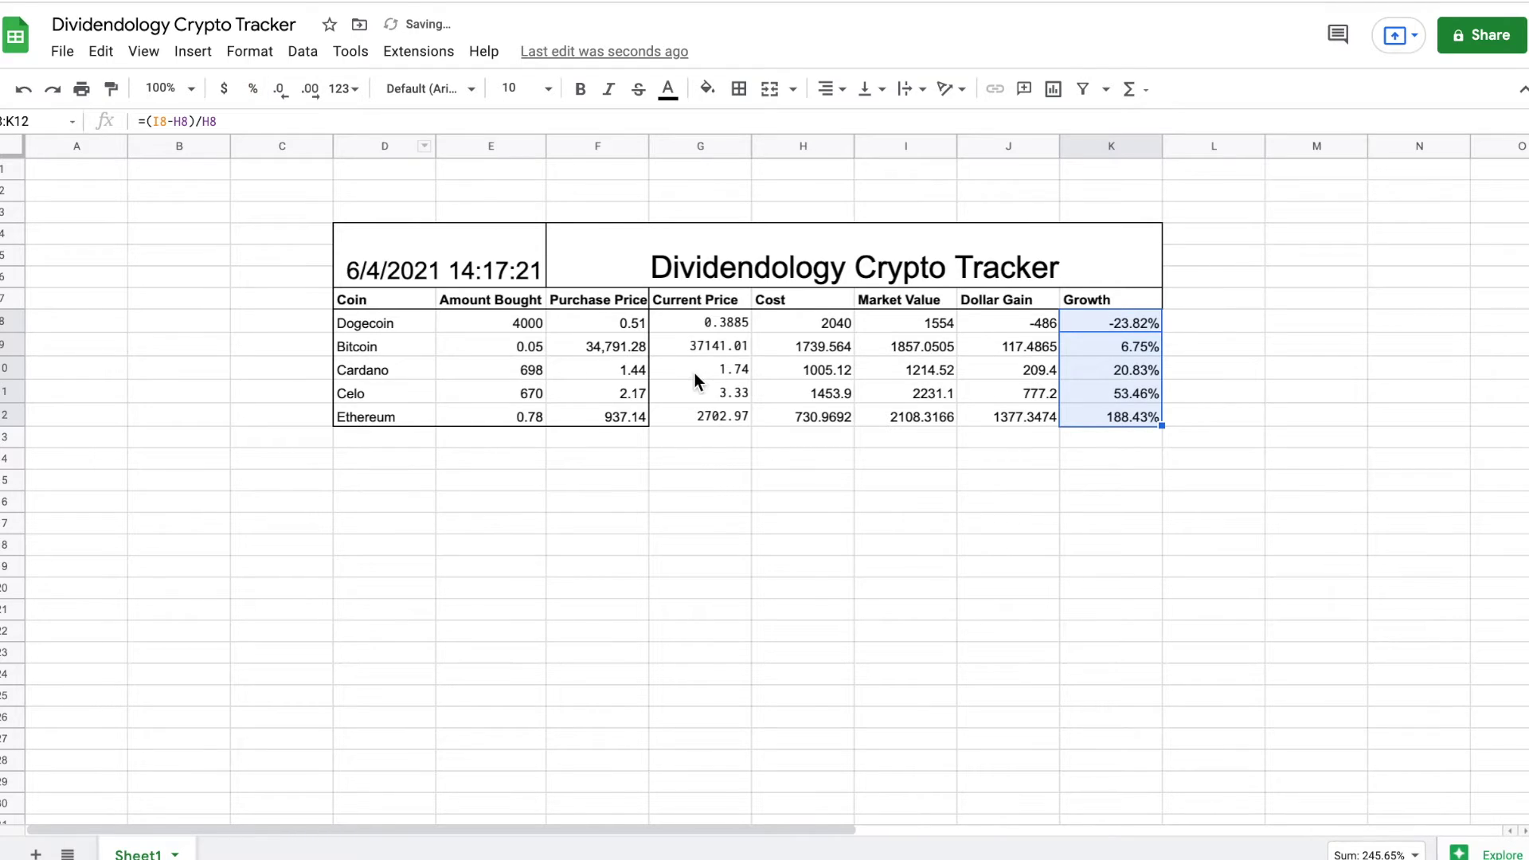
pyautogui.click(841, 462)
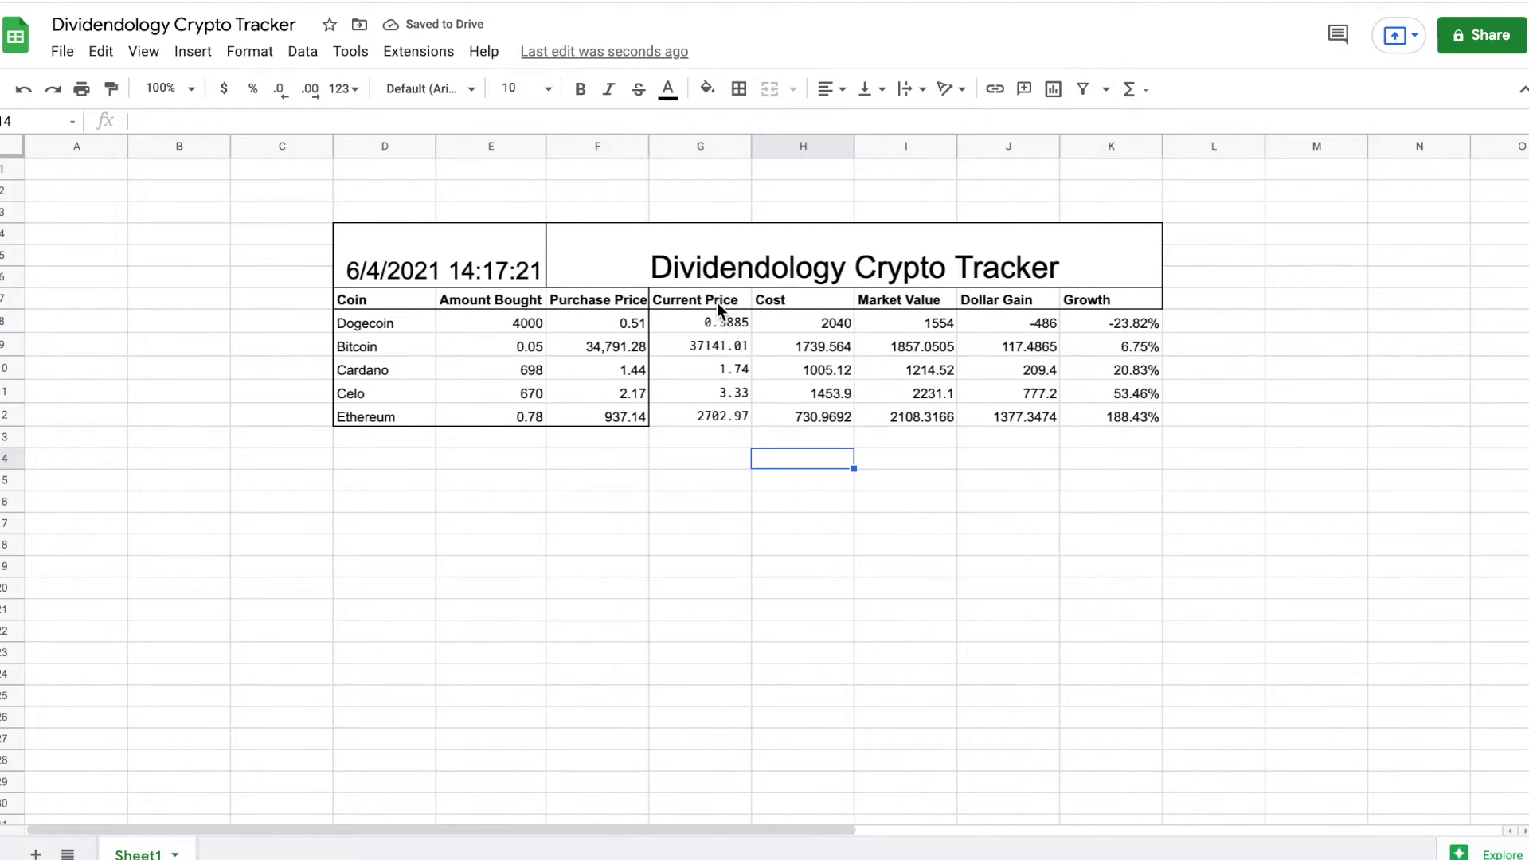
pyautogui.moveTo(732, 301); pyautogui.dragTo(1101, 413)
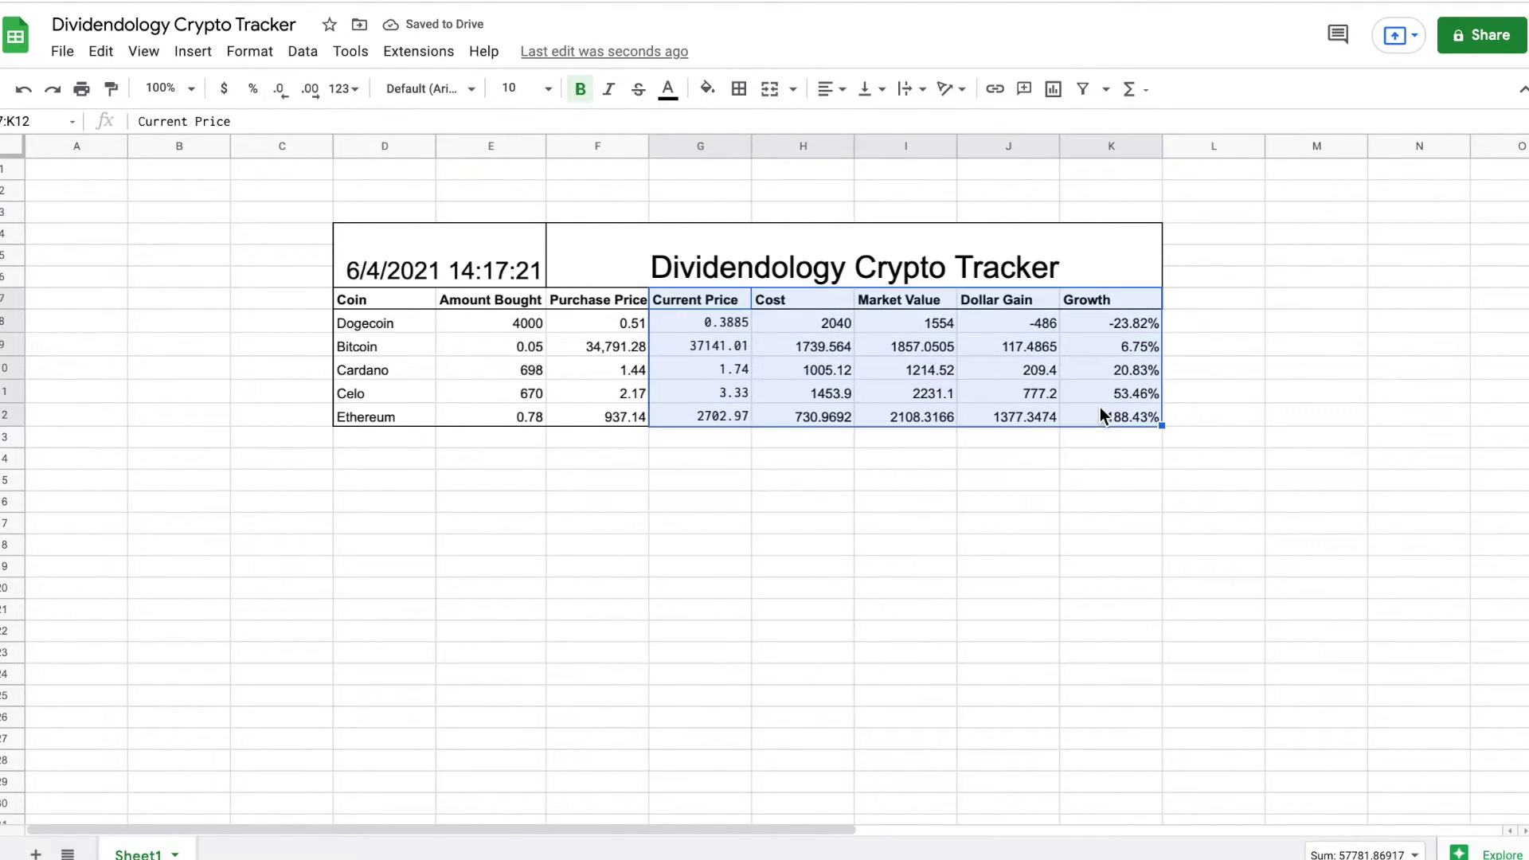
pyautogui.click(739, 89)
pyautogui.click(852, 128)
pyautogui.click(1213, 286)
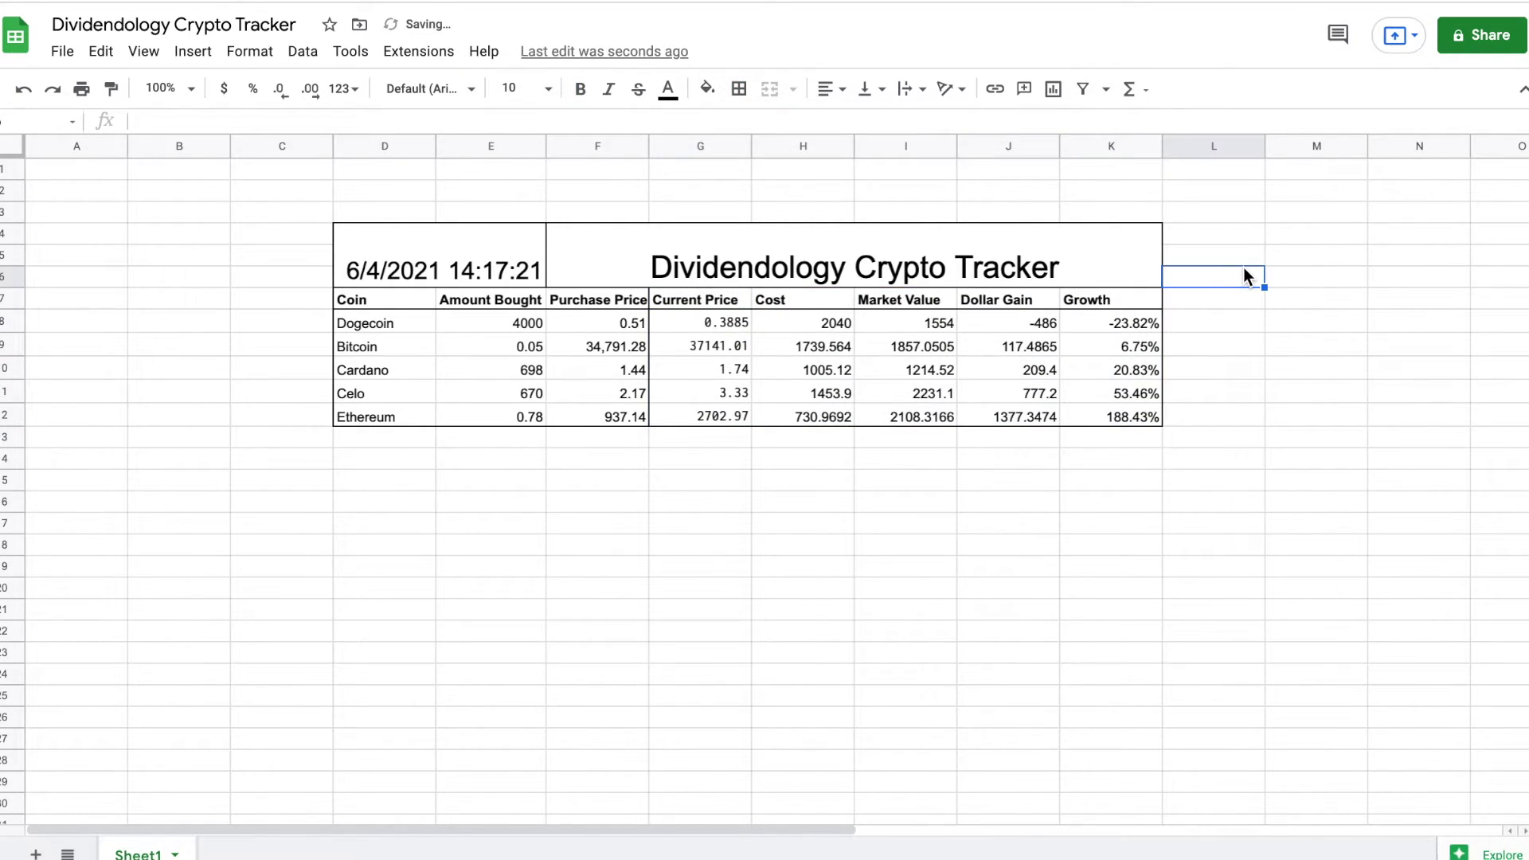
pyautogui.click(1171, 320)
pyautogui.hscroll(2, 1036, 398)
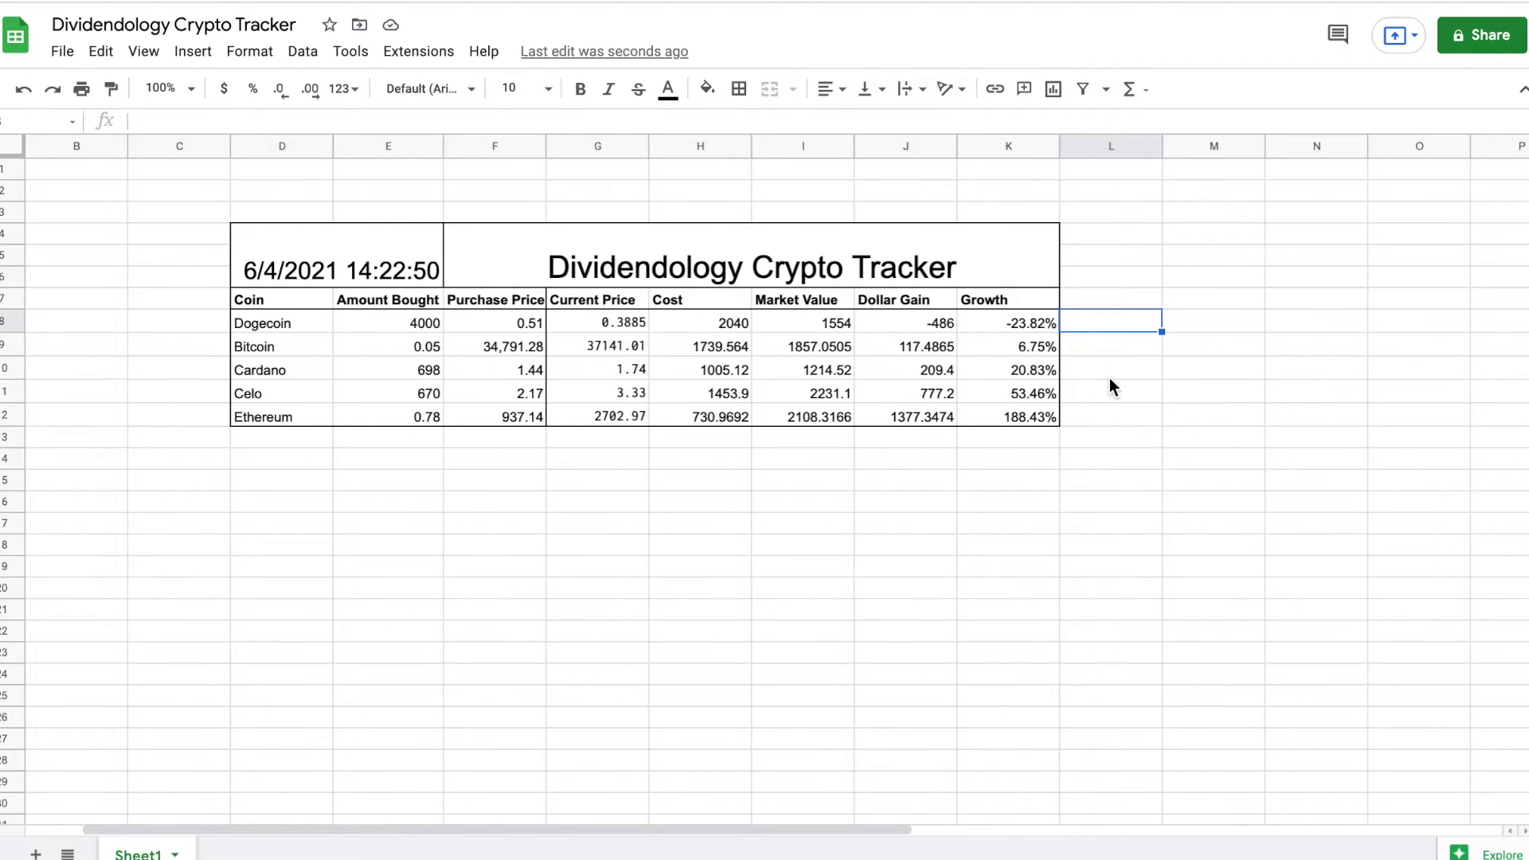
pyautogui.moveTo(934, 327); pyautogui.dragTo(924, 409)
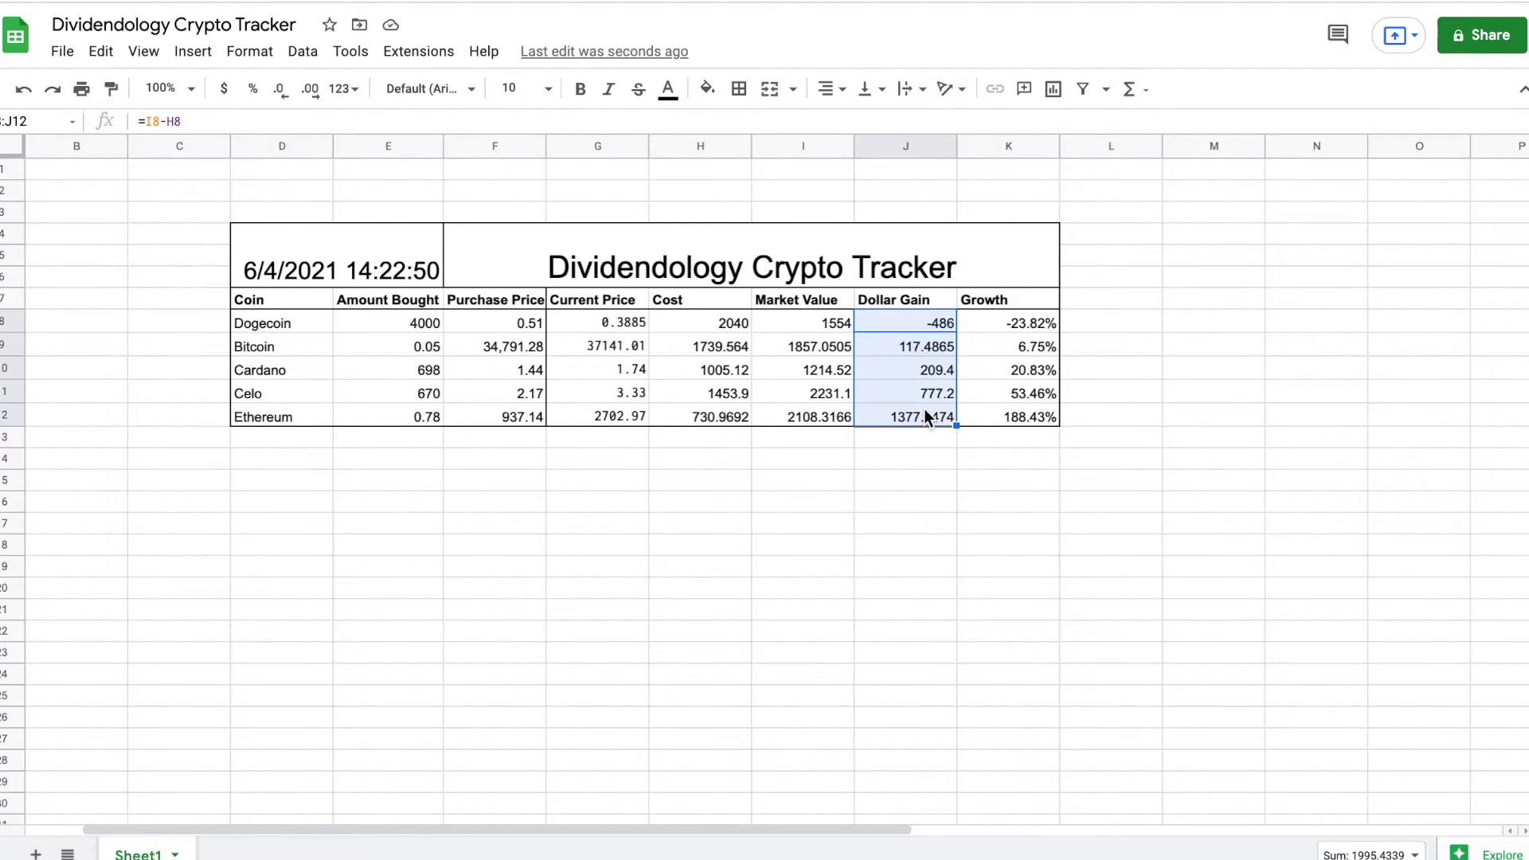
# Add a conditional formatting rule shading Dollar Gain values greater than 0 green.
pyautogui.click(249, 53)
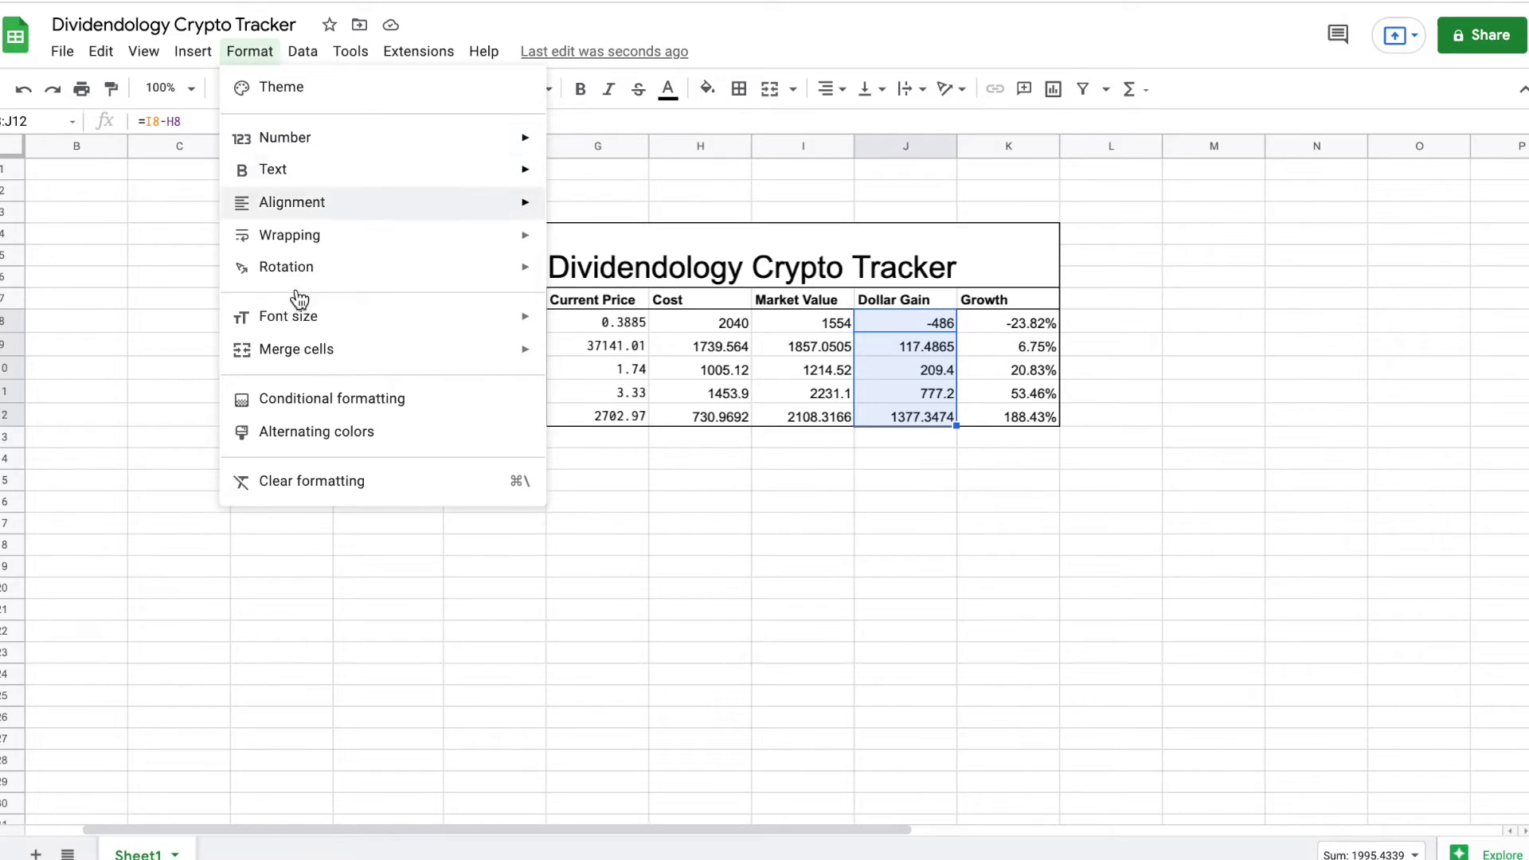
pyautogui.click(317, 398)
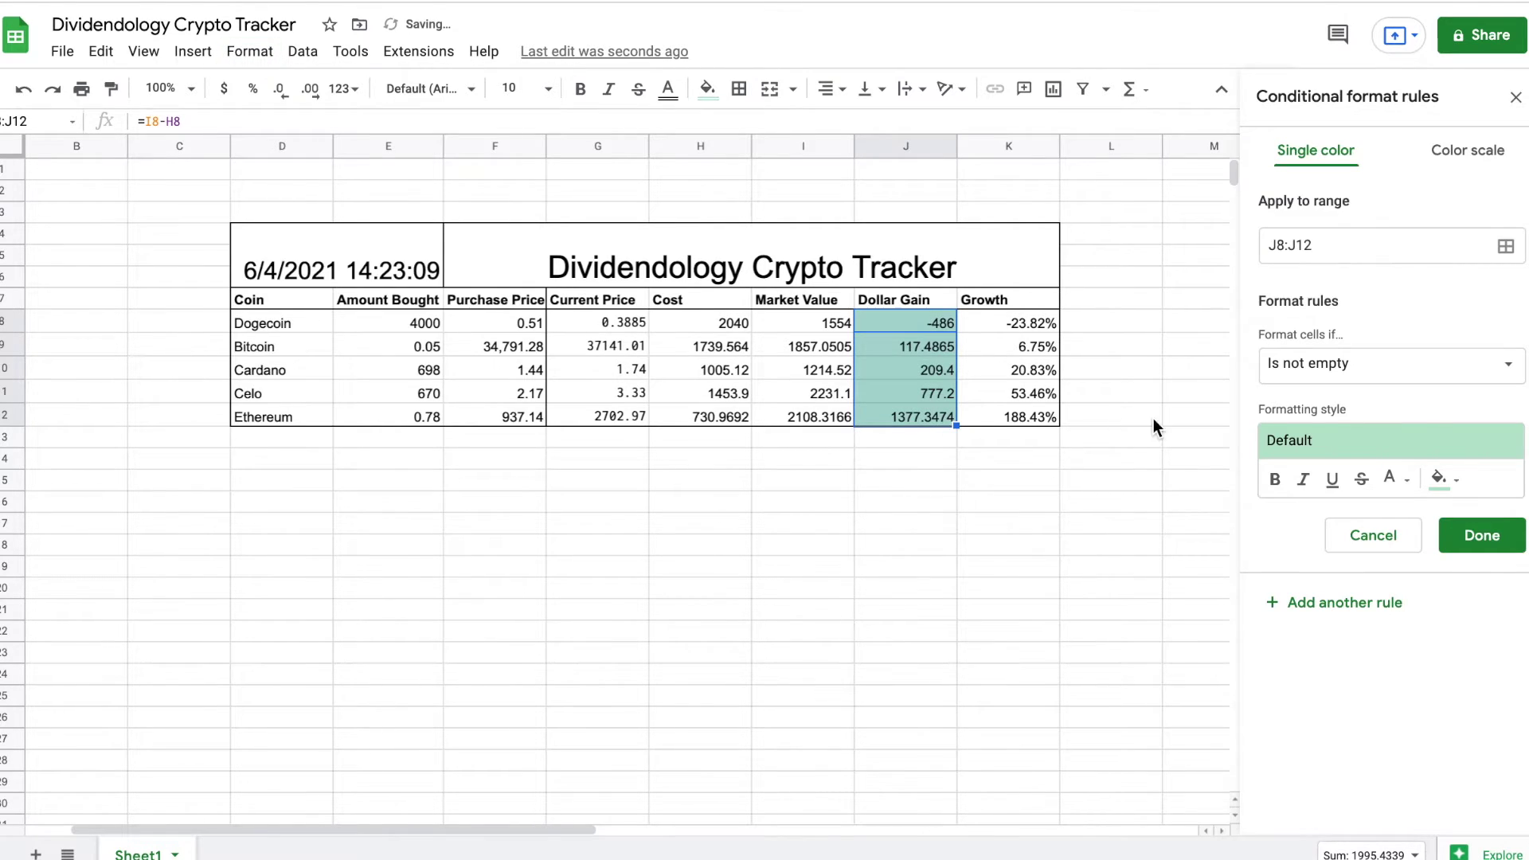
pyautogui.click(1473, 384)
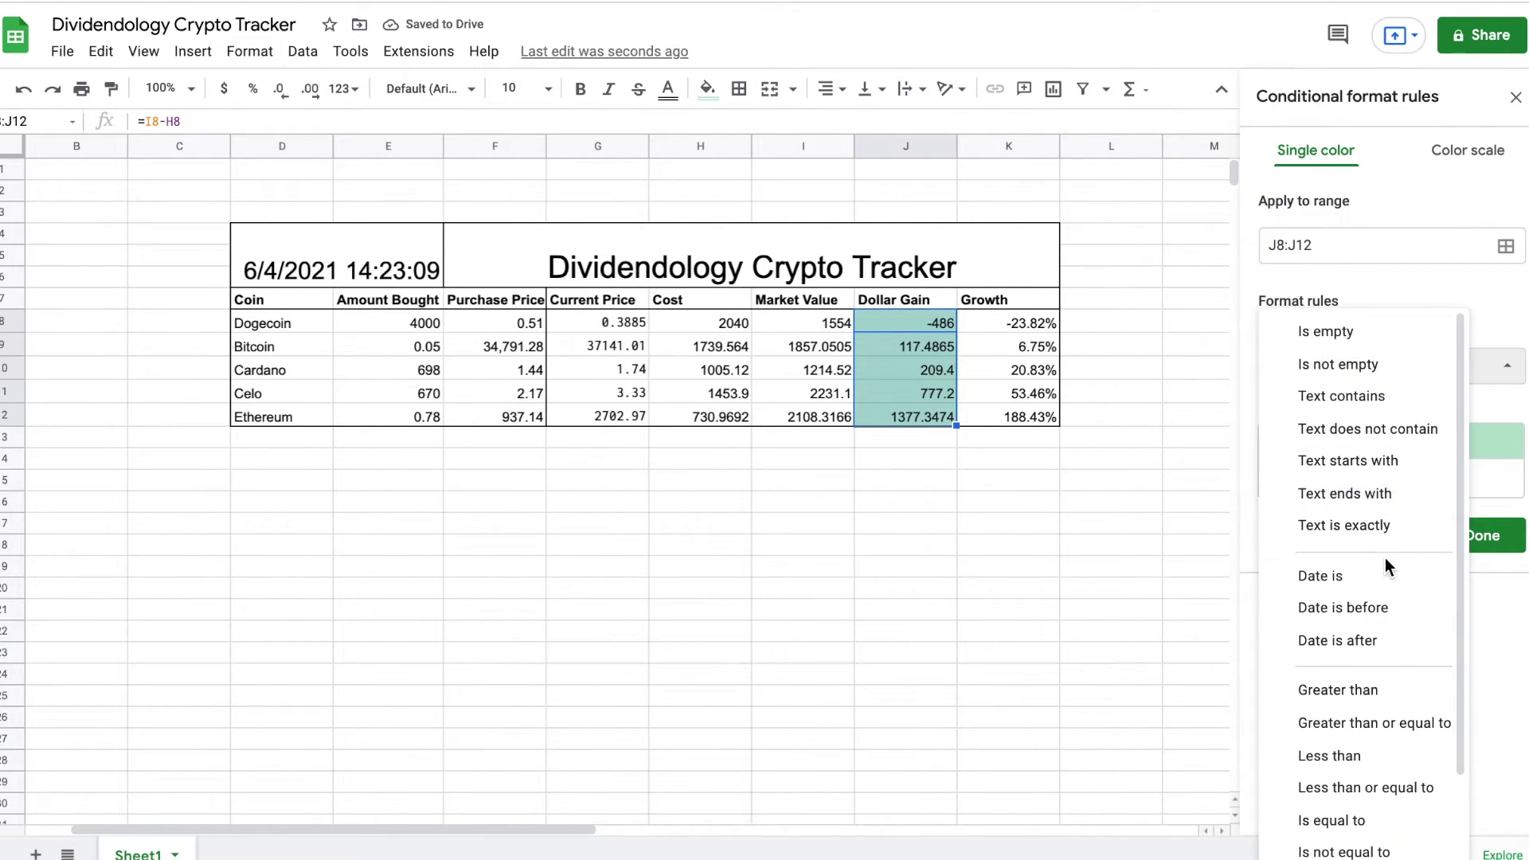
pyautogui.click(1382, 688)
pyautogui.click(1340, 410)
pyautogui.write('0')
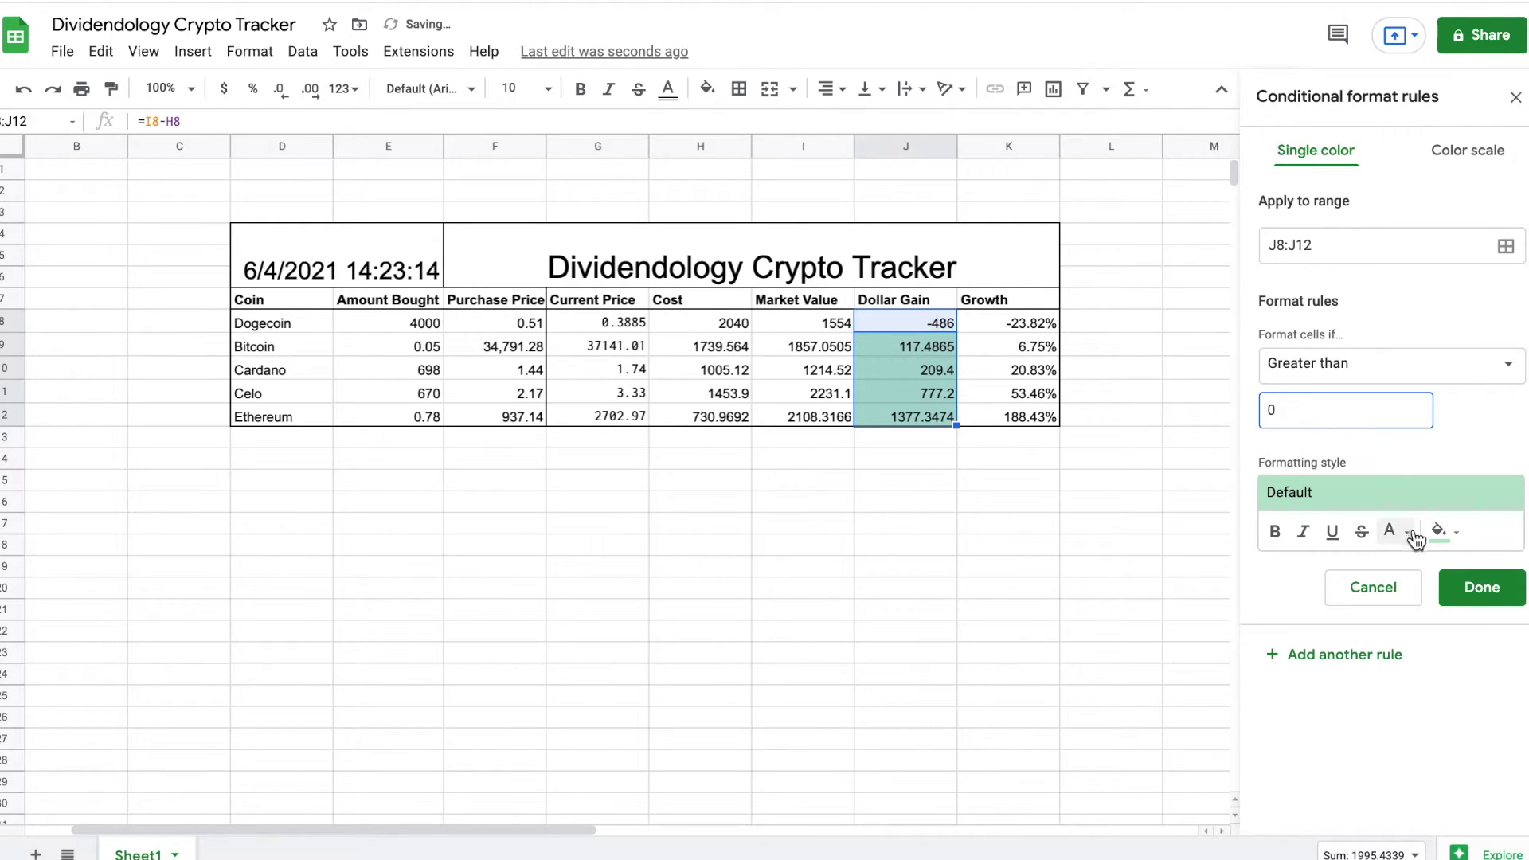
pyautogui.click(1383, 645)
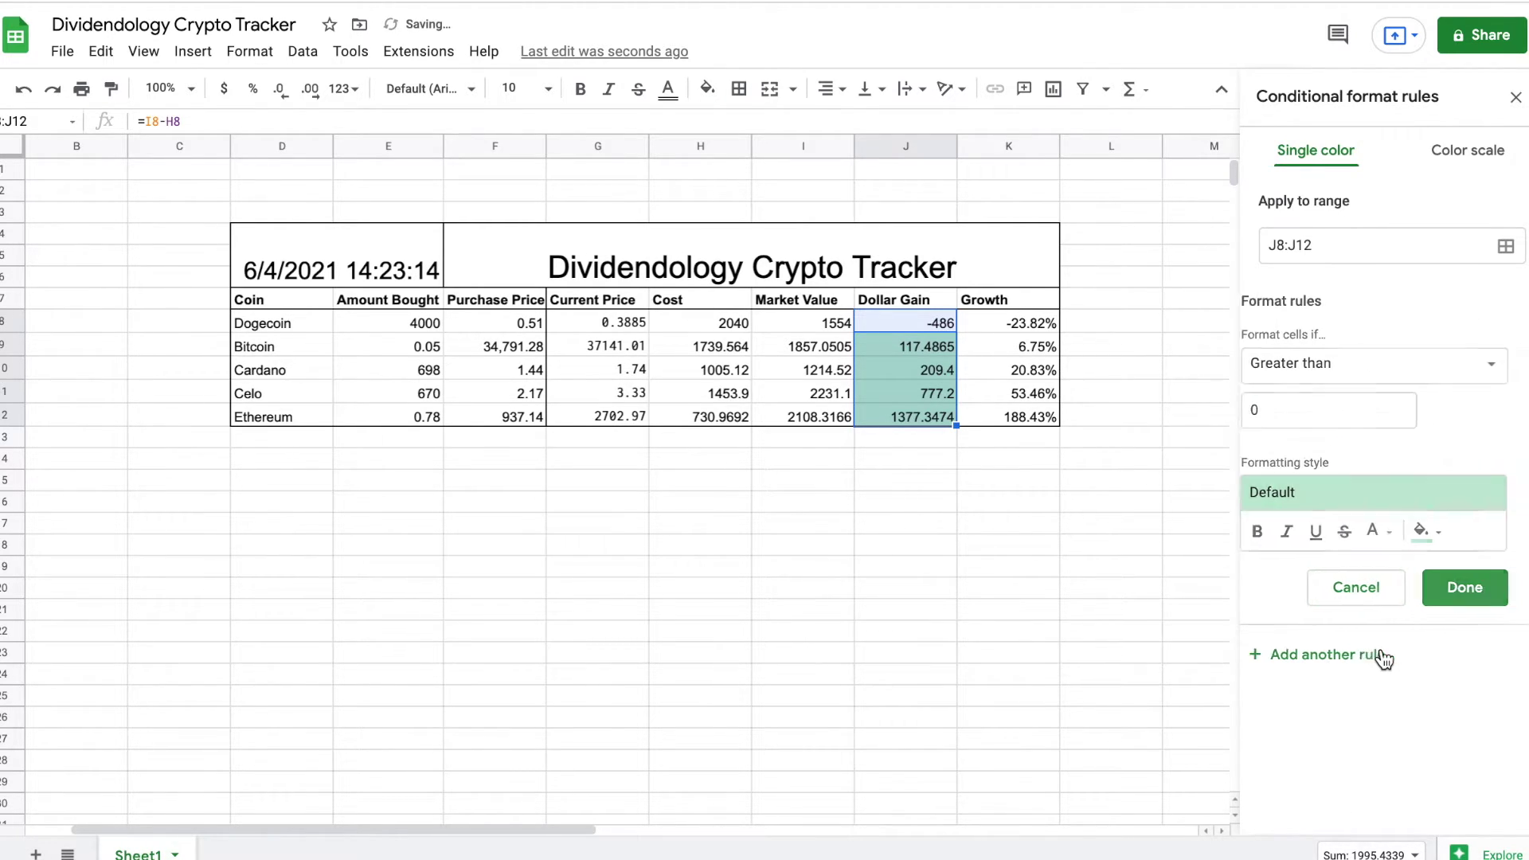
# Add a second rule shading Dollar Gain values less than 0 red.
pyautogui.click(1410, 368)
pyautogui.click(1390, 464)
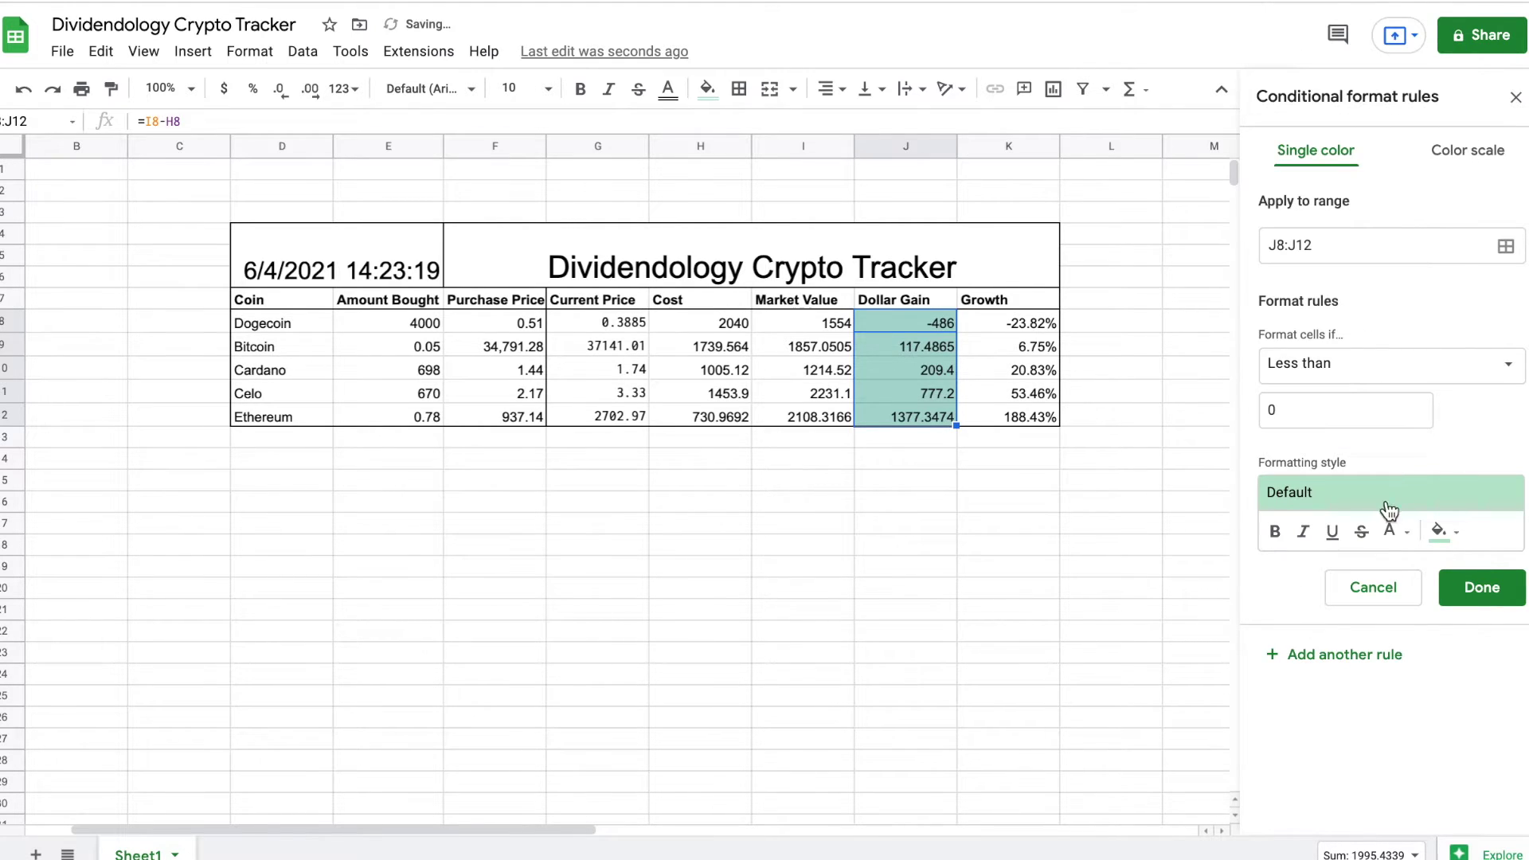
pyautogui.click(1439, 514)
pyautogui.click(1472, 548)
pyautogui.click(1111, 470)
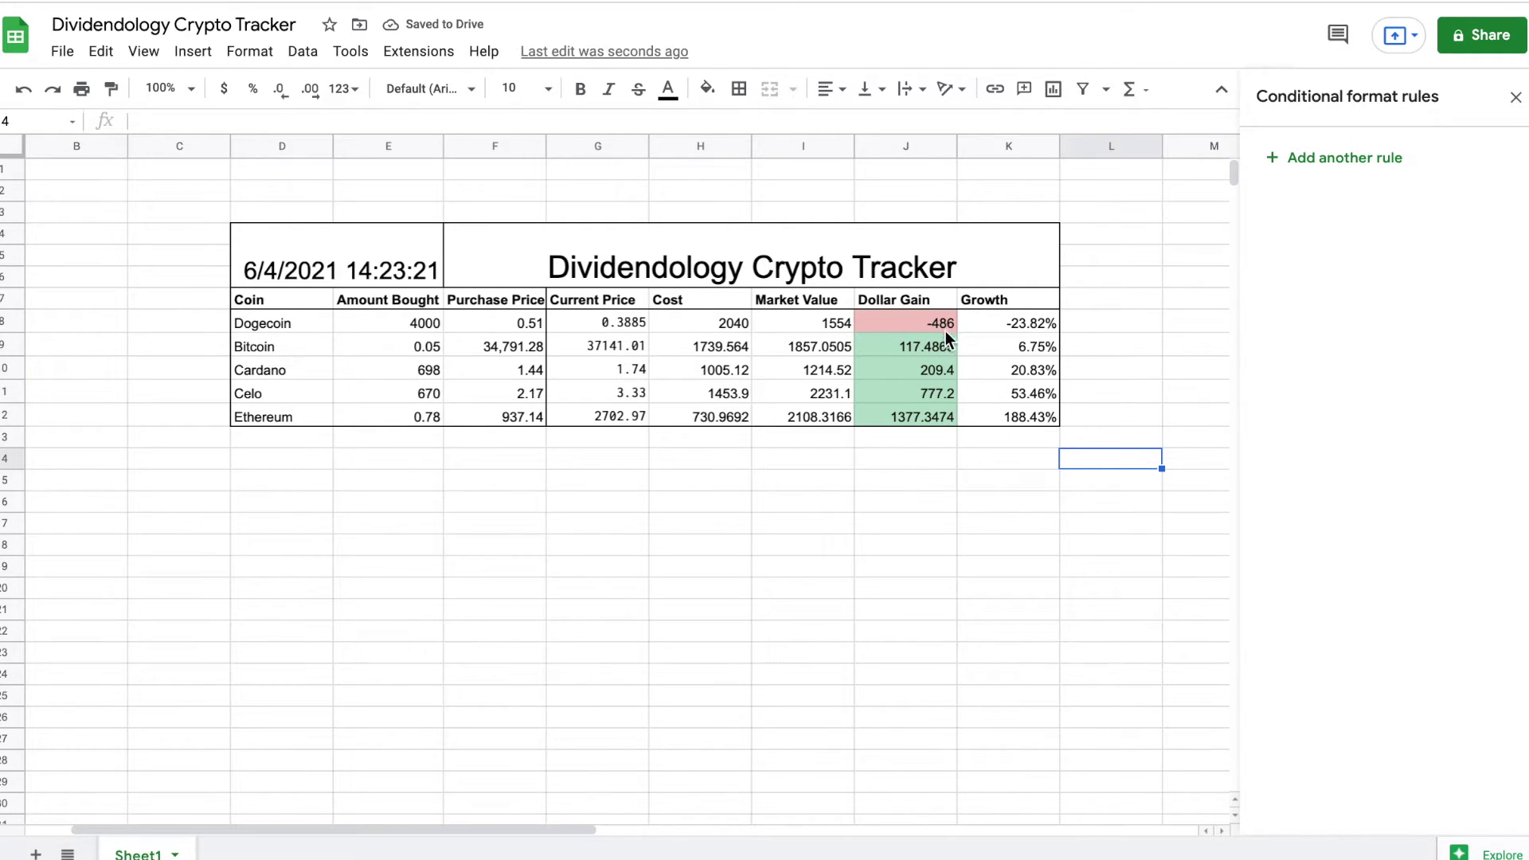
pyautogui.moveTo(1002, 327); pyautogui.dragTo(1016, 418)
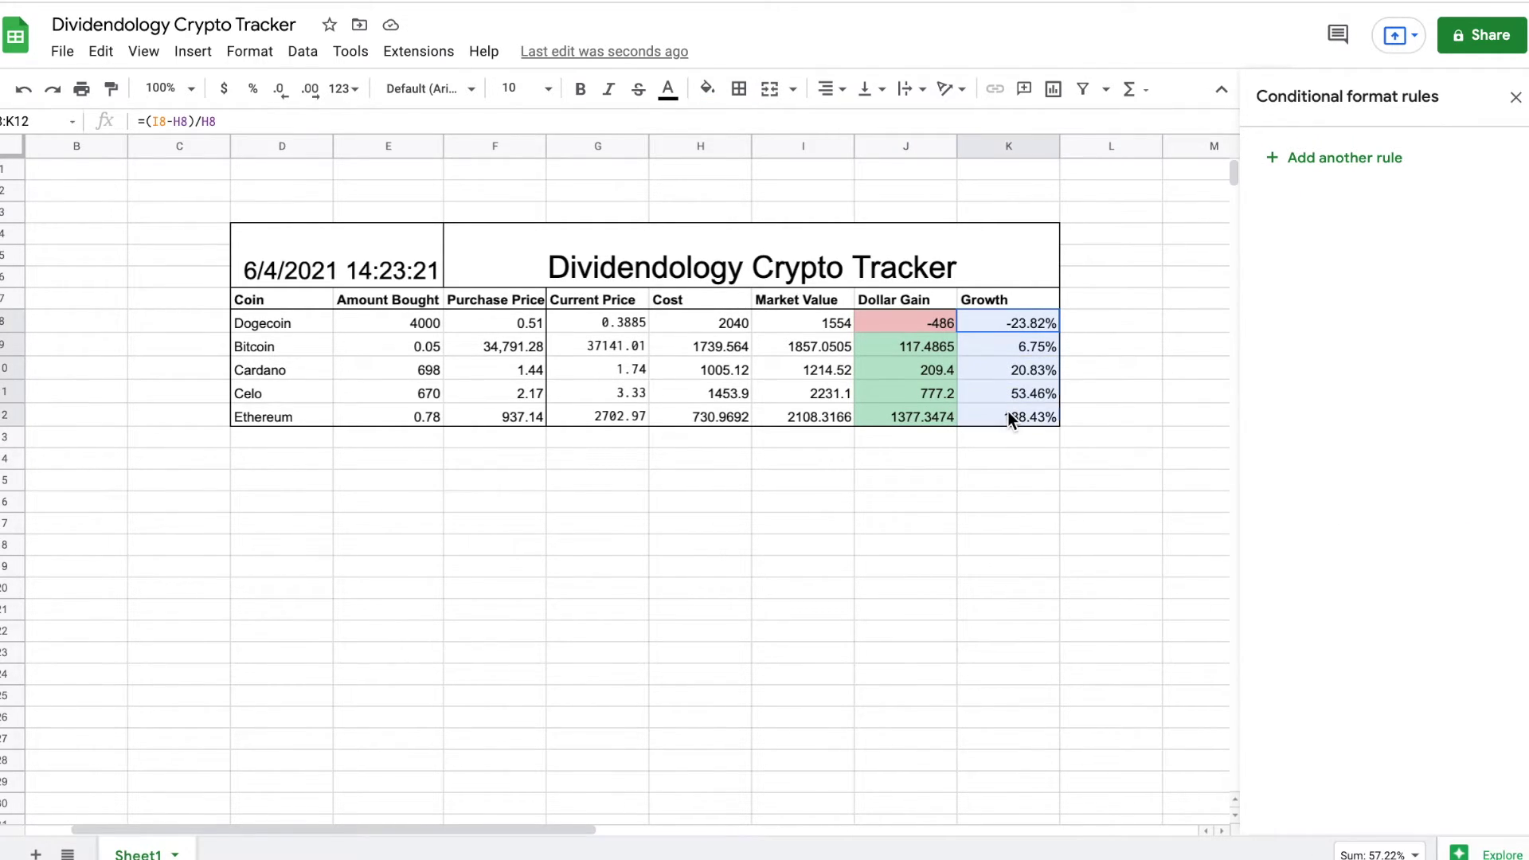
# Add a conditional formatting rule shading Growth values greater than 0 green.
pyautogui.click(262, 53)
pyautogui.click(392, 398)
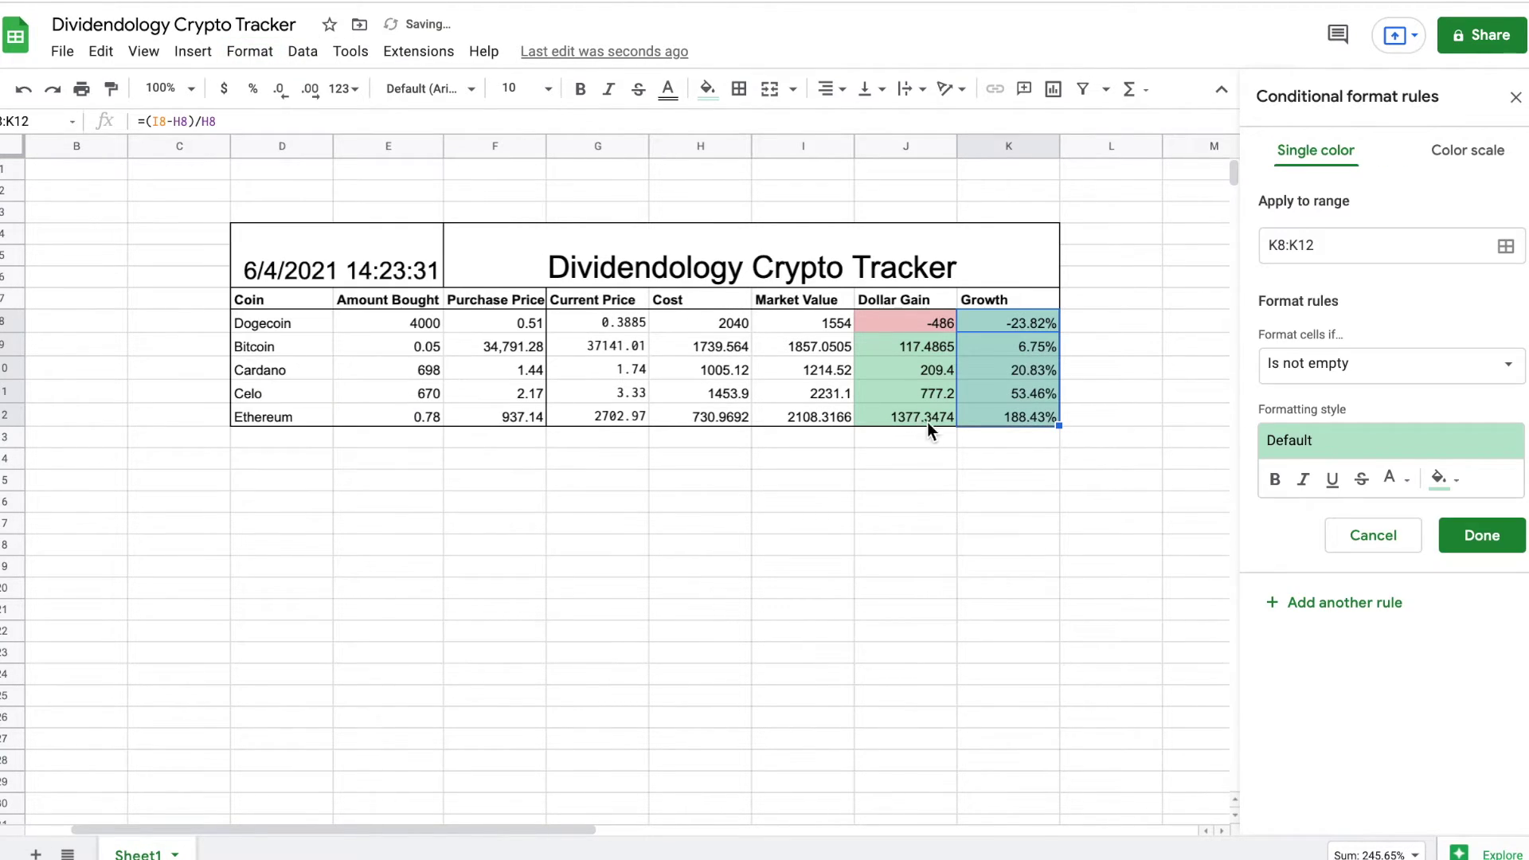
pyautogui.click(1430, 366)
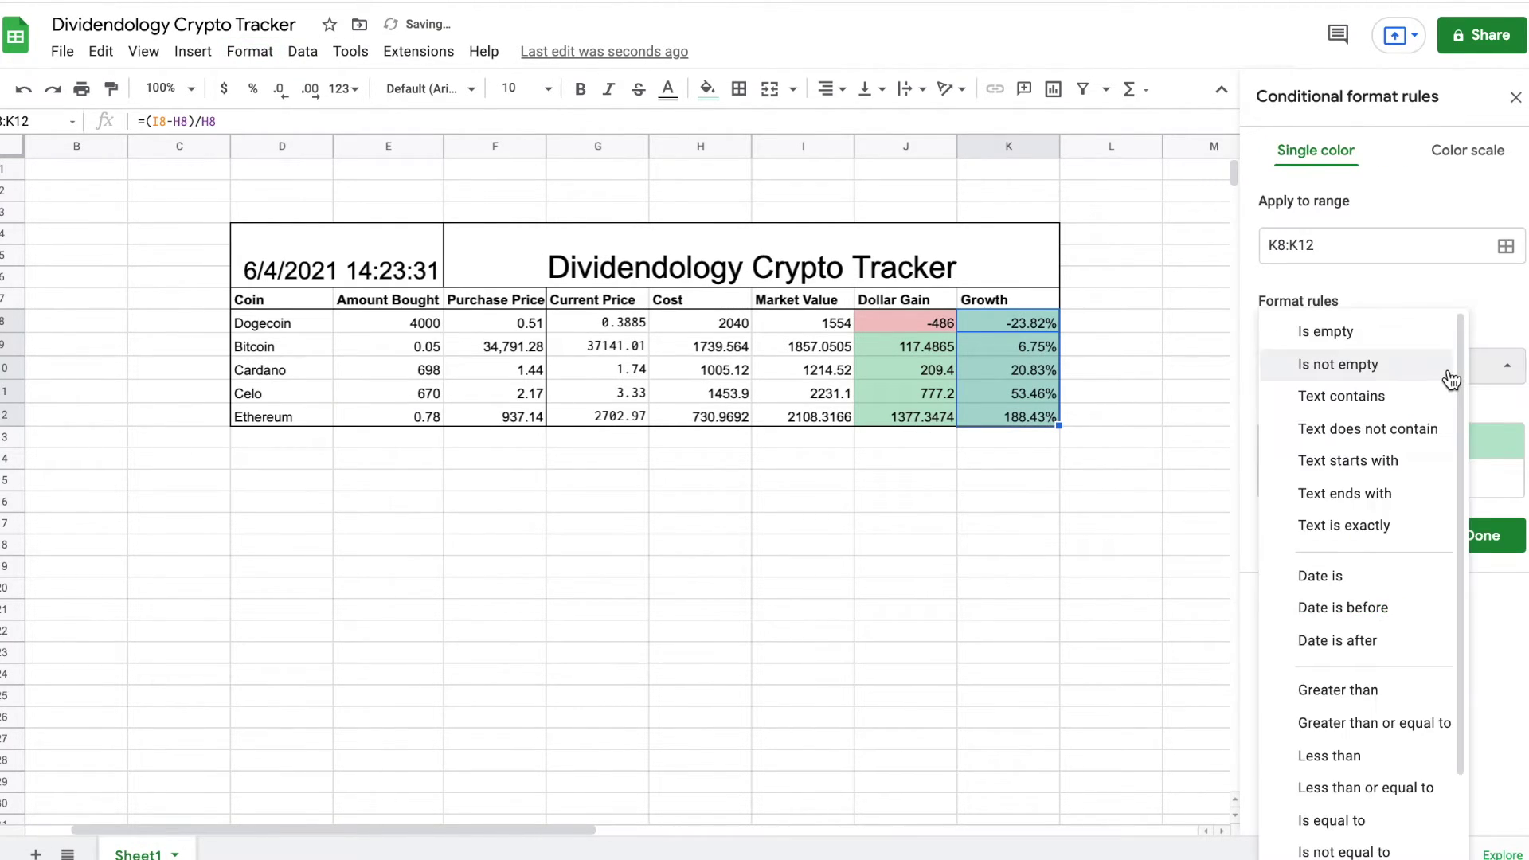
pyautogui.click(1383, 690)
pyautogui.click(1384, 420)
pyautogui.write('0')
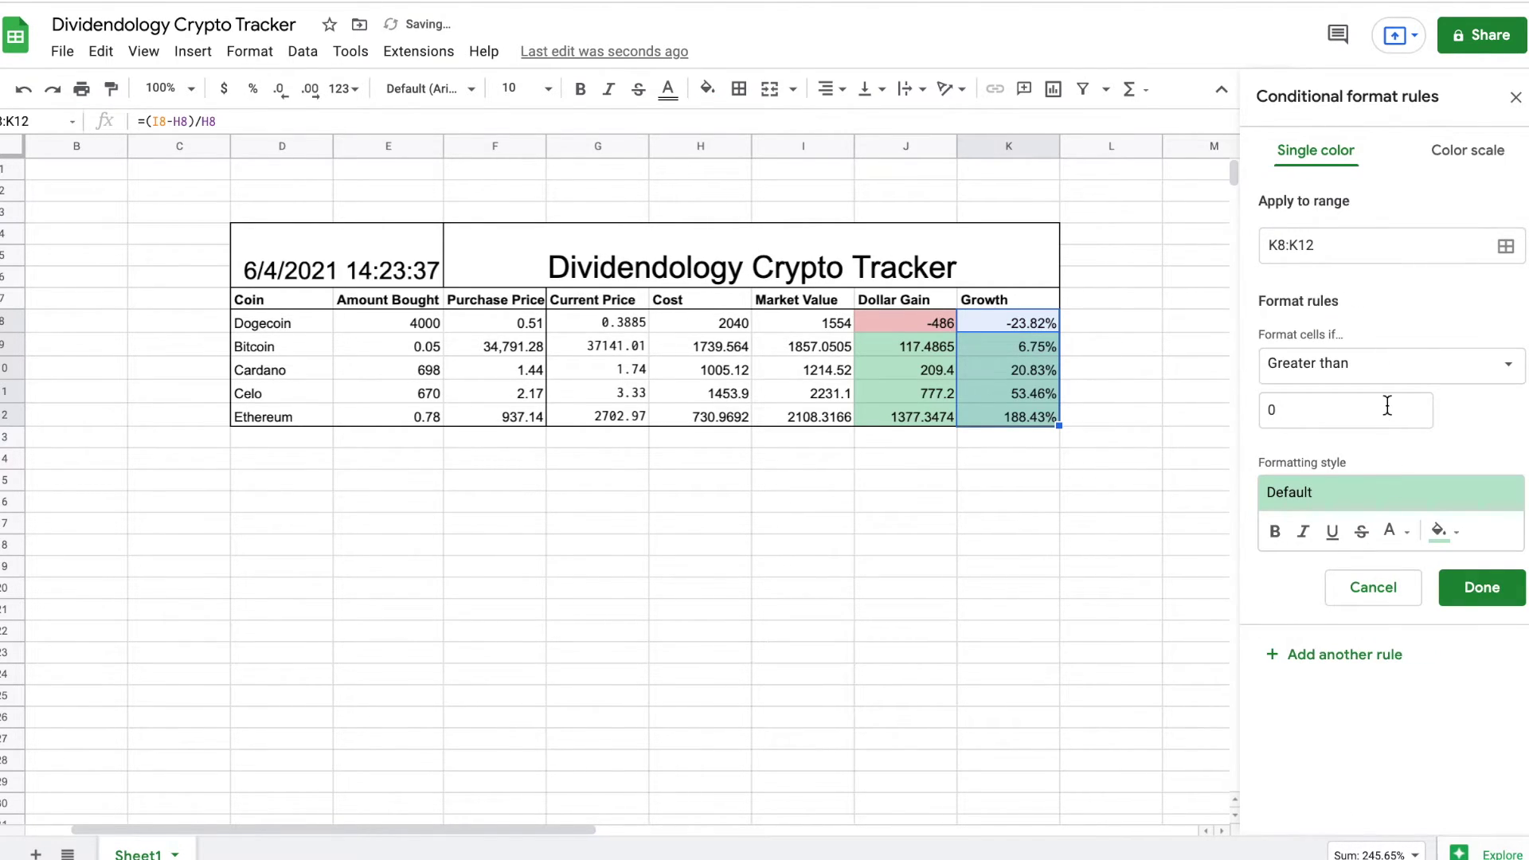
# Add a red rule for Growth values less than 0 and close the rules panel.
pyautogui.click(1391, 365)
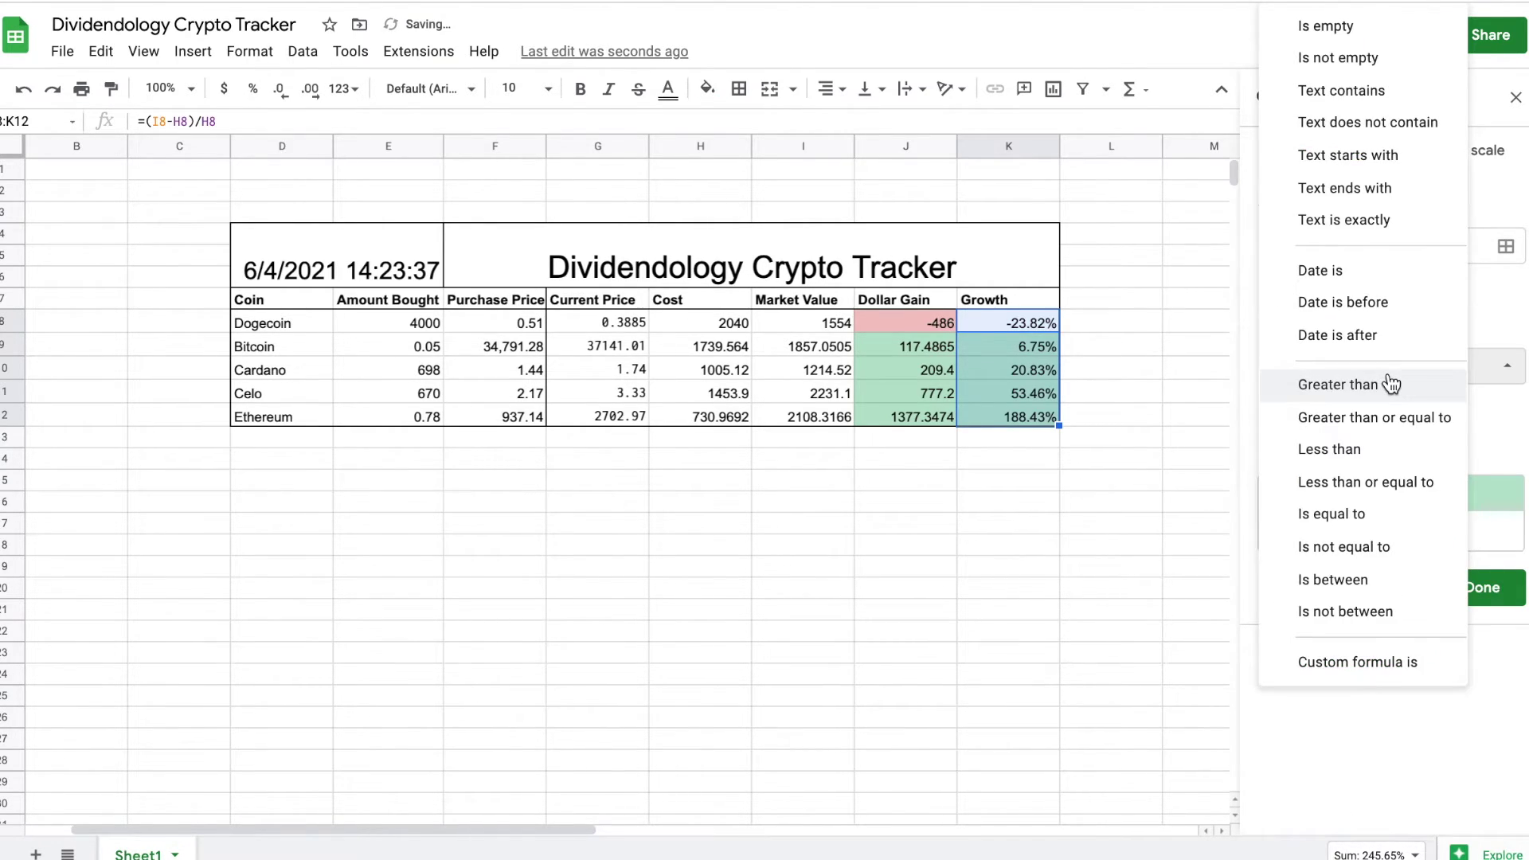
pyautogui.click(1383, 462)
pyautogui.click(1379, 501)
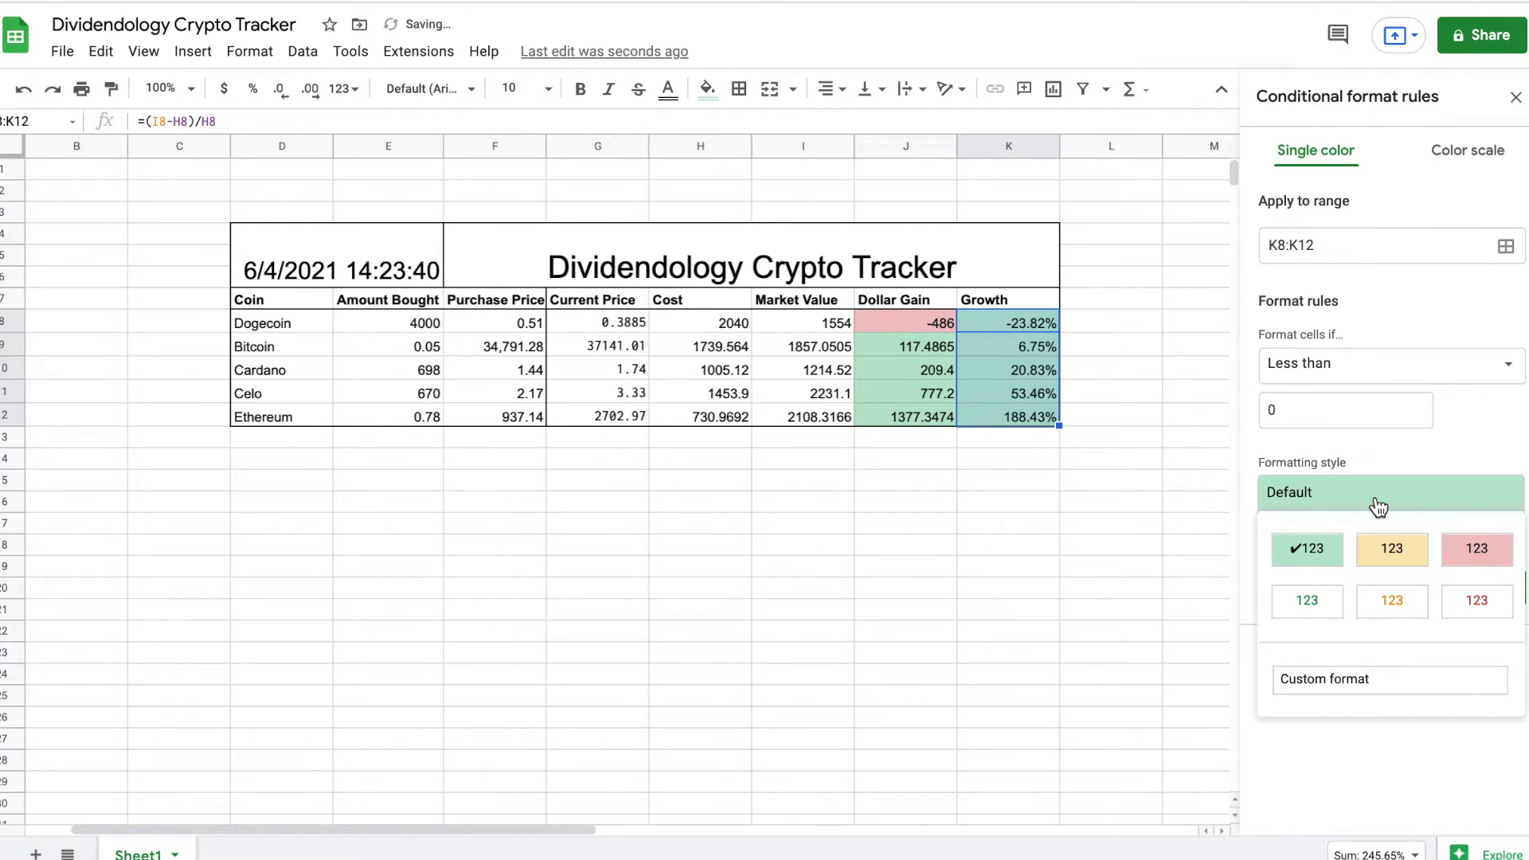
pyautogui.click(1472, 550)
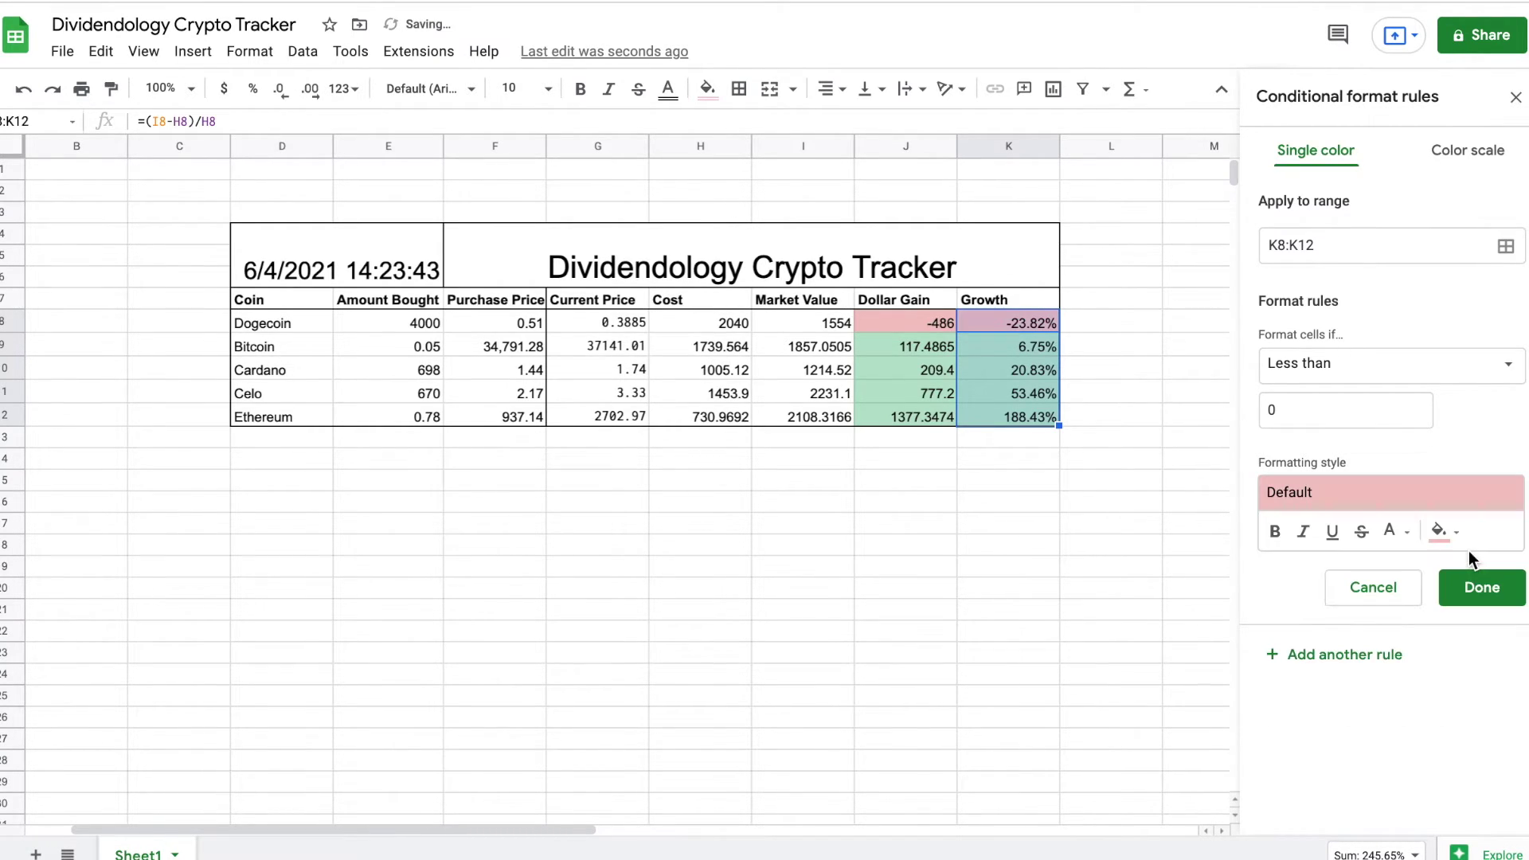
pyautogui.click(1478, 588)
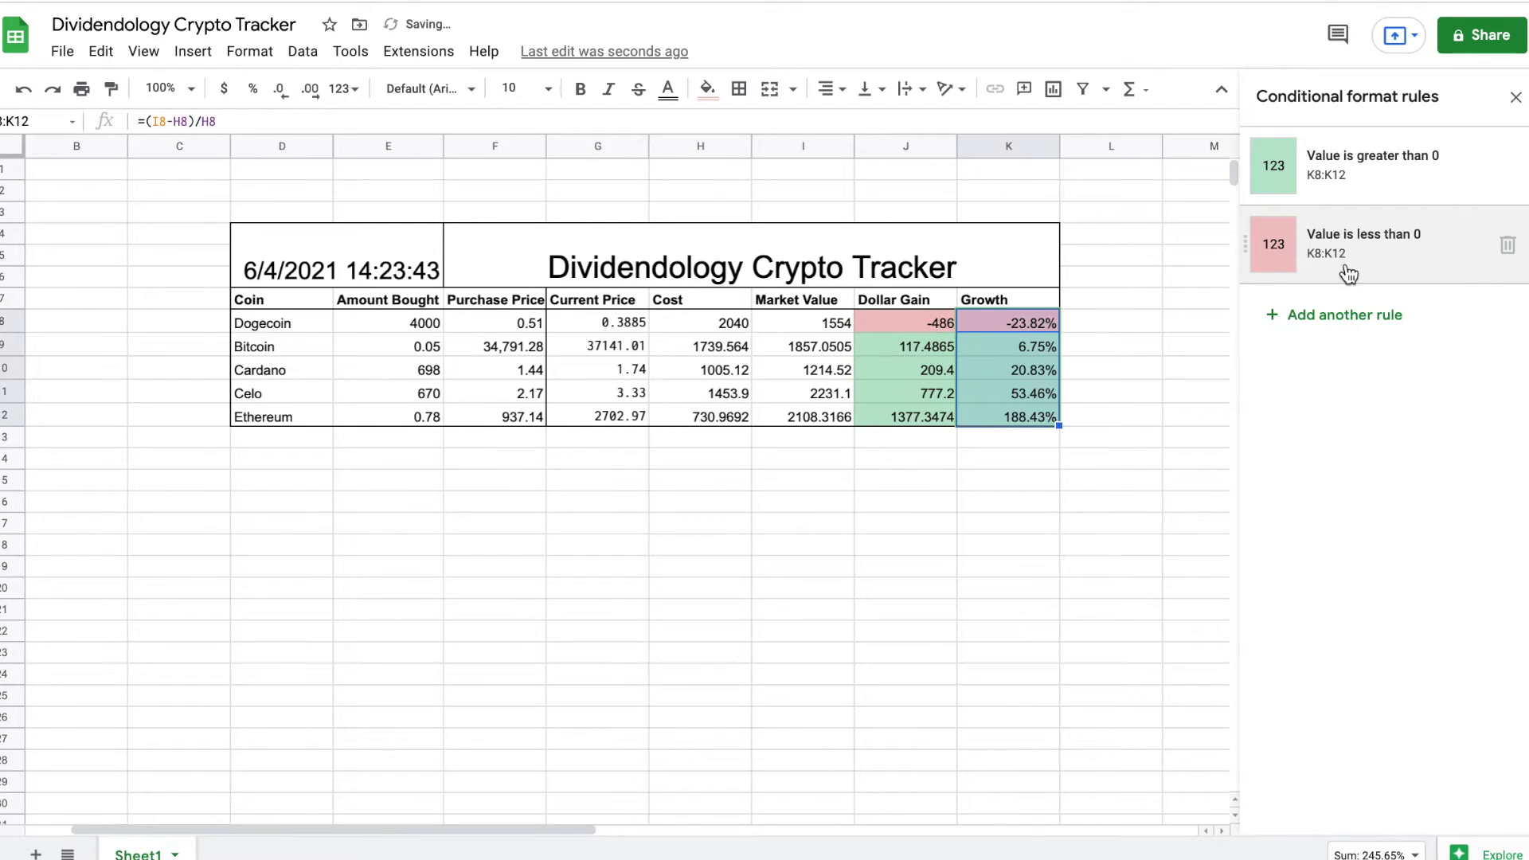
pyautogui.click(1083, 481)
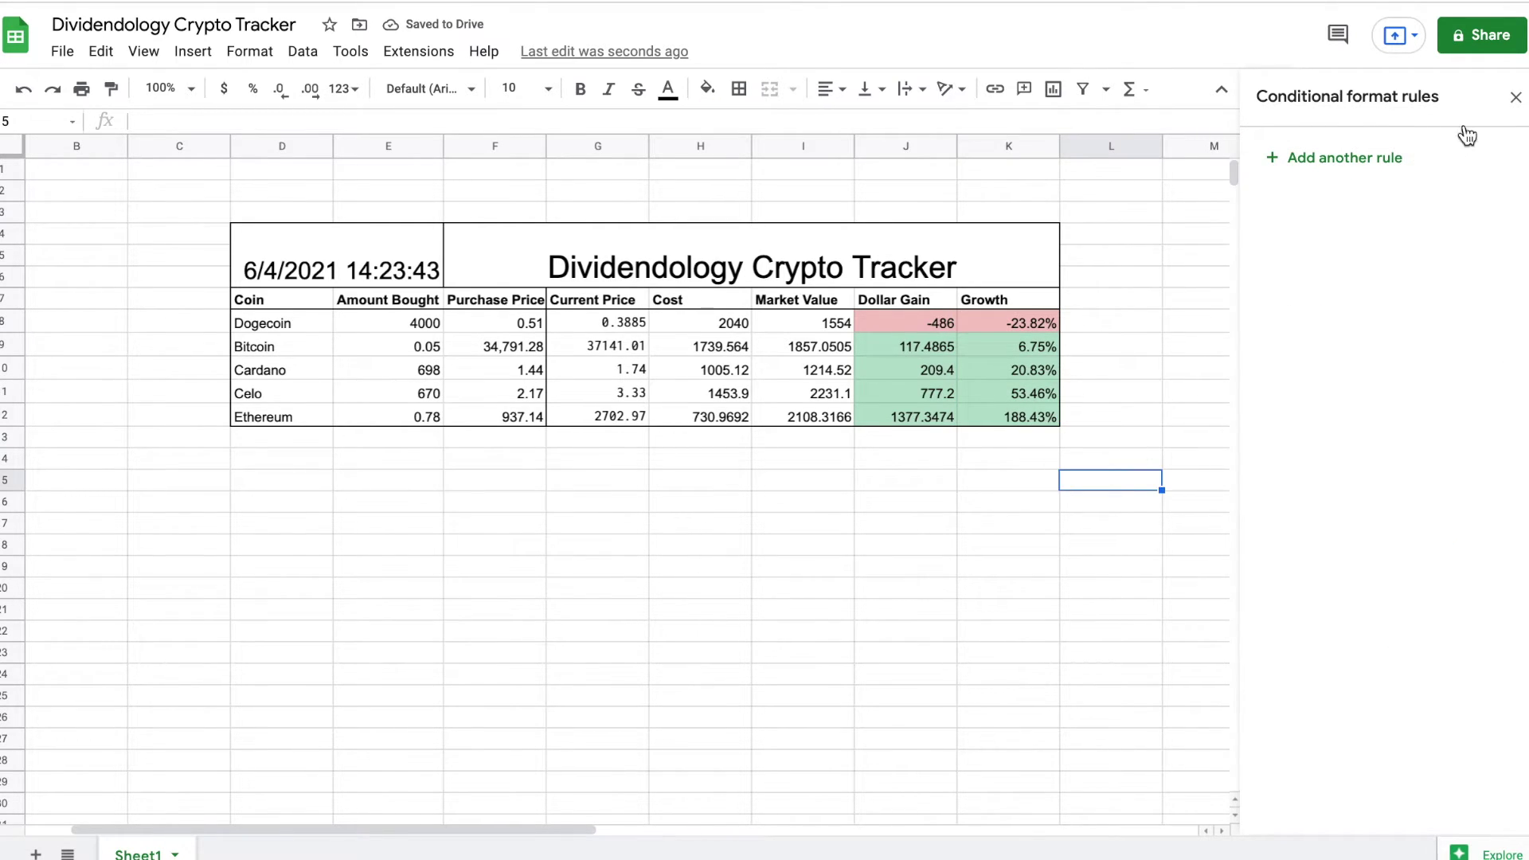
pyautogui.click(1515, 97)
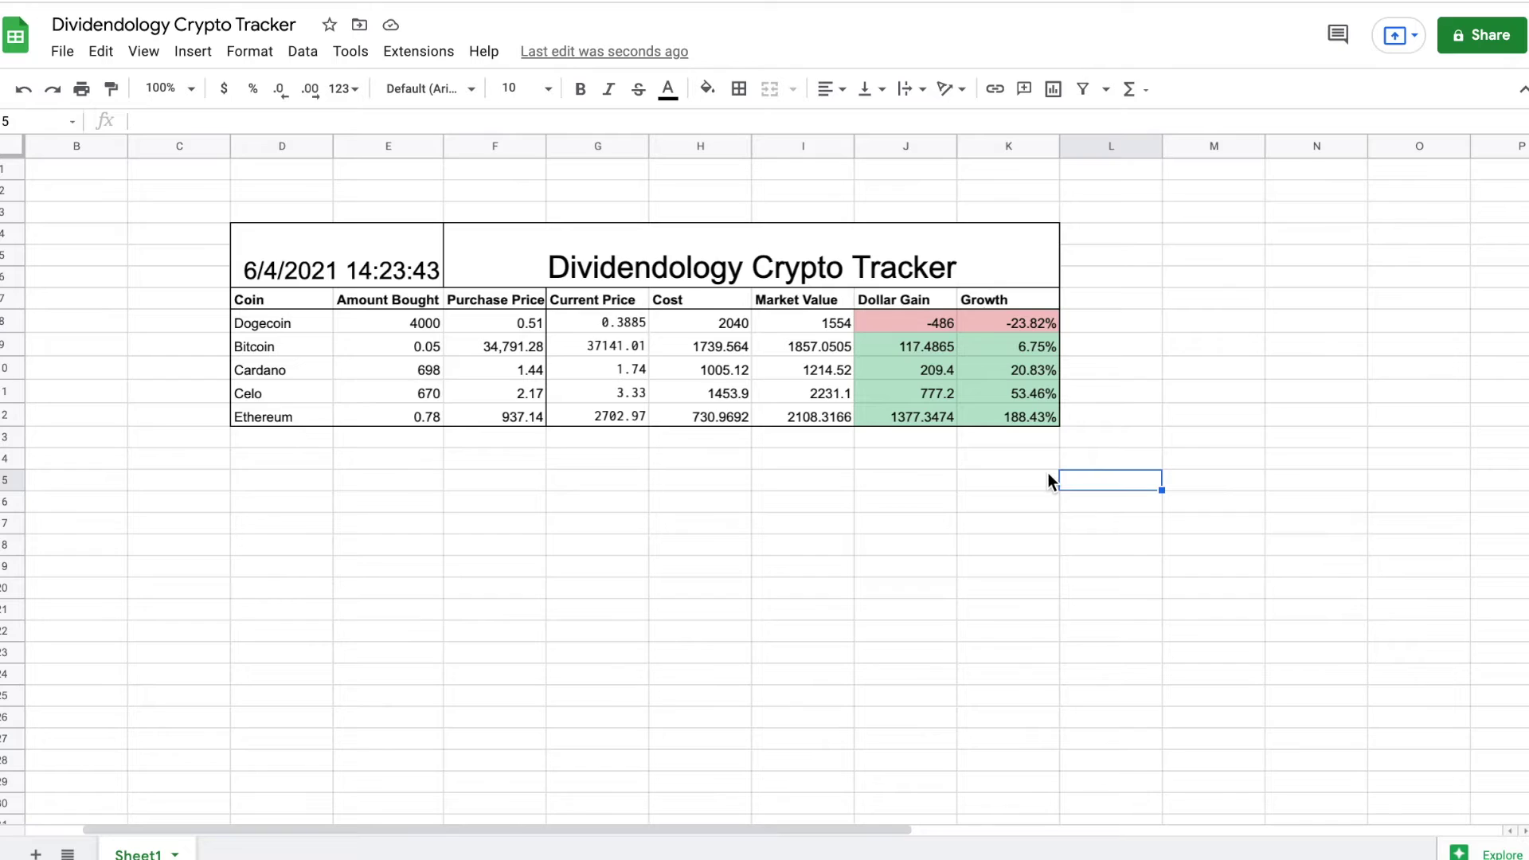
# Insert a pie chart from the coin names D8:D12 and their Market Value figures.
pyautogui.click(1155, 276)
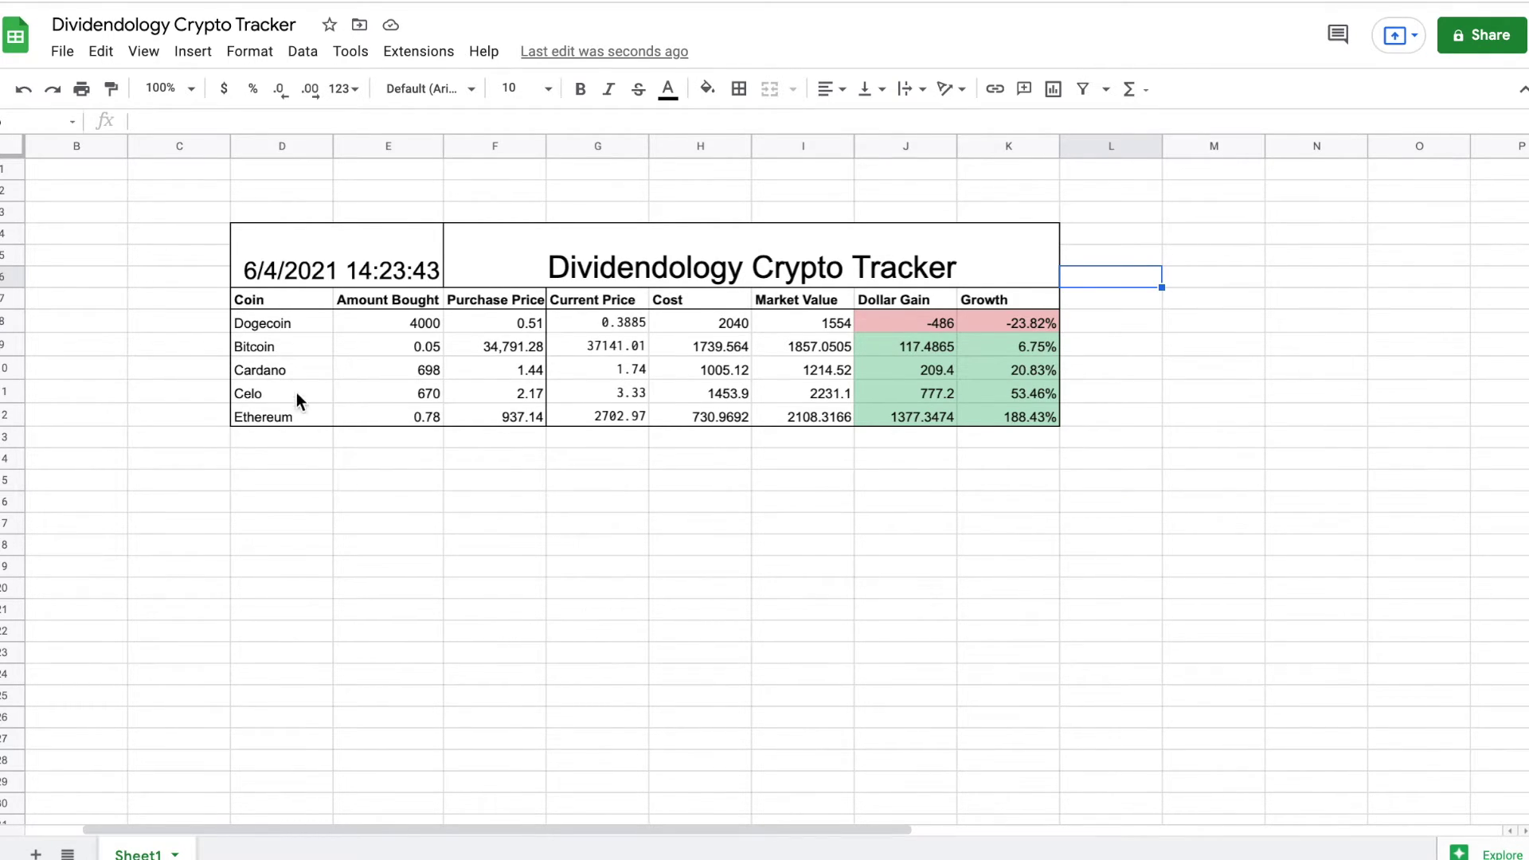
pyautogui.moveTo(287, 326); pyautogui.dragTo(290, 409)
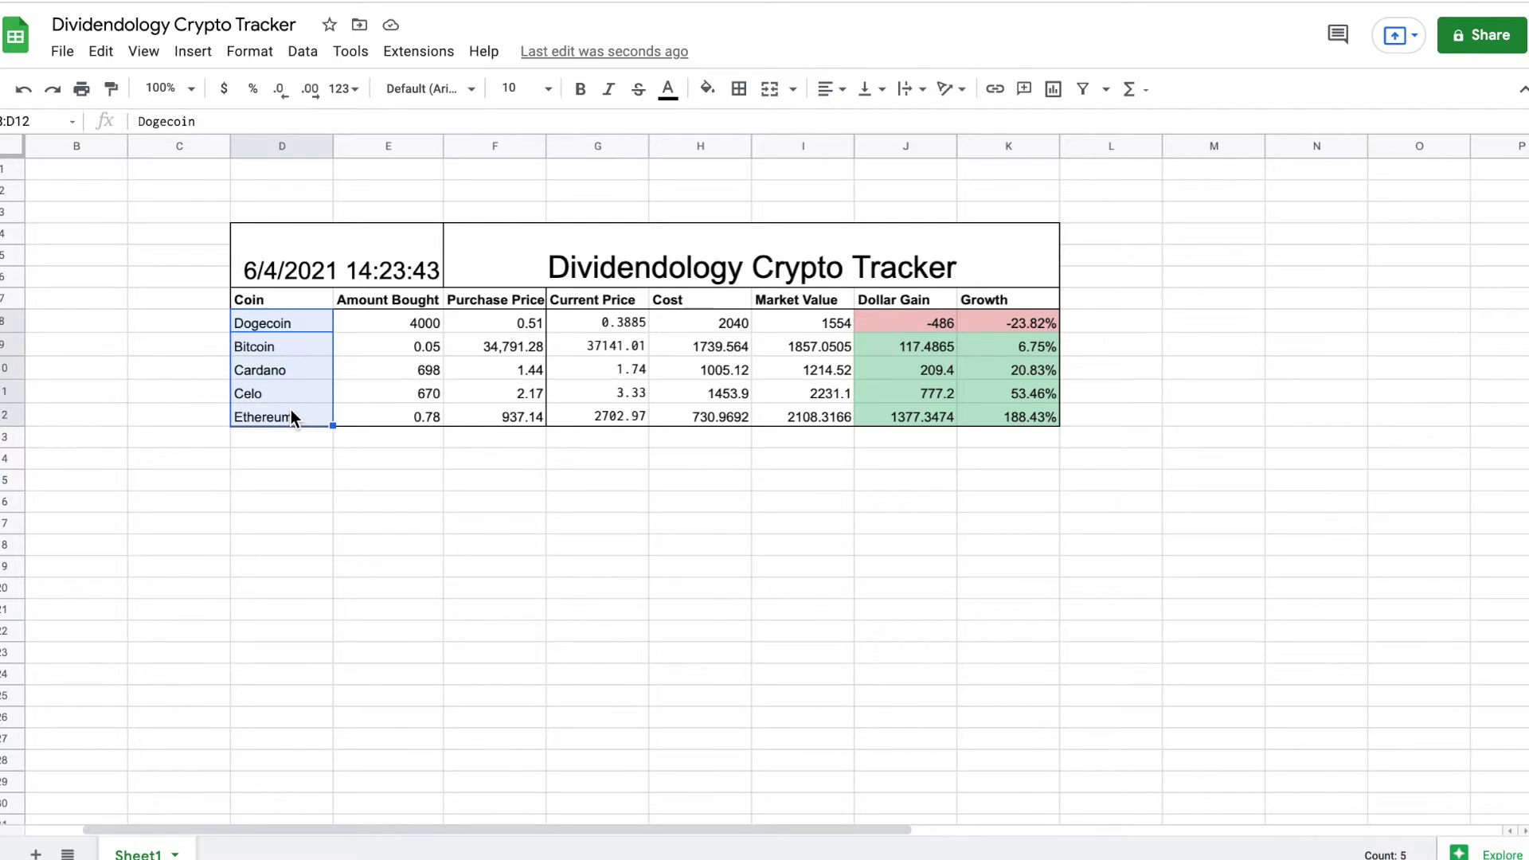
pyautogui.moveTo(829, 322); pyautogui.dragTo(821, 408)
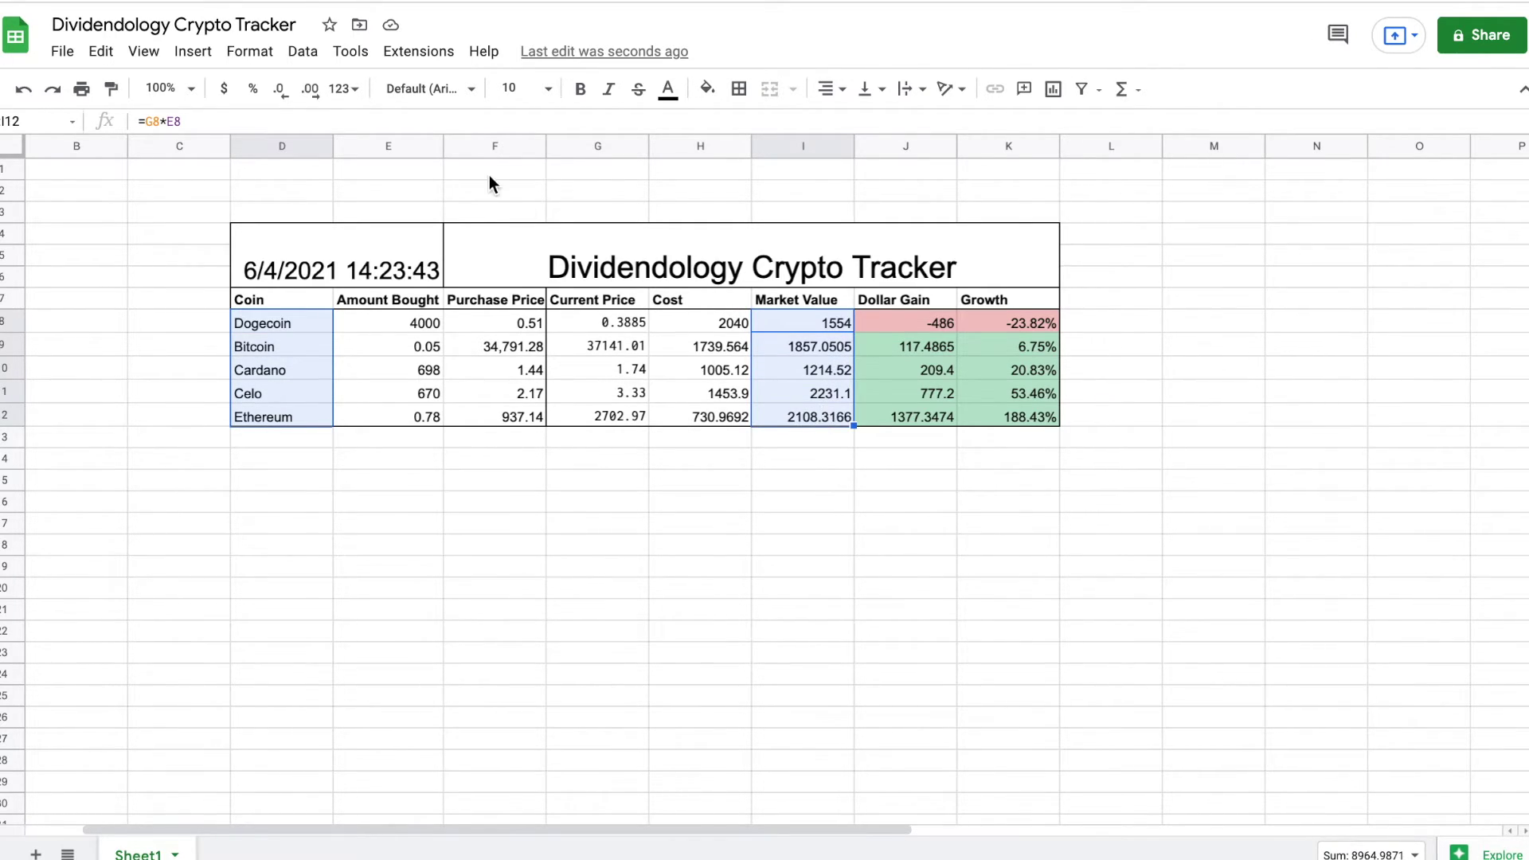
pyautogui.click(196, 52)
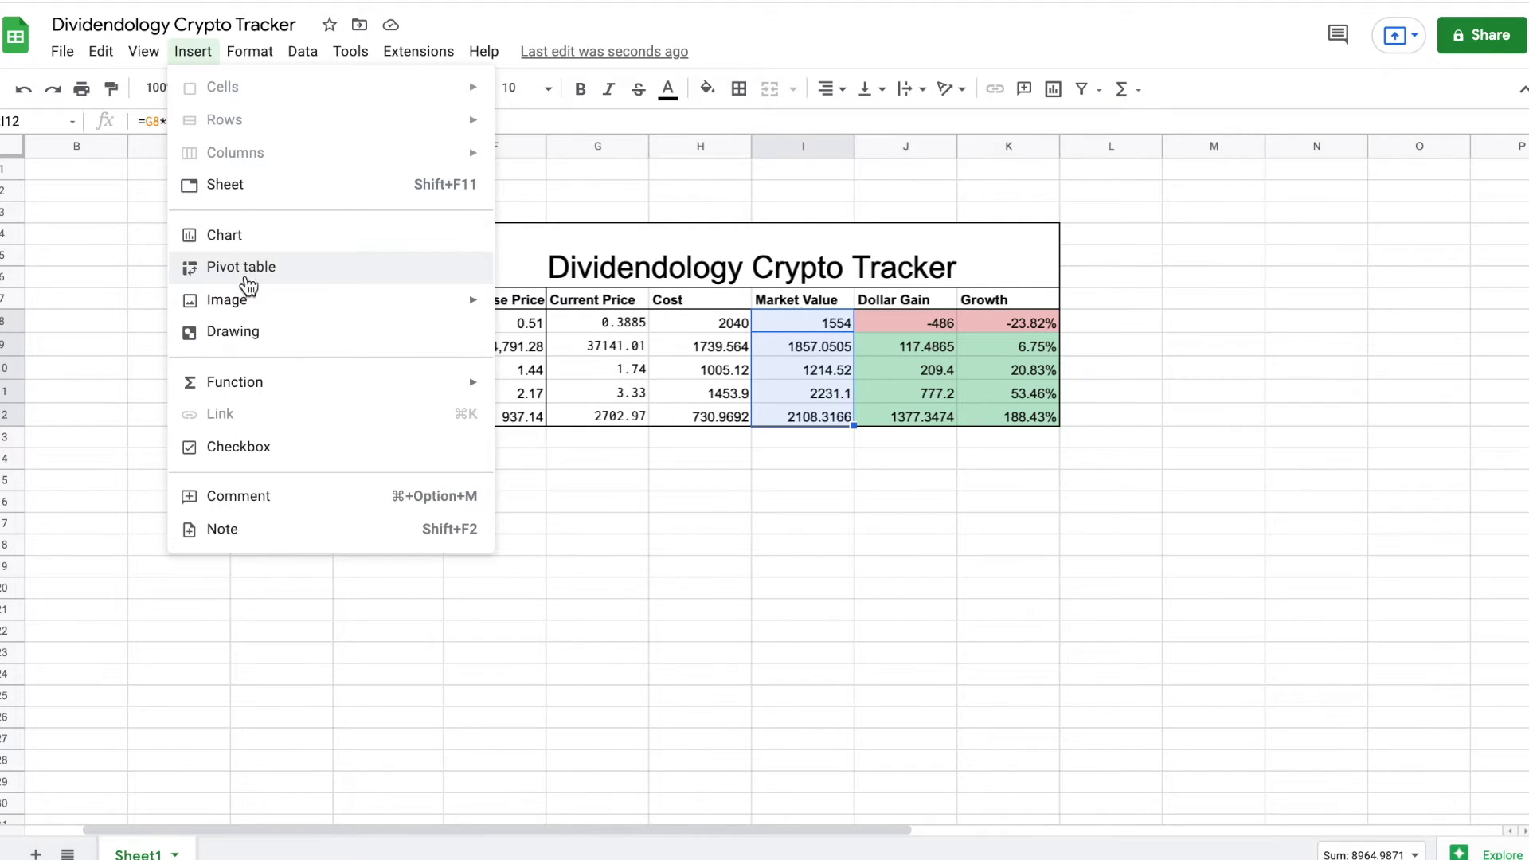
pyautogui.click(275, 239)
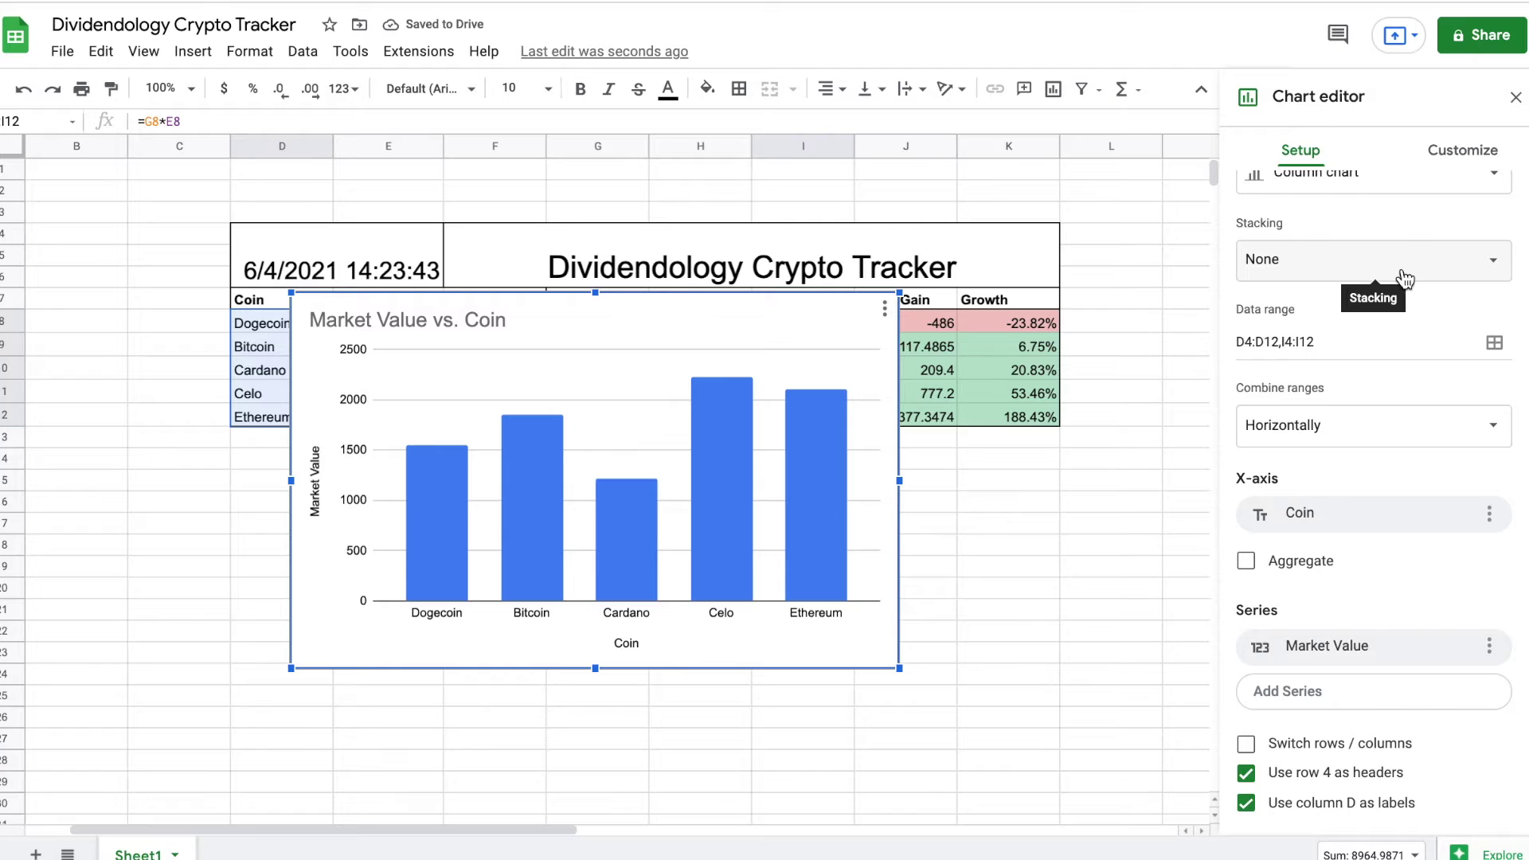
pyautogui.scroll(1, 1314, 279)
pyautogui.click(1432, 245)
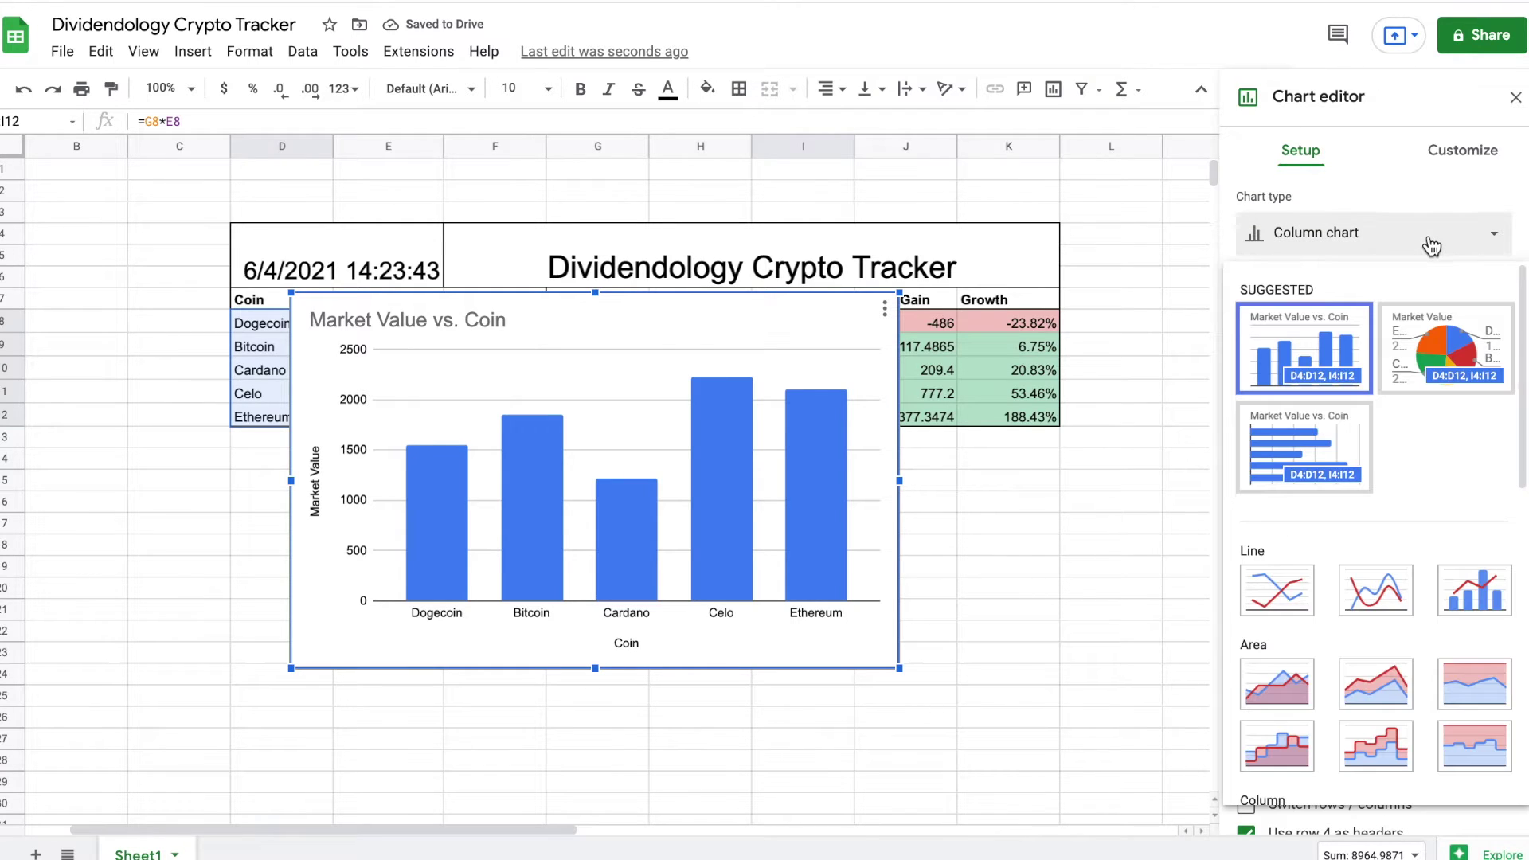
pyautogui.click(1436, 326)
# Move the pie chart below the table and resize it.
pyautogui.moveTo(803, 470); pyautogui.dragTo(743, 611)
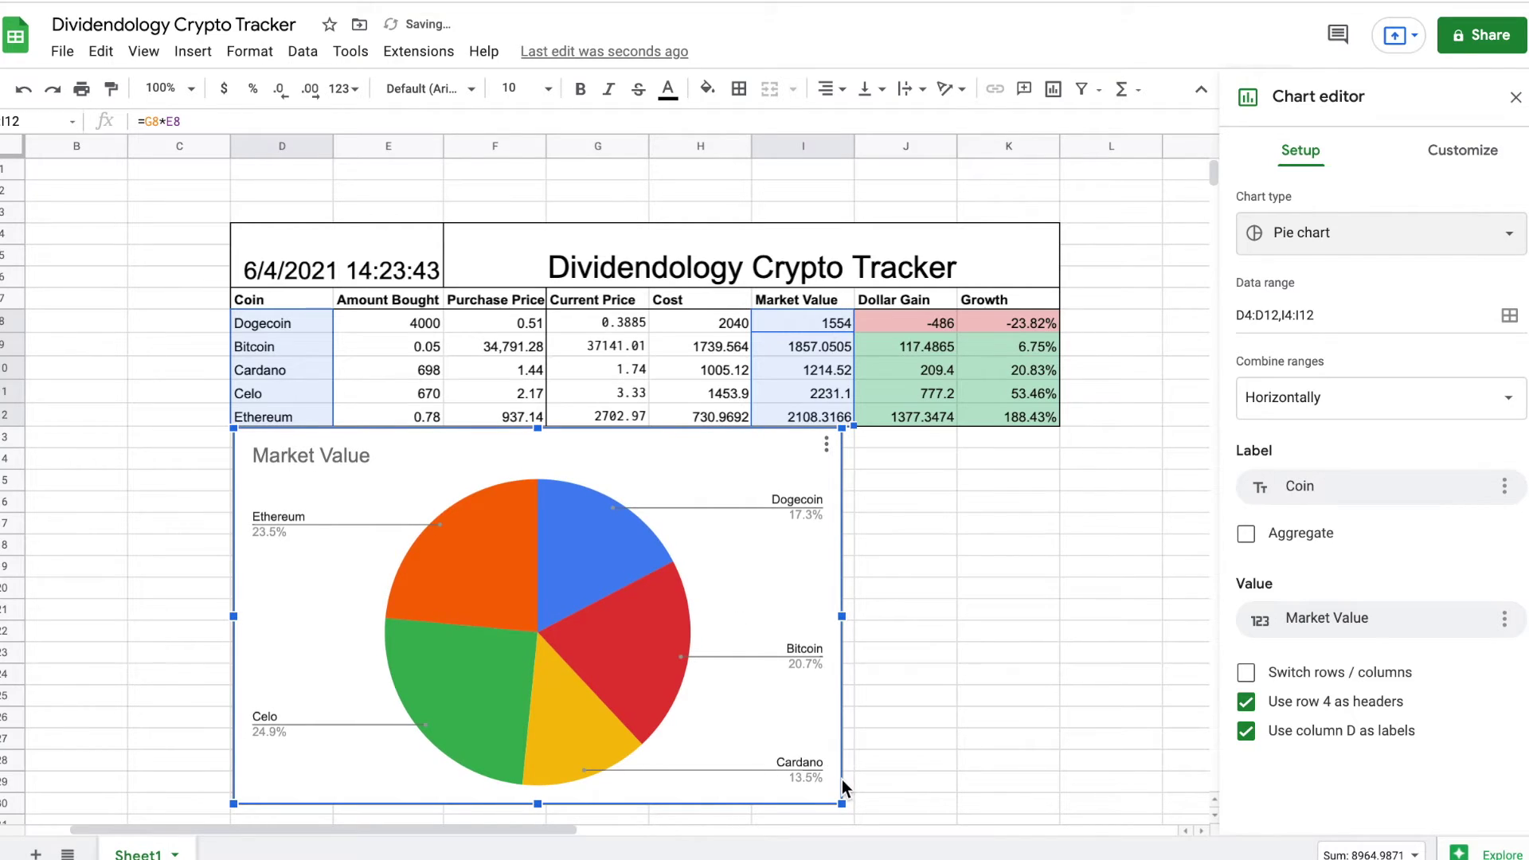
pyautogui.moveTo(842, 804); pyautogui.dragTo(564, 594)
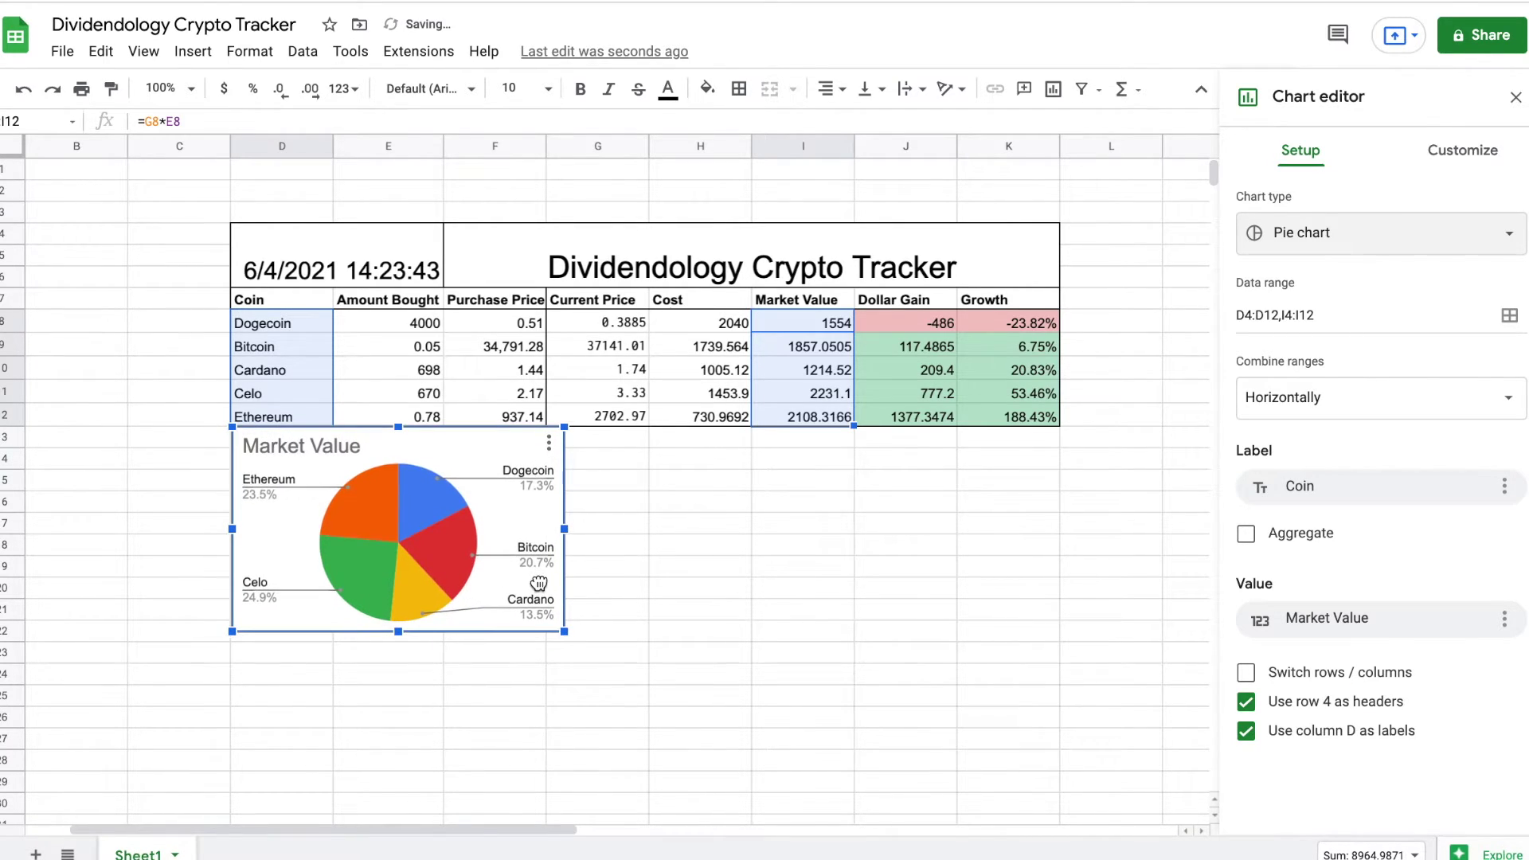
pyautogui.moveTo(563, 634); pyautogui.dragTo(591, 650)
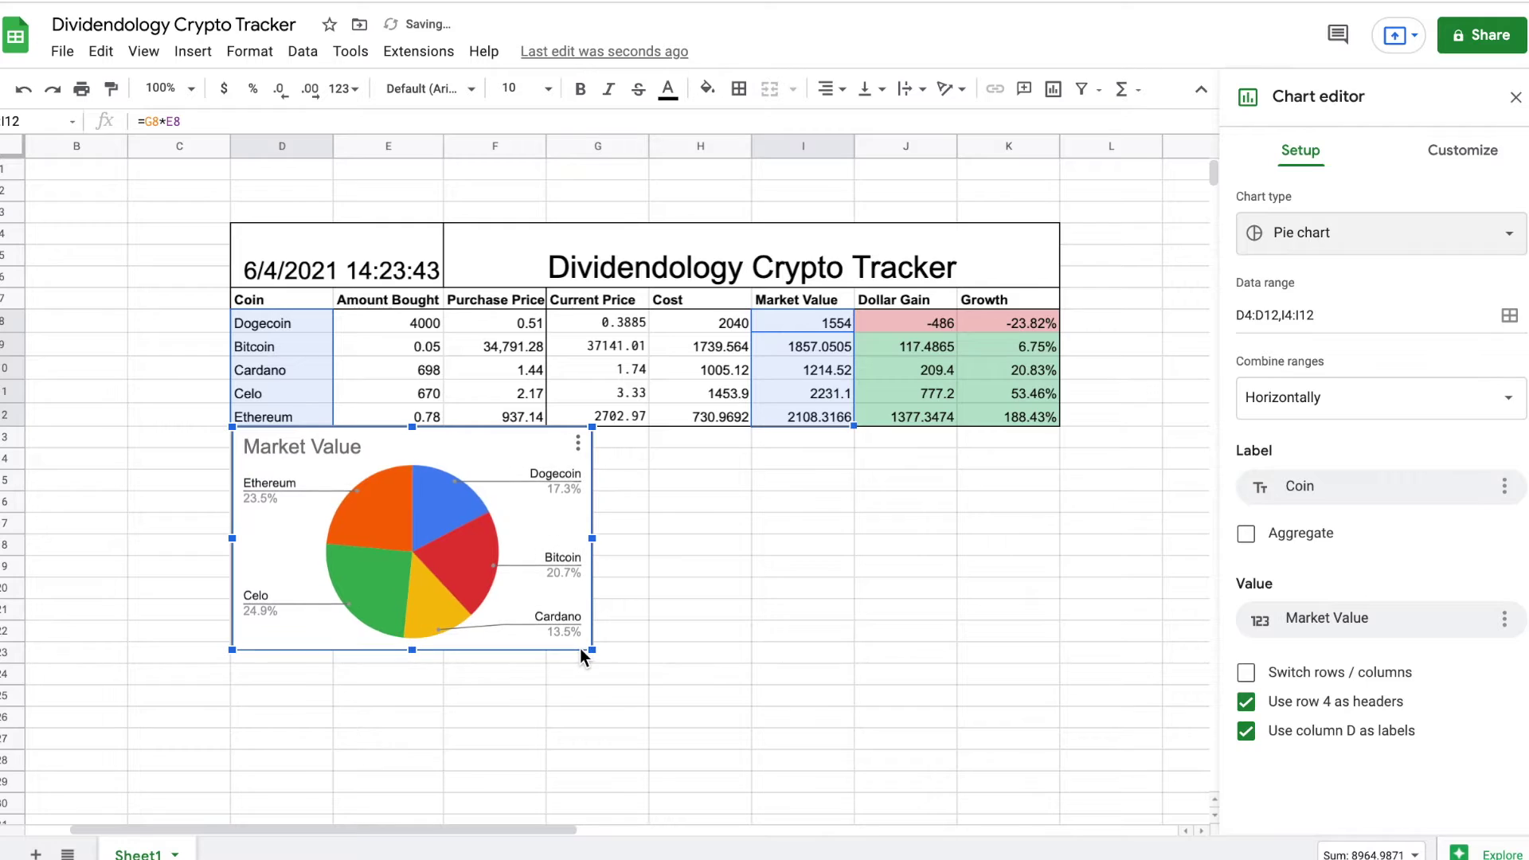
pyautogui.click(795, 527)
pyautogui.moveTo(297, 319); pyautogui.dragTo(297, 413)
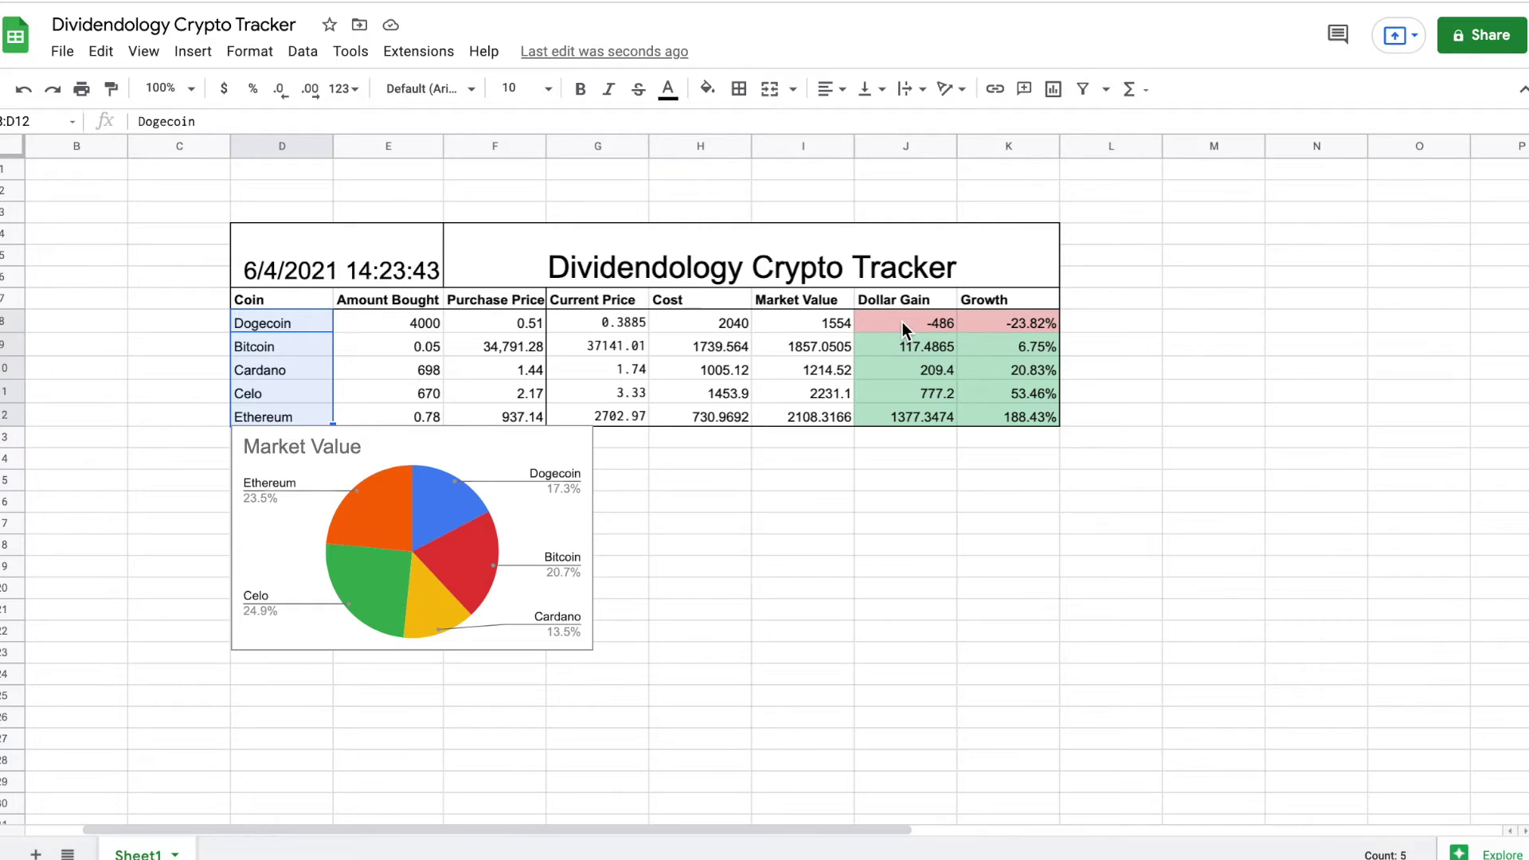
# Insert a combo chart from the Coin, Dollar Gain and Growth columns with headers.
pyautogui.moveTo(902, 322); pyautogui.dragTo(909, 413)
pyautogui.moveTo(1007, 322); pyautogui.dragTo(1008, 416)
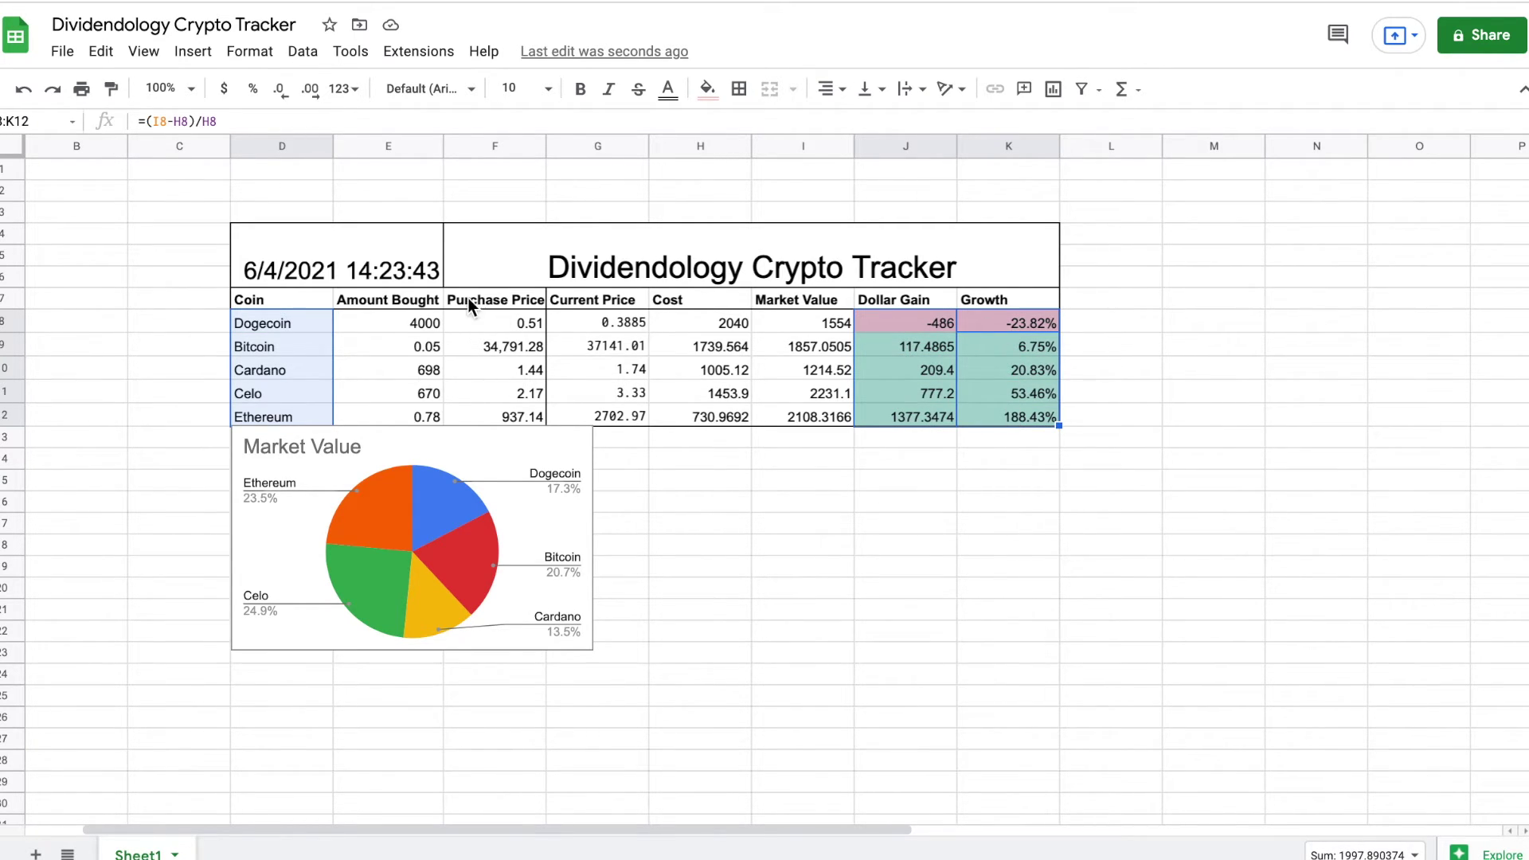
pyautogui.click(293, 392)
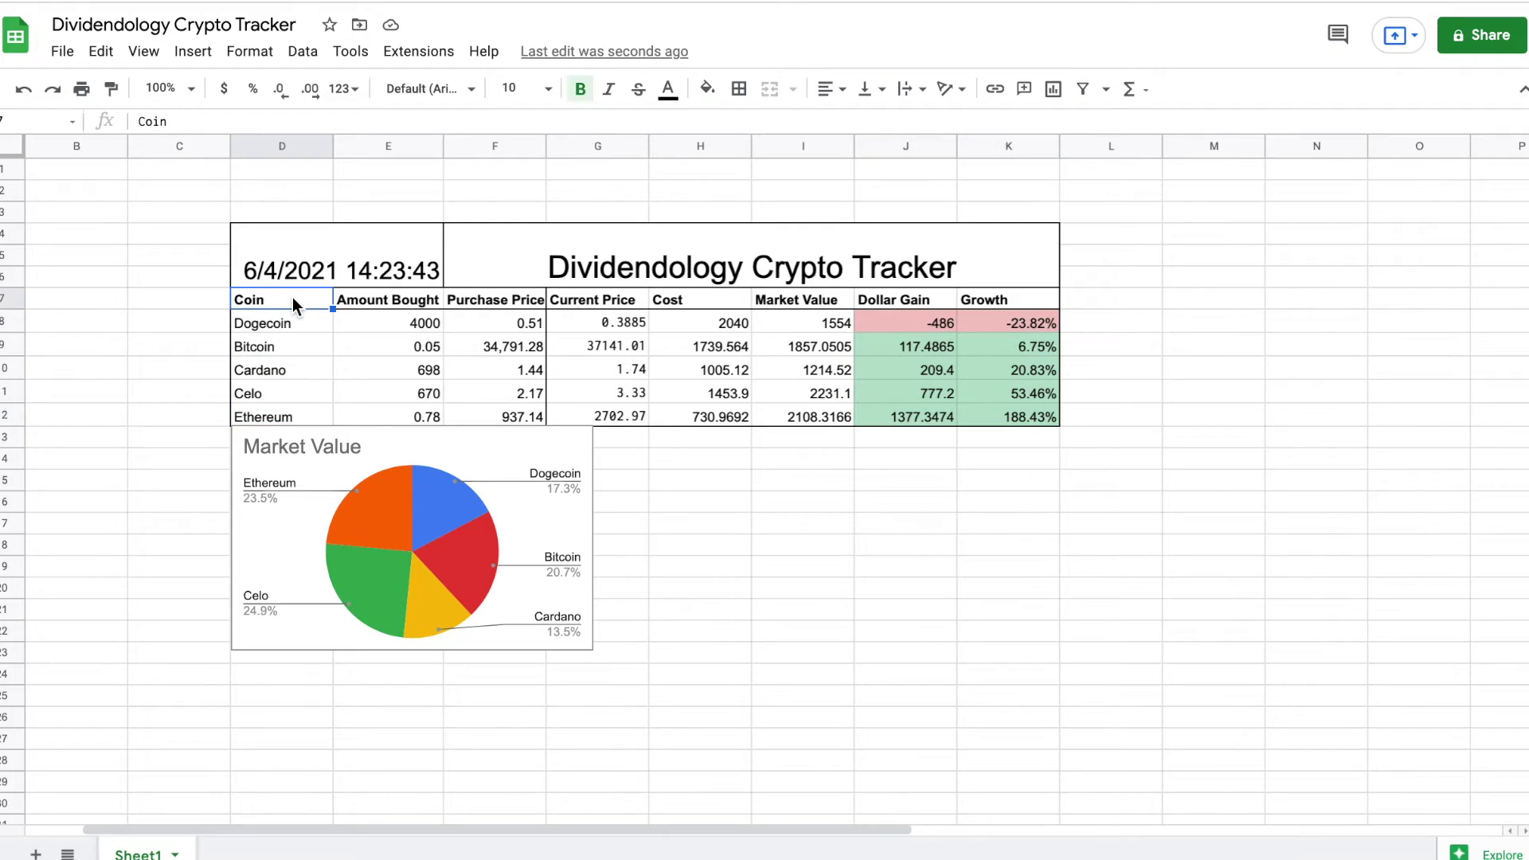
pyautogui.doubleClick(293, 392)
pyautogui.moveTo(293, 317); pyautogui.dragTo(293, 414)
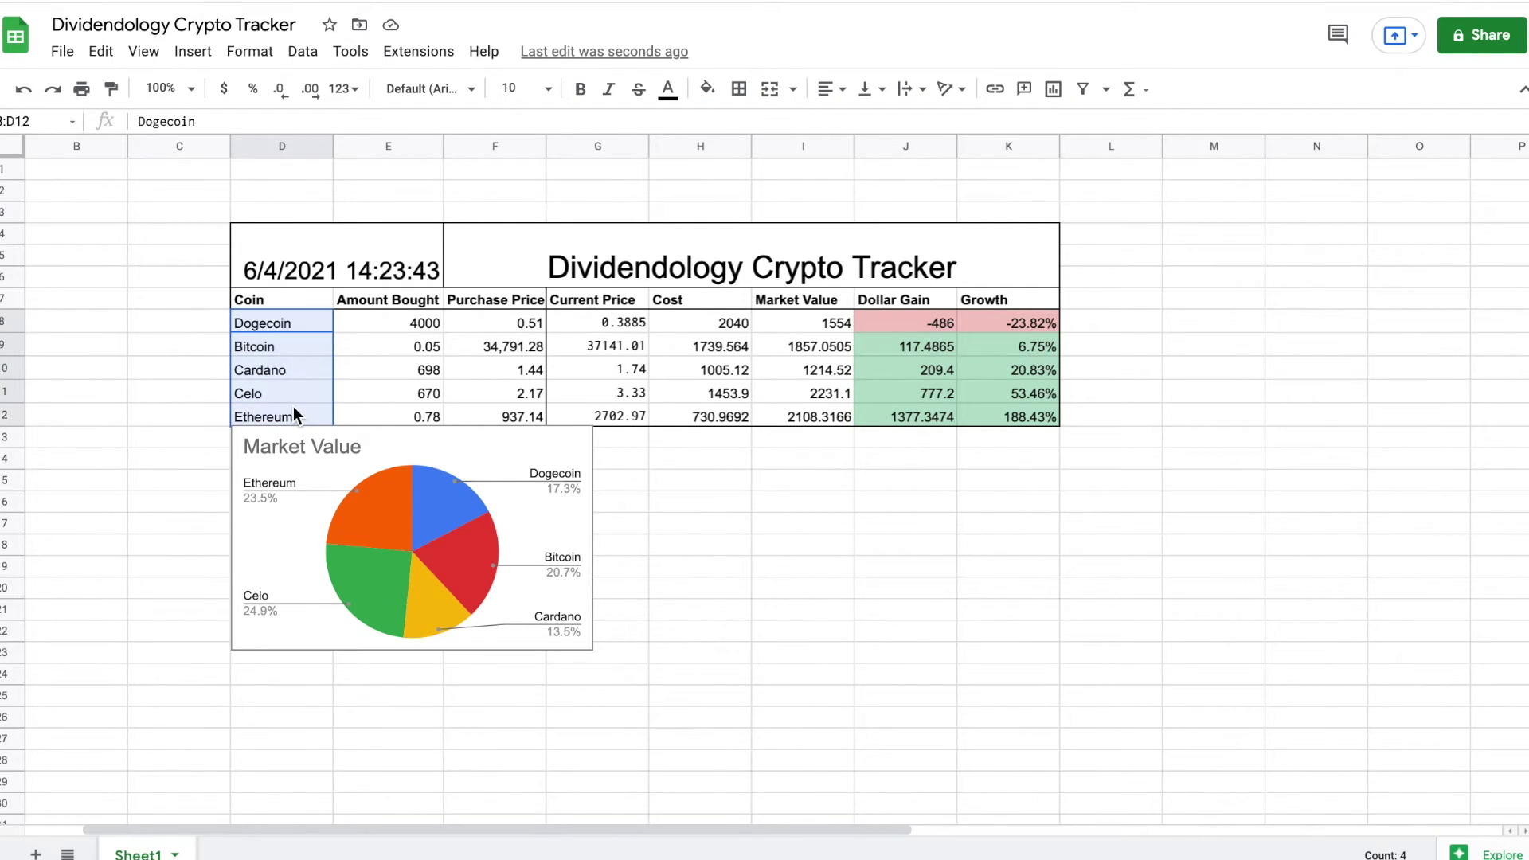
pyautogui.moveTo(892, 297); pyautogui.dragTo(906, 416)
pyautogui.moveTo(1005, 301); pyautogui.dragTo(1007, 411)
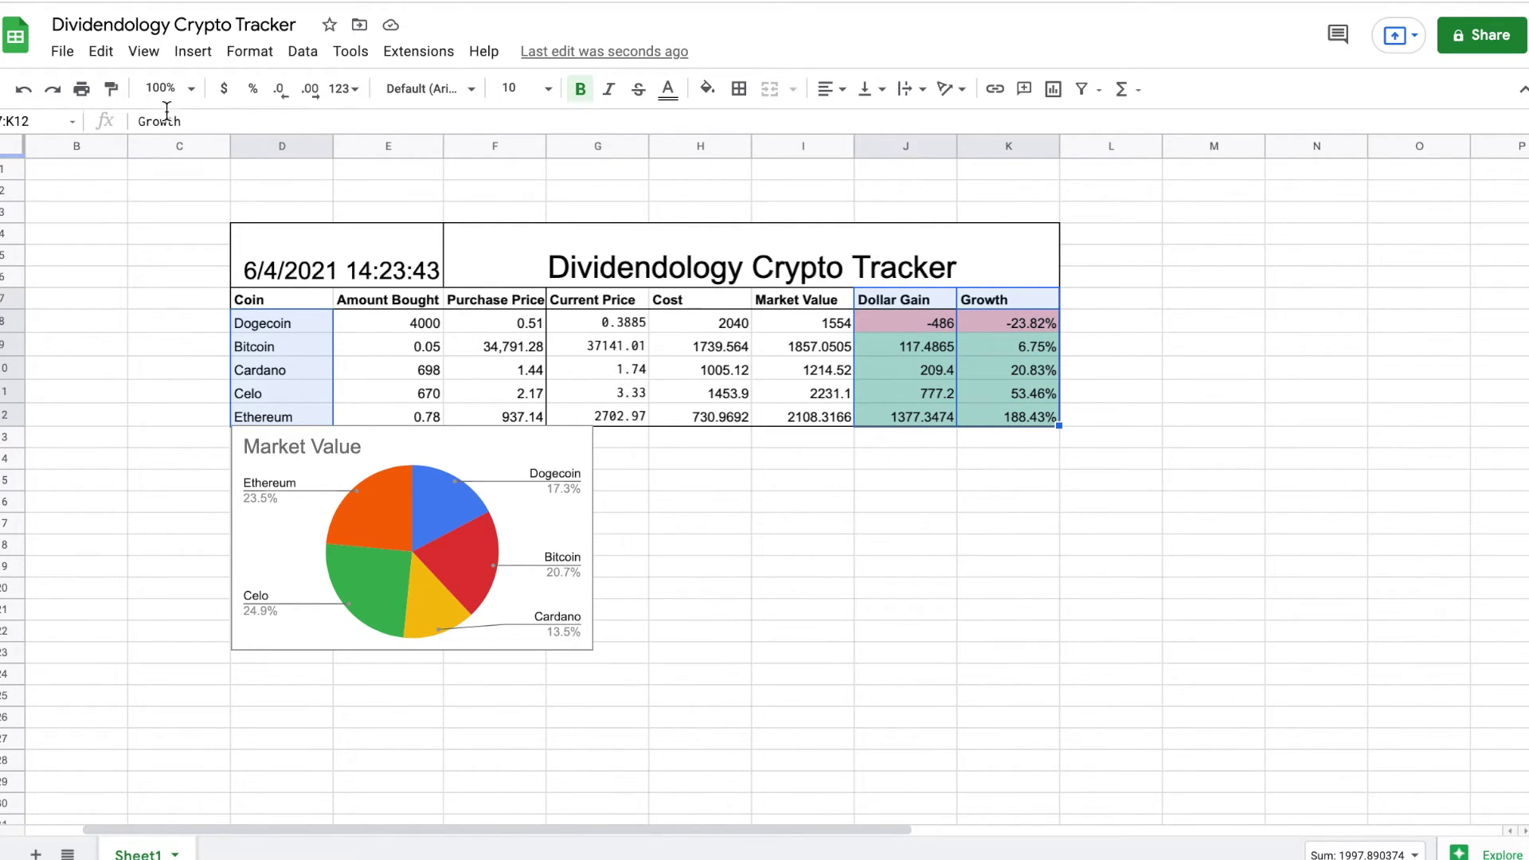
pyautogui.click(193, 51)
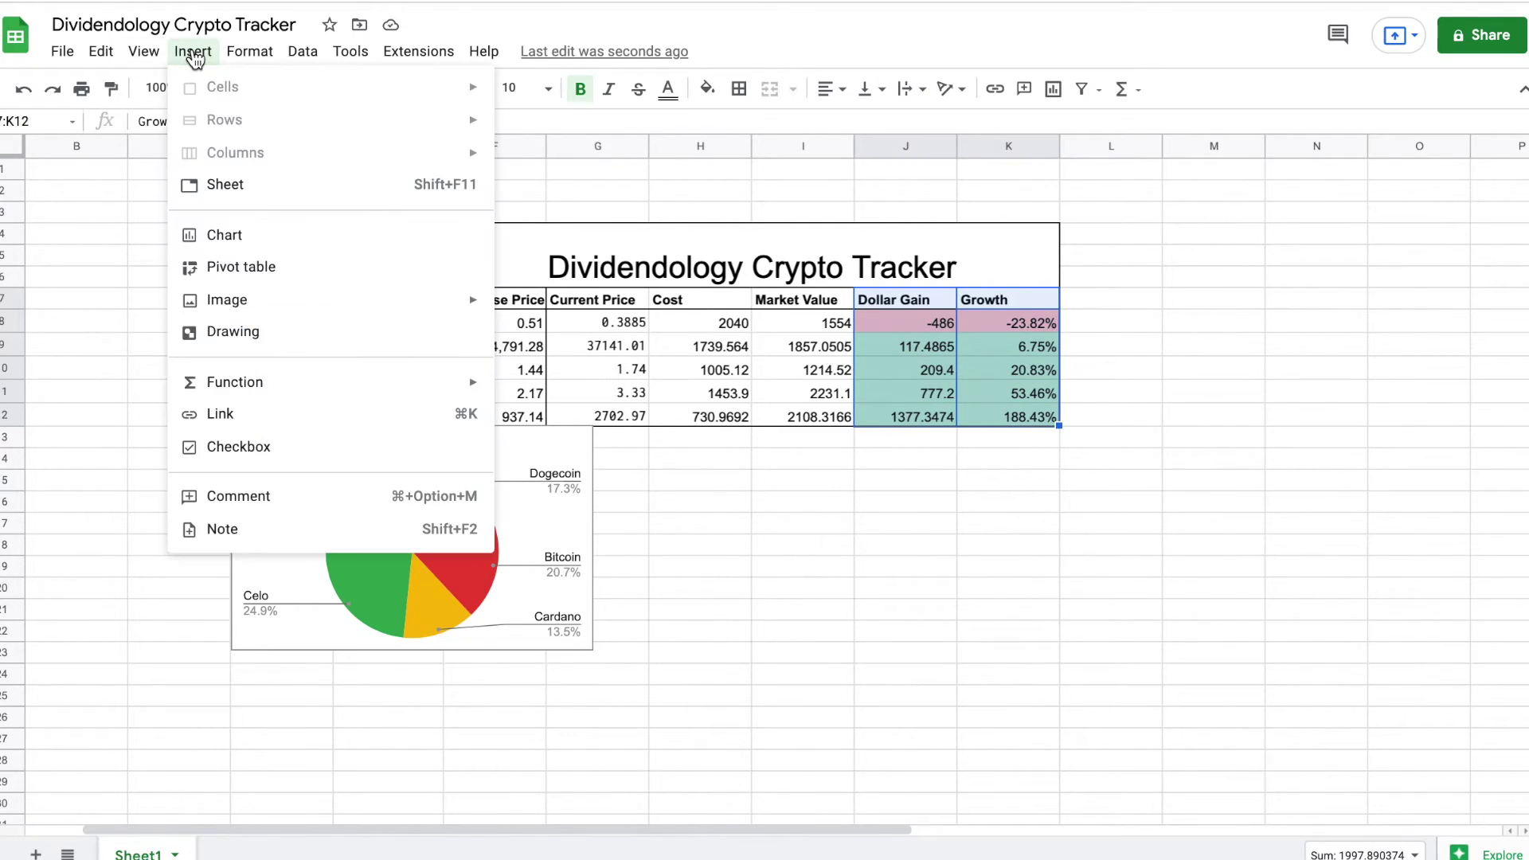
pyautogui.click(282, 235)
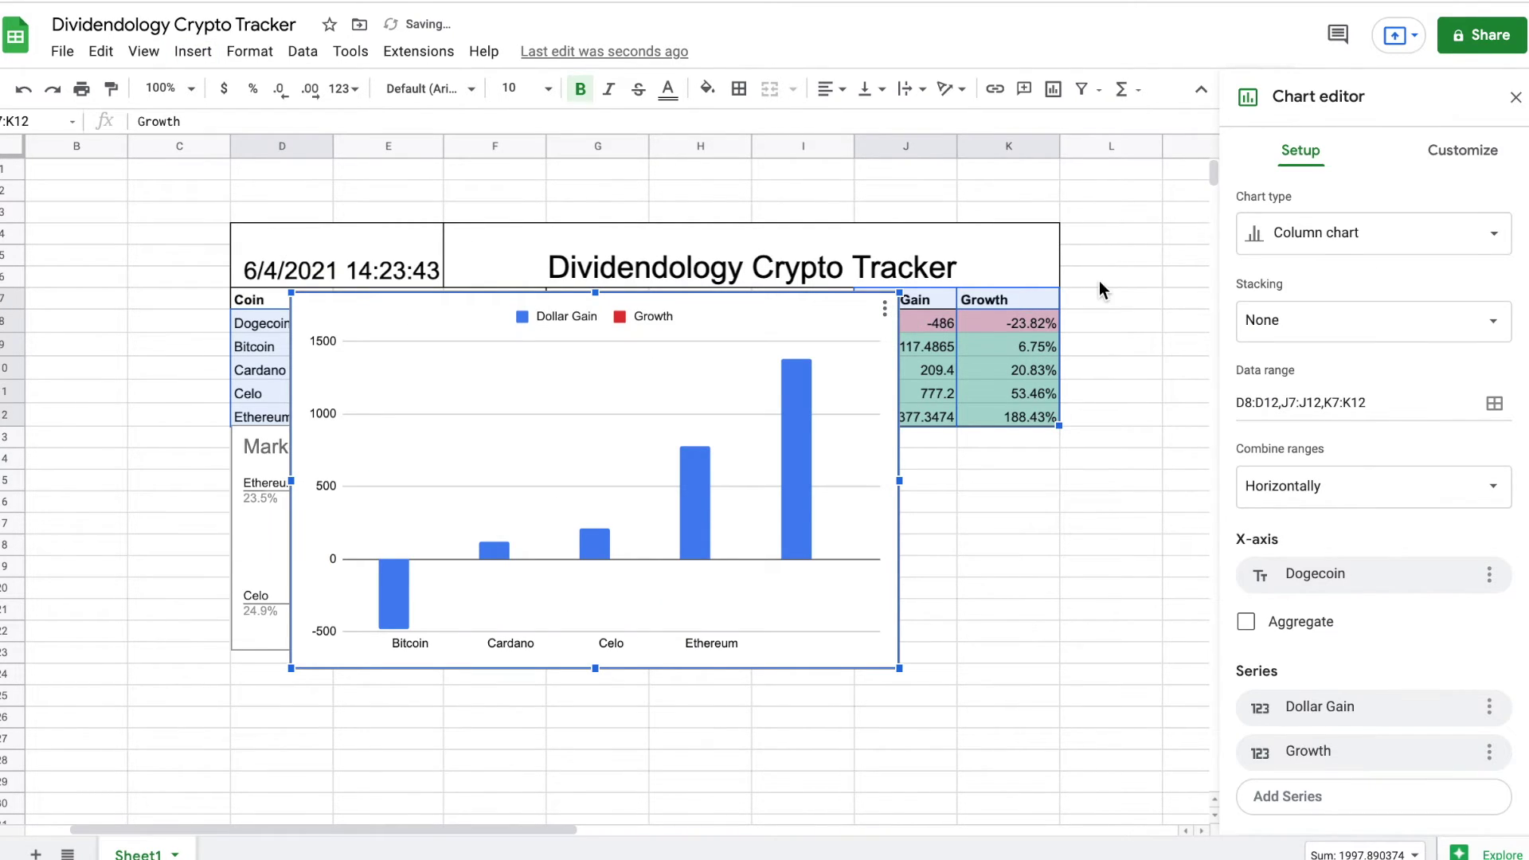
pyautogui.click(1400, 232)
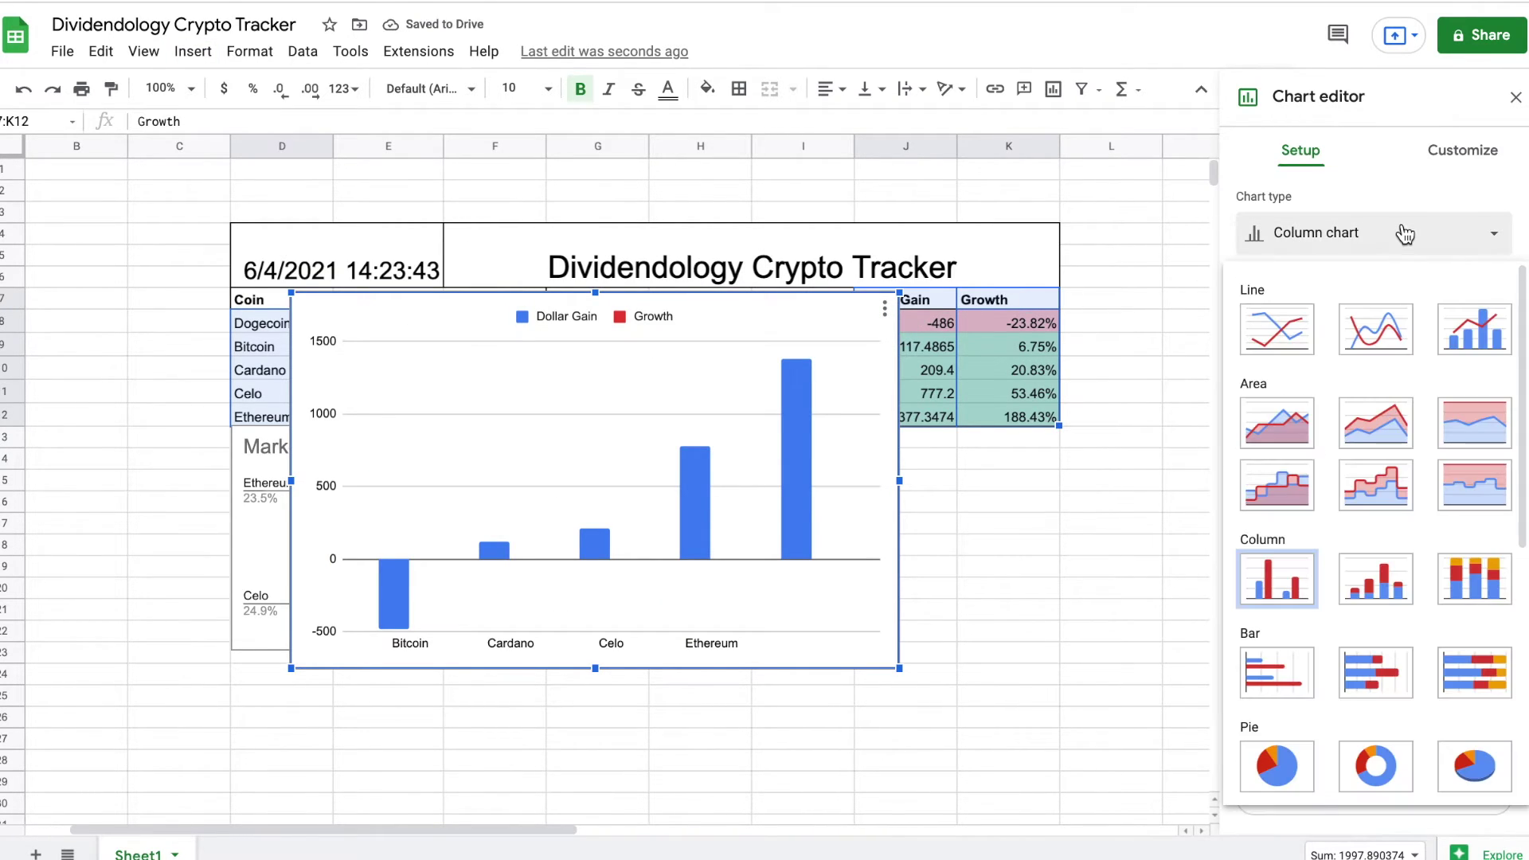
pyautogui.click(1472, 333)
# Plot the Growth series on the right axis in the chart's Customize series settings.
pyautogui.click(1448, 158)
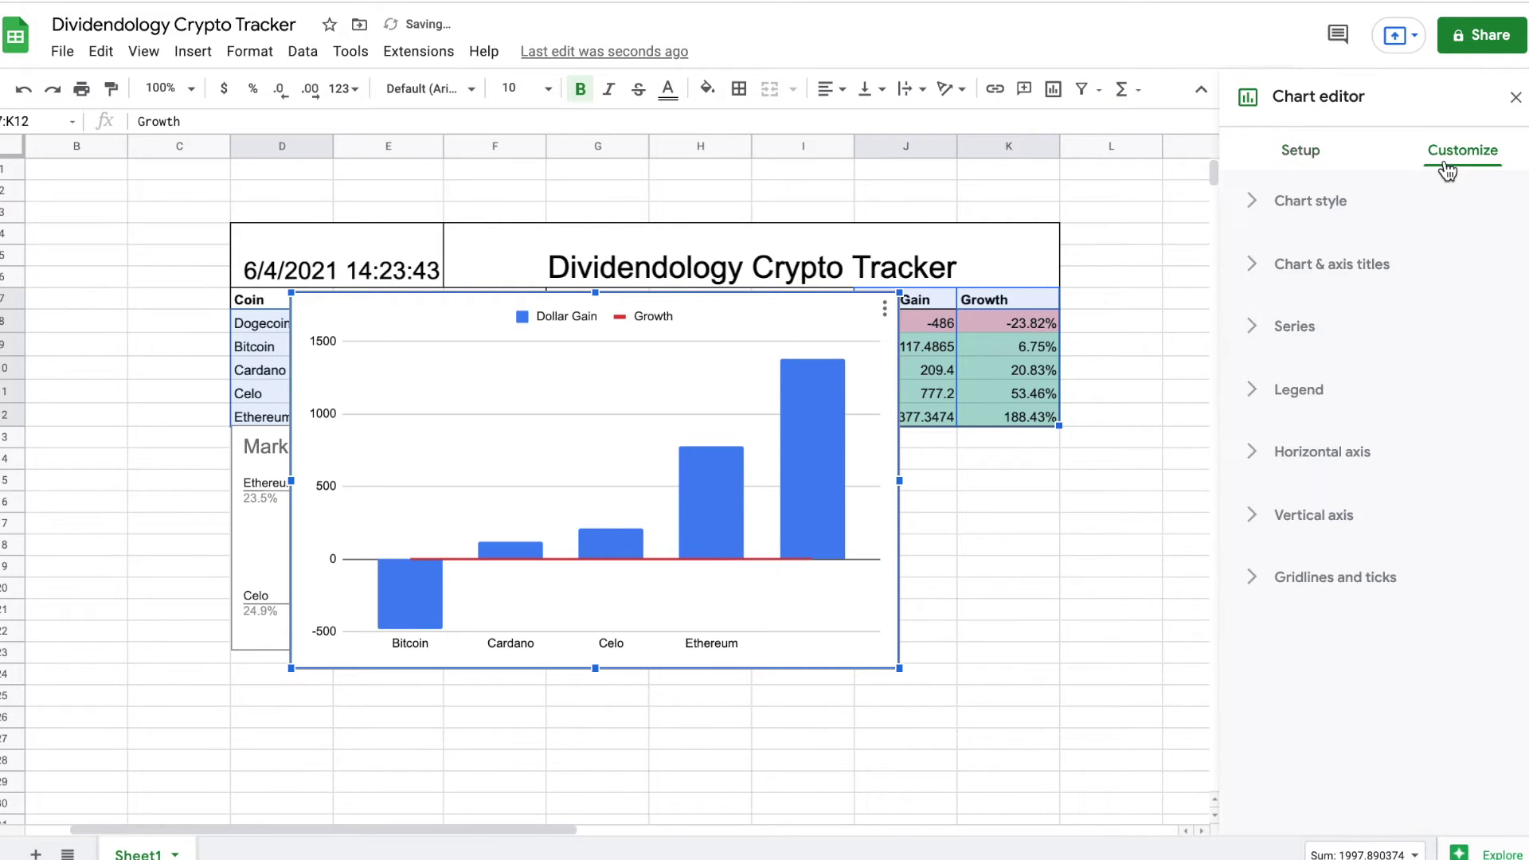
pyautogui.click(1353, 332)
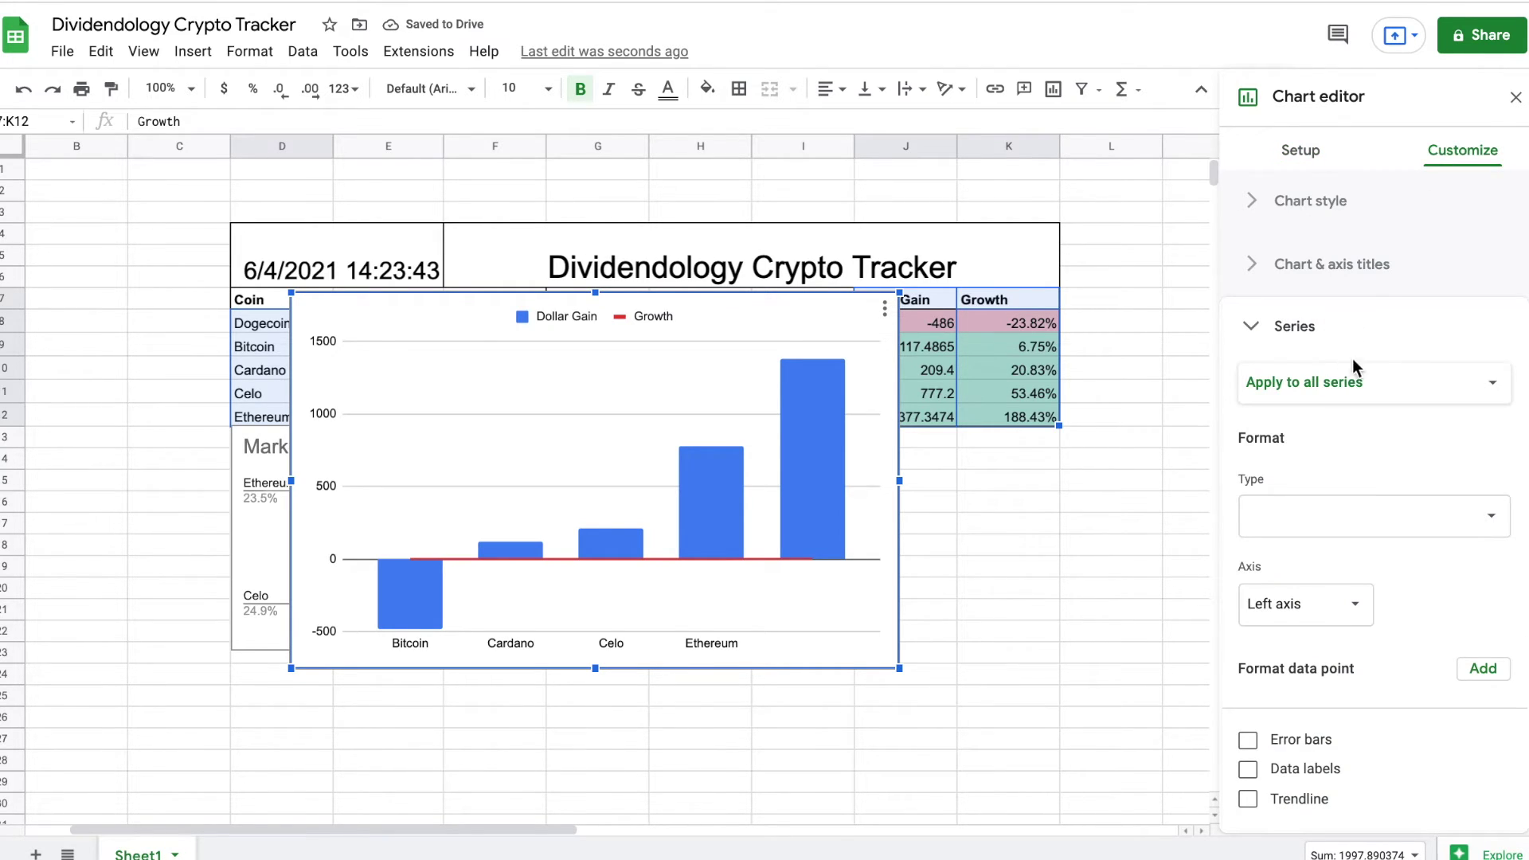
pyautogui.click(1352, 371)
pyautogui.click(1346, 443)
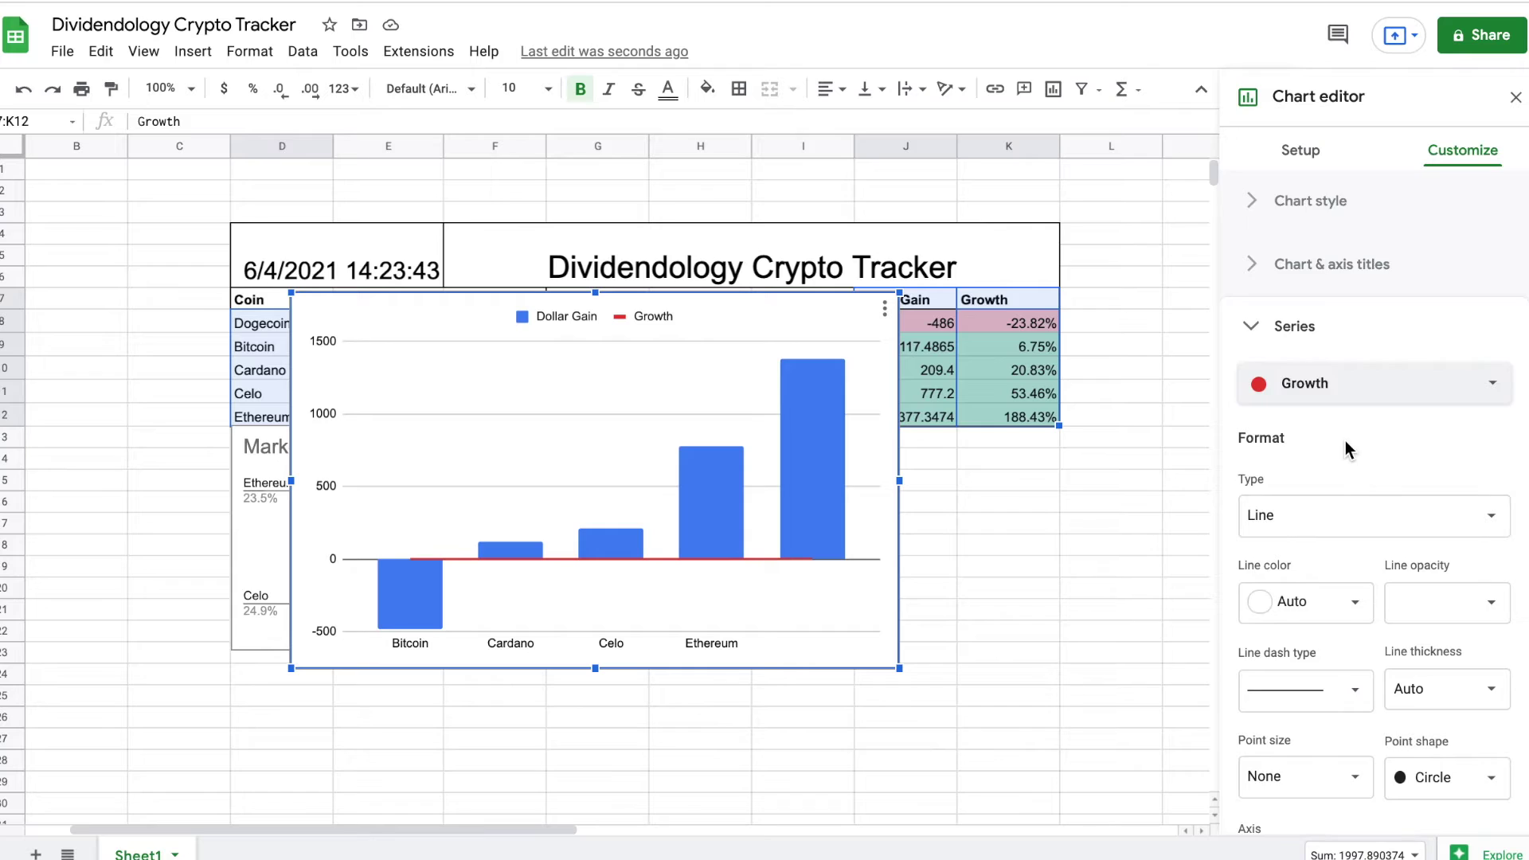
pyautogui.scroll(-3, 1346, 442)
pyautogui.click(1342, 637)
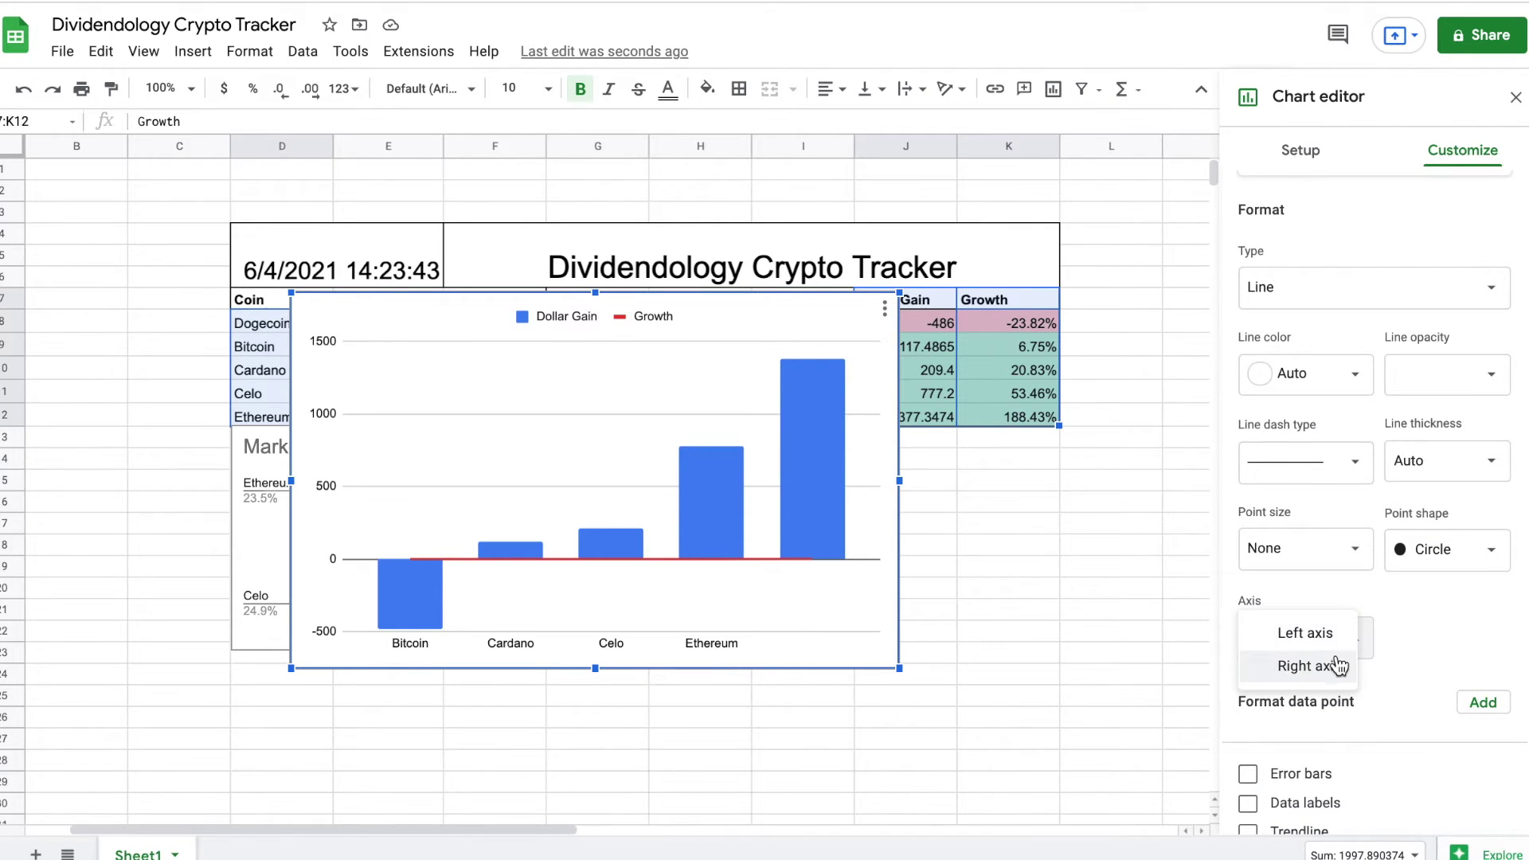
pyautogui.click(1338, 666)
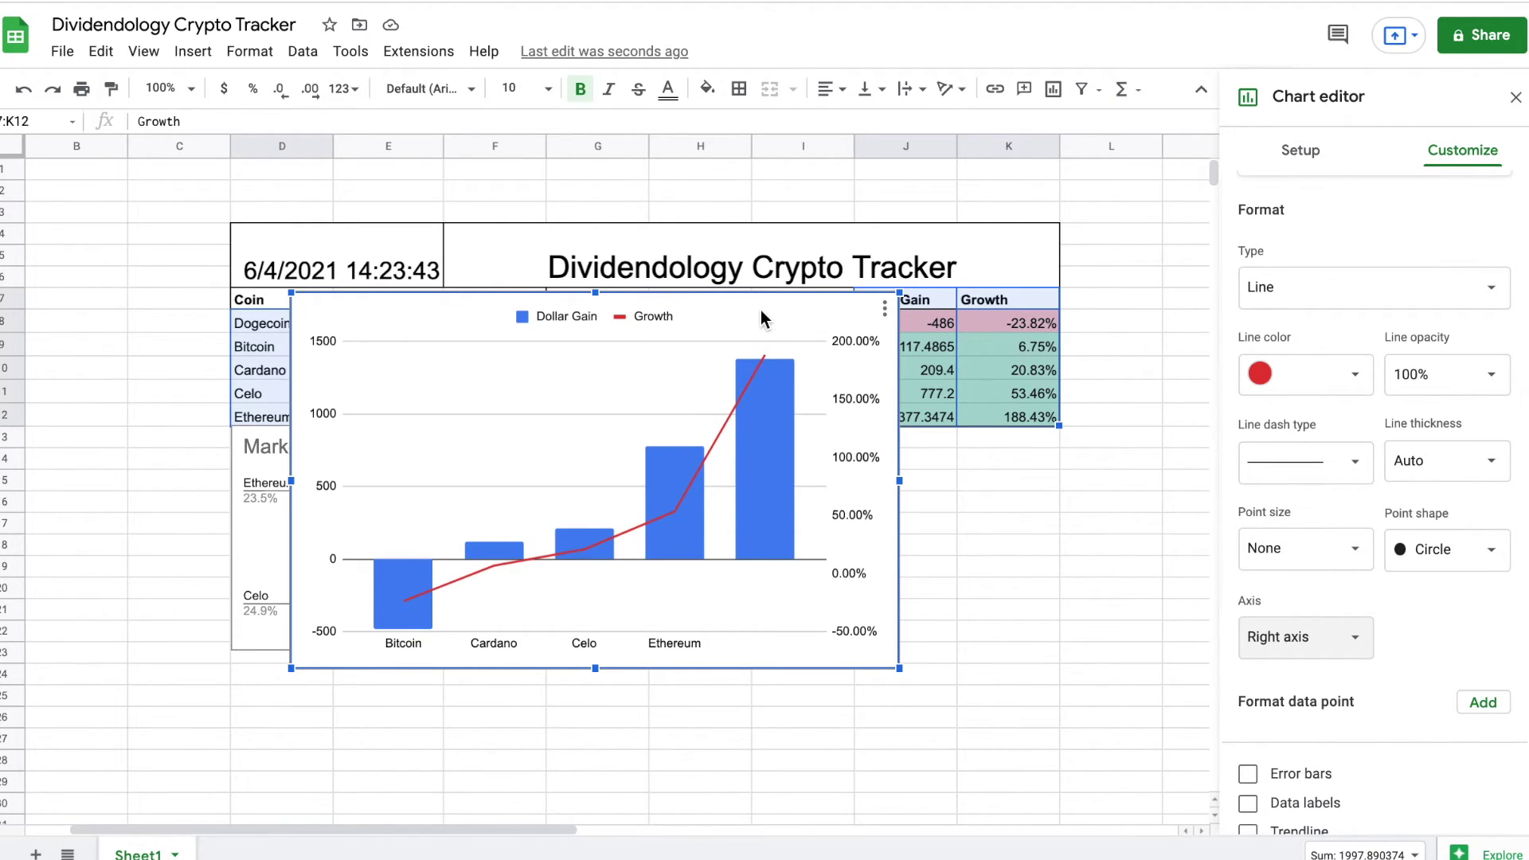
# Move and shrink the combo chart so it sits beside the pie chart.
pyautogui.moveTo(762, 309); pyautogui.dragTo(1020, 435)
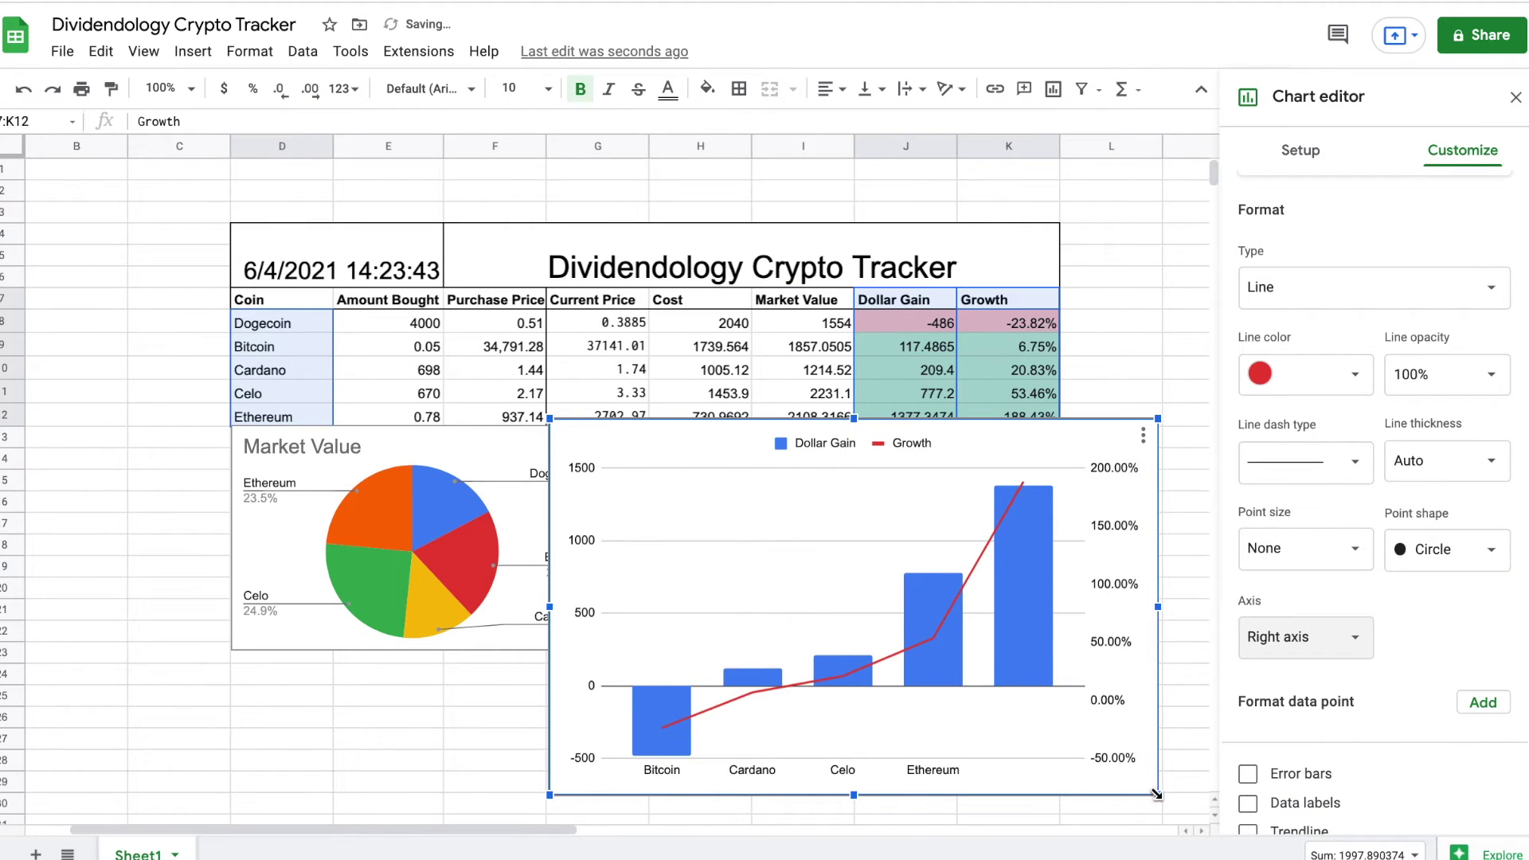
pyautogui.moveTo(1162, 800); pyautogui.dragTo(1049, 723)
pyautogui.moveTo(966, 636); pyautogui.dragTo(1010, 644)
pyautogui.moveTo(1088, 732); pyautogui.dragTo(995, 643)
pyautogui.moveTo(947, 599); pyautogui.dragTo(1014, 599)
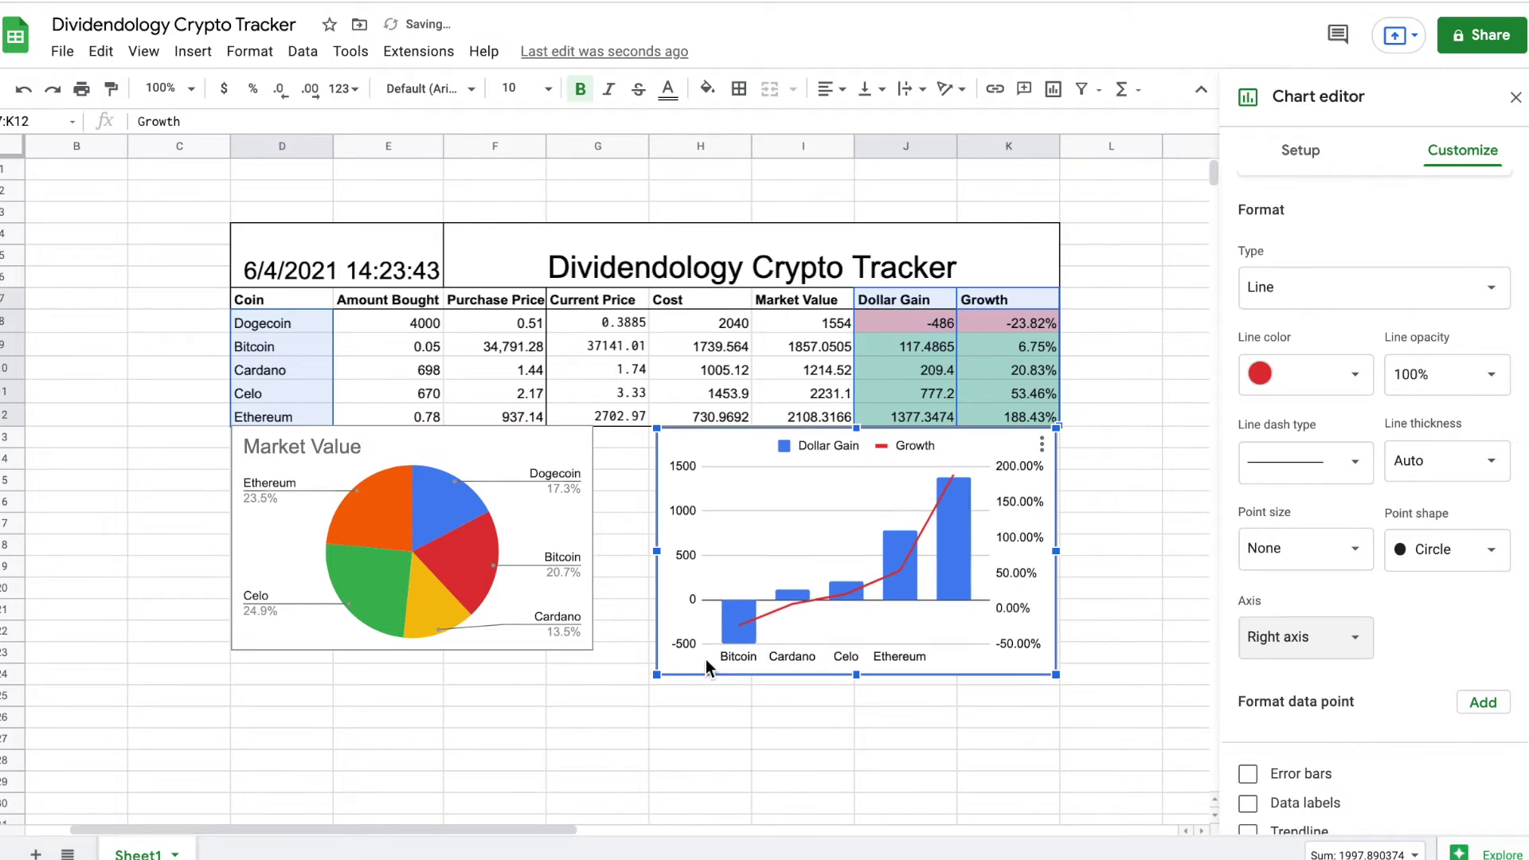
# Enlarge the pie chart to match the combo chart's size.
pyautogui.click(588, 635)
pyautogui.moveTo(593, 650); pyautogui.dragTo(647, 683)
pyautogui.click(677, 666)
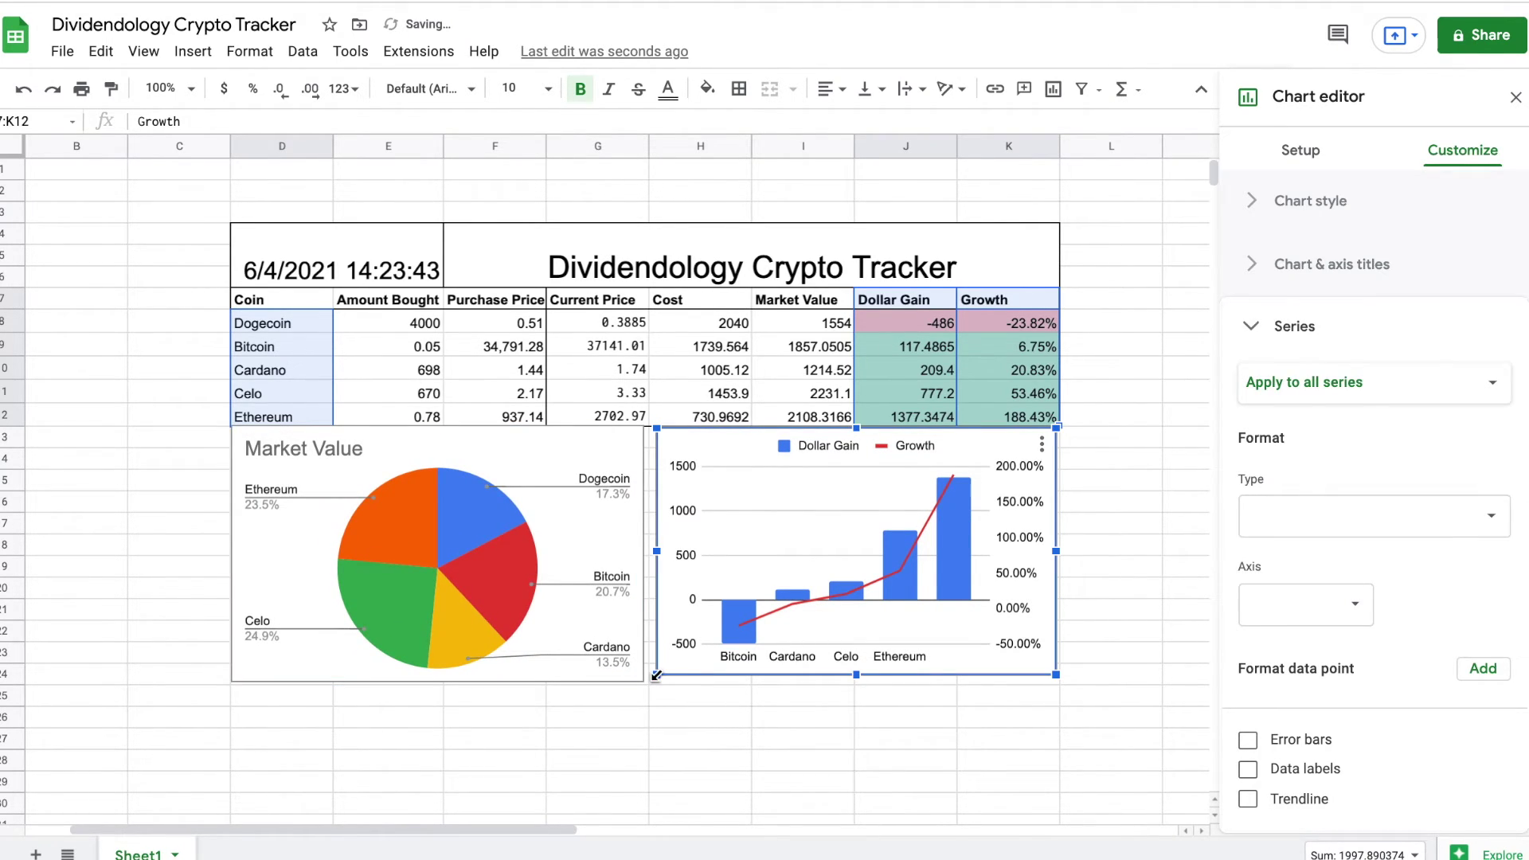
pyautogui.click(749, 740)
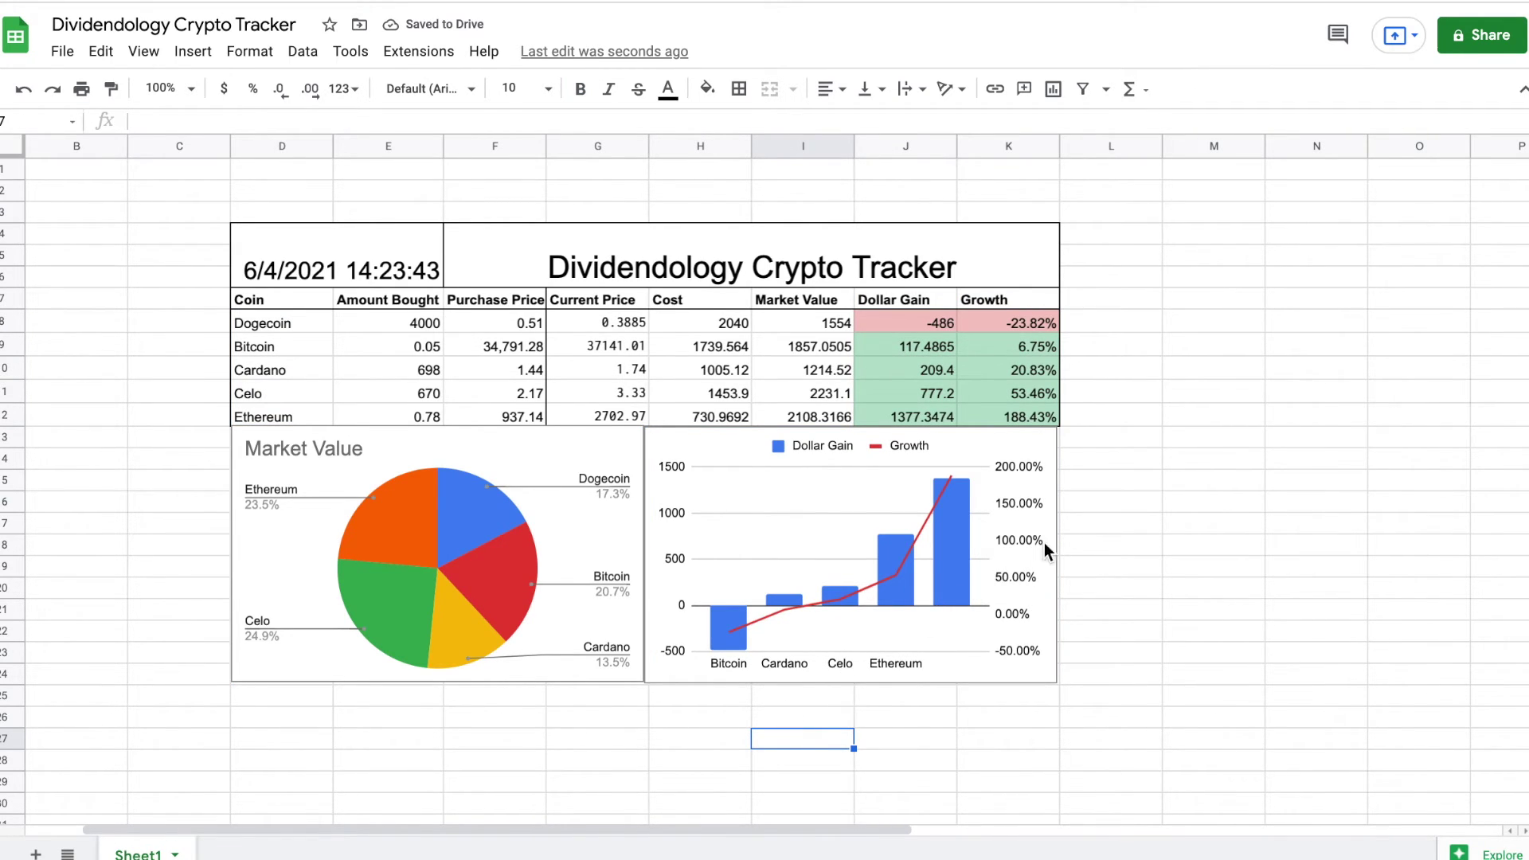
# Nudge the combo chart's edge so it lines up with the pie chart.
pyautogui.click(1030, 518)
pyautogui.moveTo(1058, 555); pyautogui.dragTo(1060, 555)
pyautogui.click(1159, 351)
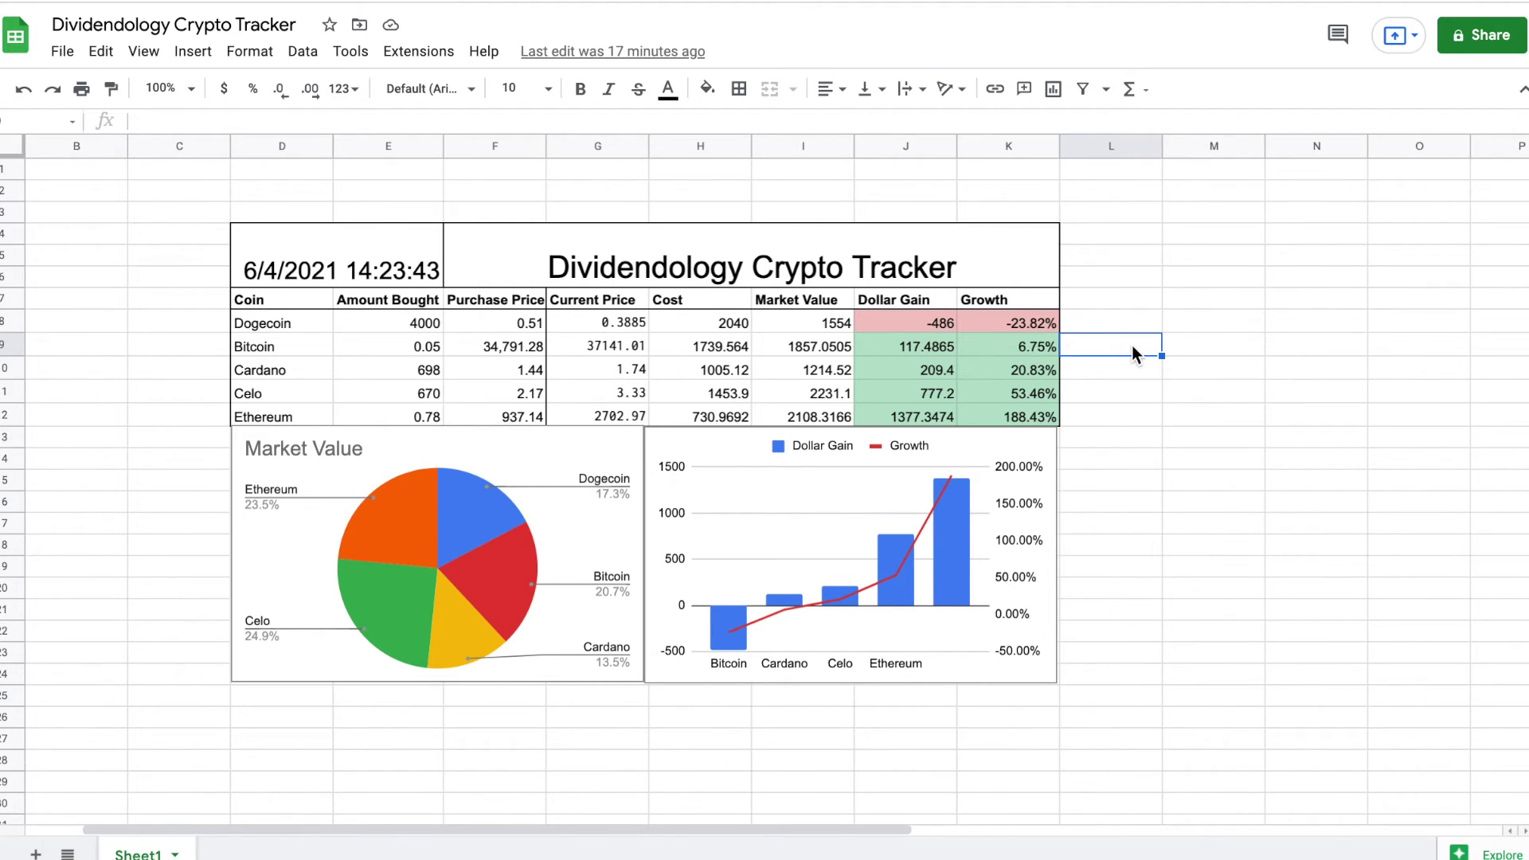
# Add a filter to the tracker table's header and data rows.
pyautogui.moveTo(300, 299); pyautogui.dragTo(998, 421)
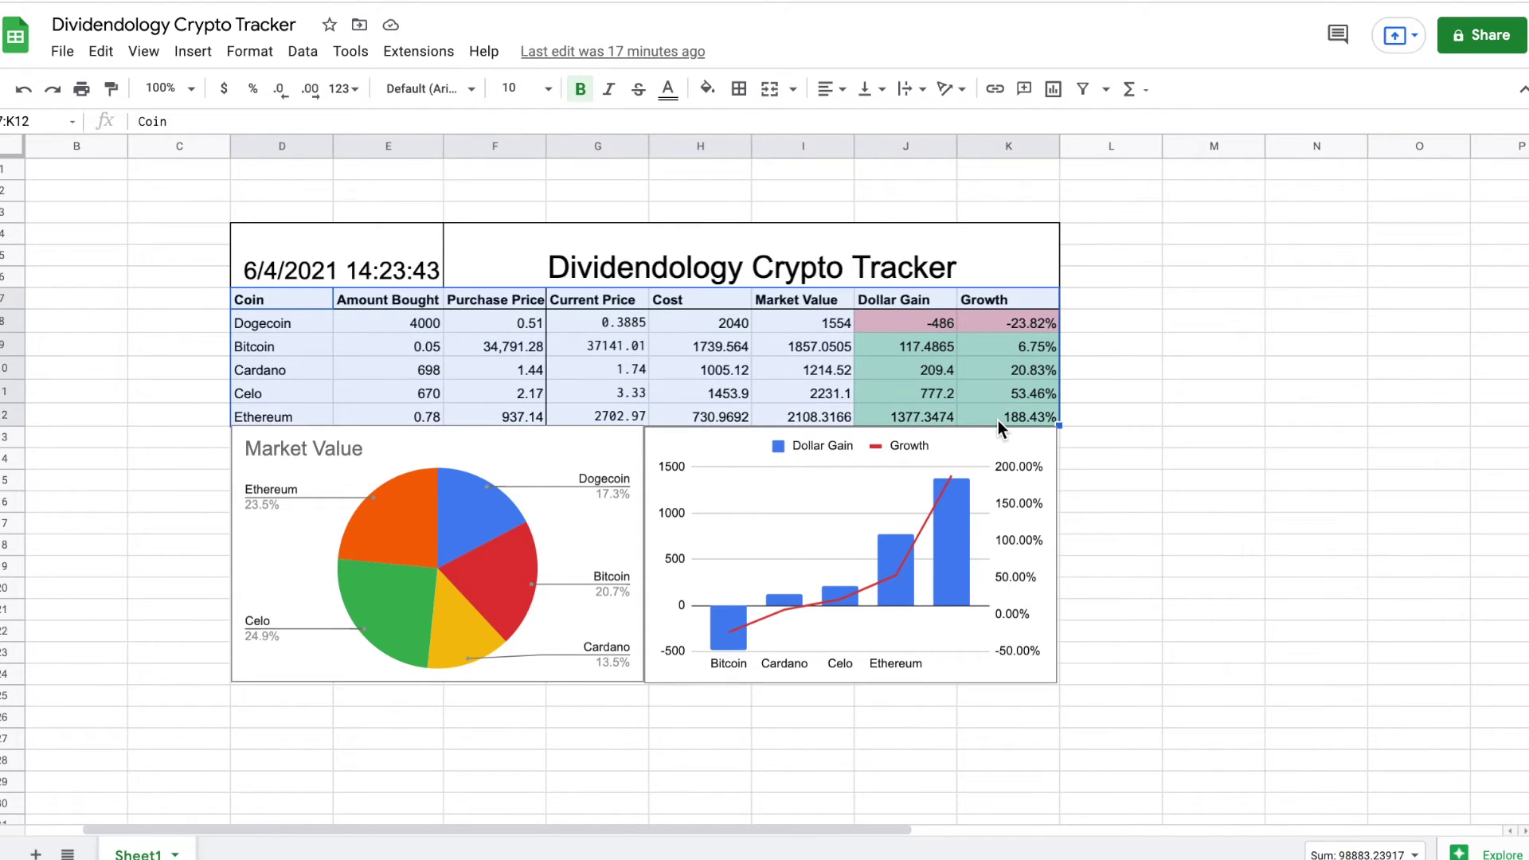
pyautogui.click(1083, 90)
pyautogui.click(1142, 263)
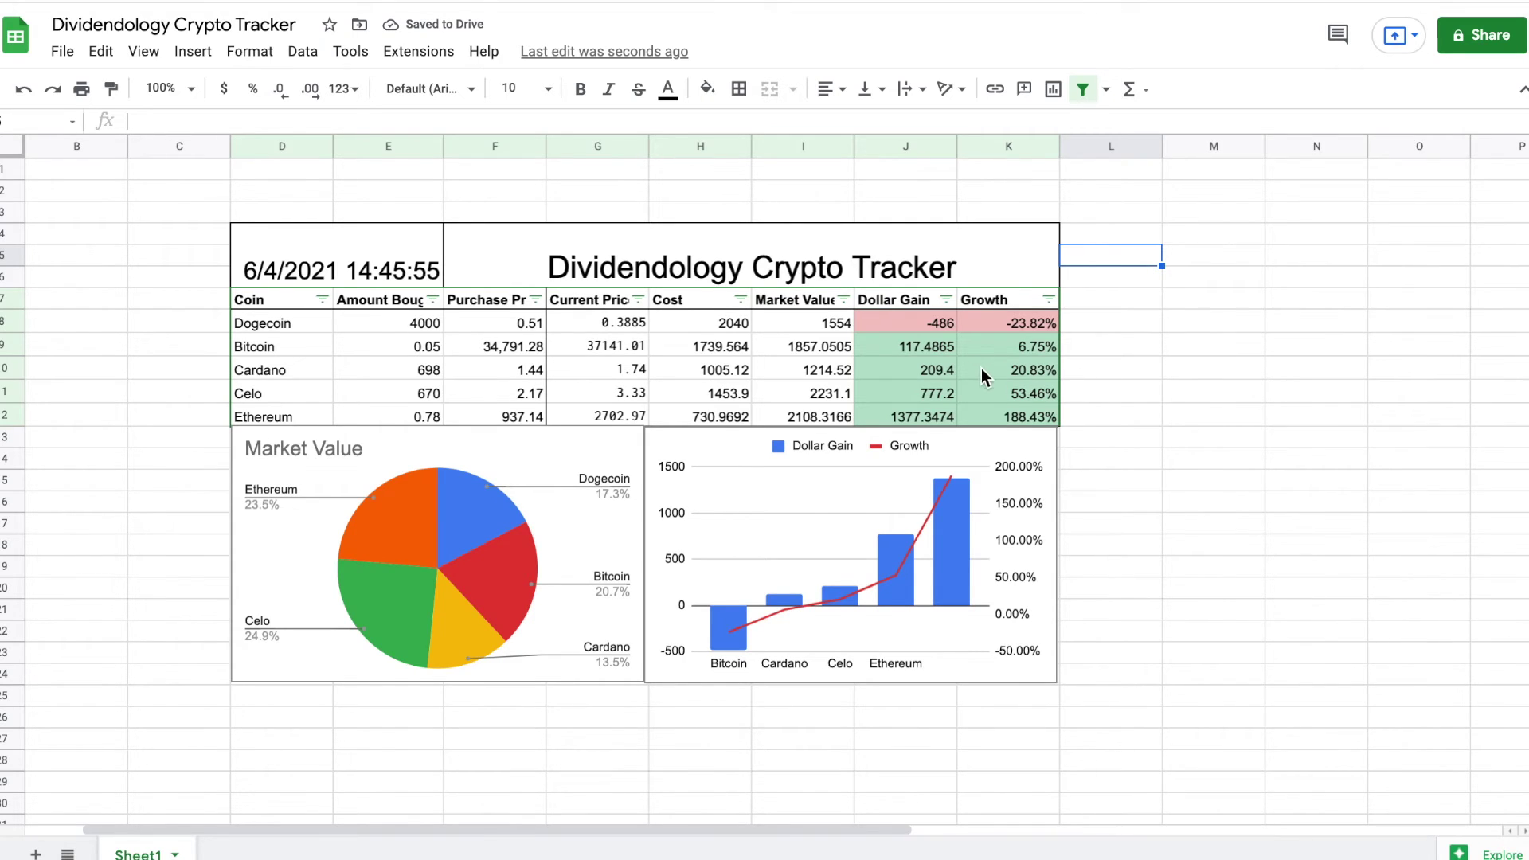
# Try sorting by Dollar Gain and Growth, then sort coins by Market Value highest first.
pyautogui.click(845, 299)
pyautogui.click(804, 365)
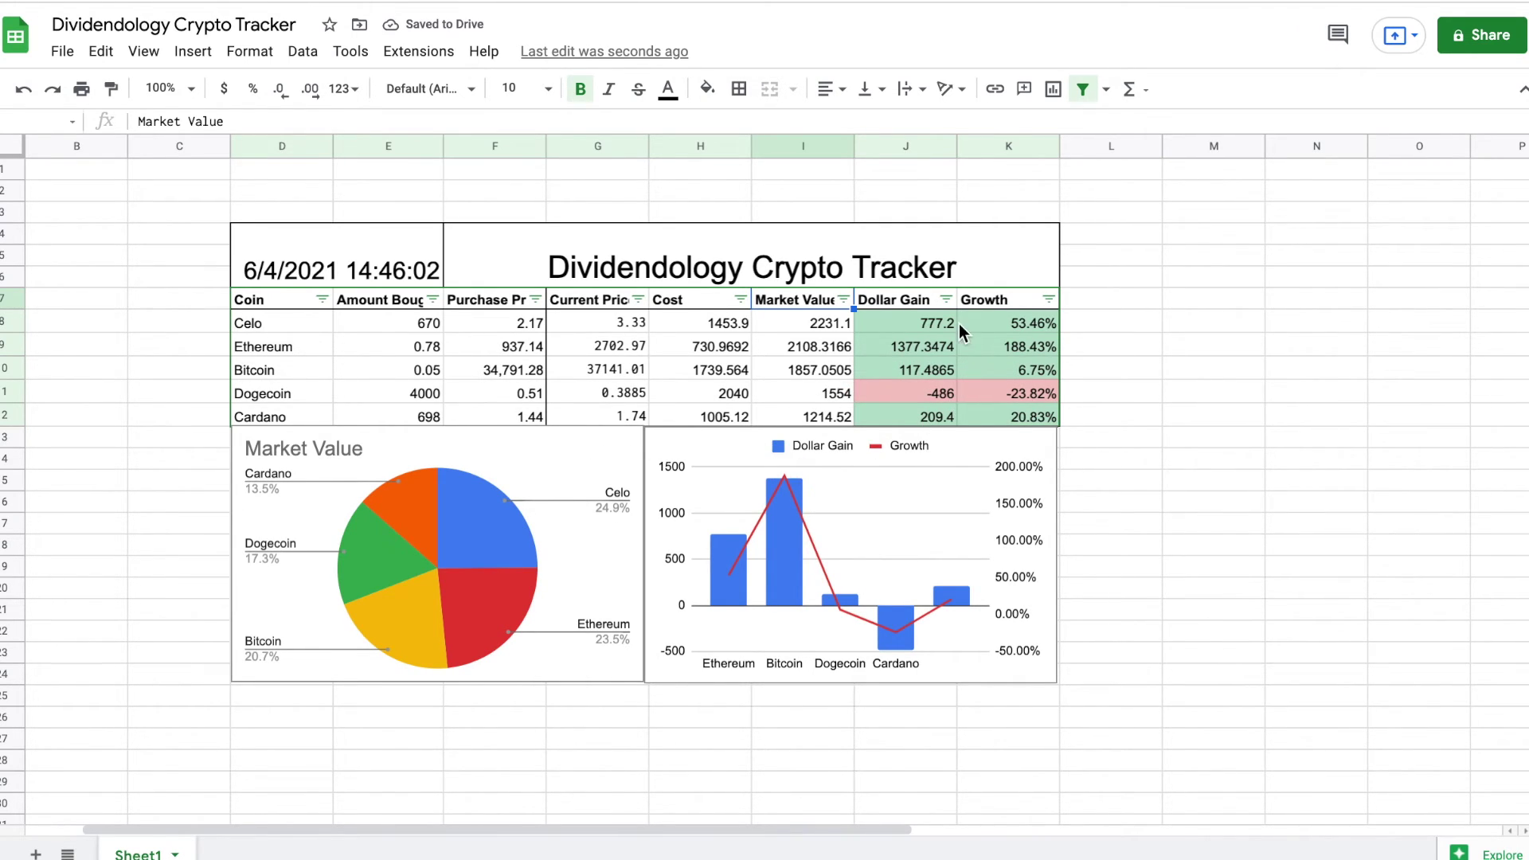
pyautogui.click(946, 300)
pyautogui.click(908, 361)
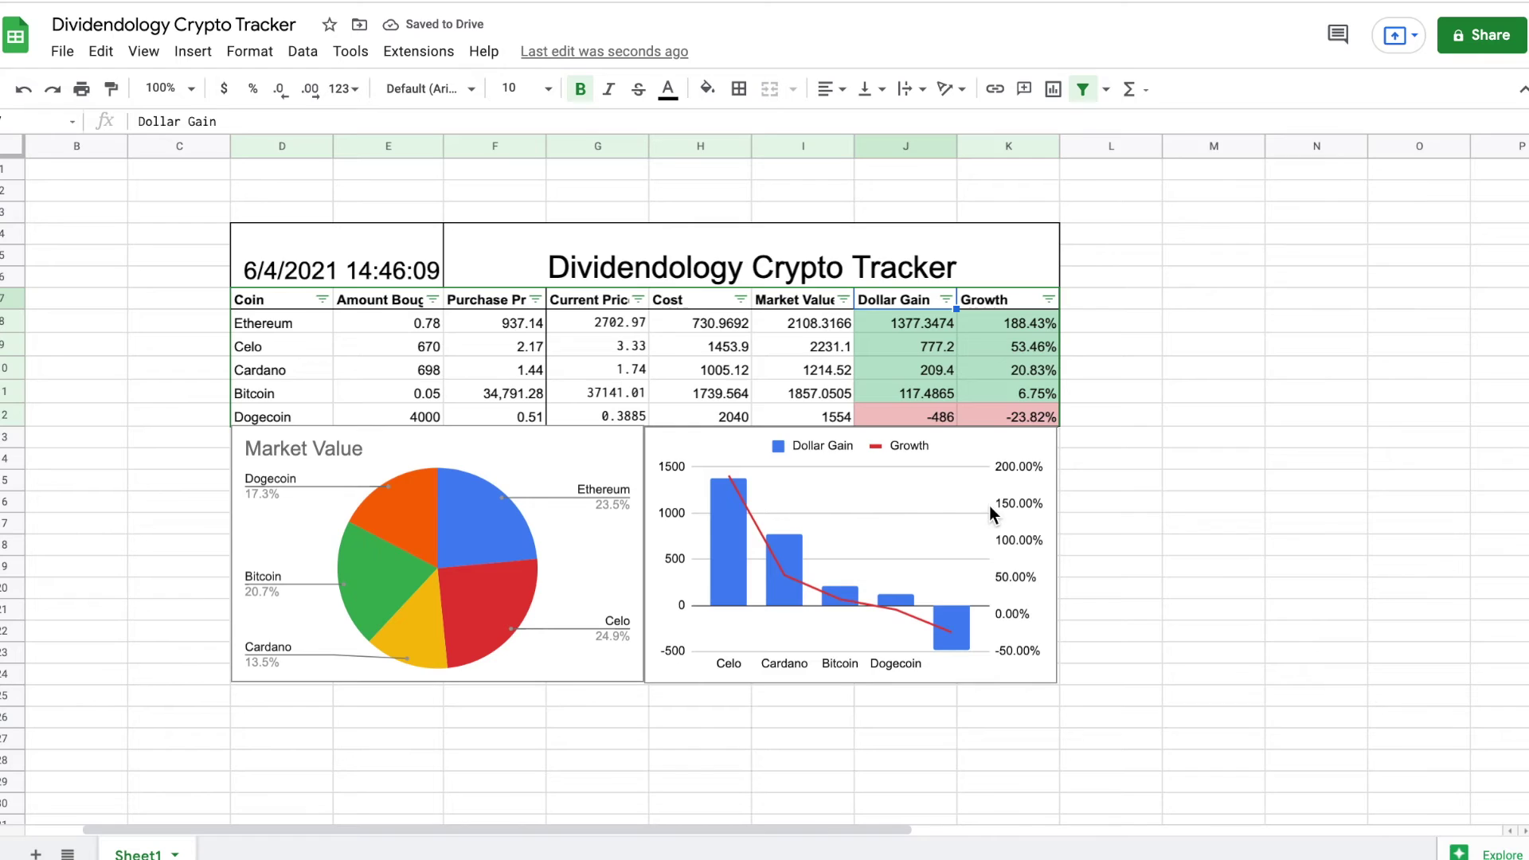
pyautogui.click(1050, 299)
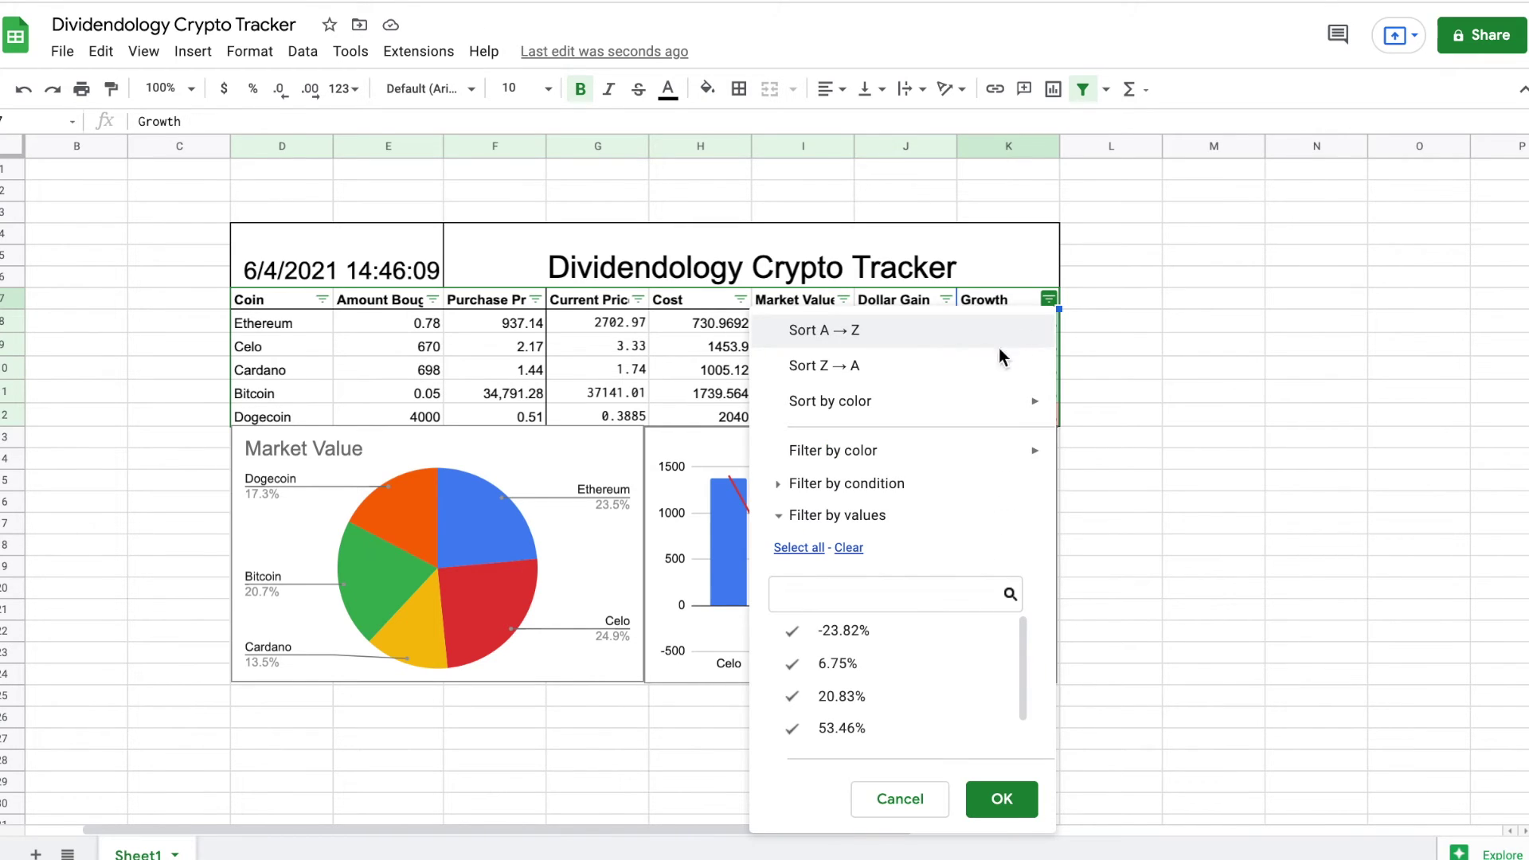
pyautogui.click(942, 337)
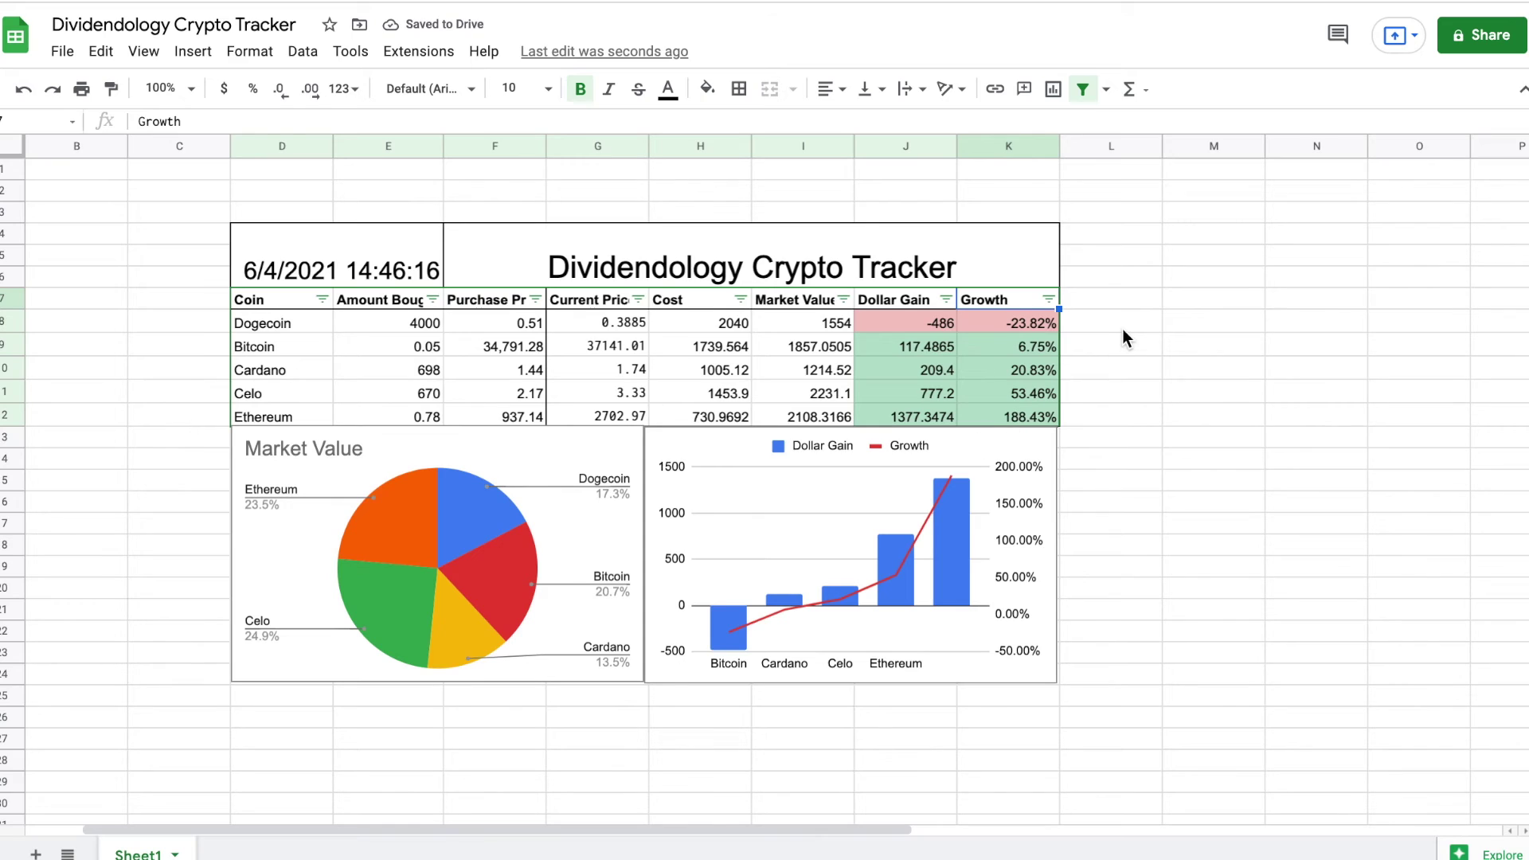
pyautogui.click(844, 298)
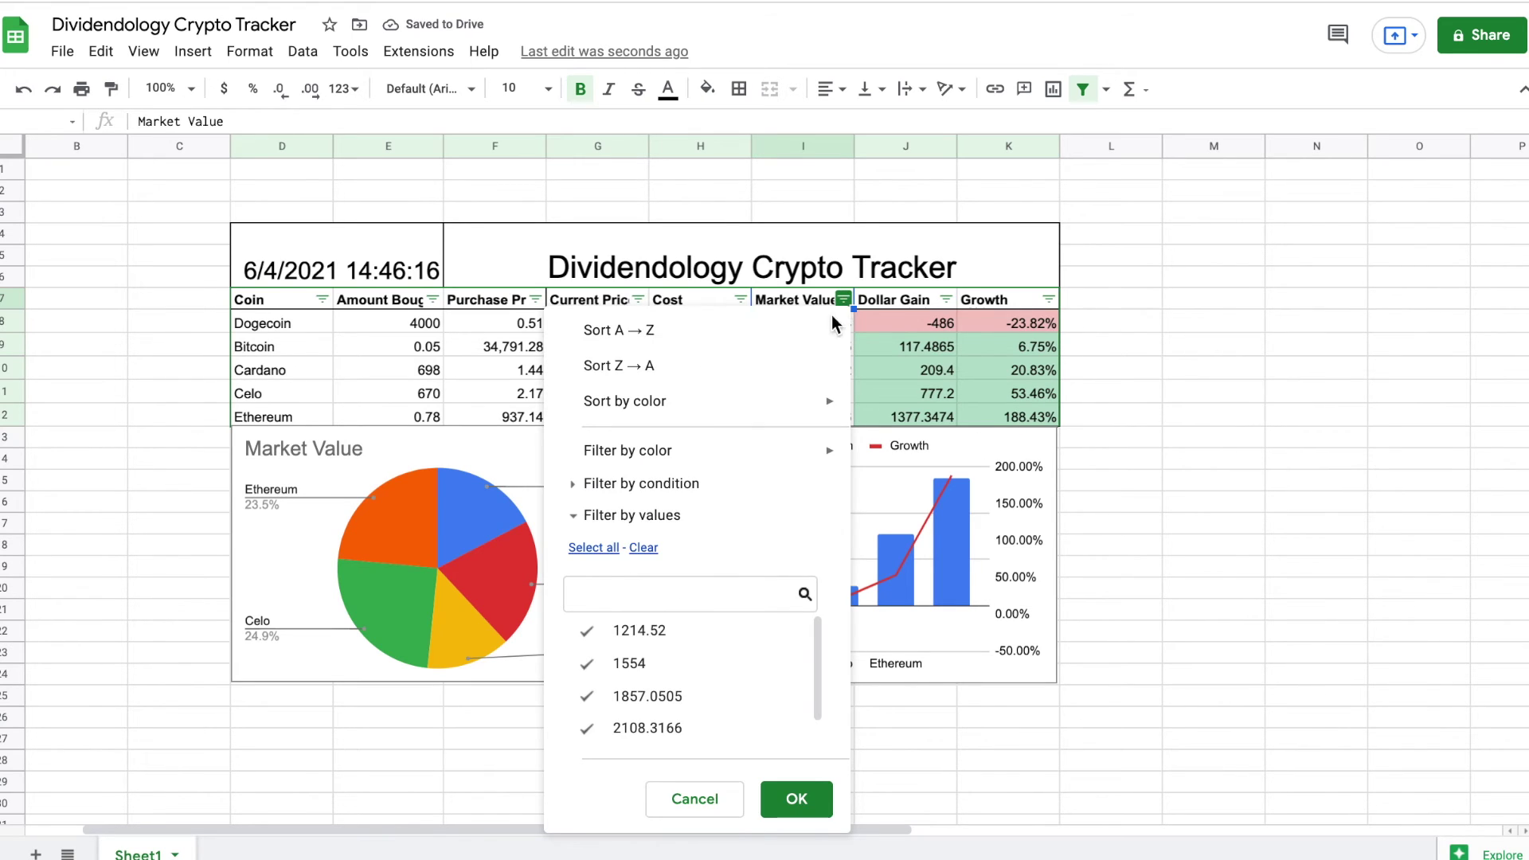
pyautogui.click(802, 367)
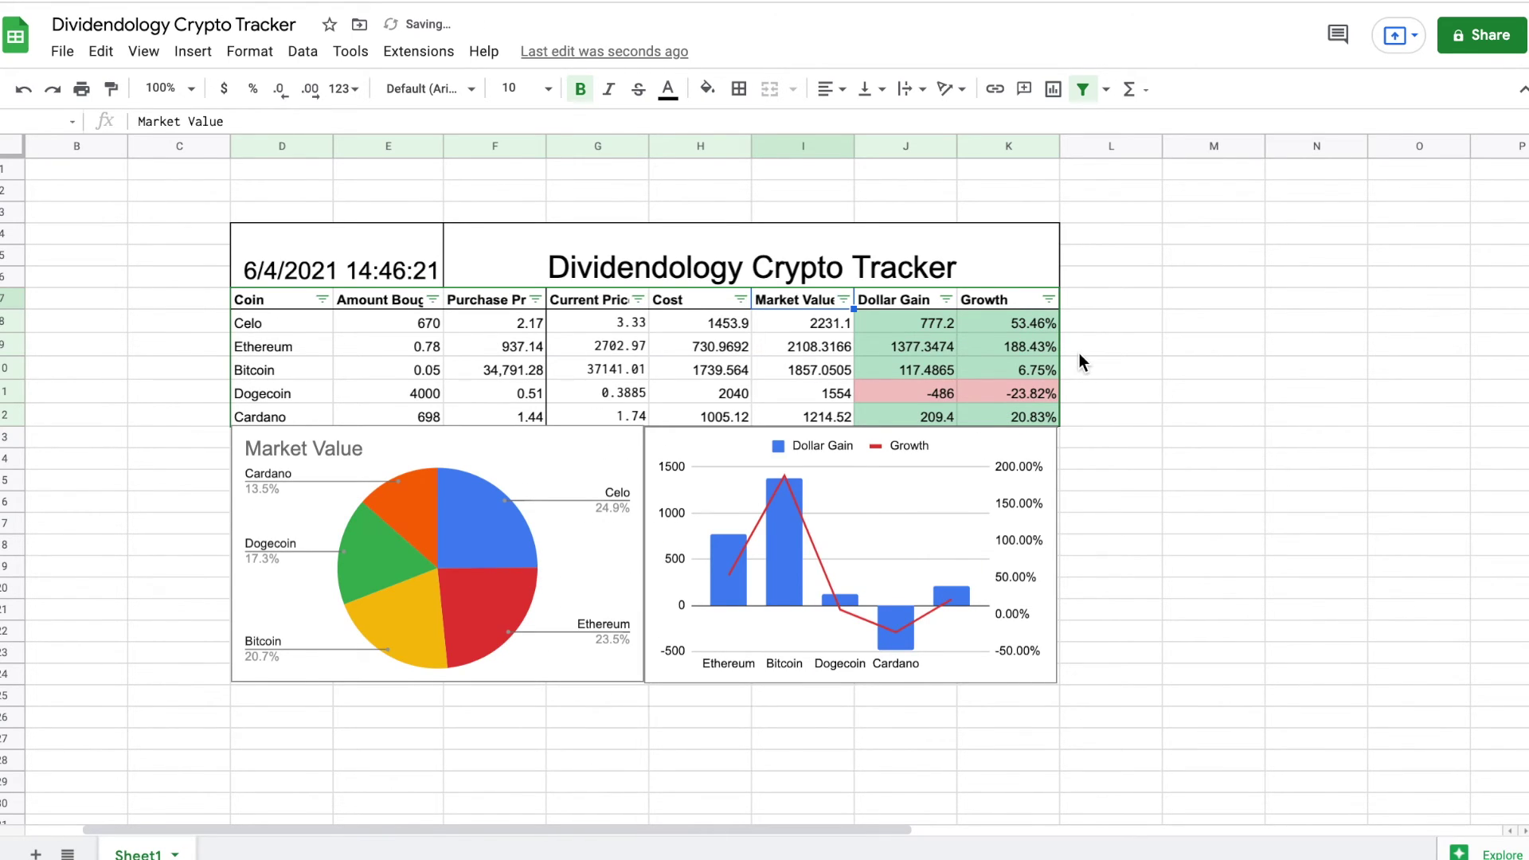
pyautogui.click(1171, 190)
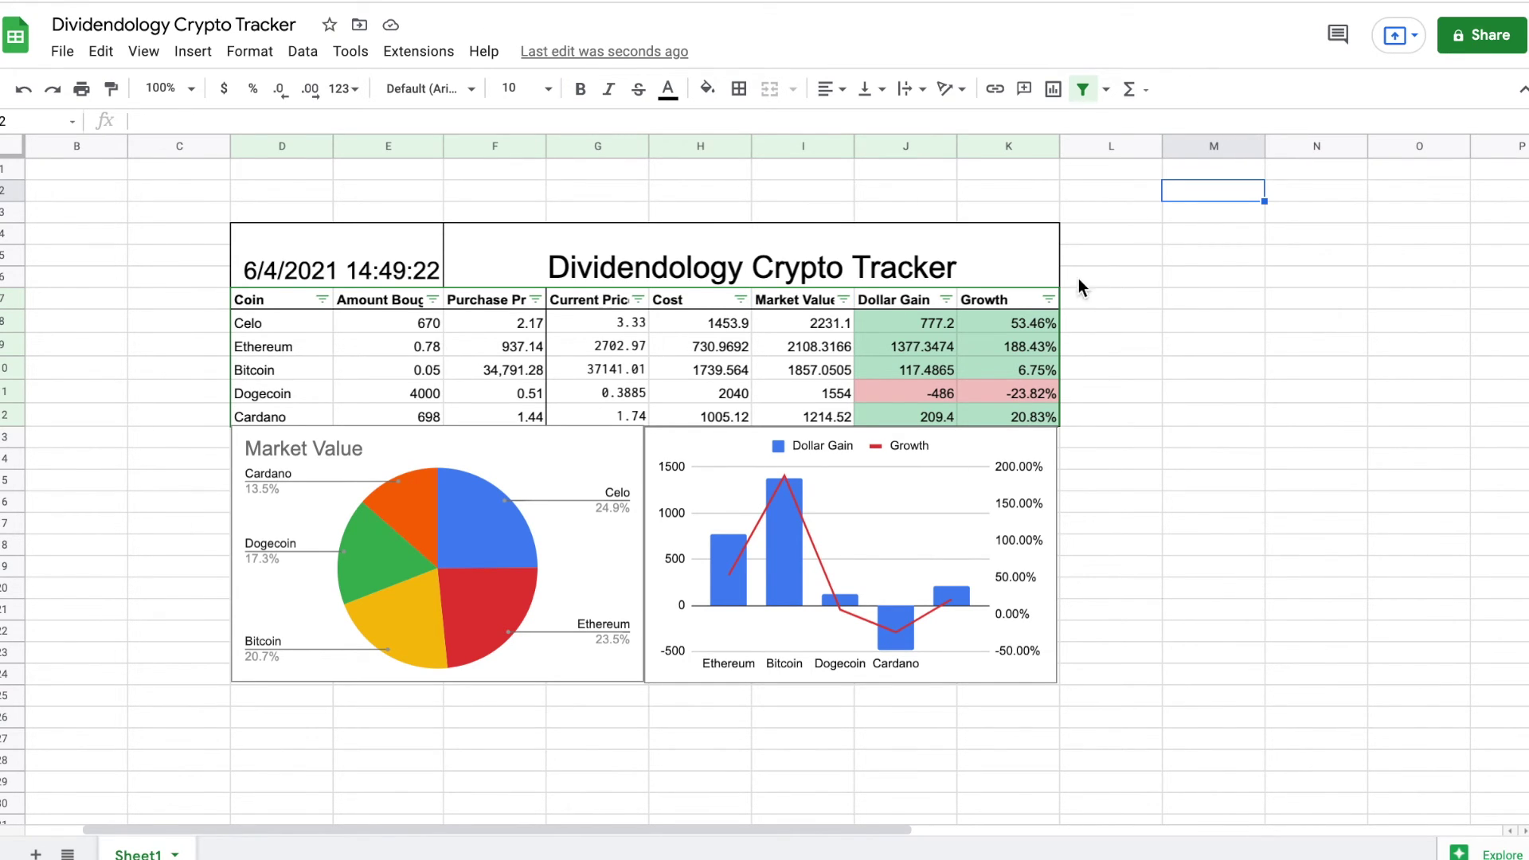
# Fill the merged tracker title cell with light green.
pyautogui.click(1017, 256)
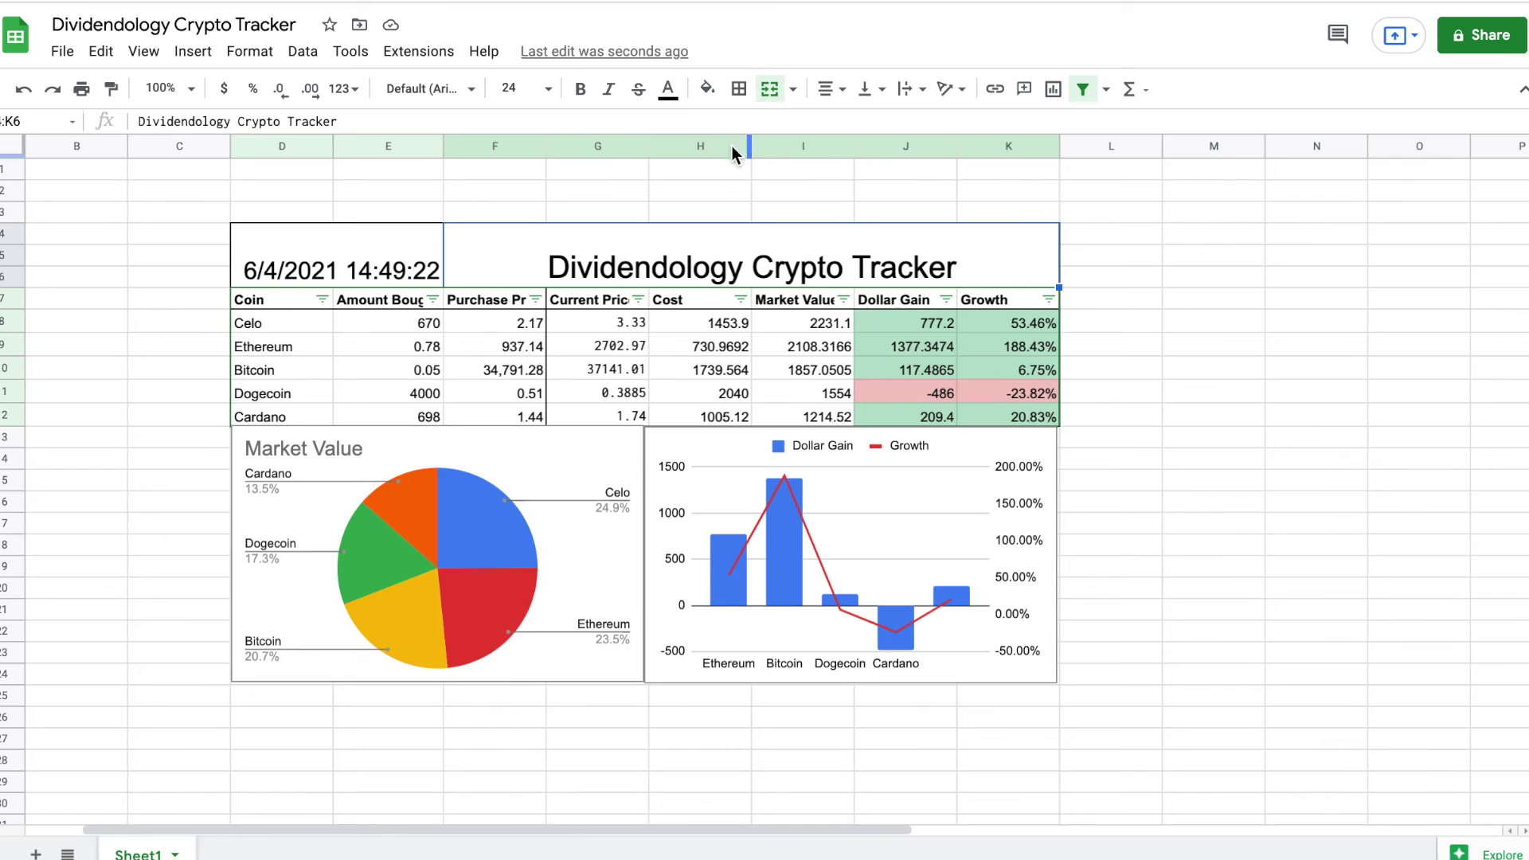
pyautogui.click(707, 90)
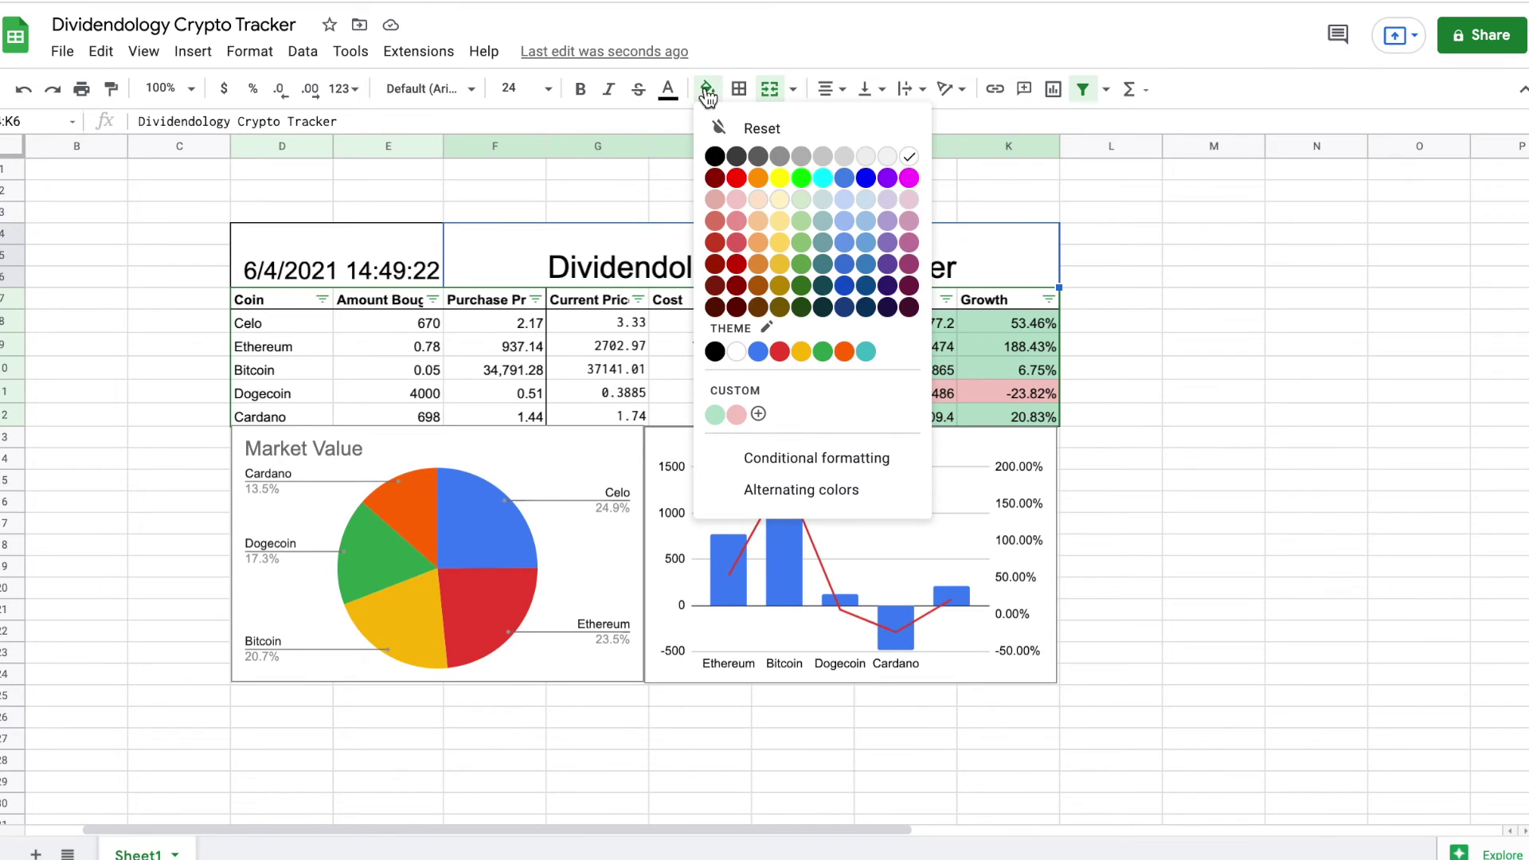
pyautogui.click(804, 222)
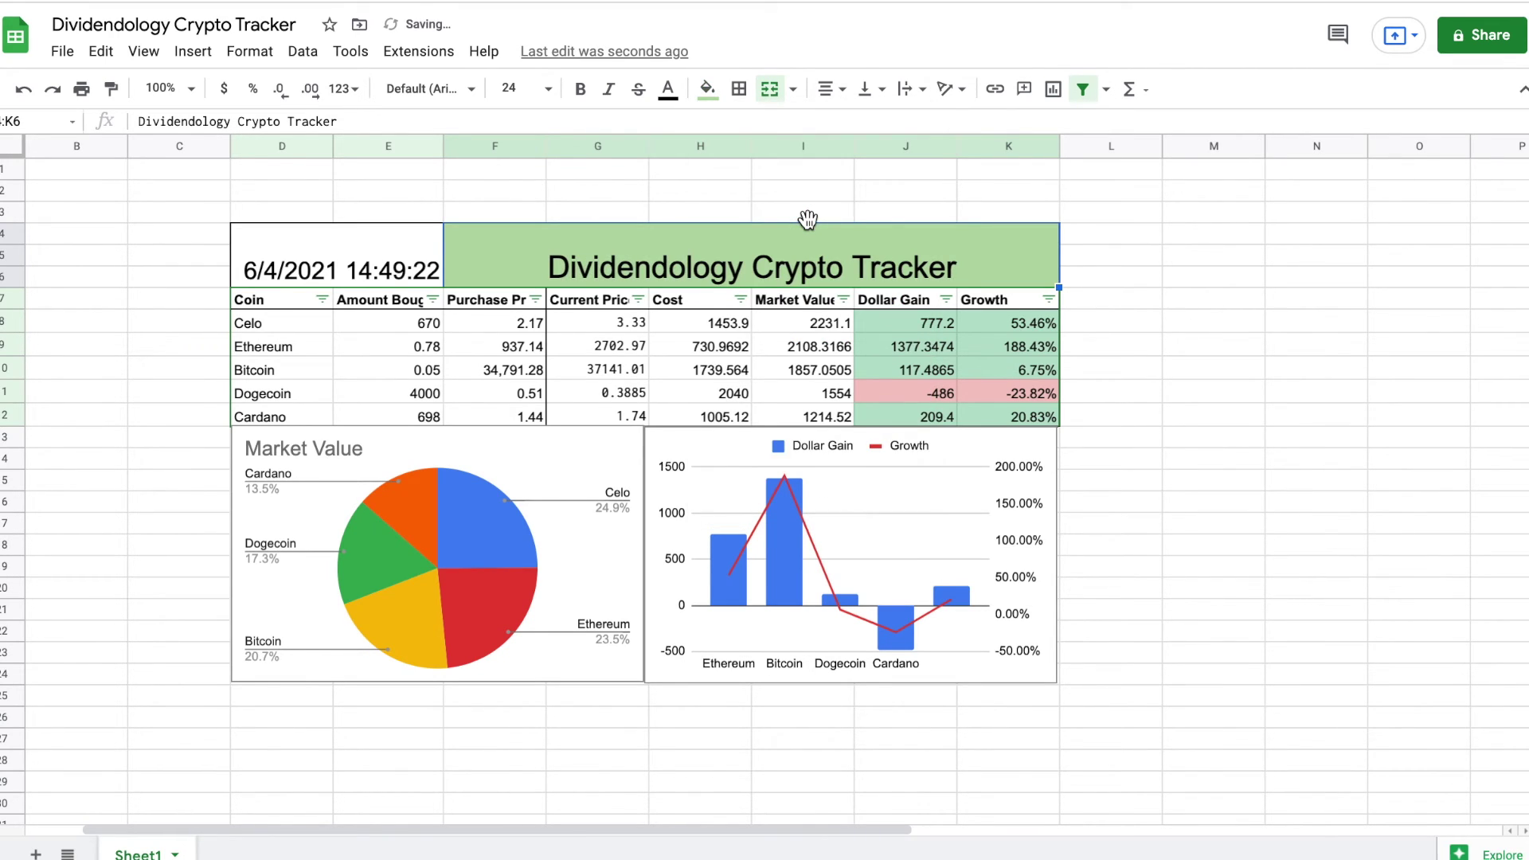
pyautogui.click(1104, 240)
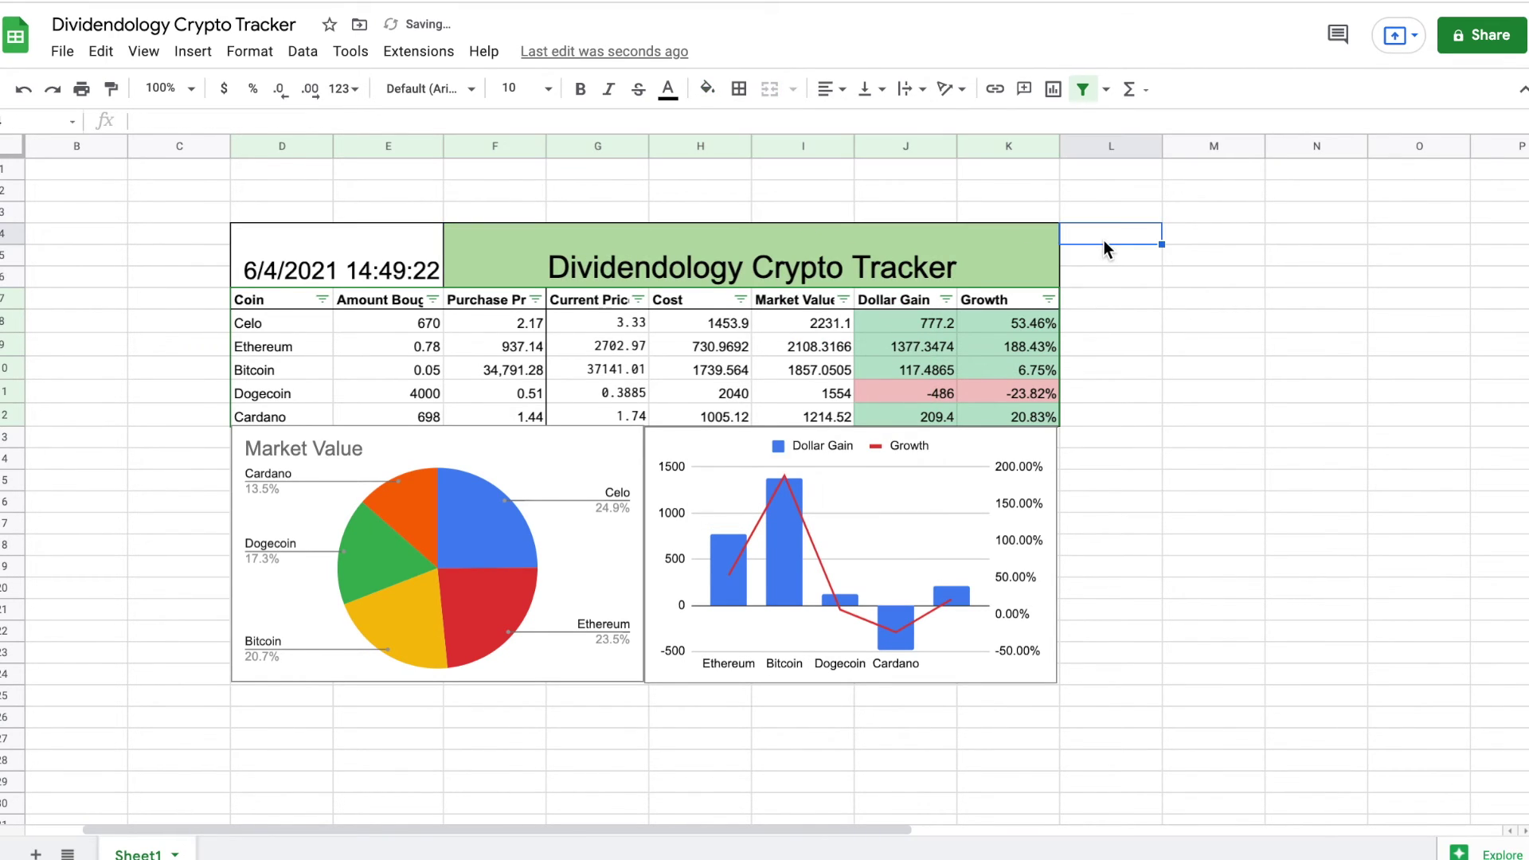
# Set the Market Value pie chart's background colour to light pink.
pyautogui.rightClick(570, 463)
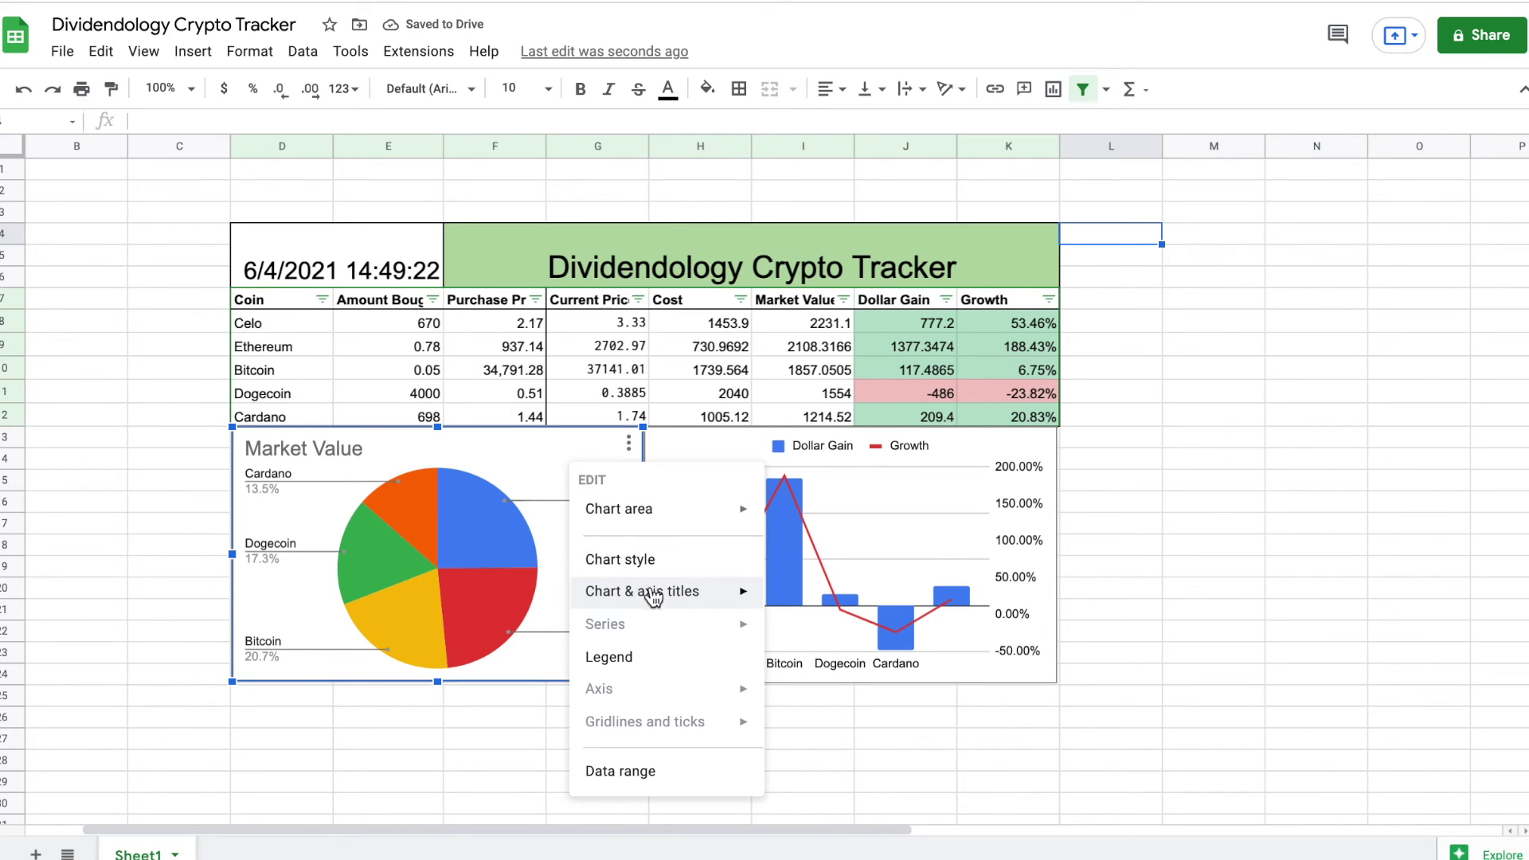
pyautogui.click(690, 564)
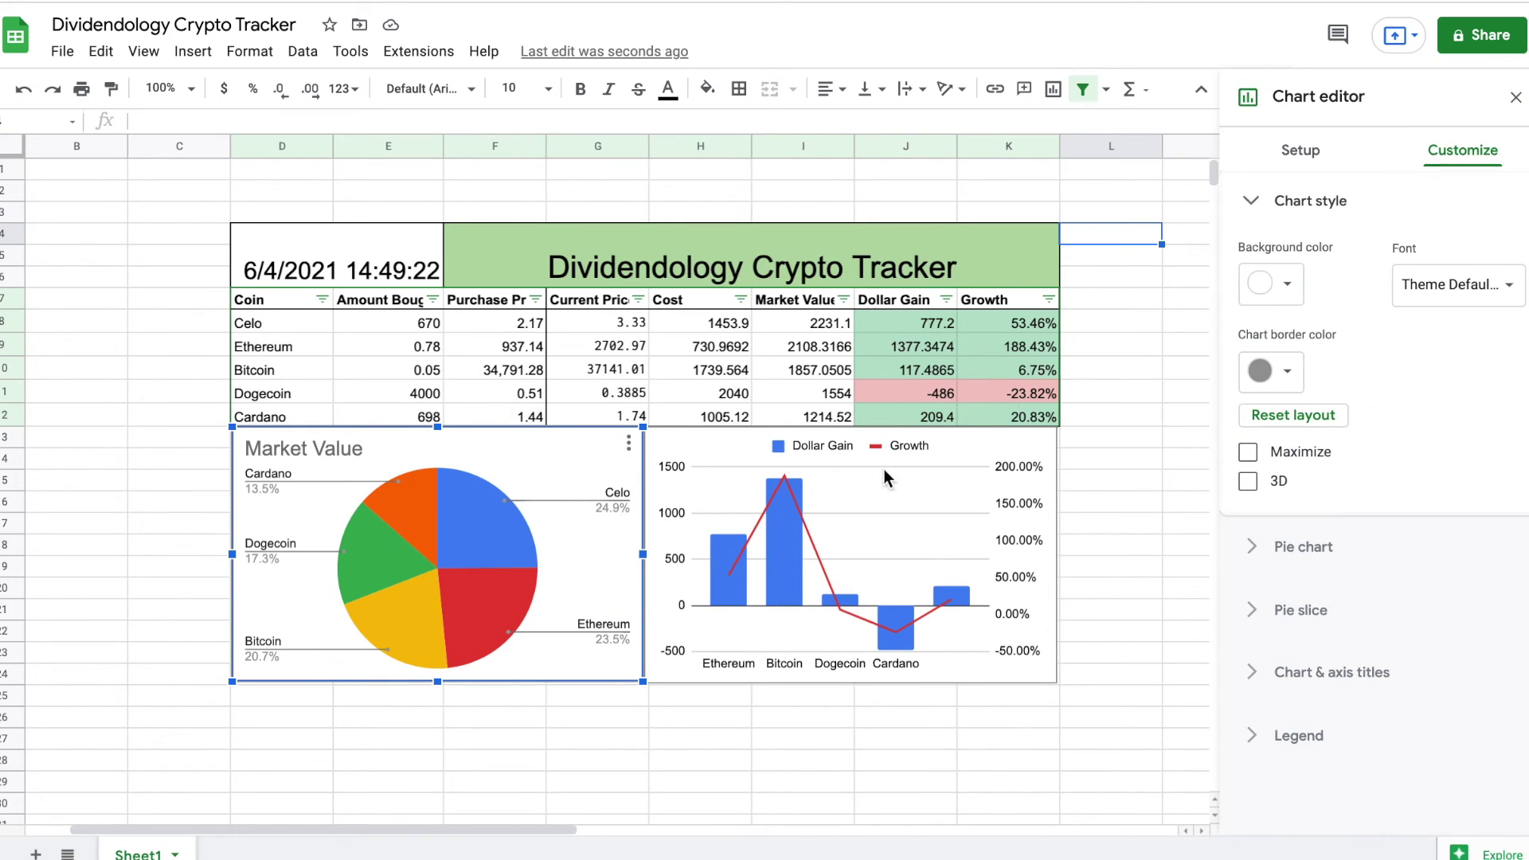
pyautogui.click(1288, 287)
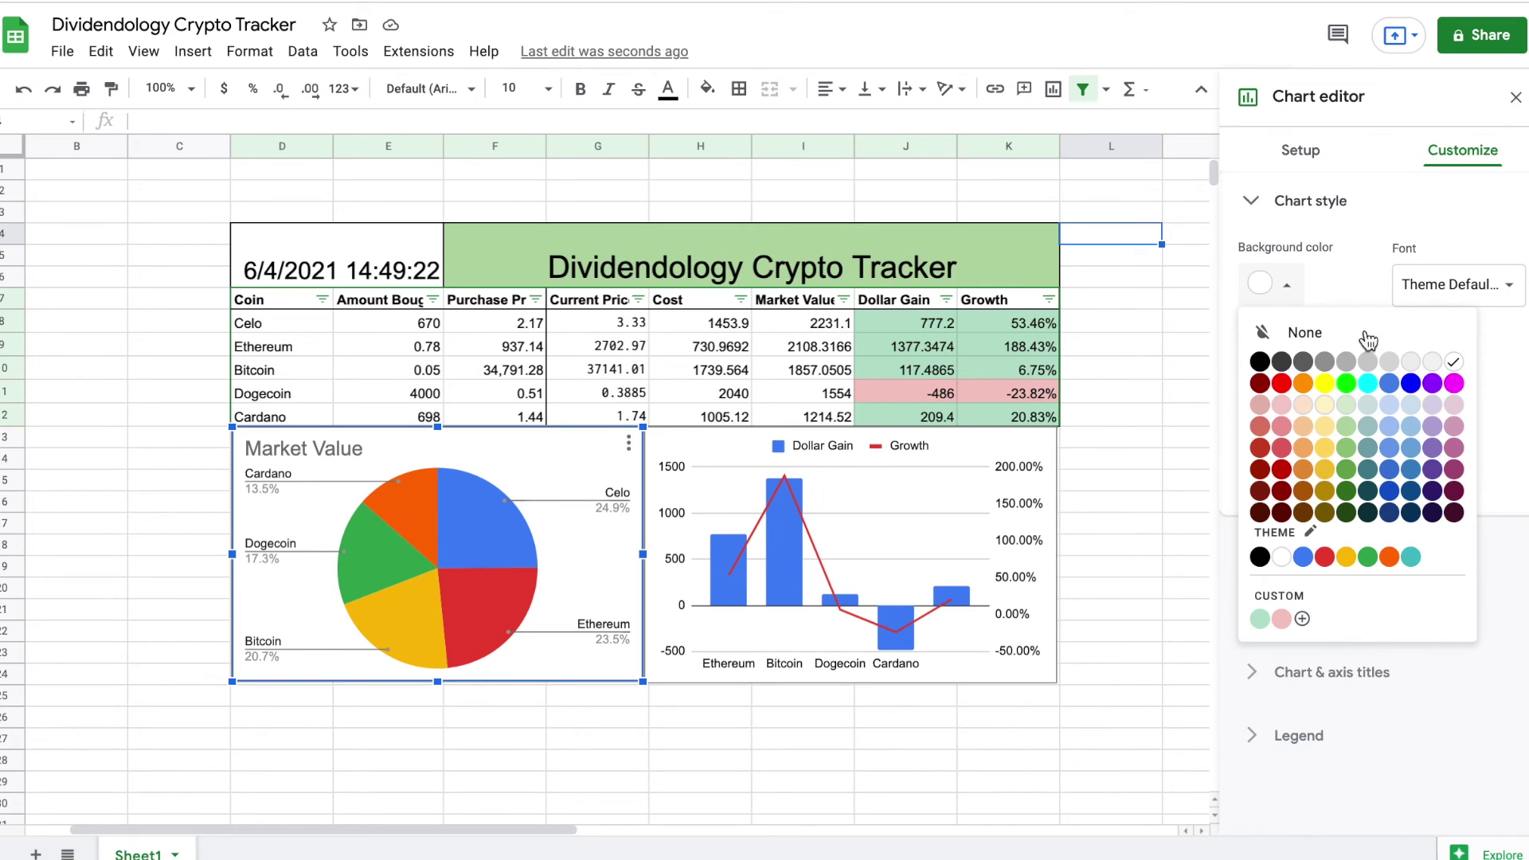
pyautogui.click(1455, 404)
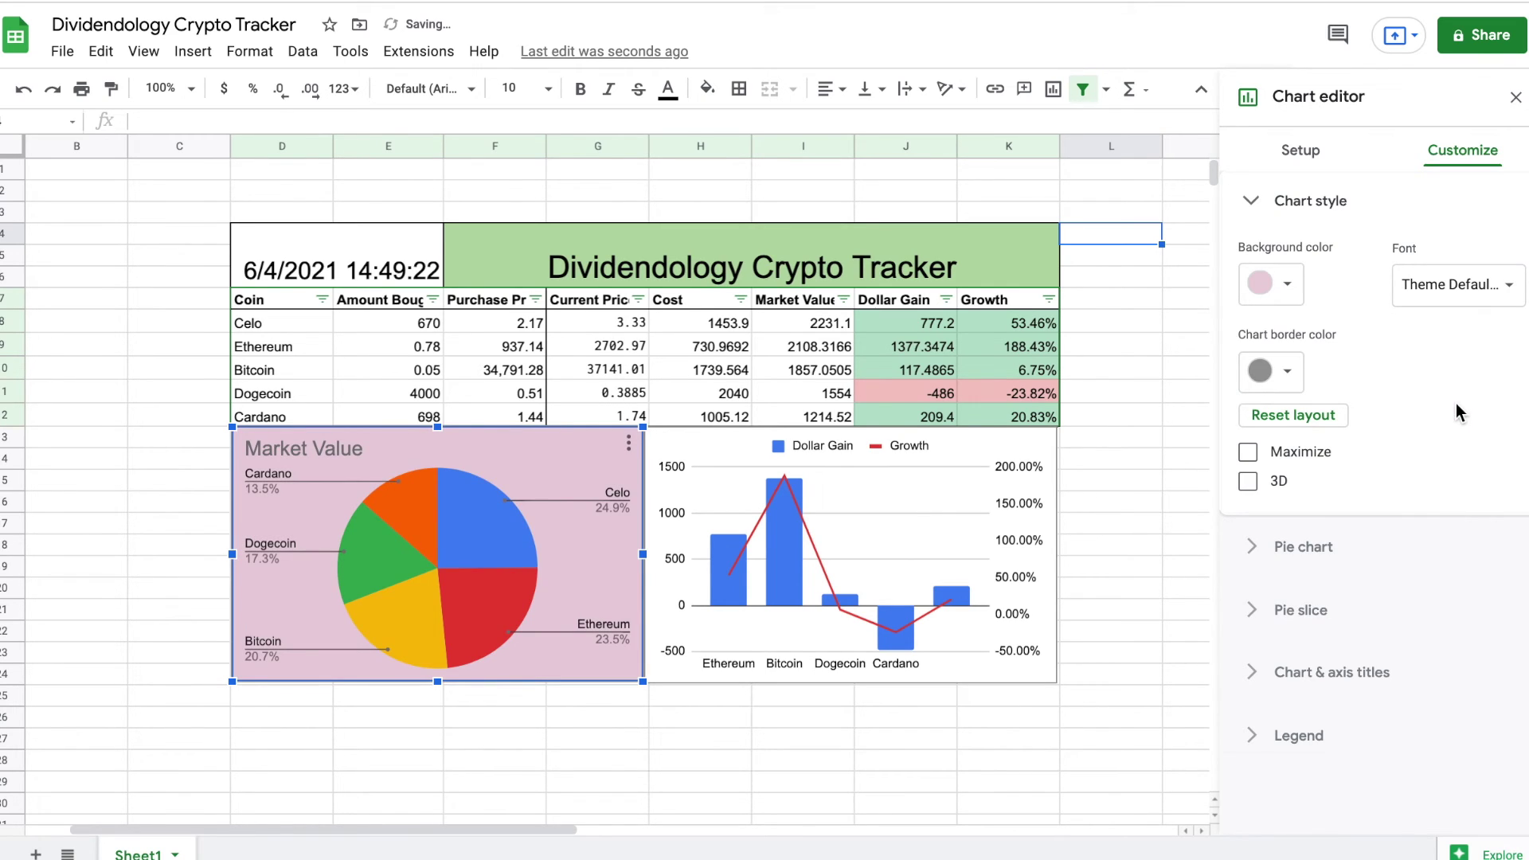
pyautogui.click(1295, 291)
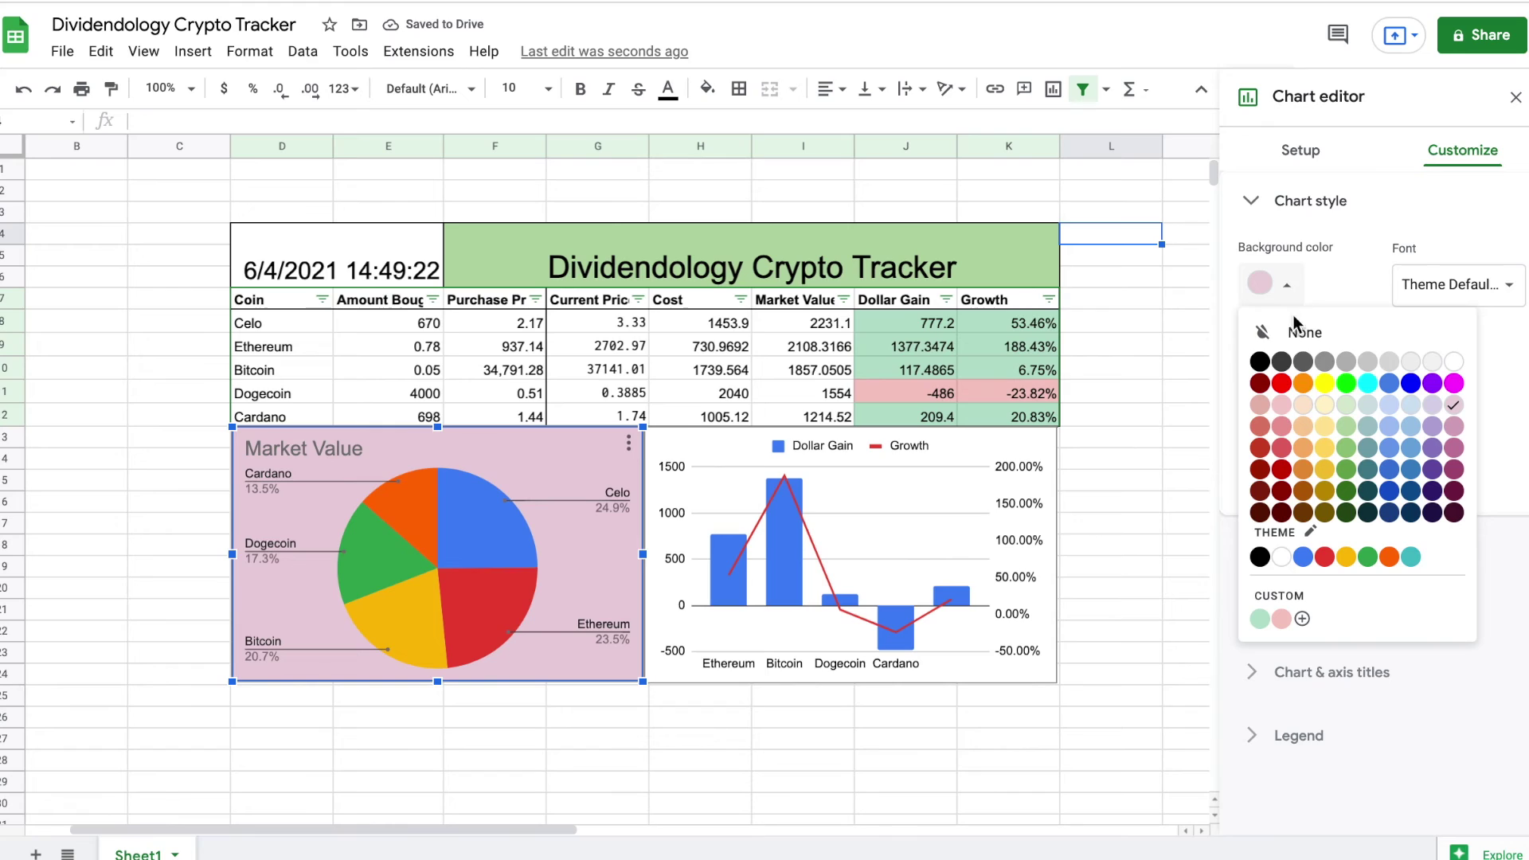
pyautogui.click(1290, 416)
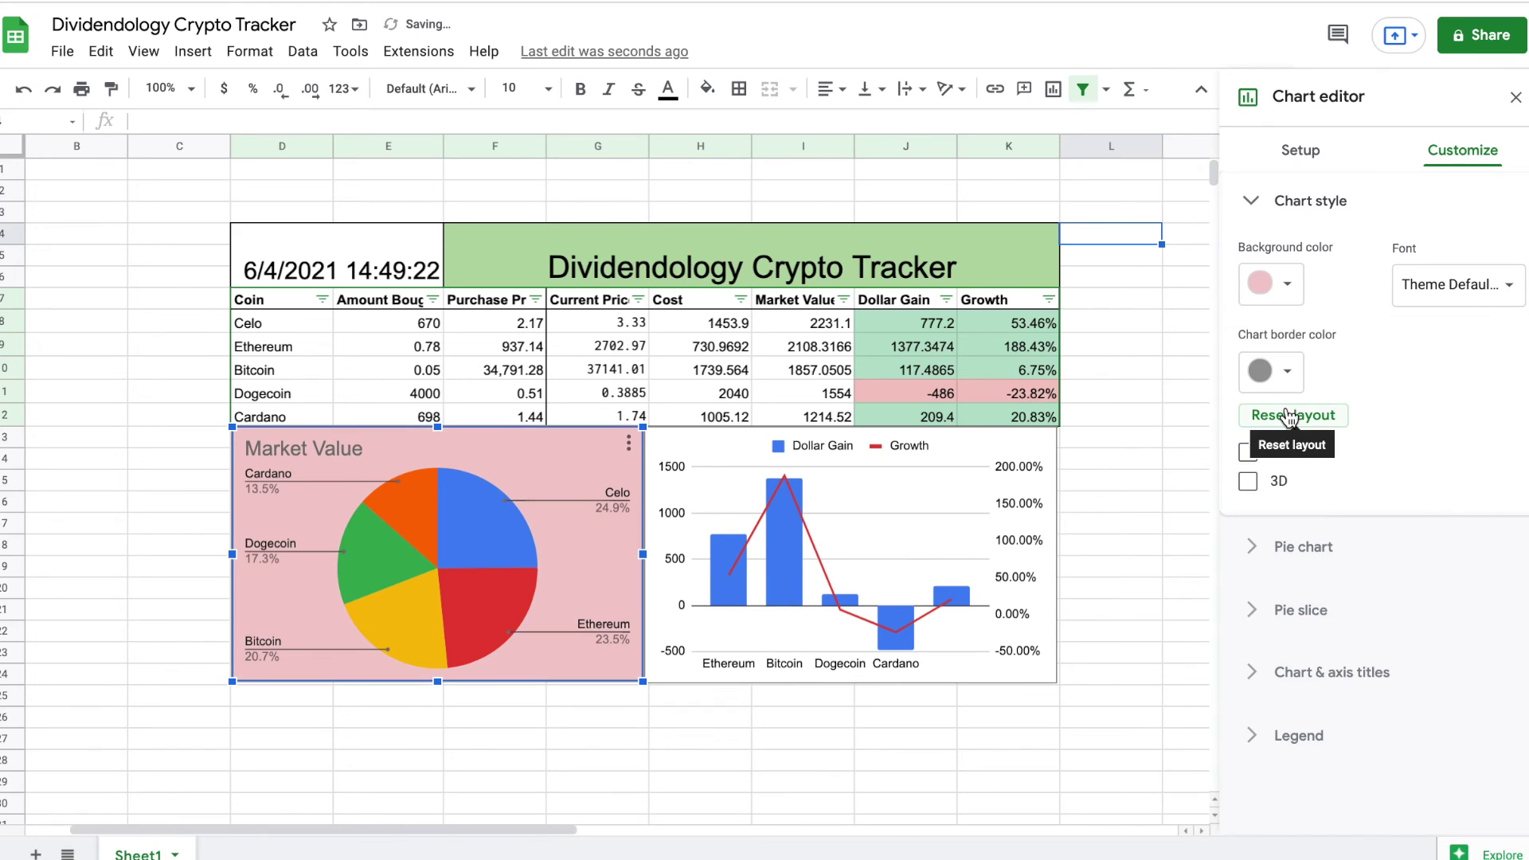
pyautogui.click(1135, 260)
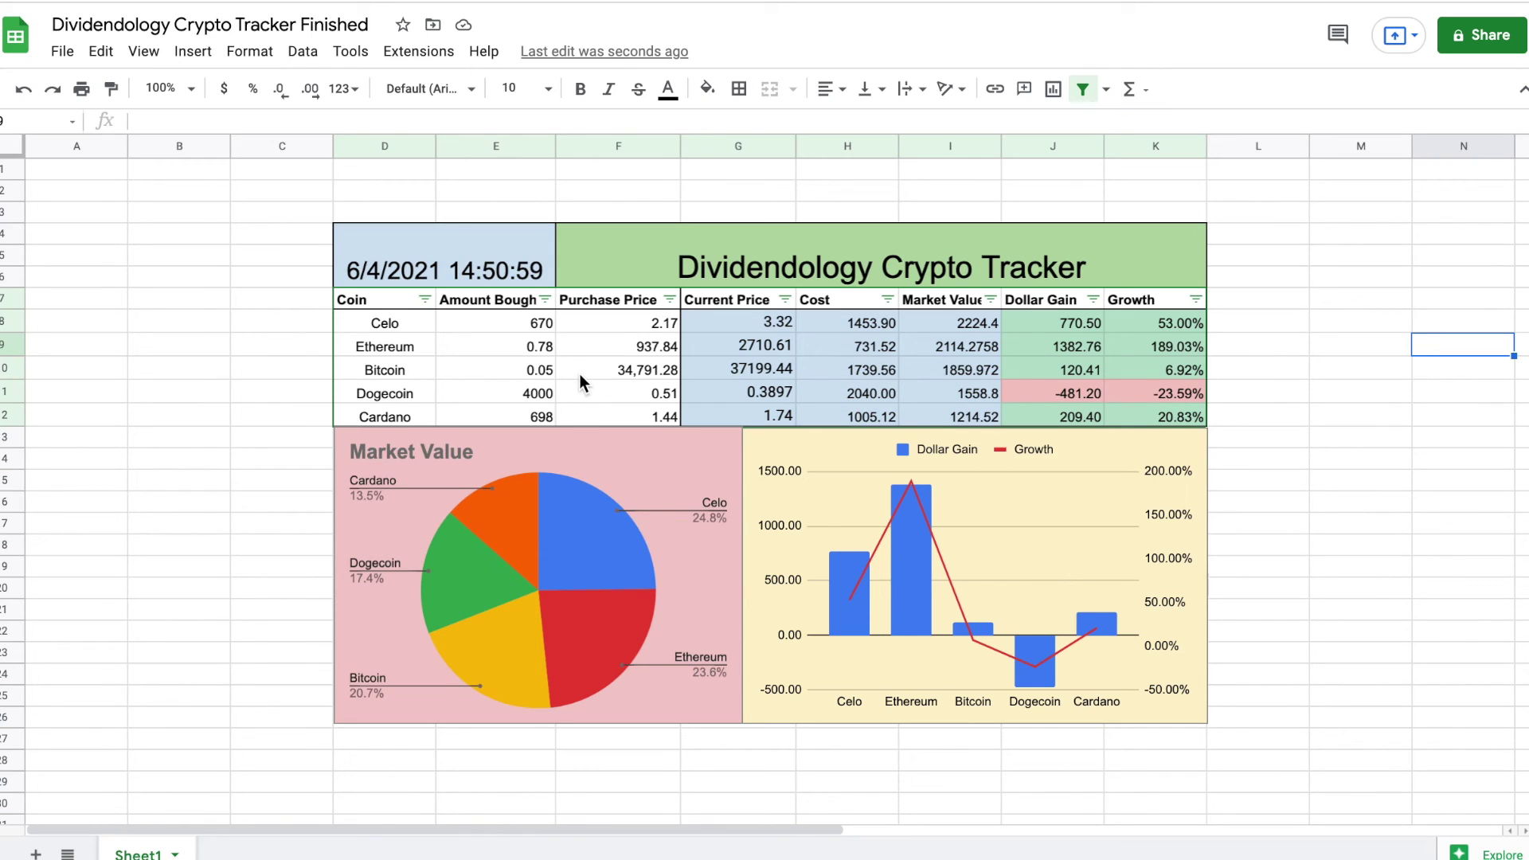
# Insert a blank row above Bitcoin, then delete that empty row 10.
pyautogui.click(9, 369)
pyautogui.rightClick(10, 368)
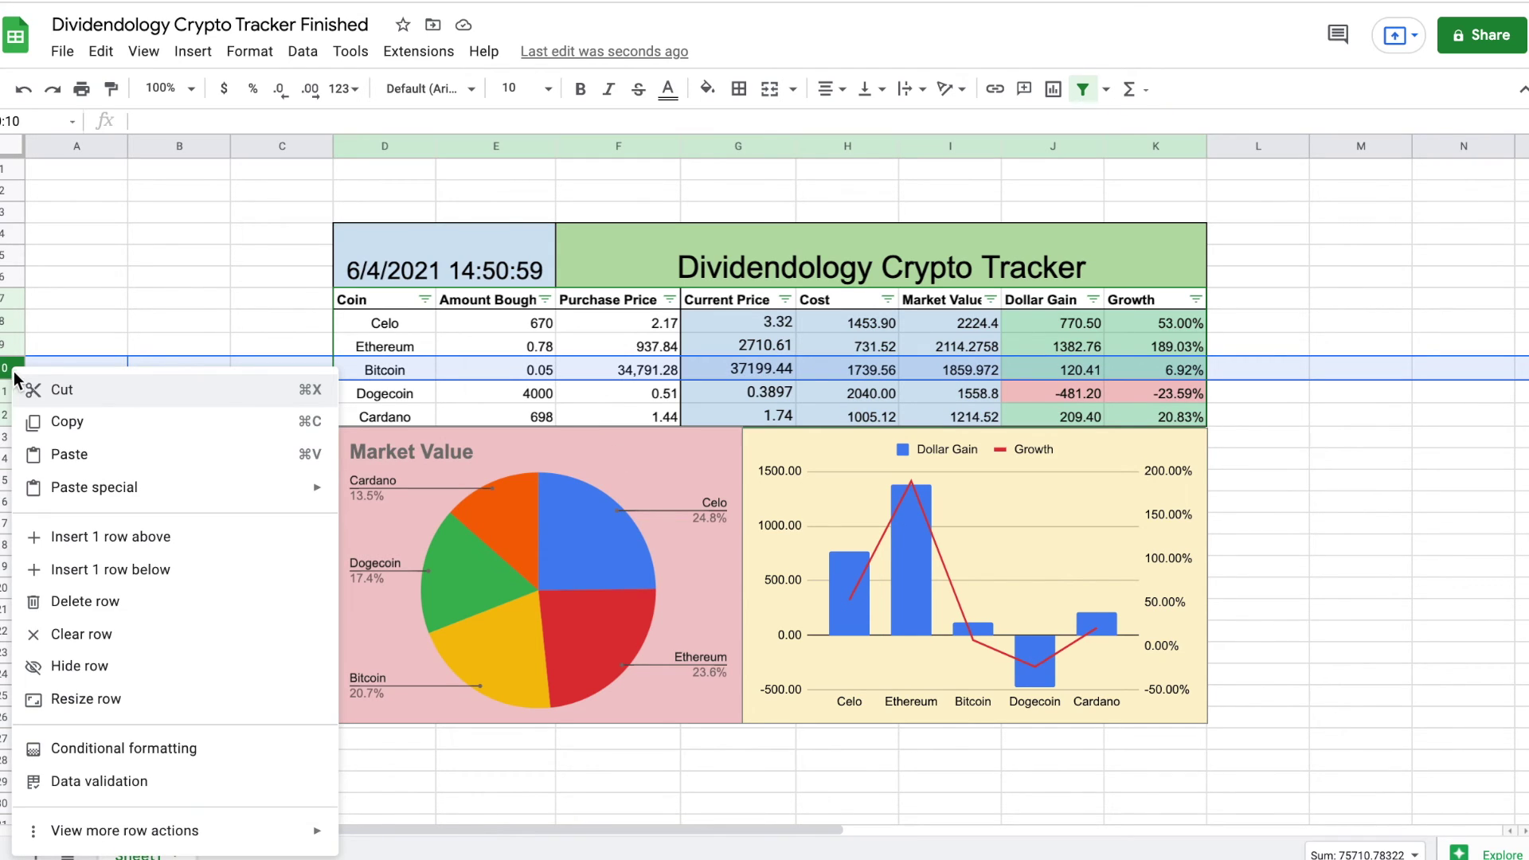
pyautogui.click(110, 537)
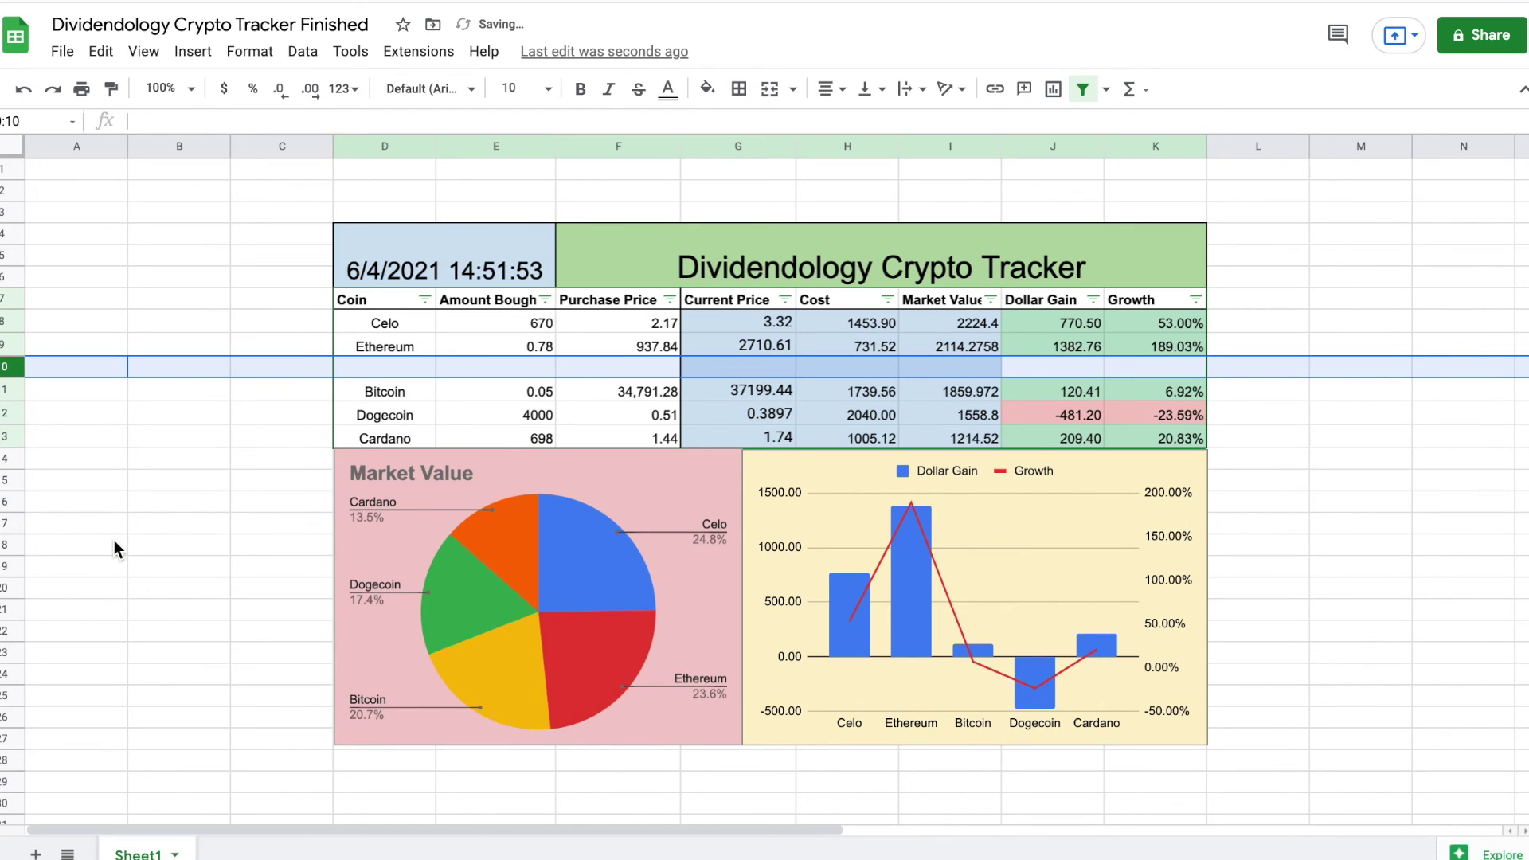
pyautogui.click(381, 361)
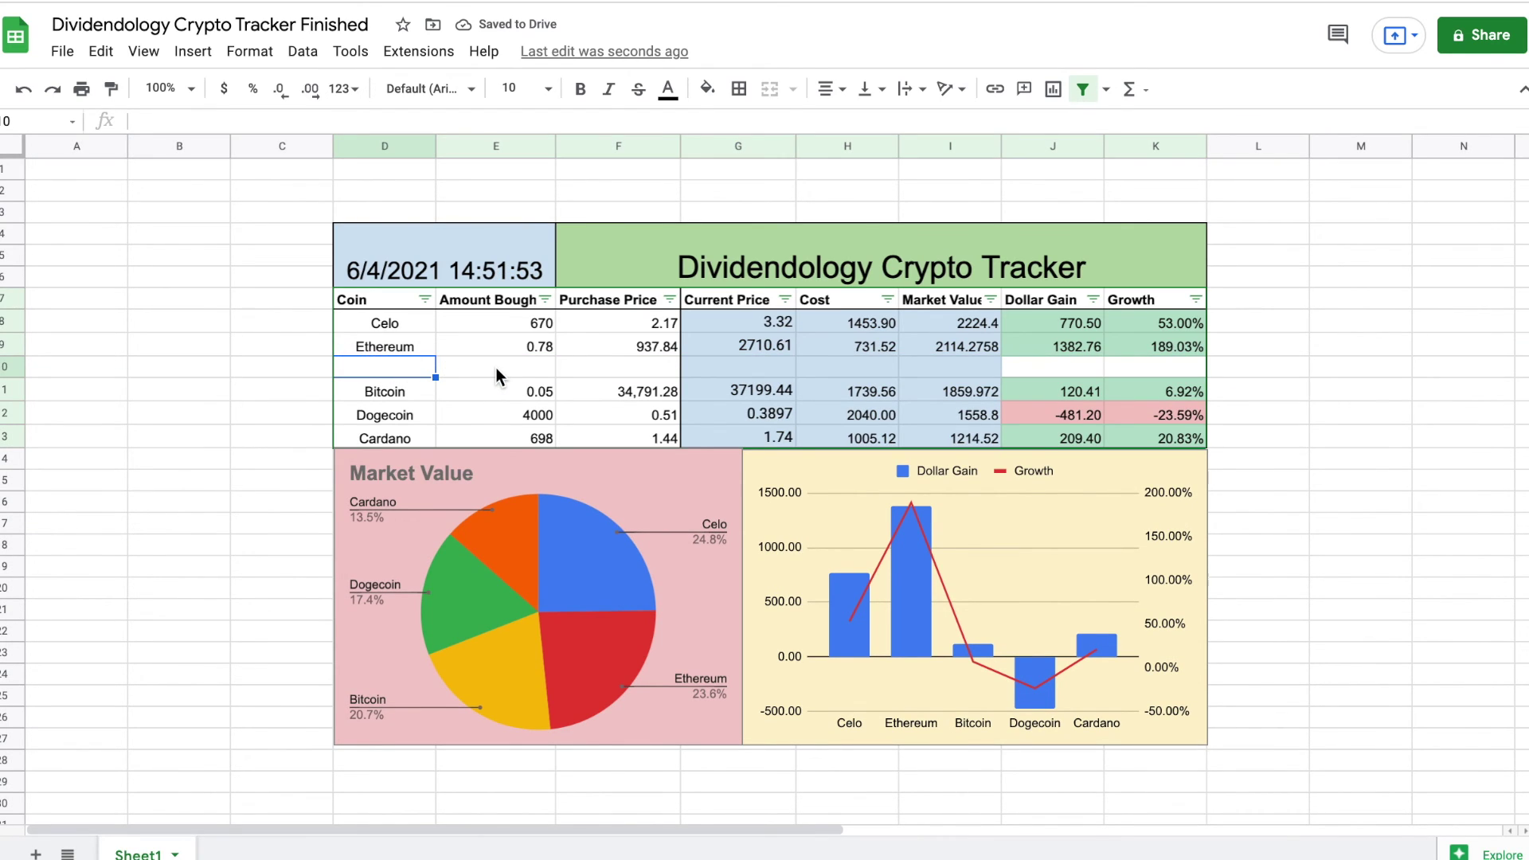
pyautogui.rightClick(11, 372)
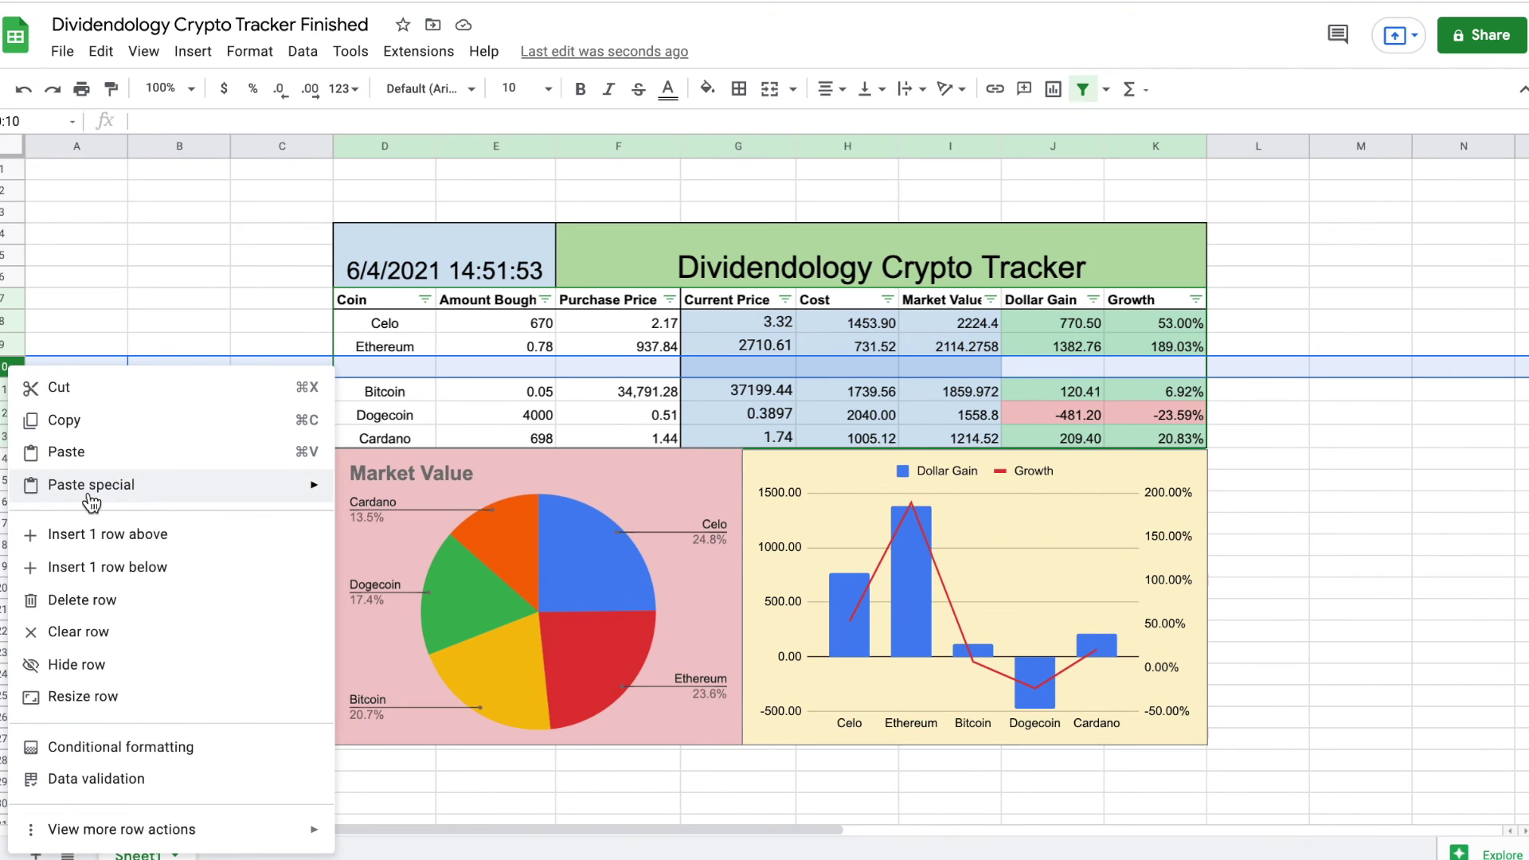
pyautogui.click(121, 610)
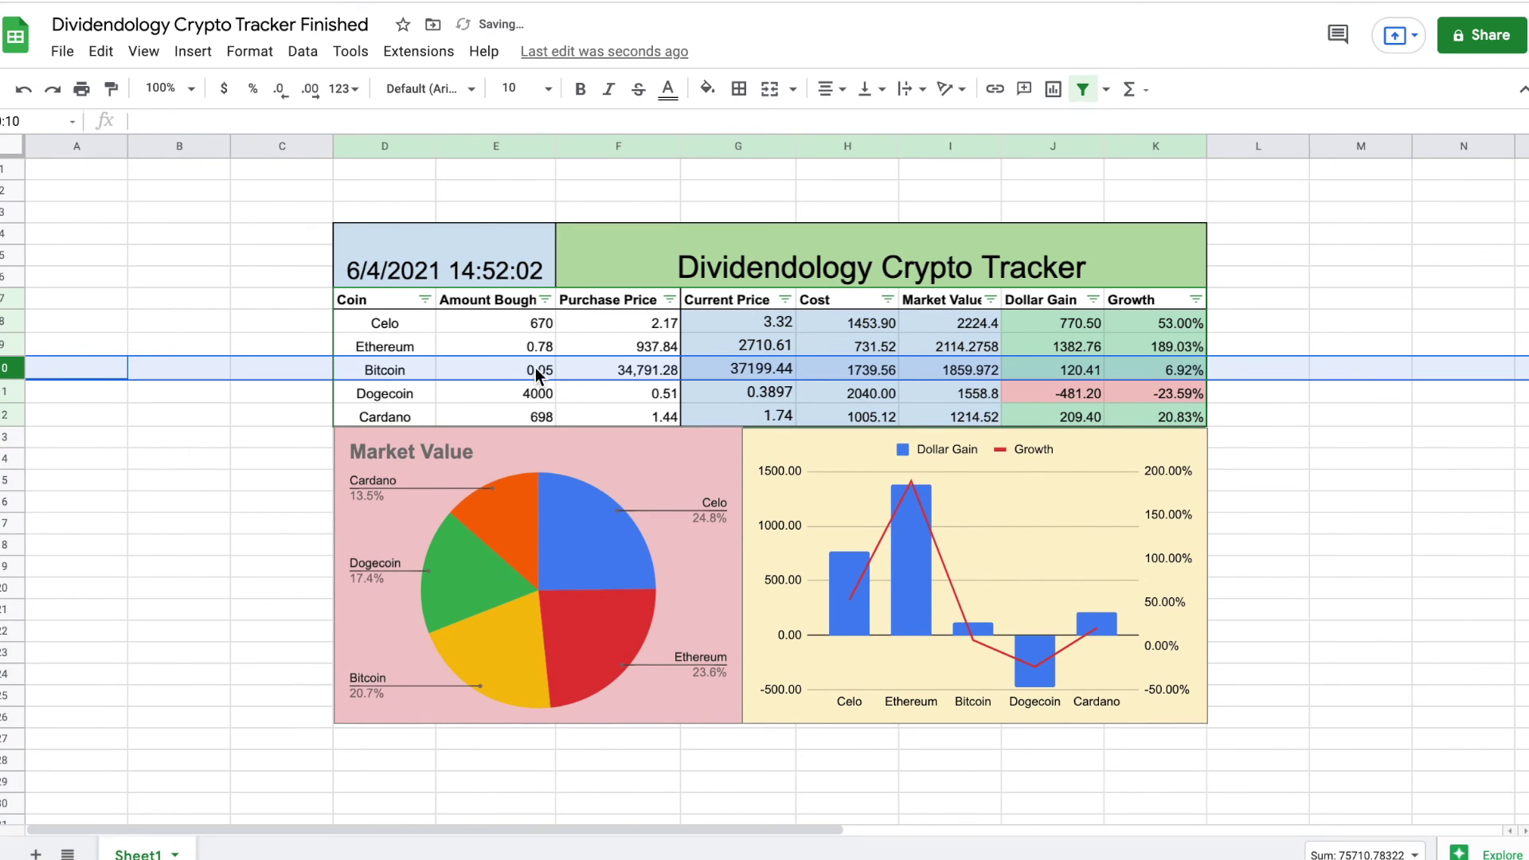
# Change Cardano's Amount Bought from 698 to 750 and its purchase price to 1.22.
pyautogui.click(550, 426)
pyautogui.press('Delete')
pyautogui.write('750')
pyautogui.click(630, 413)
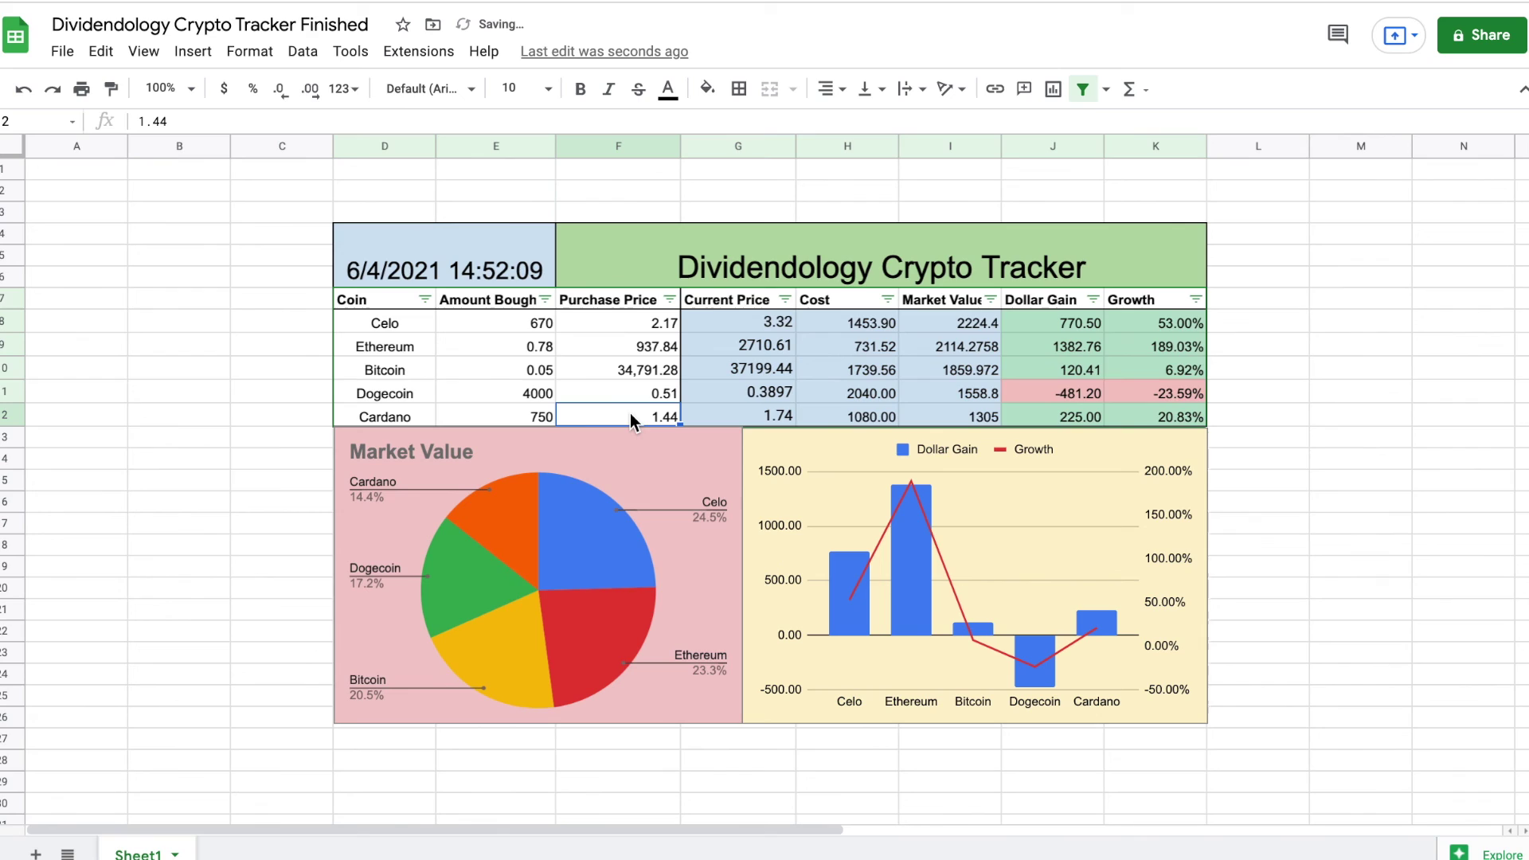
pyautogui.write('1.22')
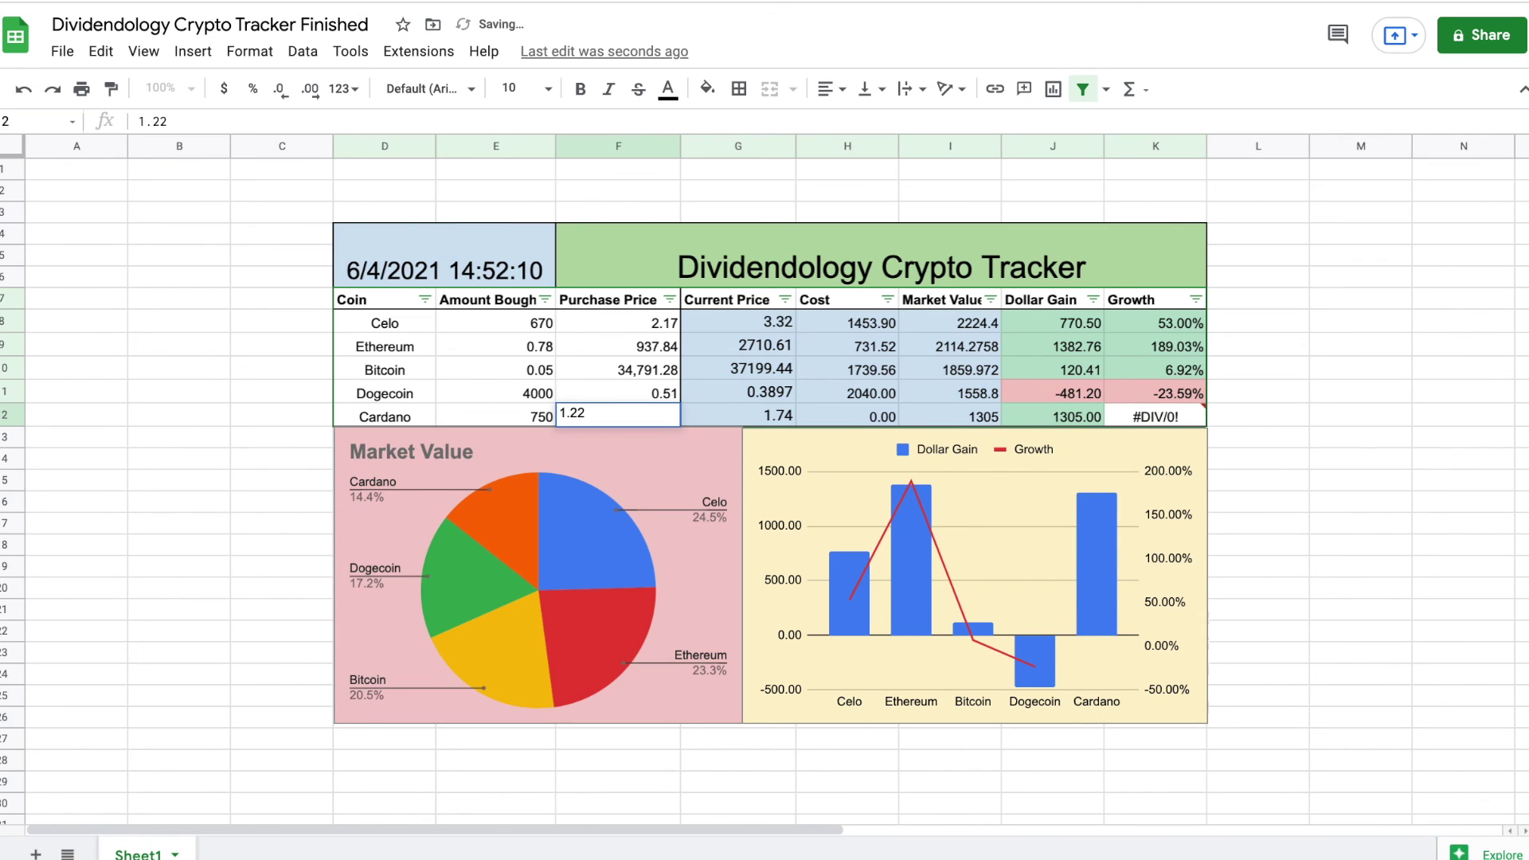
pyautogui.press('Return')
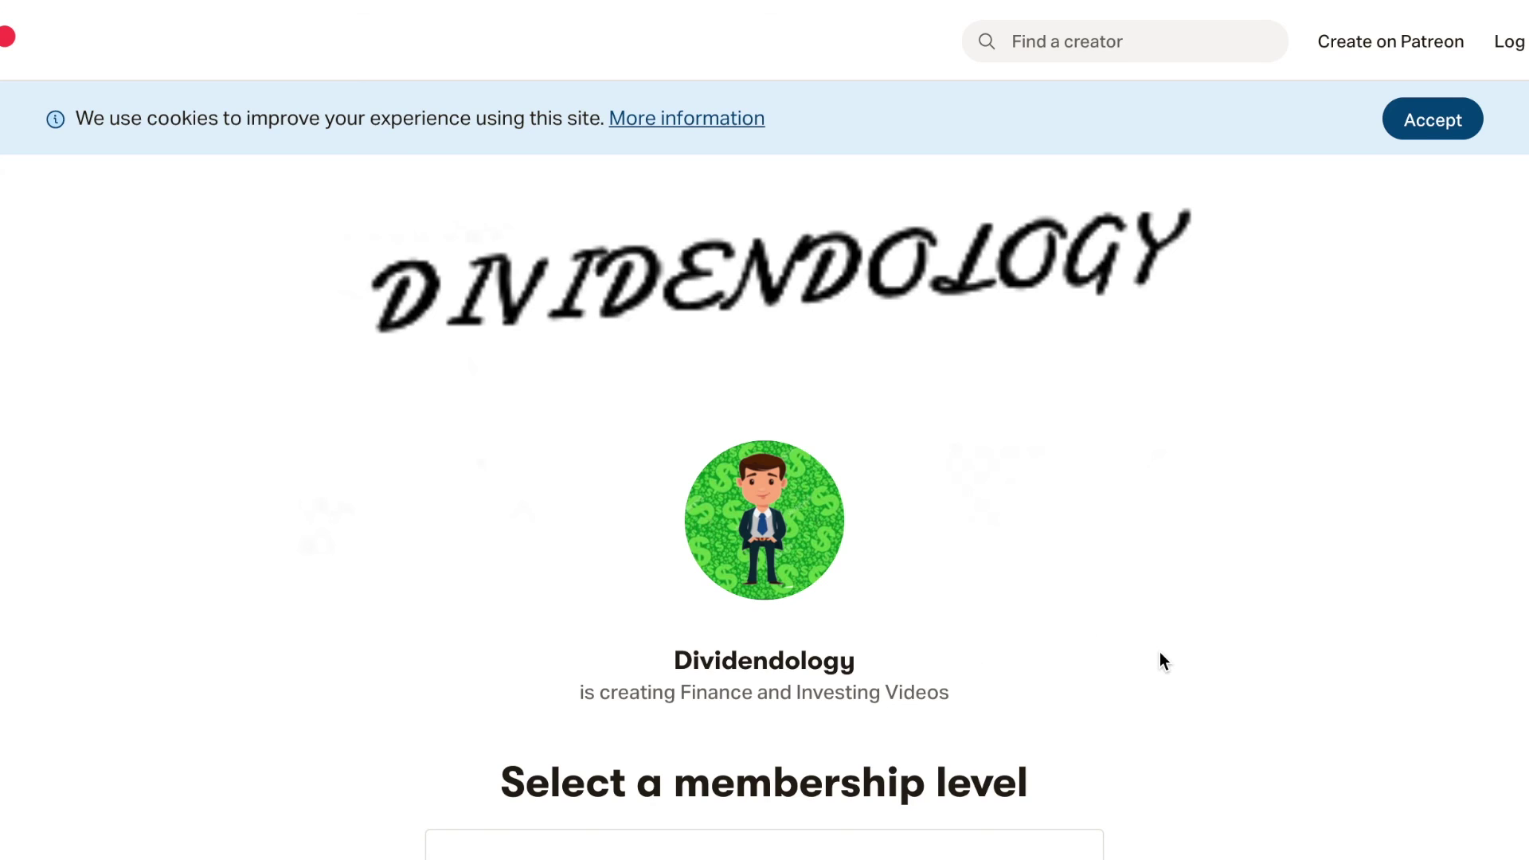
# Open the Dividendology channel page from the YouTube search results.
pyautogui.scroll(-3, 1160, 651)
pyautogui.scroll(-6, 1159, 661)
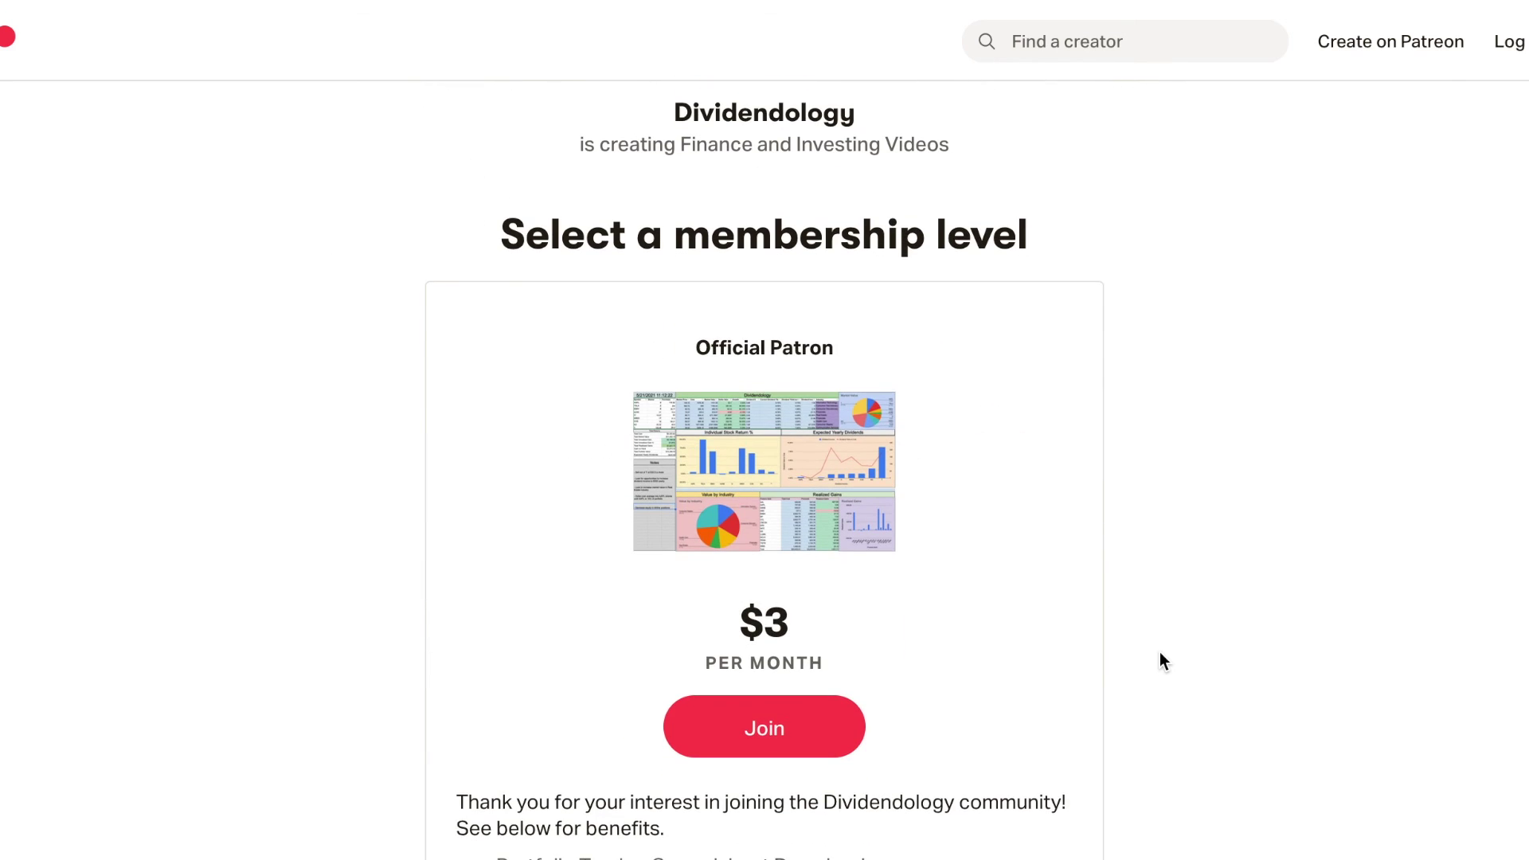
pyautogui.scroll(1, 1160, 661)
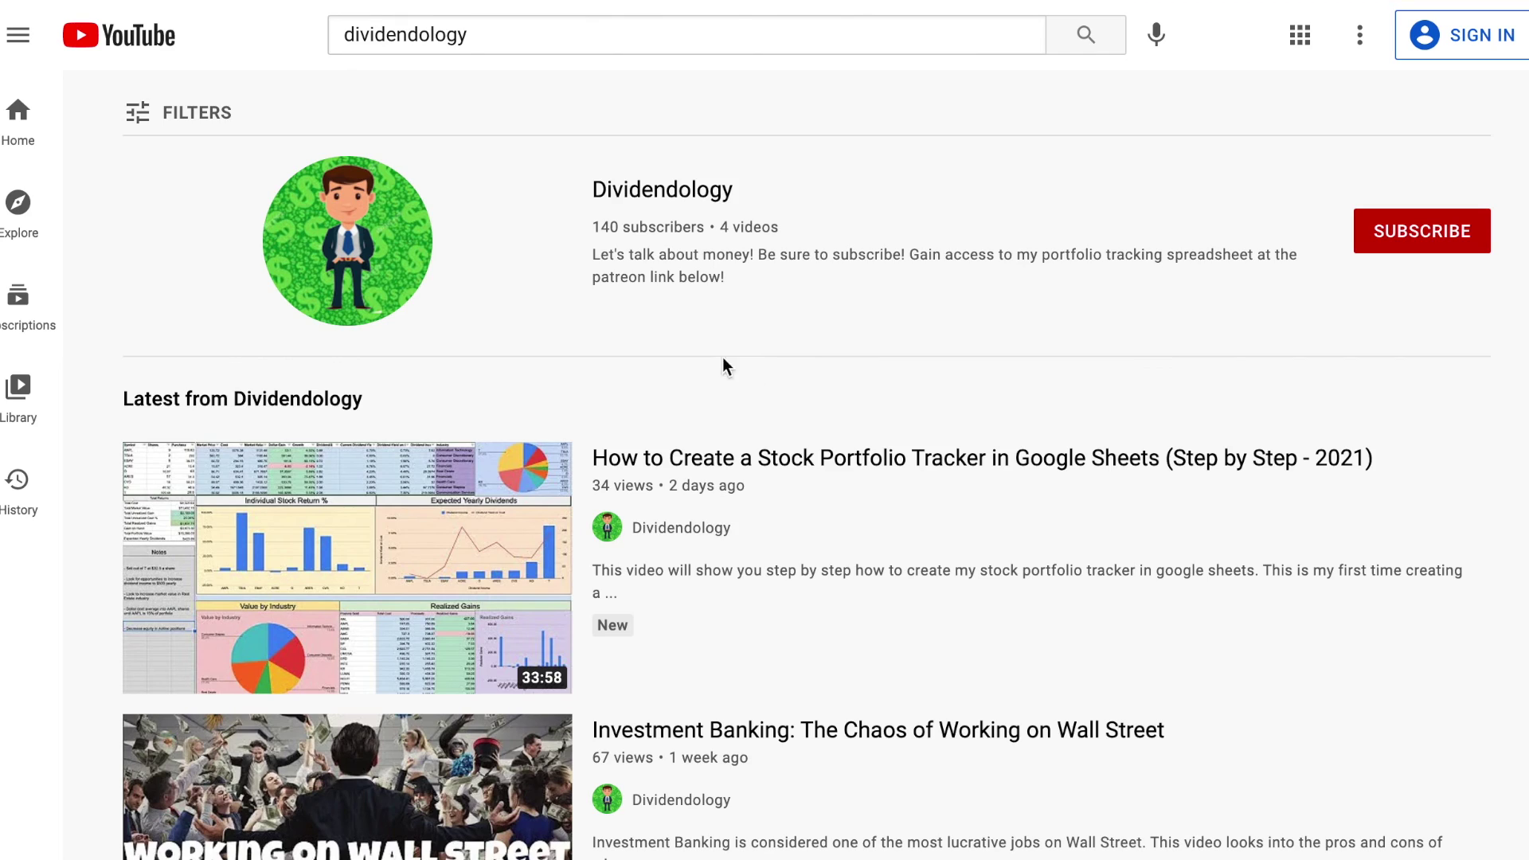
pyautogui.click(700, 191)
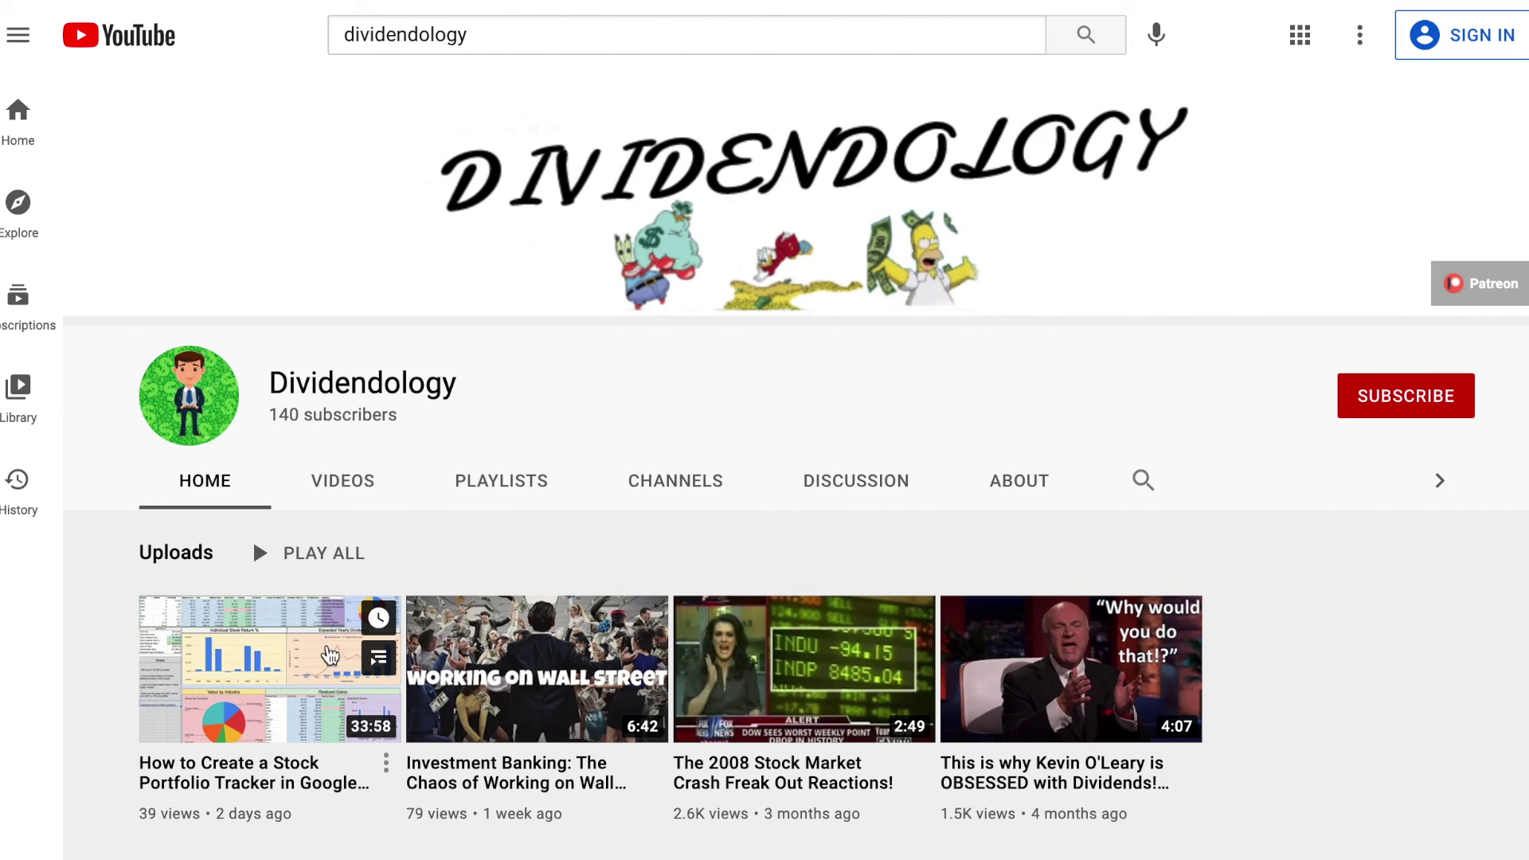